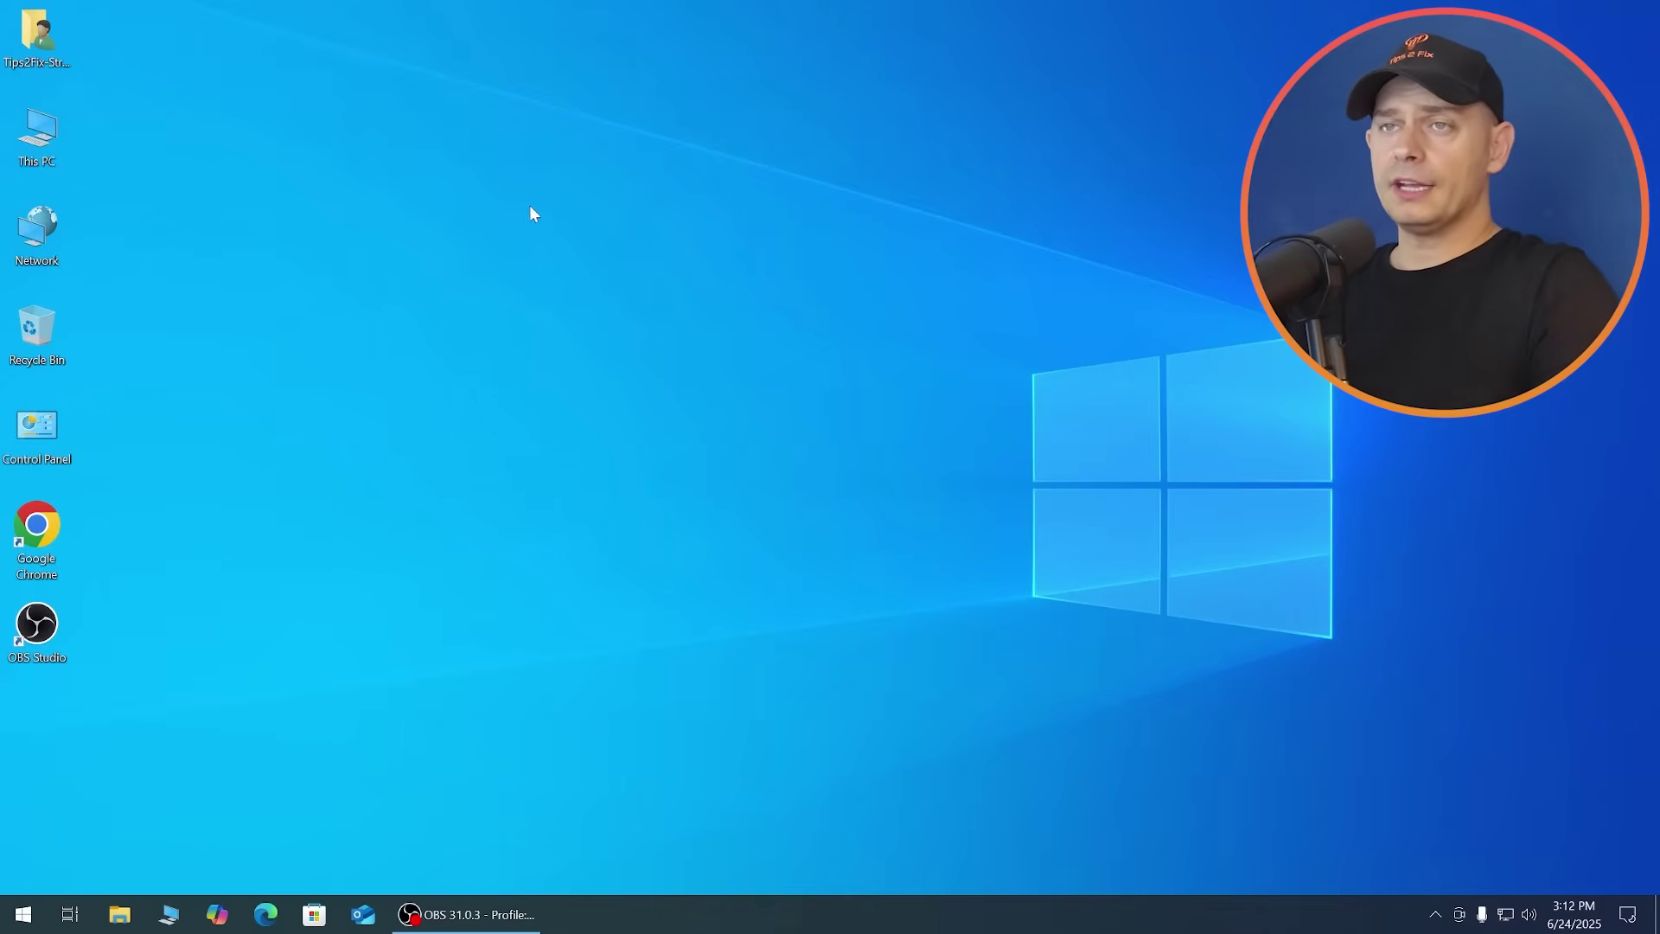
right_click(529, 213)
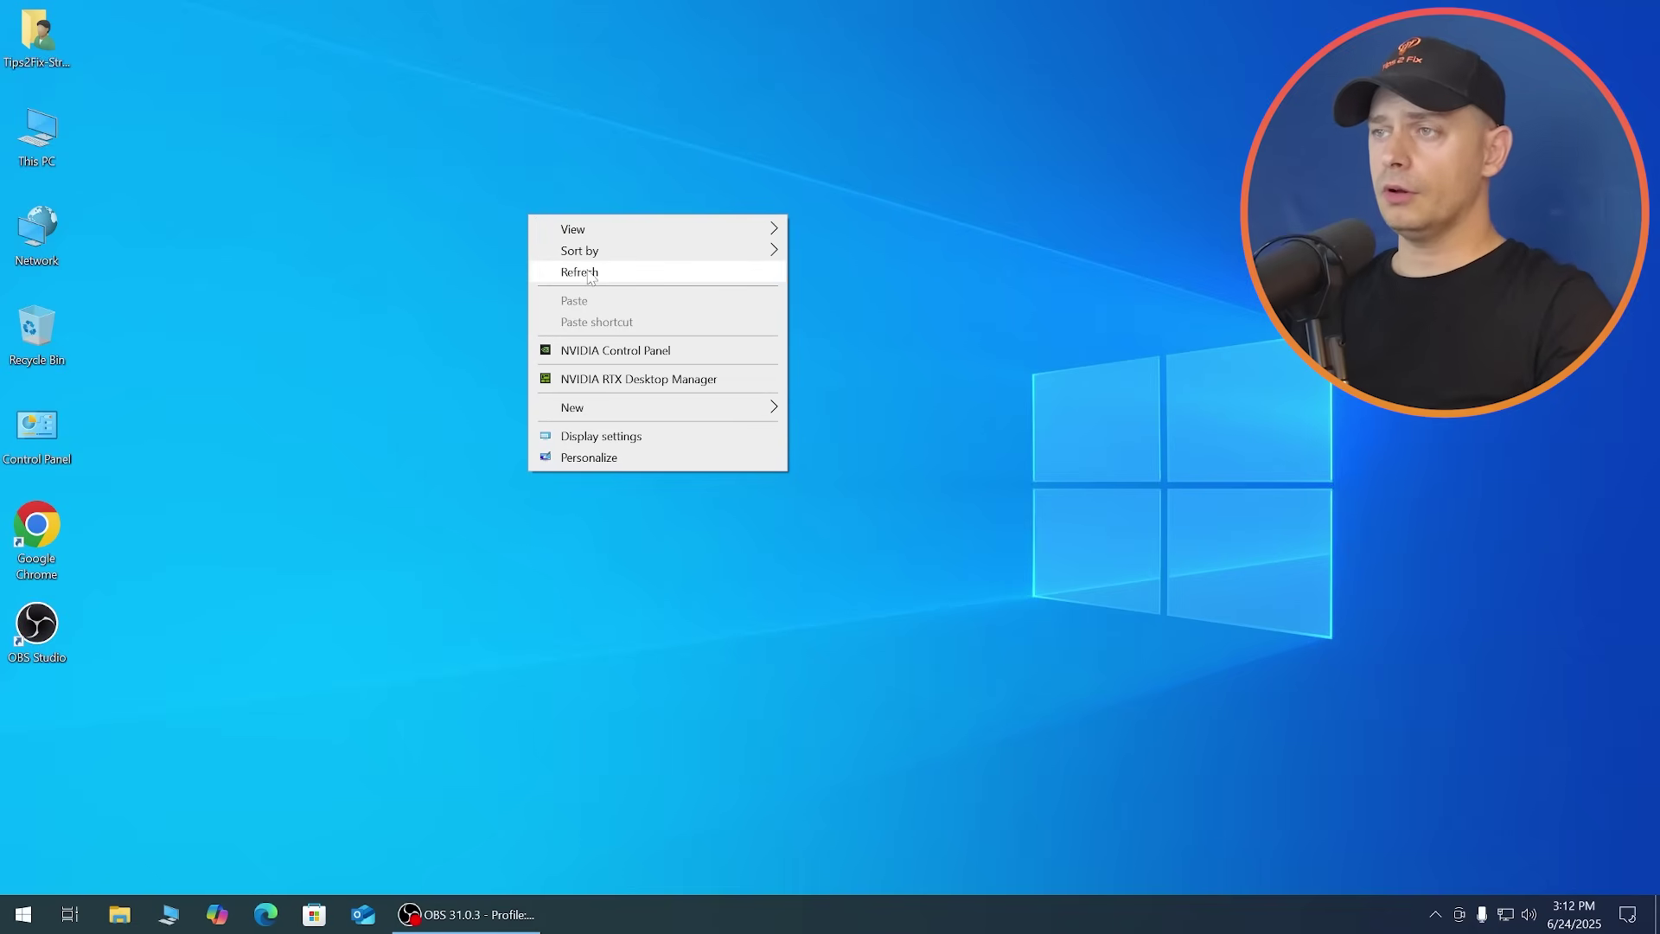
left_click(581, 272)
left_click(23, 914)
left_click(236, 148)
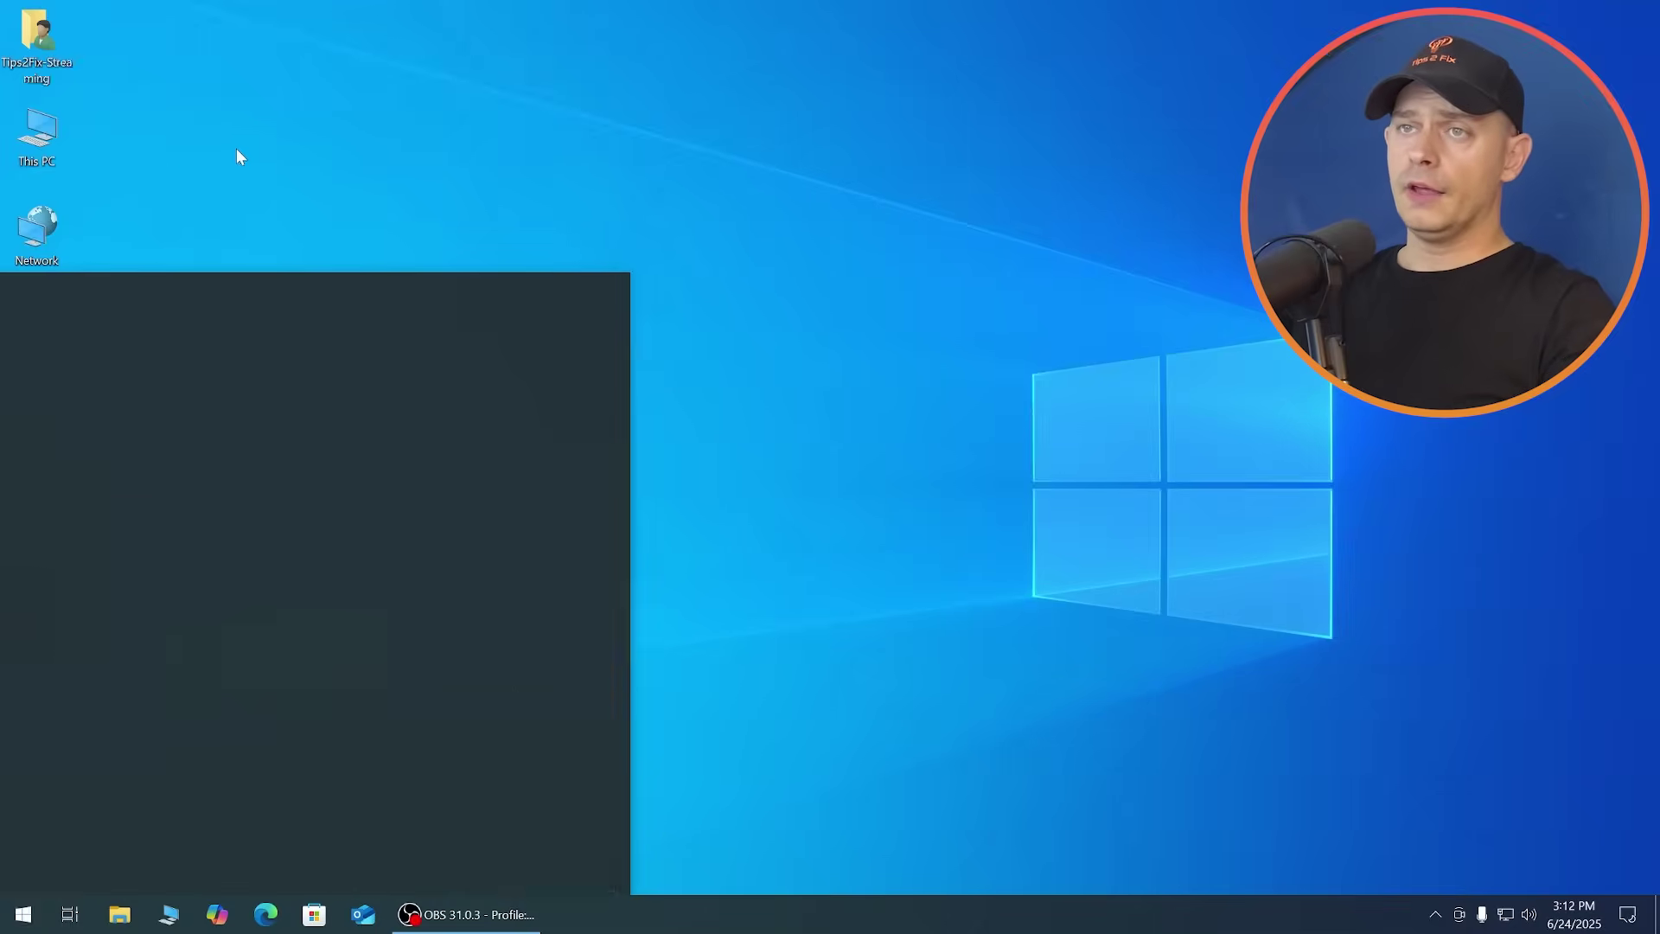
Open the properties of This PC and review the device specifications and Windows specifications.
right_click(48, 142)
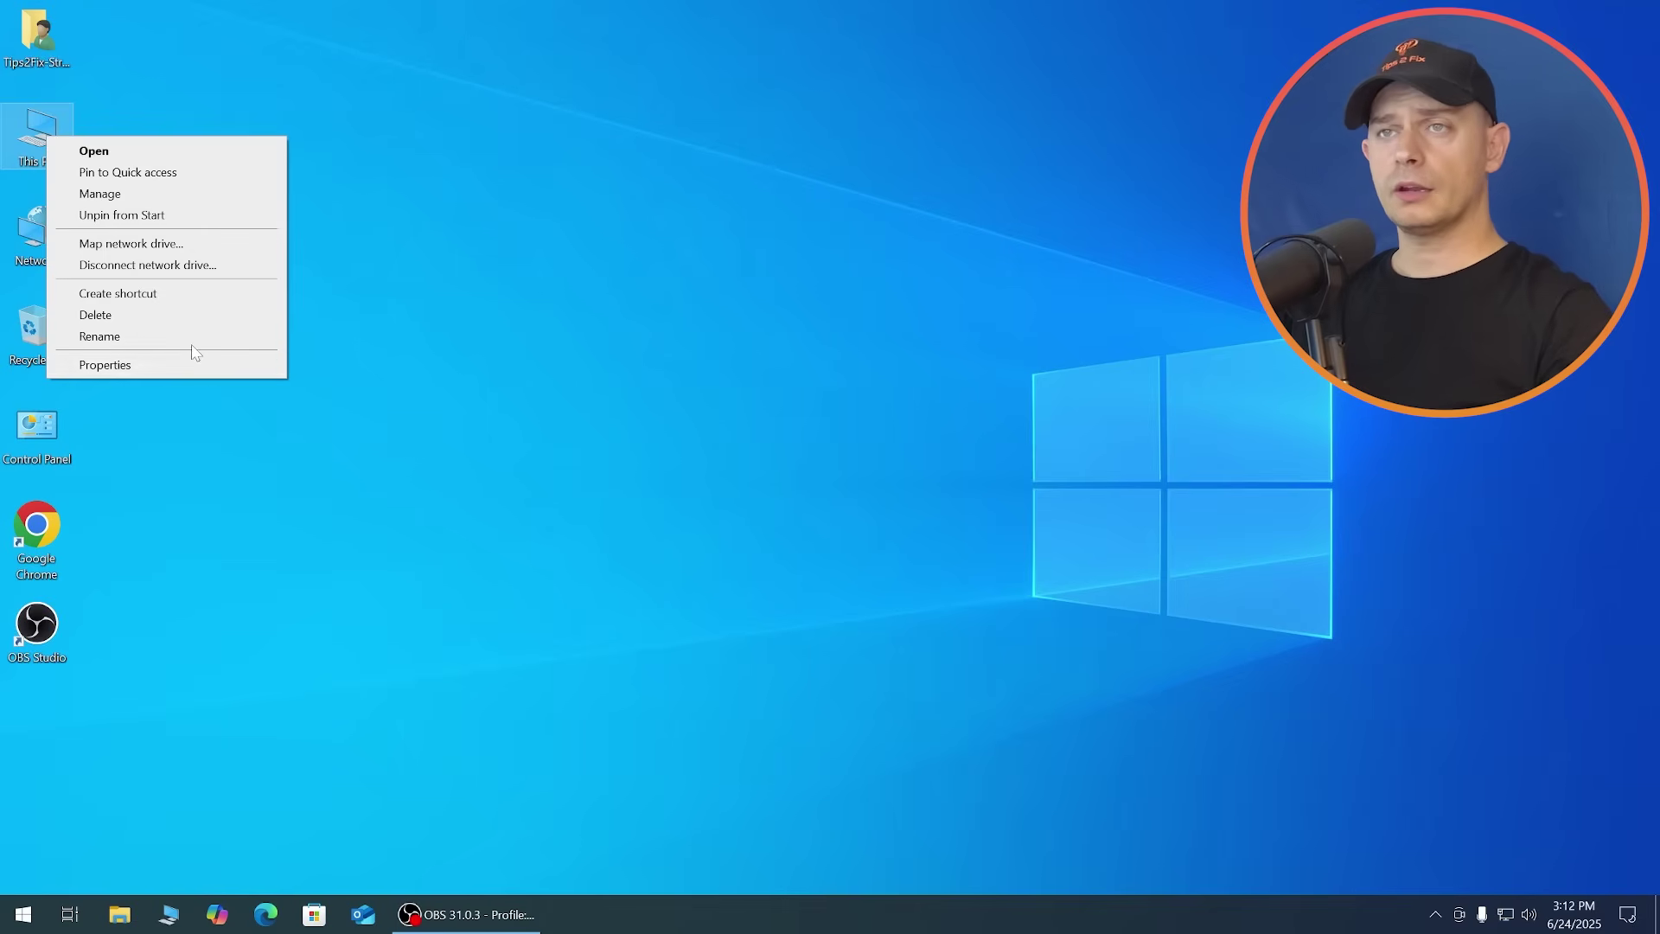
left_click(218, 366)
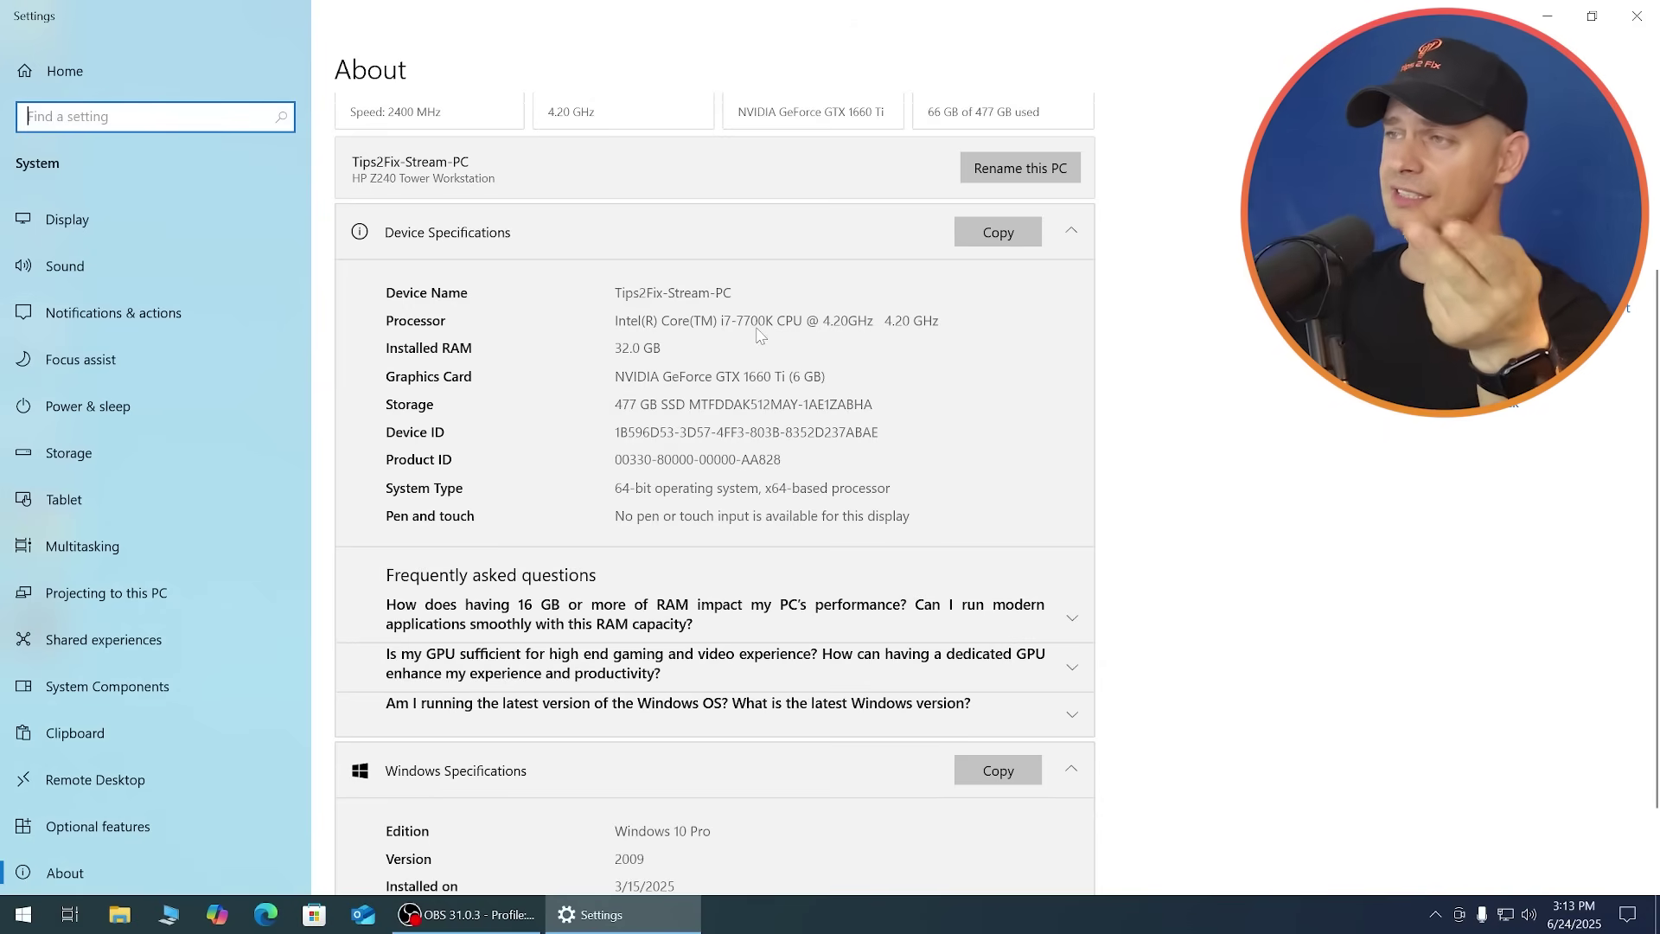
scroll(712, 731, "down", 2)
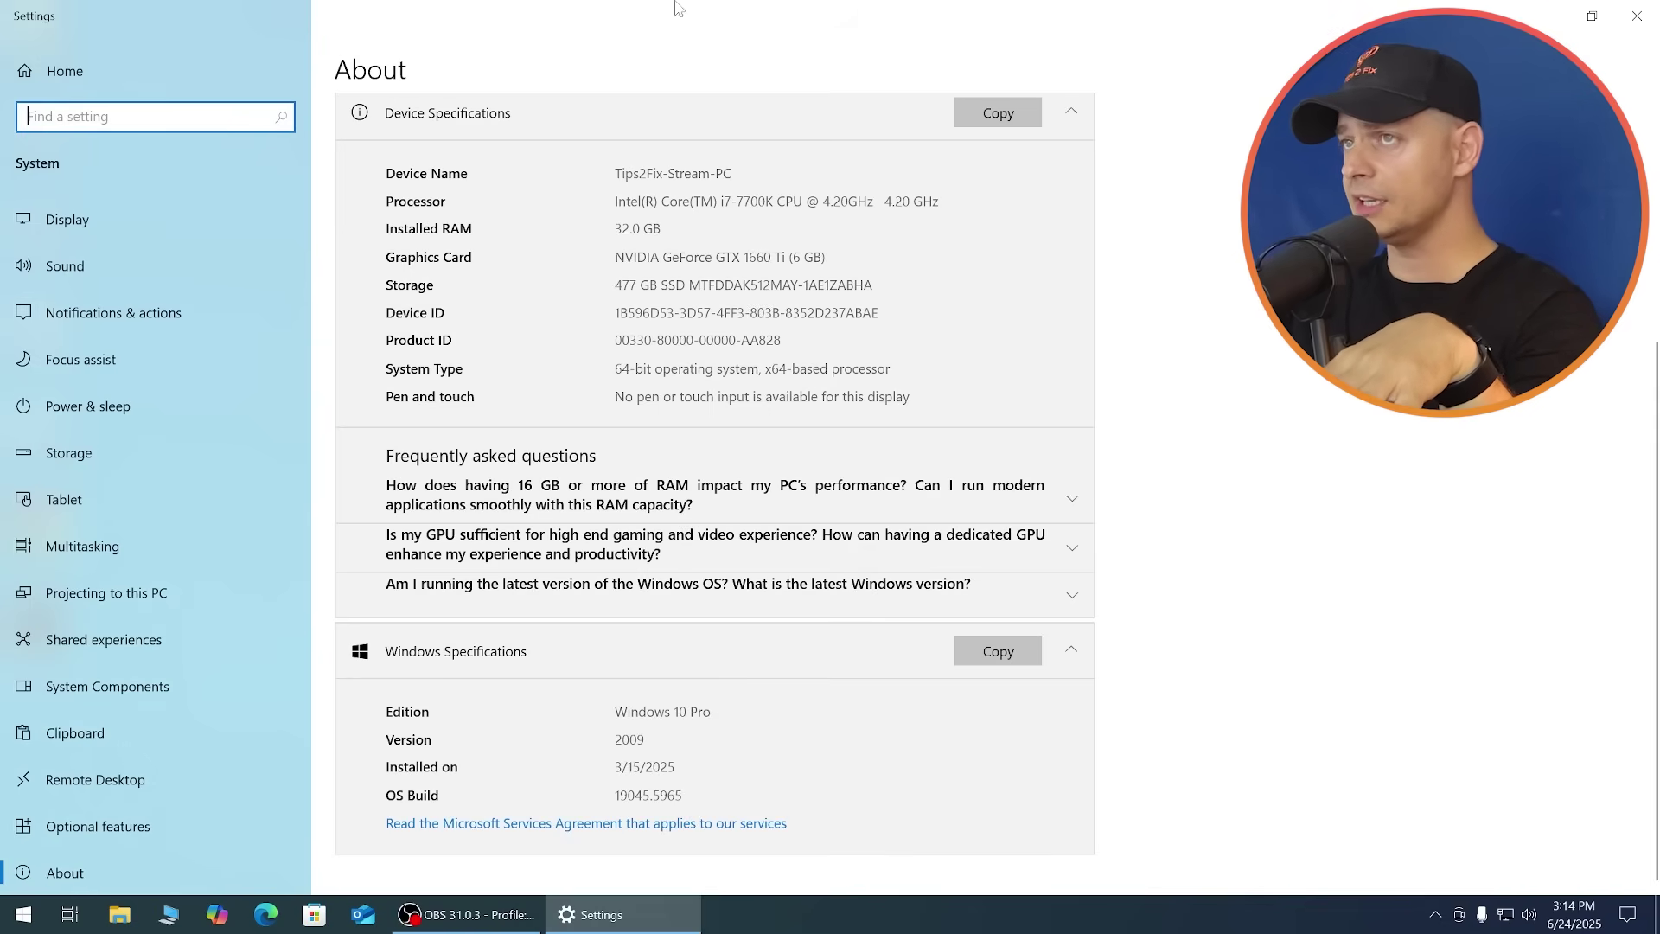
scroll(490, 269, "up", 6)
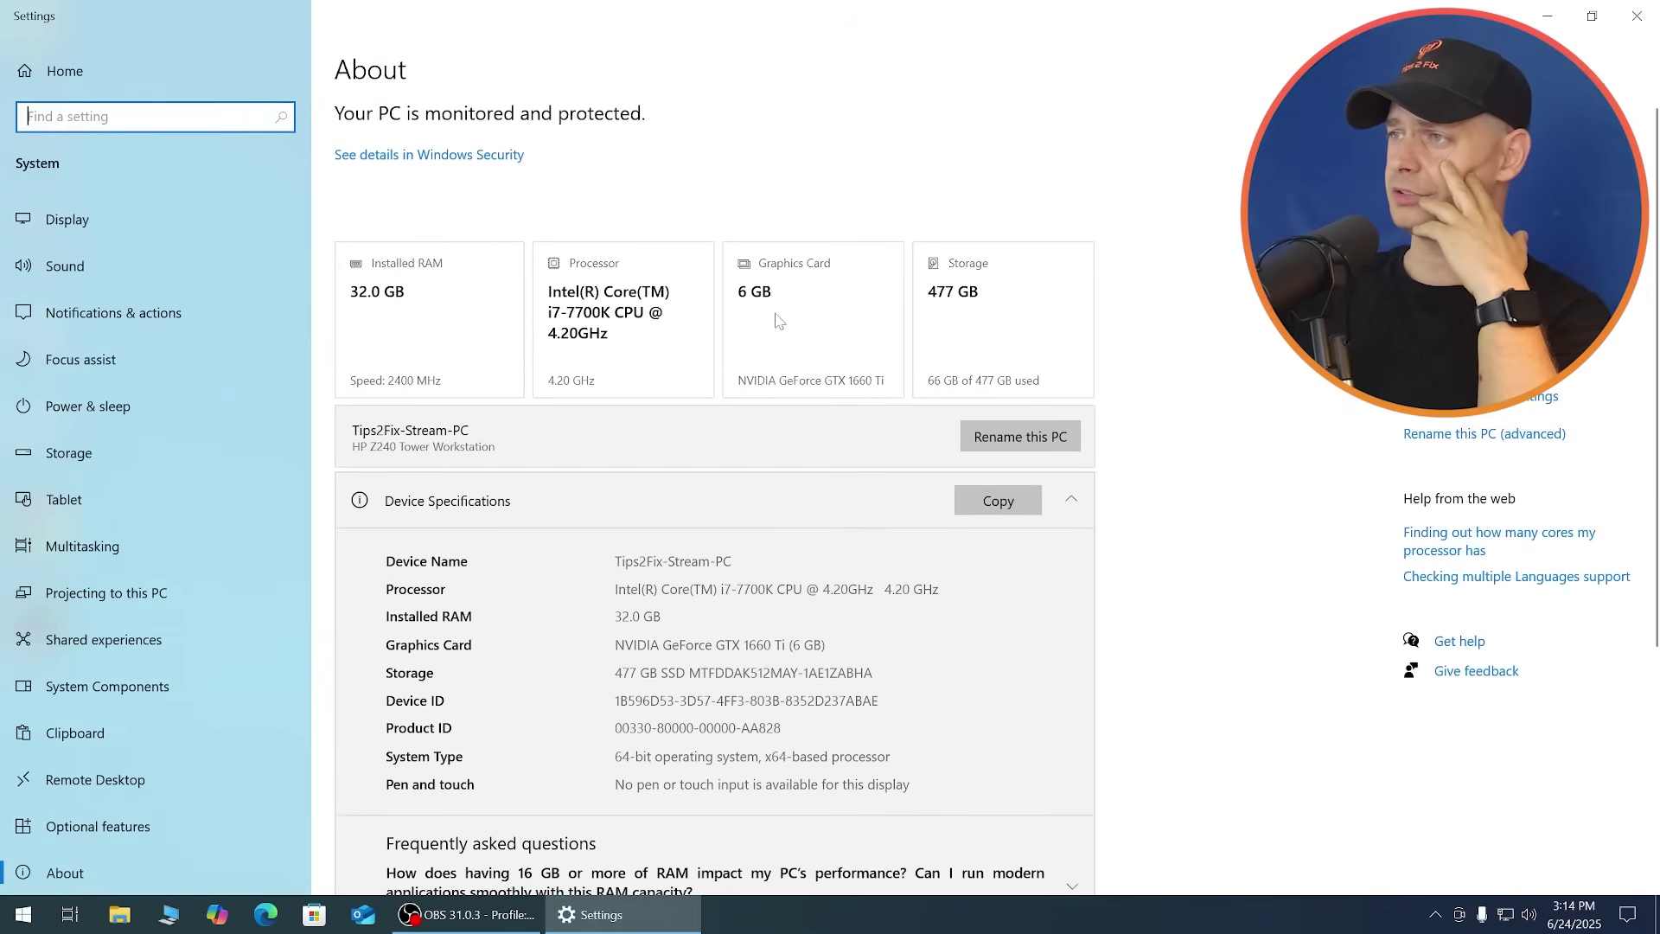
scroll(709, 320, "down", 2)
double_click(623, 13)
double_click(36, 134)
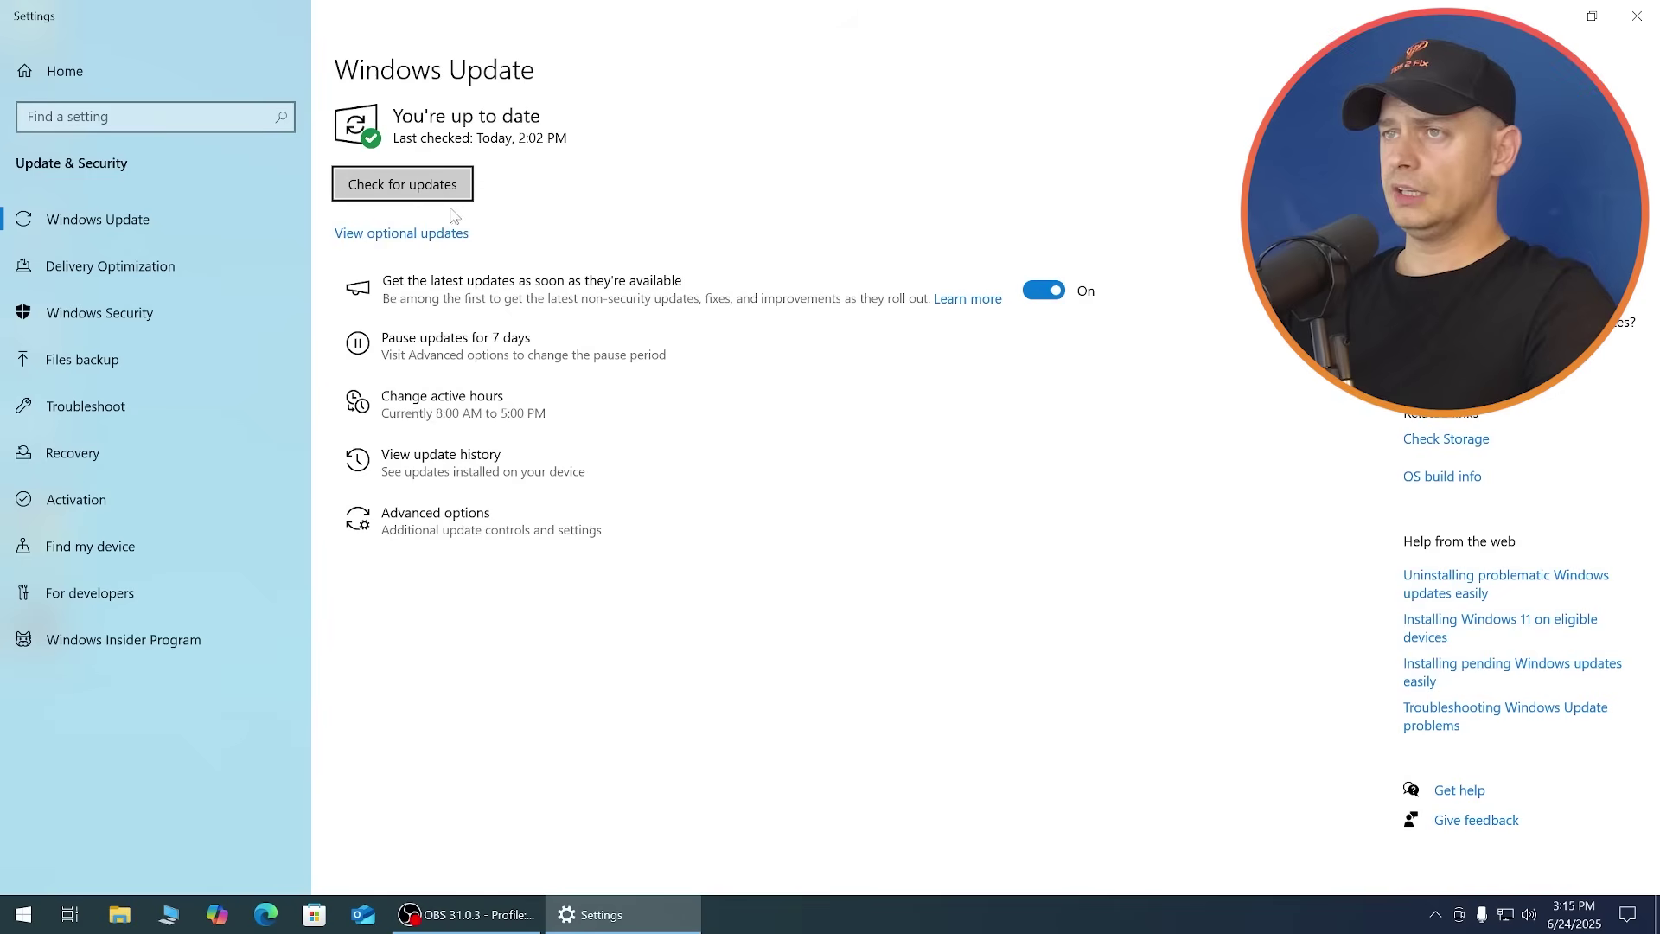
Check for Windows updates and review the Get ready for Windows 11 section on the Windows Update page.
left_click(406, 184)
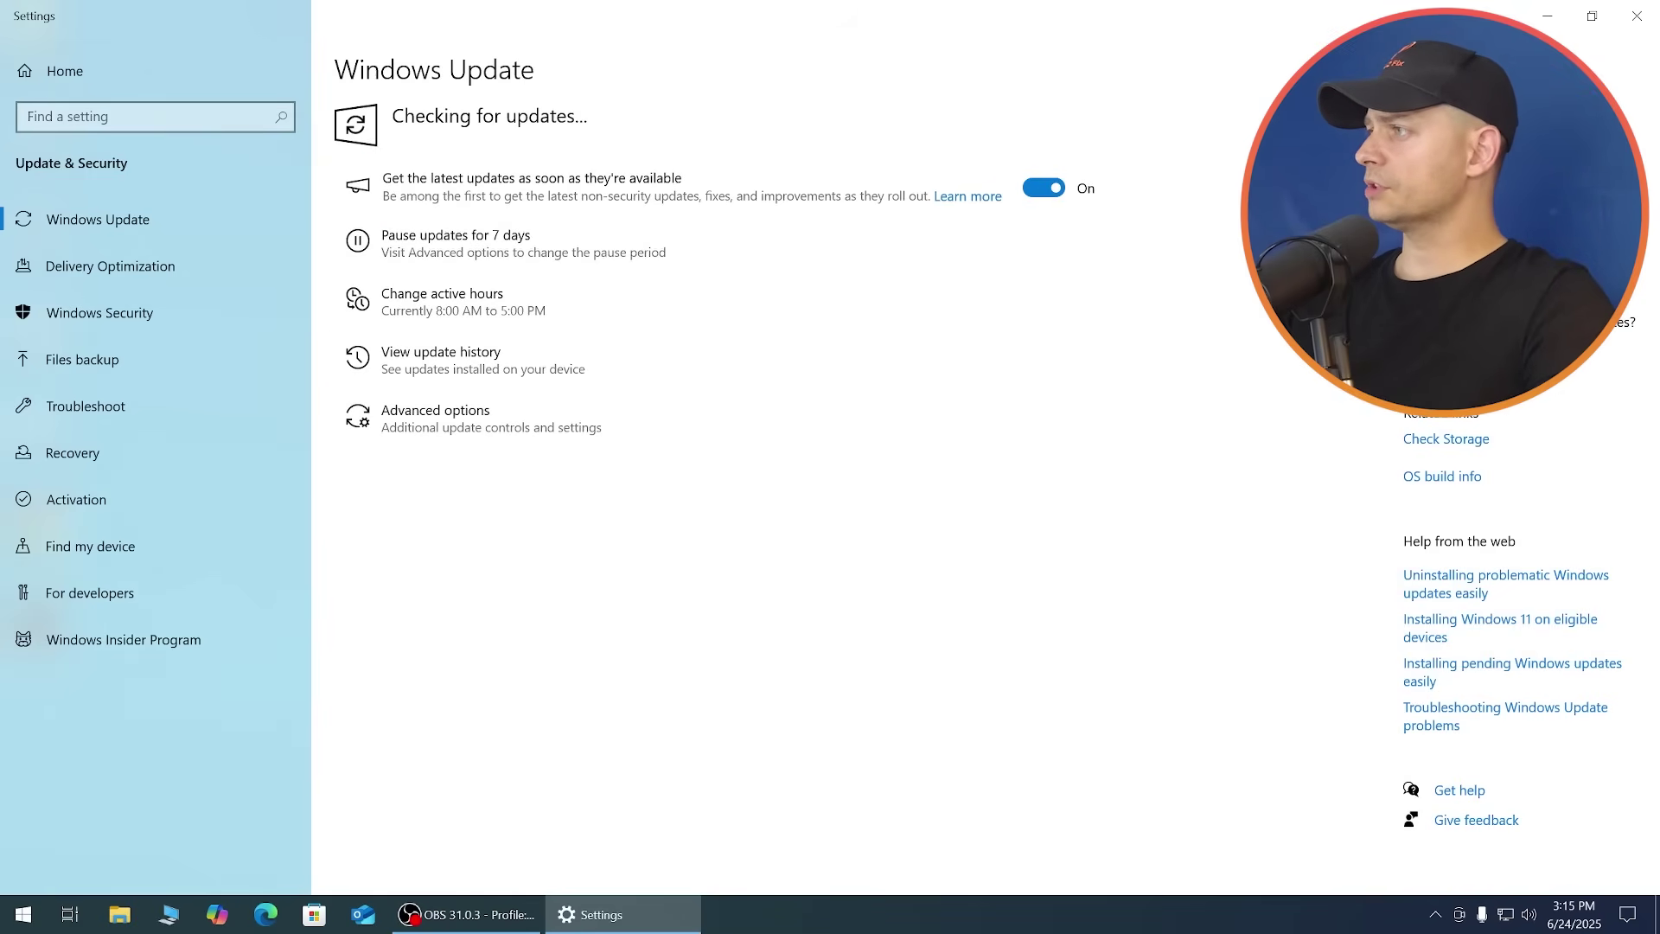
double_click(1496, 8)
scroll(453, 444, "down", 5)
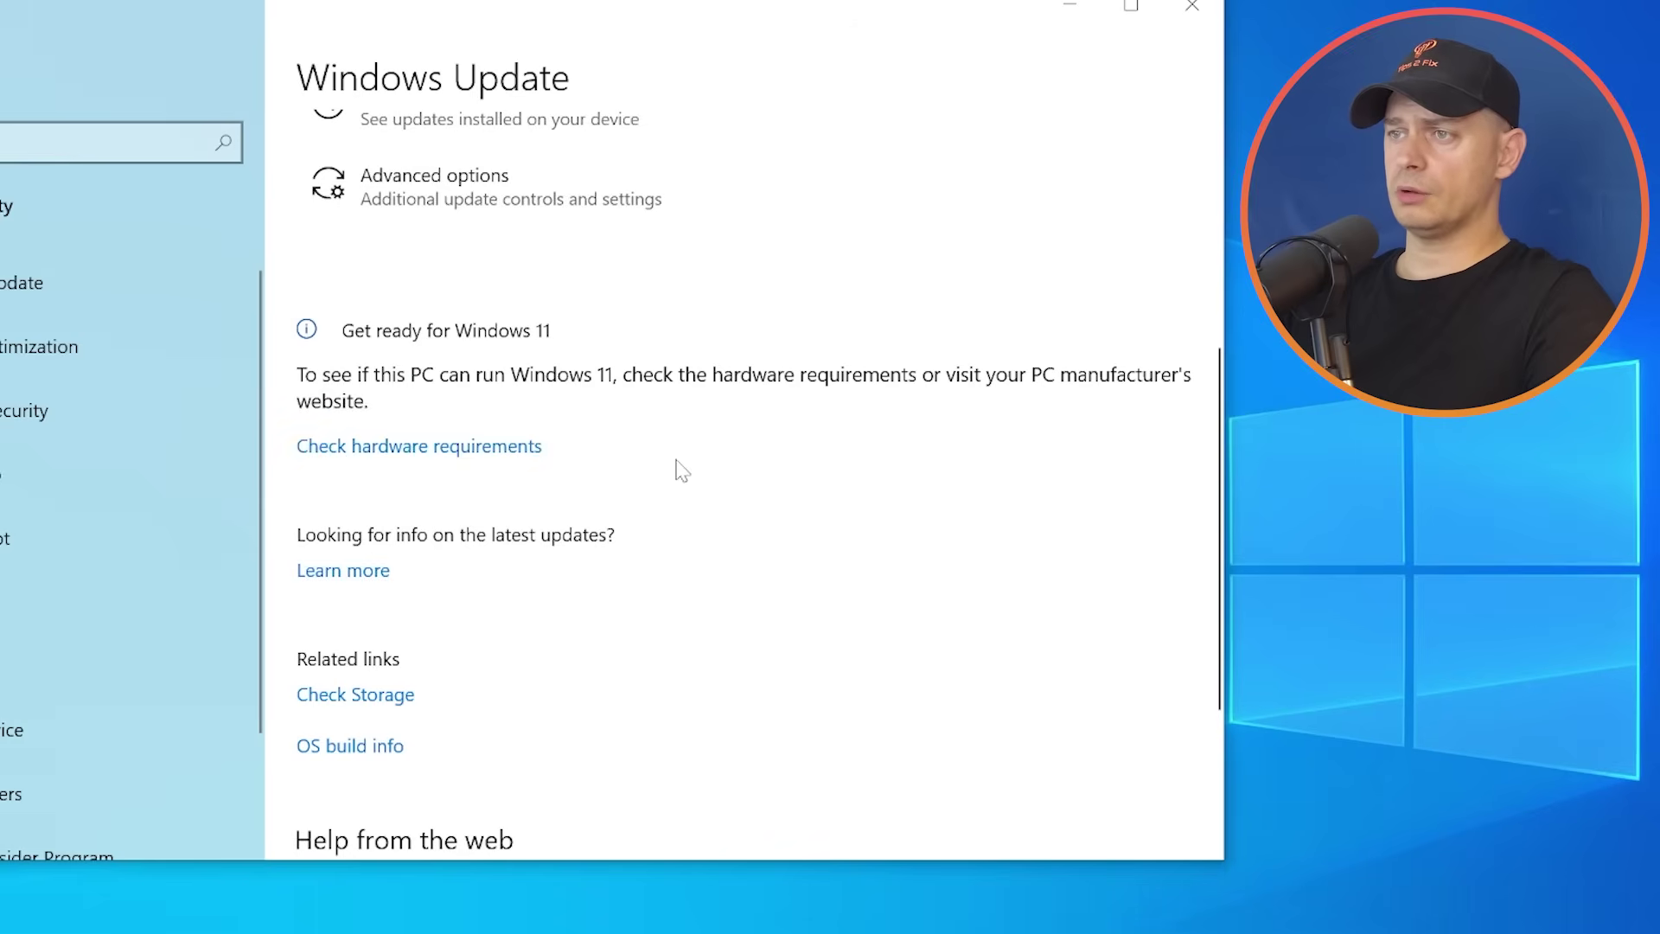
left_click(995, 768)
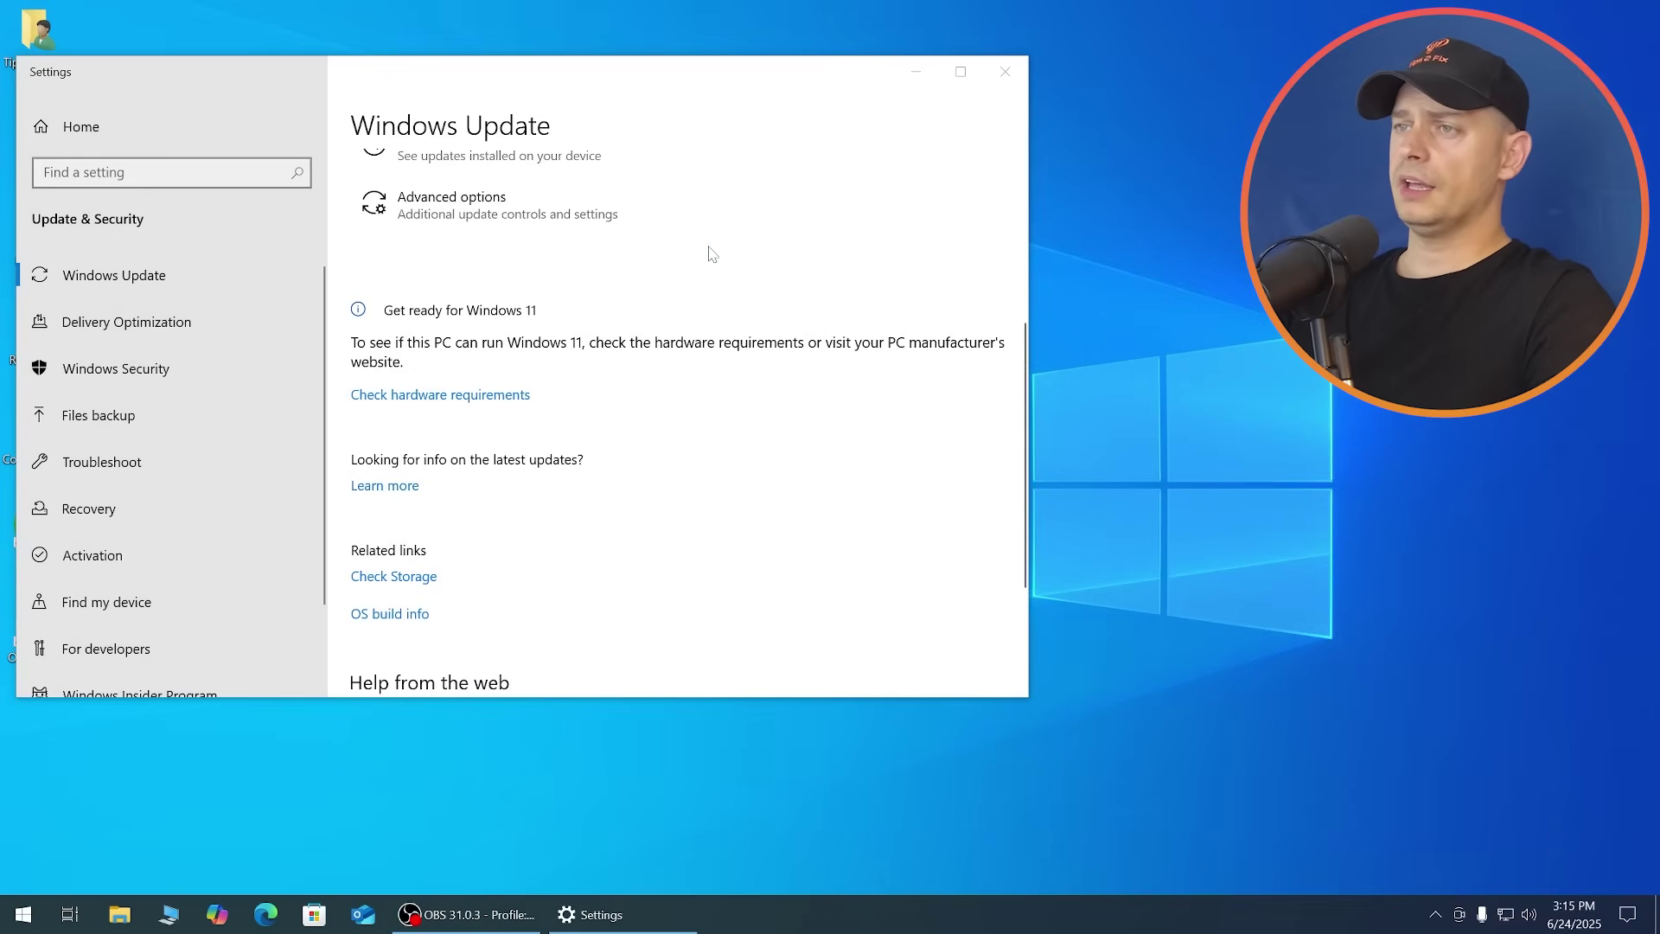
double_click(611, 48)
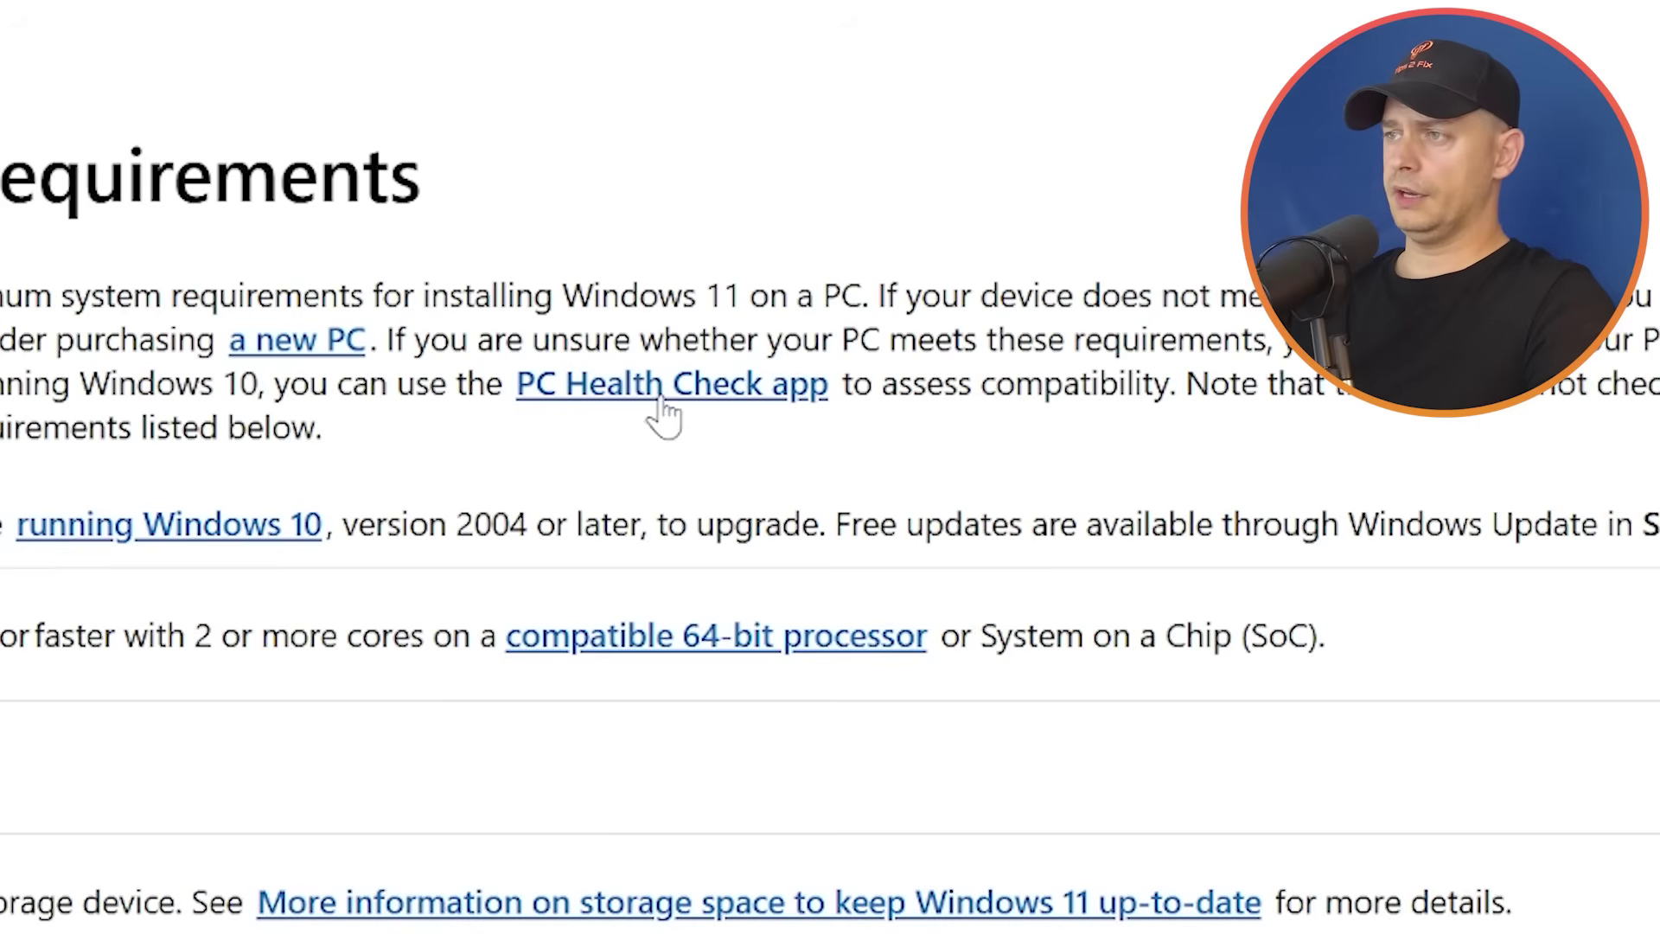
Follow the PC Health Check app link on the Windows 11 requirements page and download the app's installer.
left_click(662, 400)
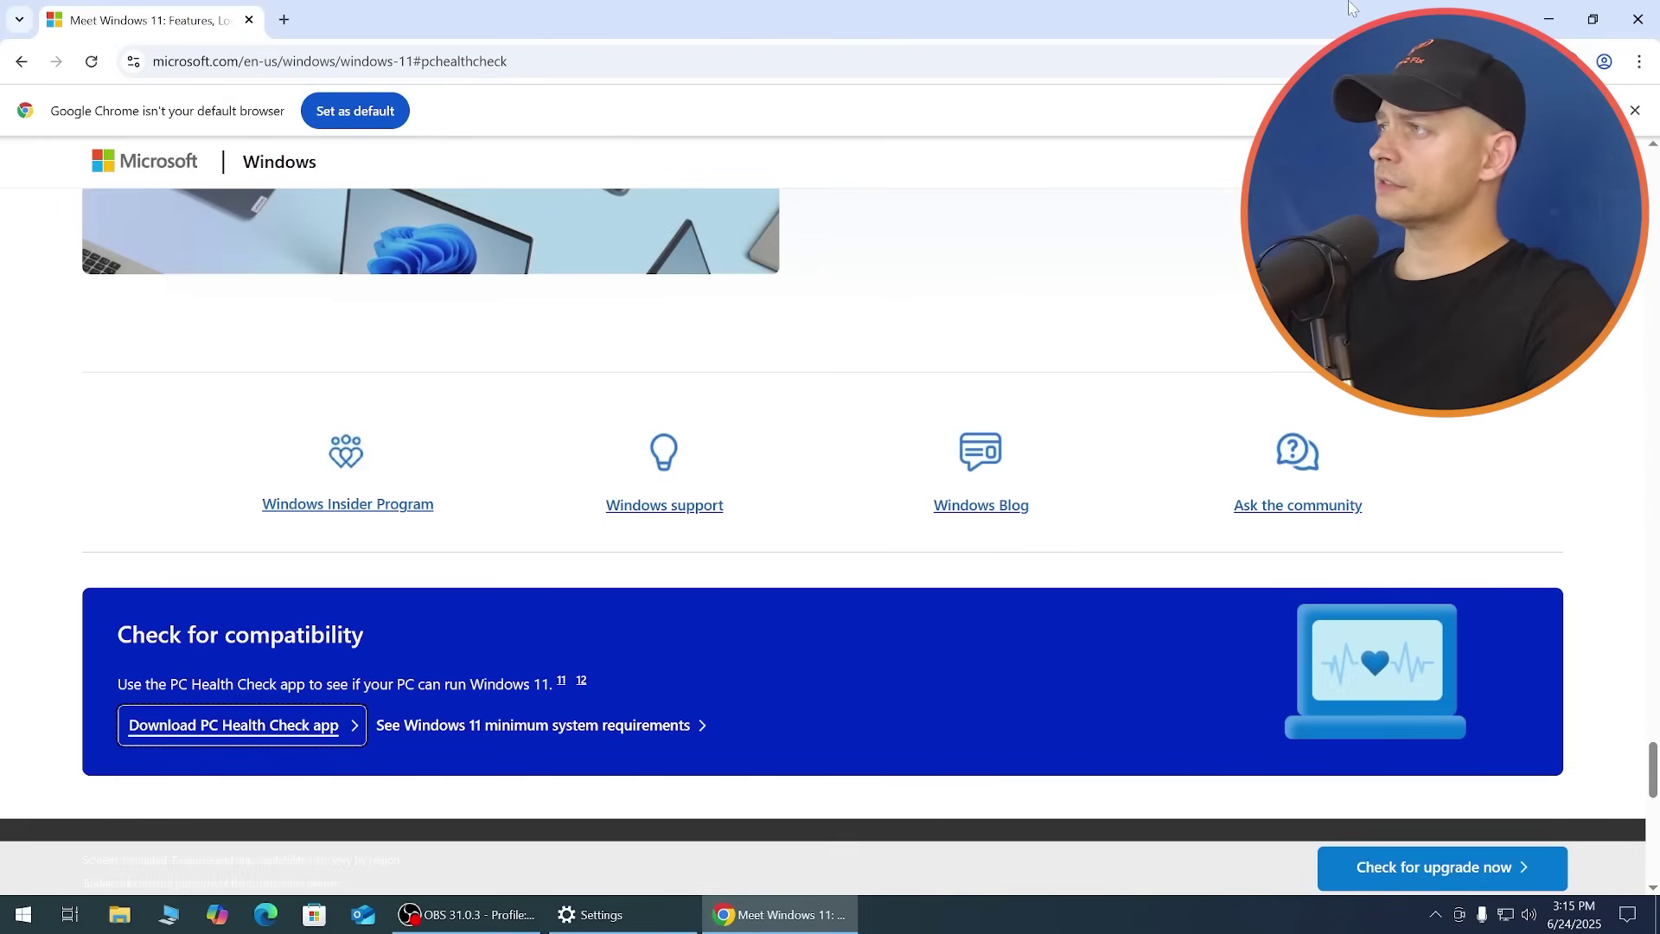
double_click(1351, 8)
left_click_drag(871, 537, 1363, 786)
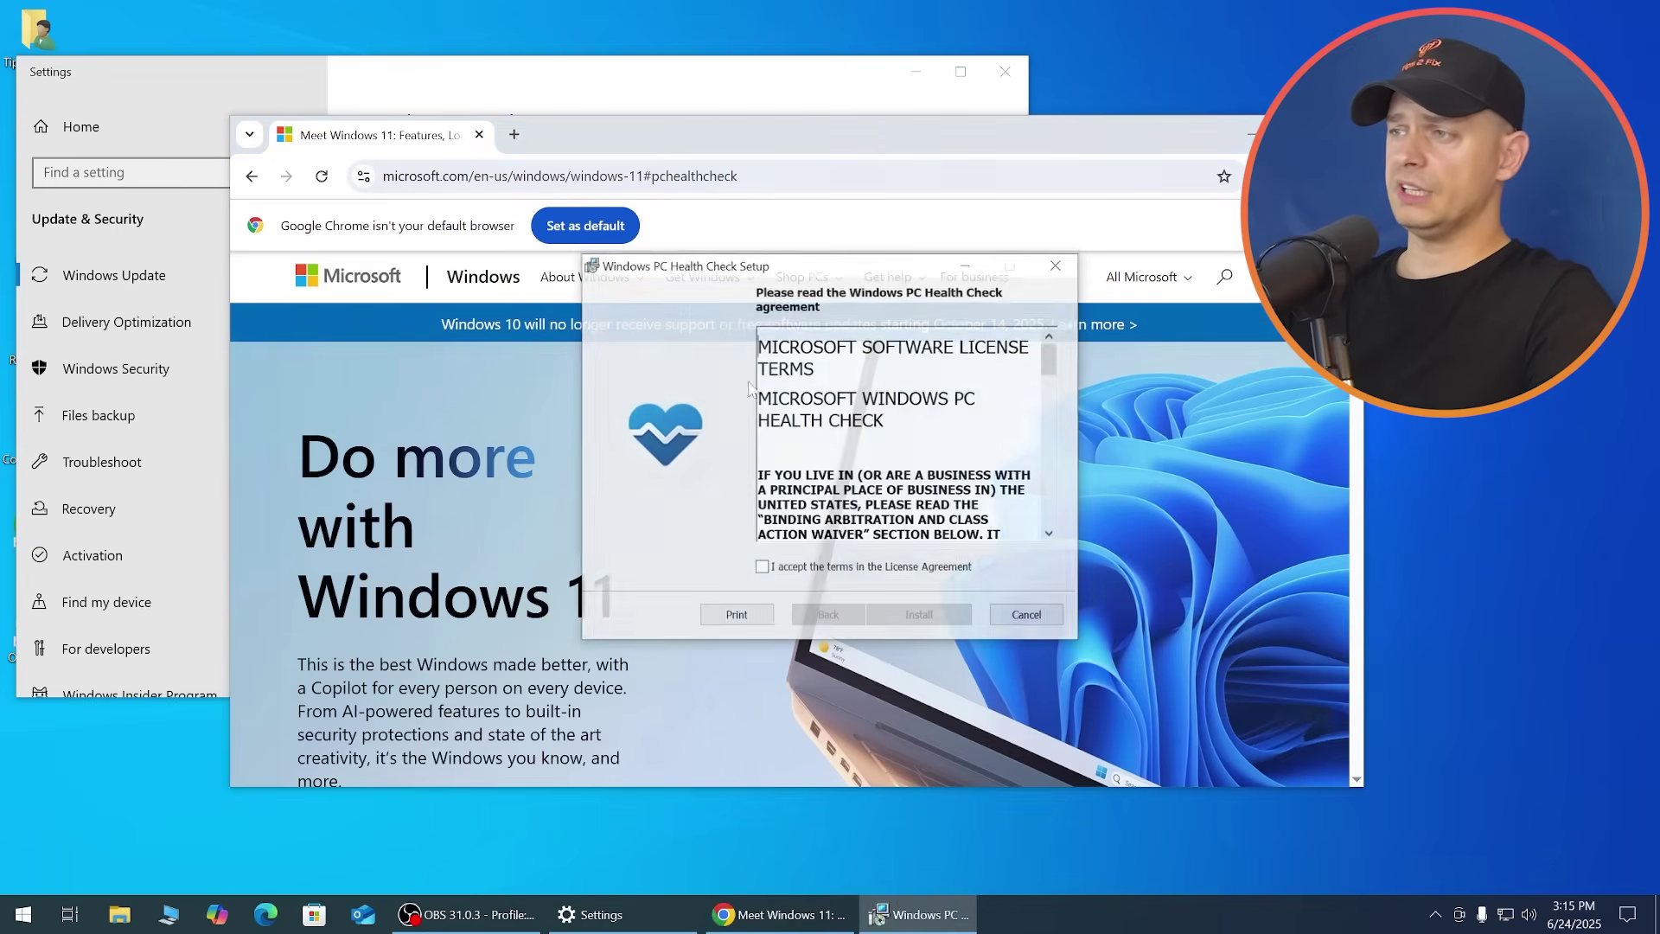
Install Windows PC Health Check with its license terms accepted and run its Windows 11 compatibility check.
left_click(816, 571)
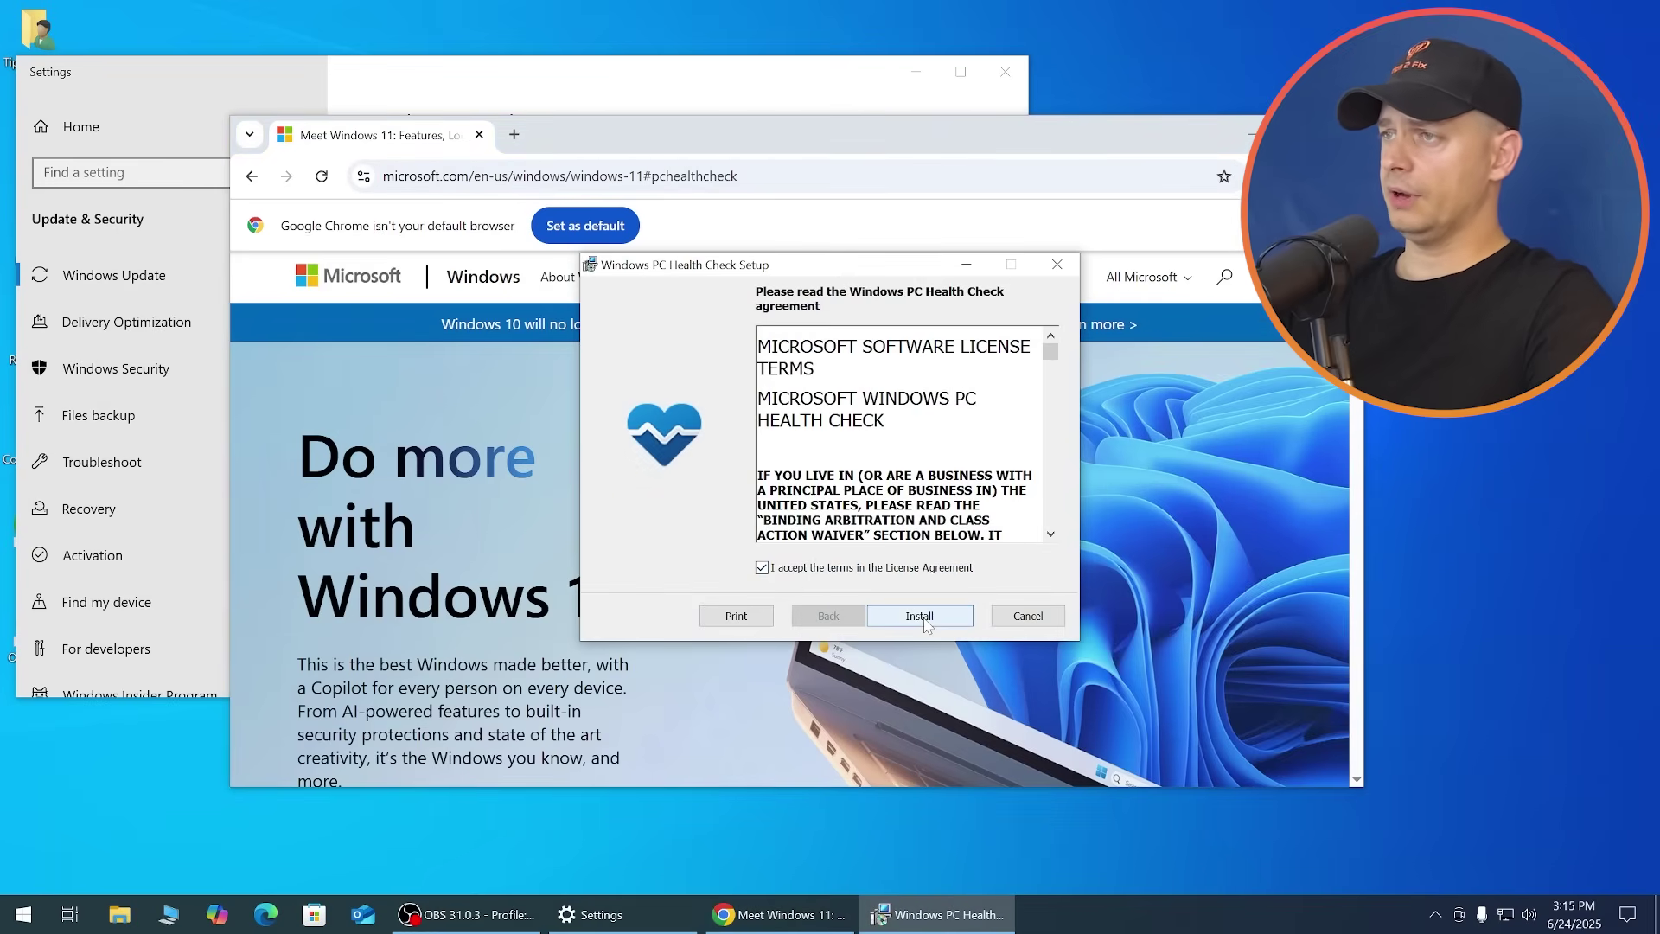
left_click(922, 616)
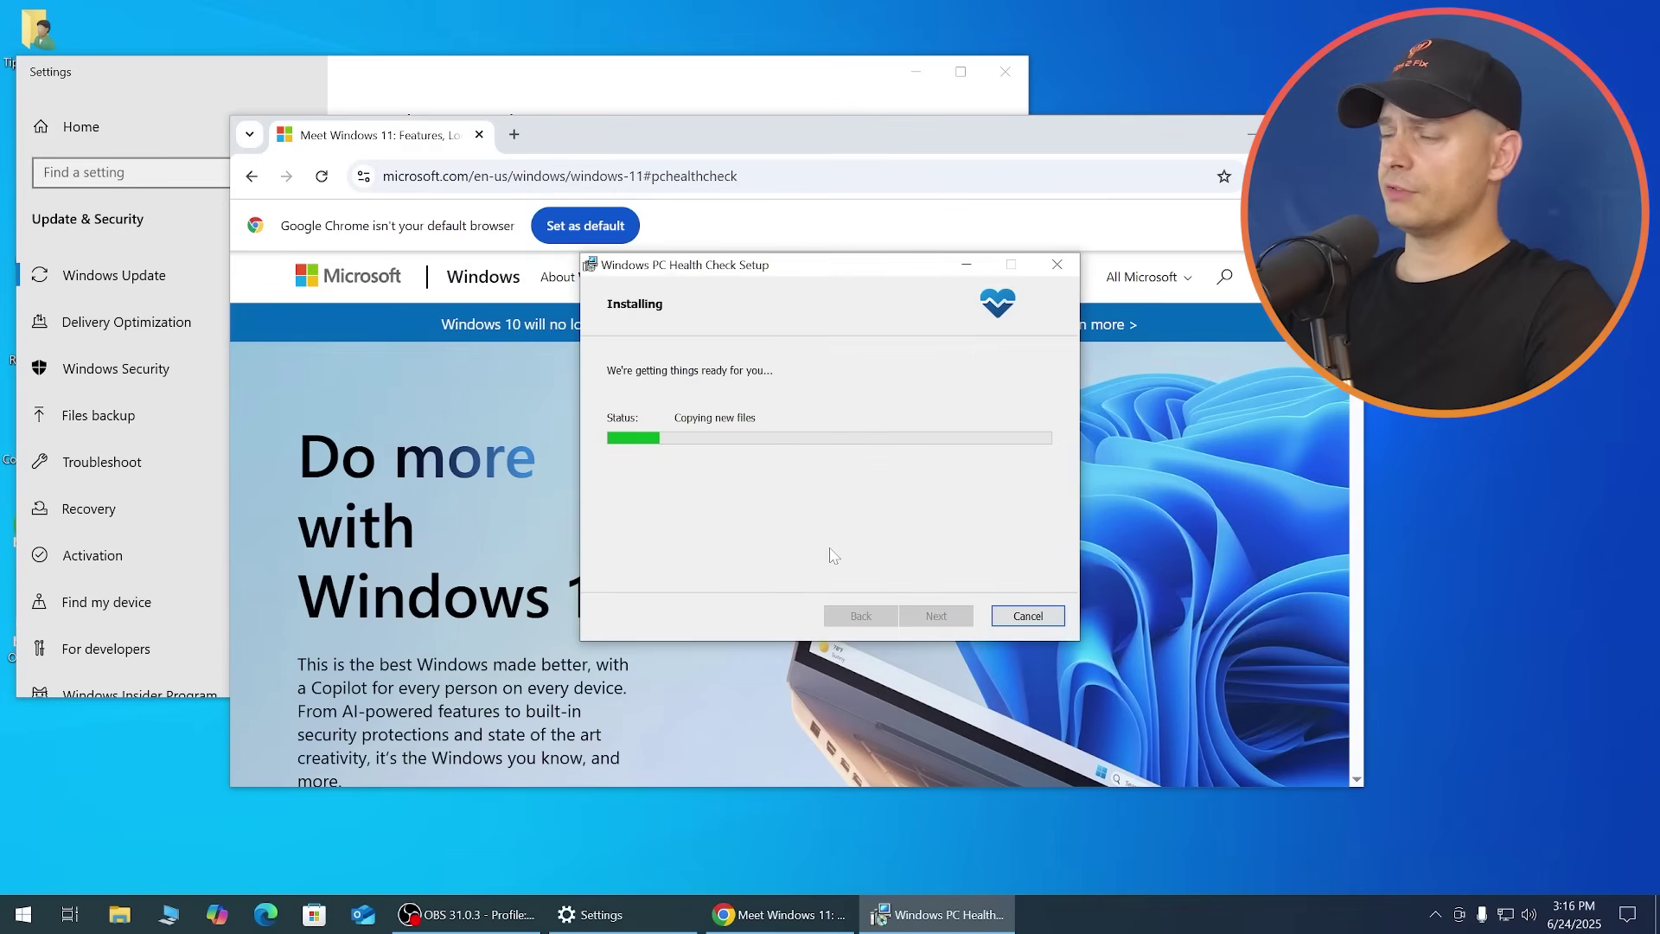
left_click_drag(827, 264, 433, 282)
left_click(542, 638)
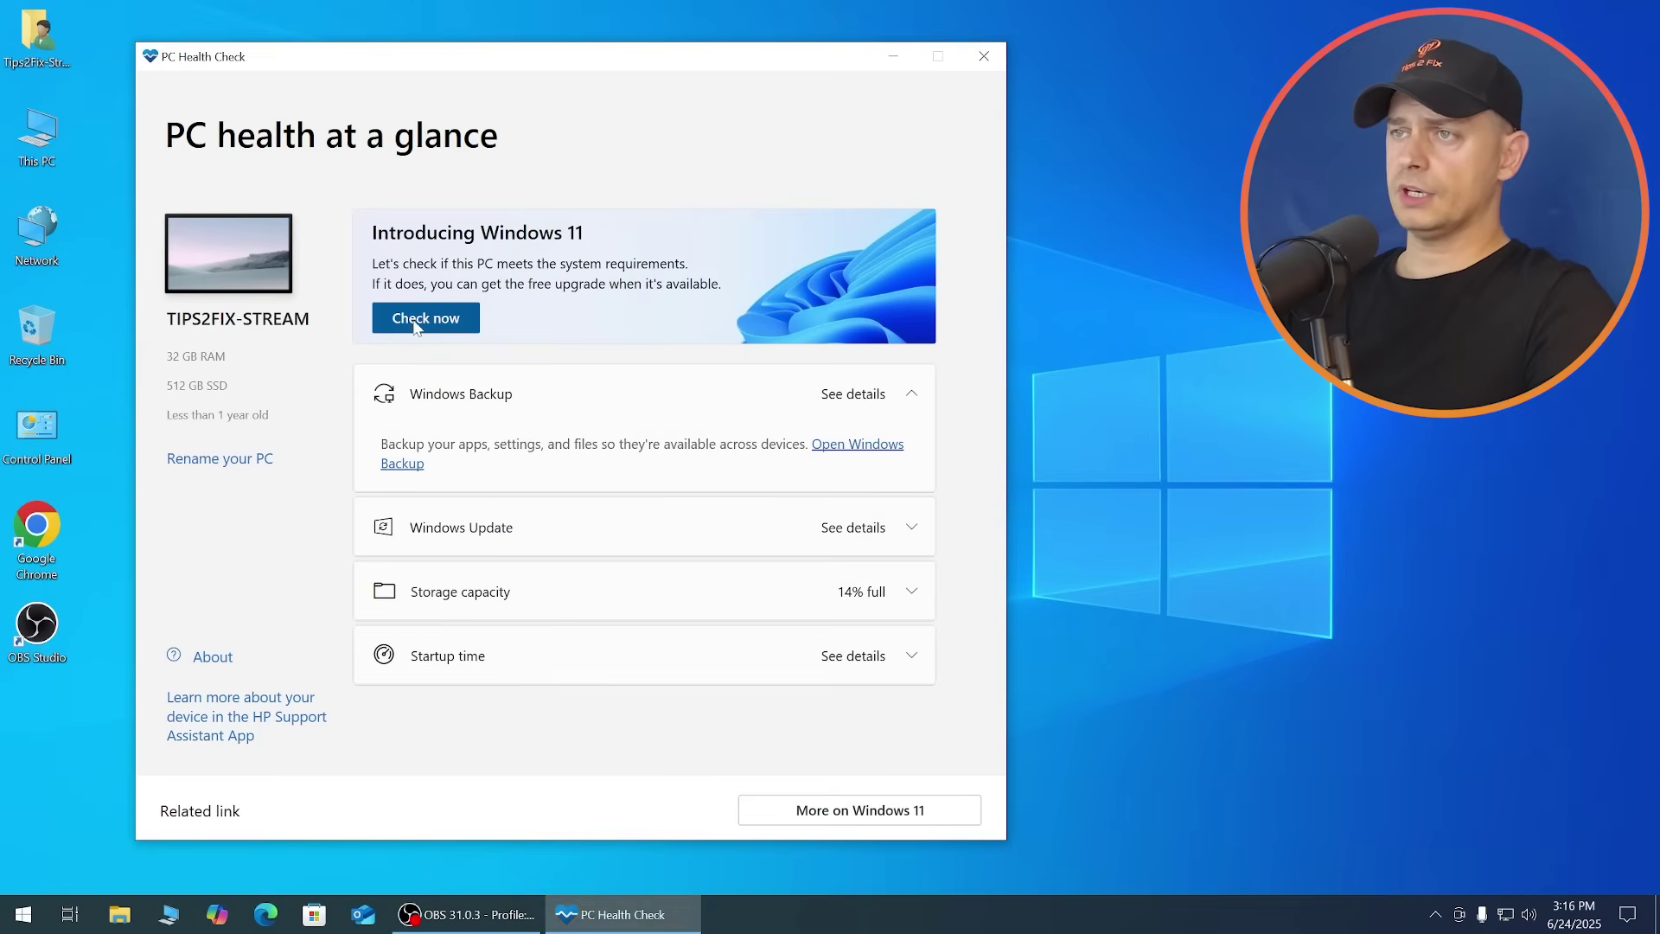
left_click(416, 321)
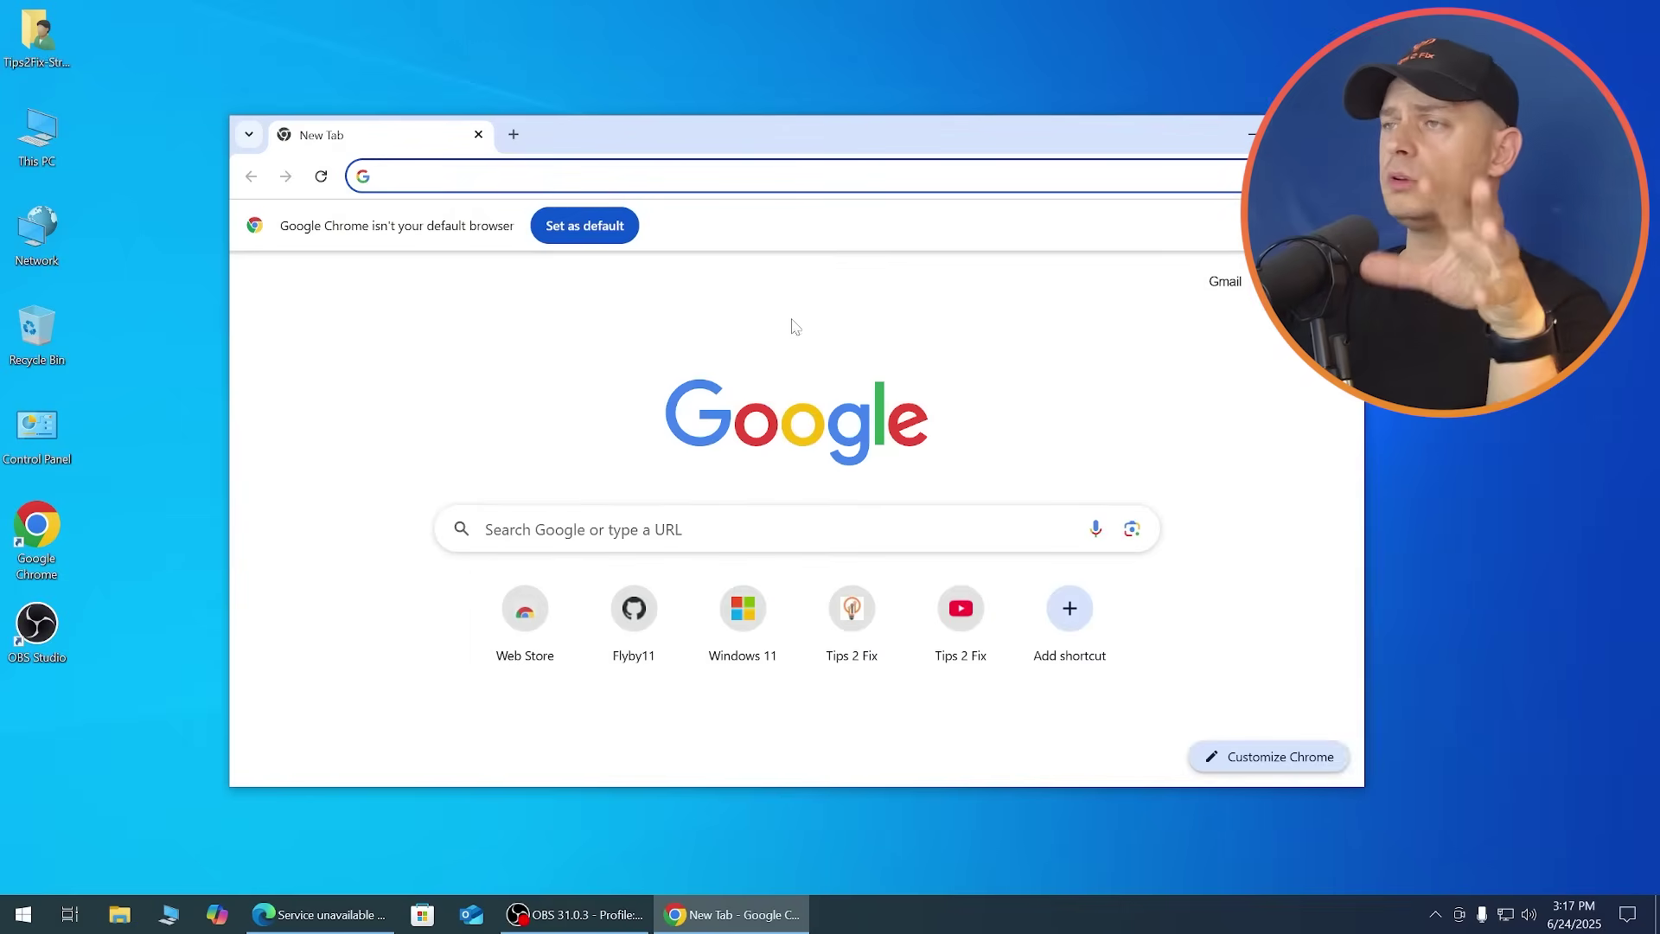
Switch to Chrome, open the Flyby11 GitHub repository and review its README and releases.
double_click(779, 126)
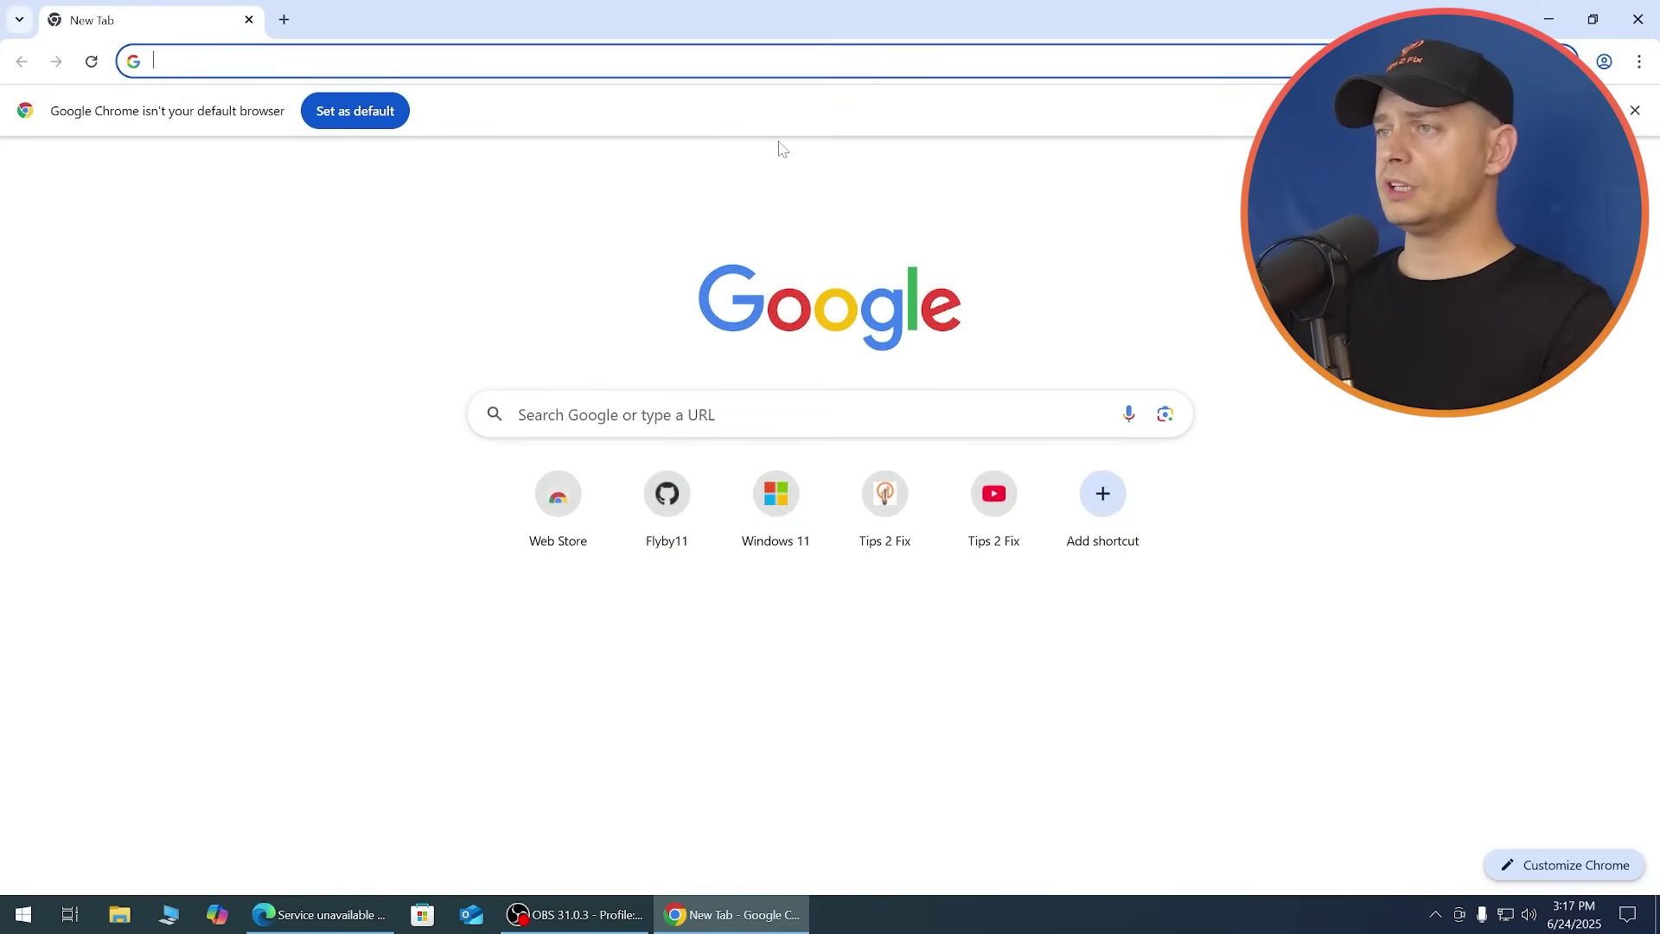
left_click(689, 501)
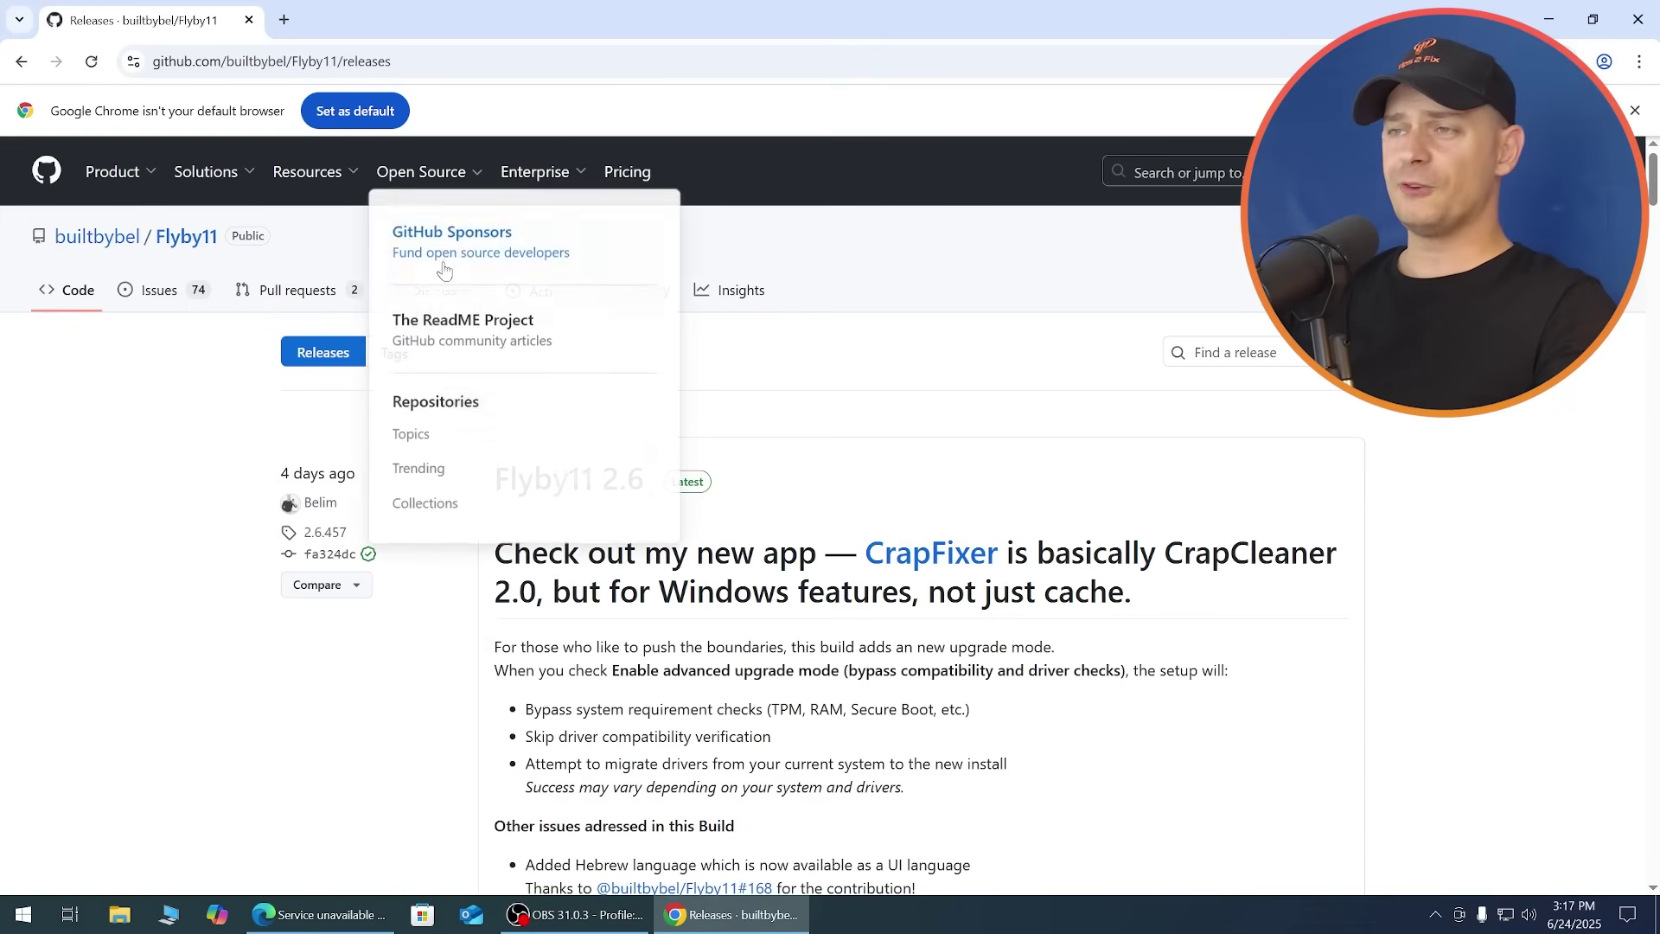
key("alt+Left")
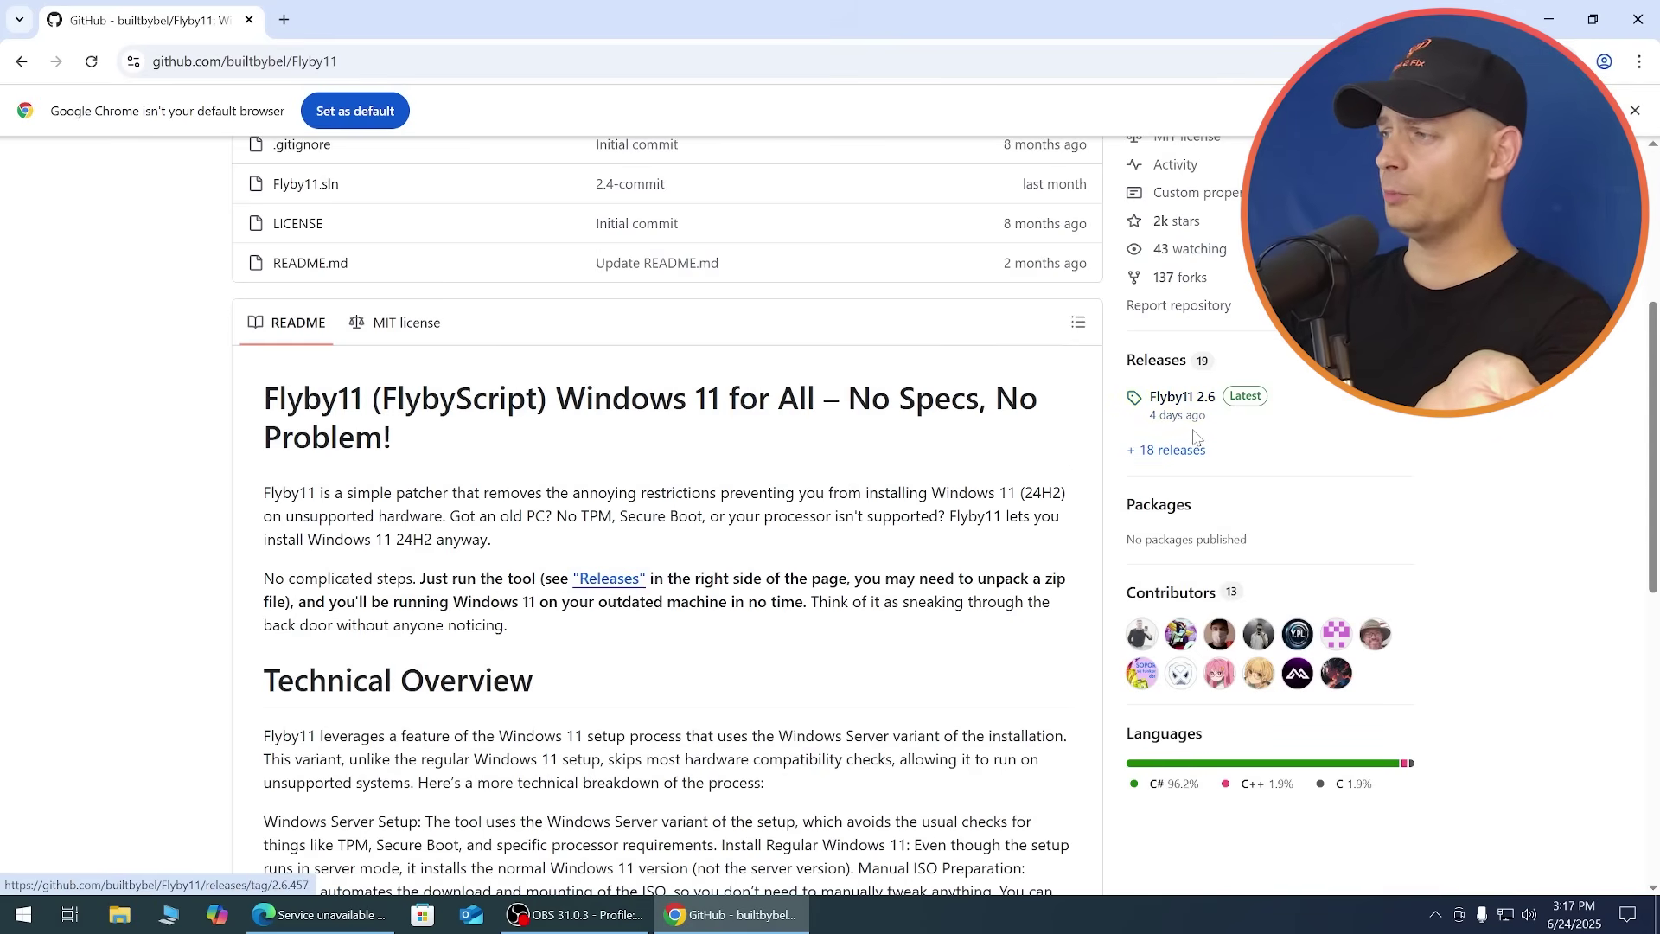
scroll(1202, 446, "up", 1)
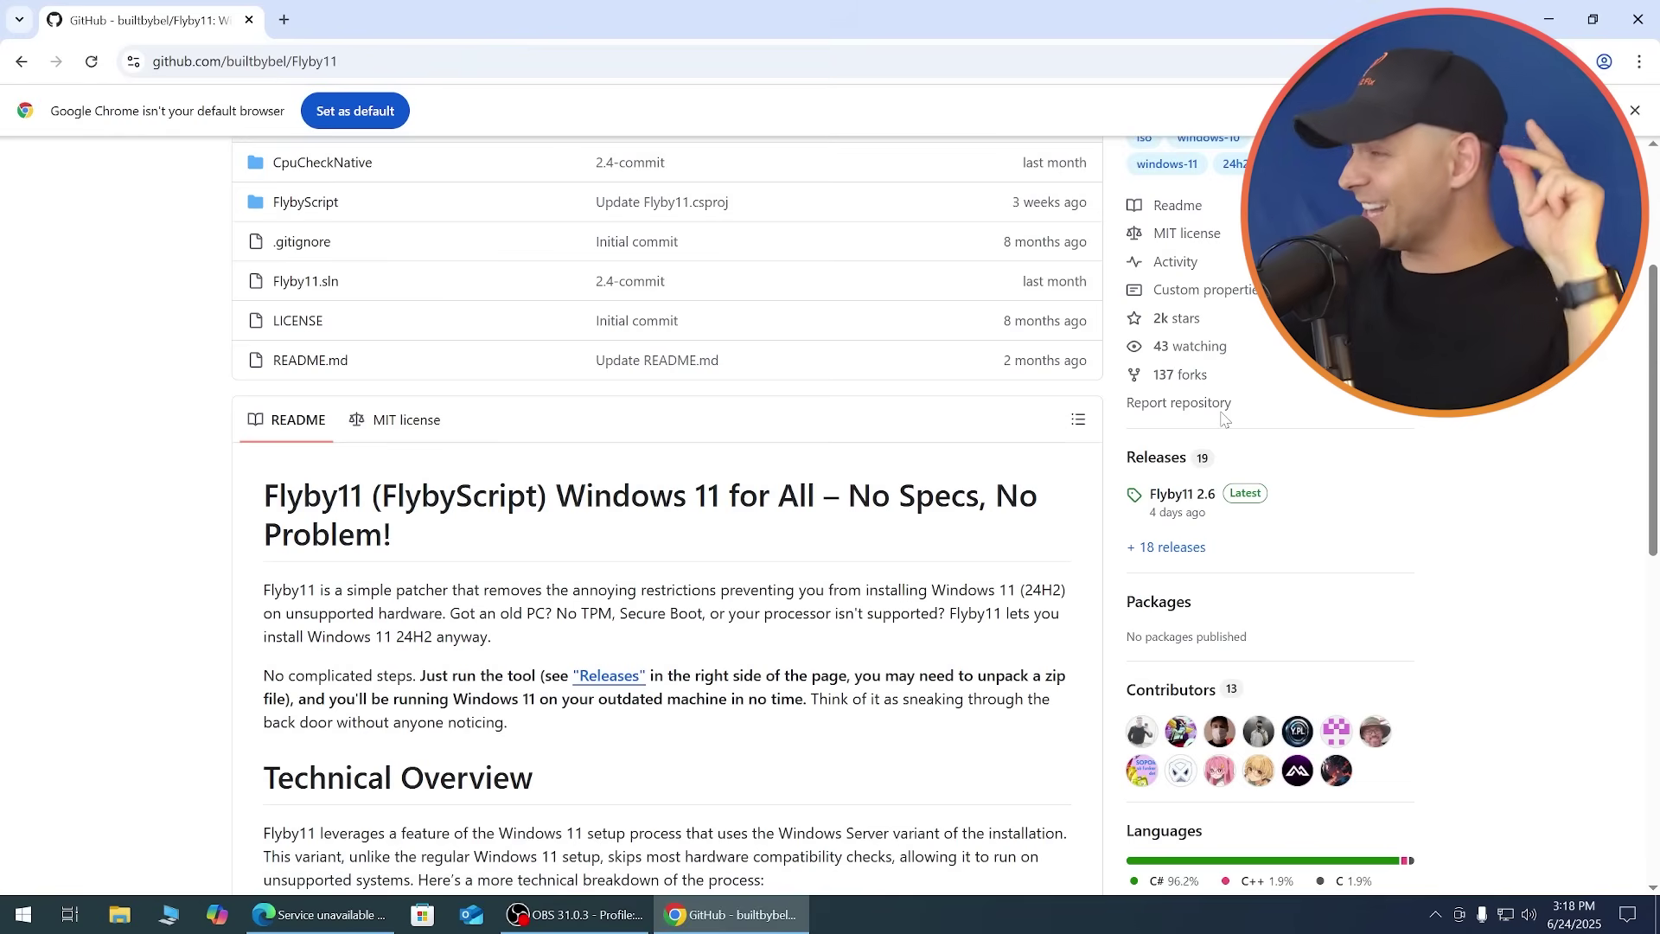
Download Flyby11.zip from the Flyby11 2.6 release assets and place the archive on the desktop.
left_click(1167, 494)
scroll(711, 568, "down", 10)
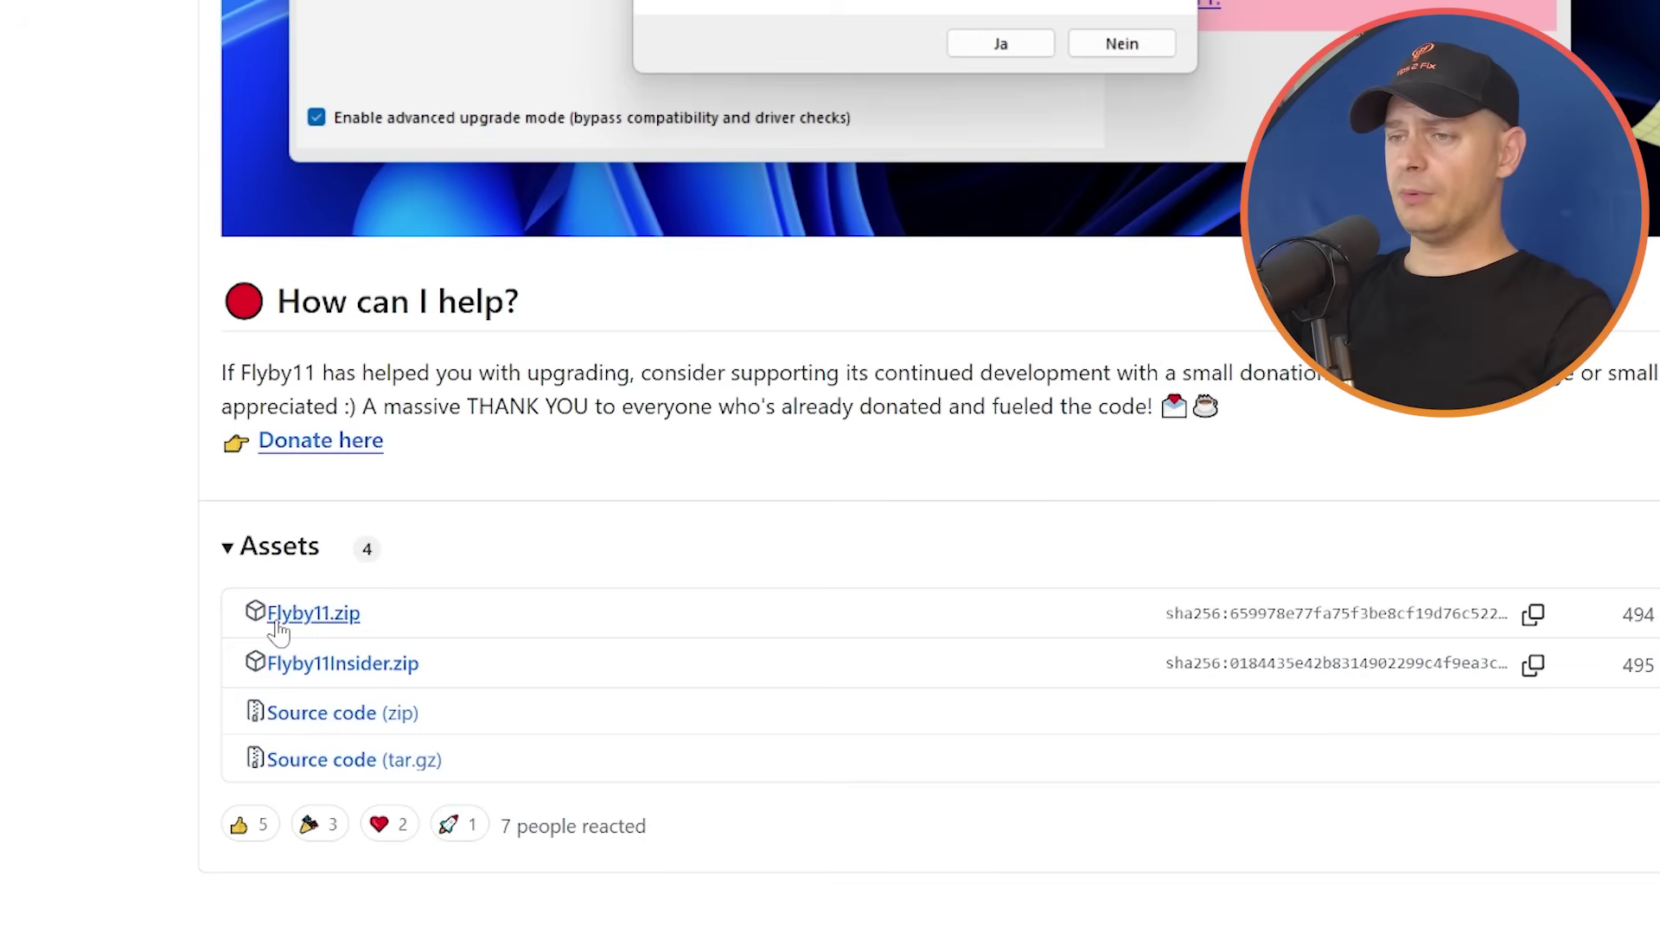
left_click(737, 63)
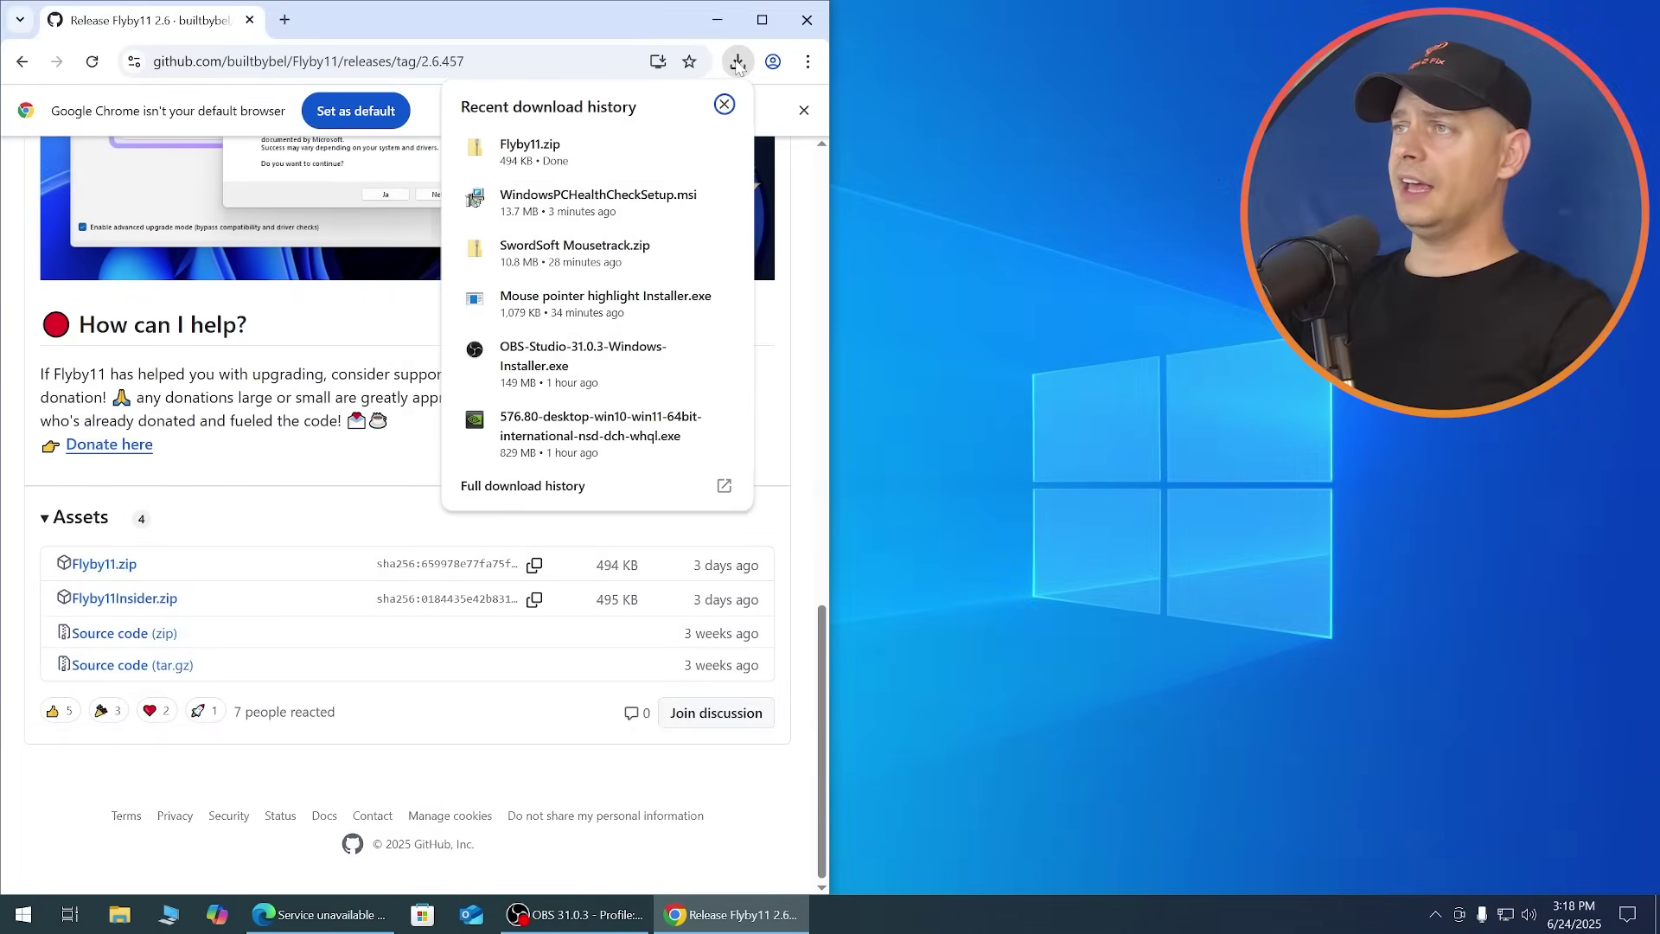
left_click_drag(567, 144, 478, 125)
left_click(805, 18)
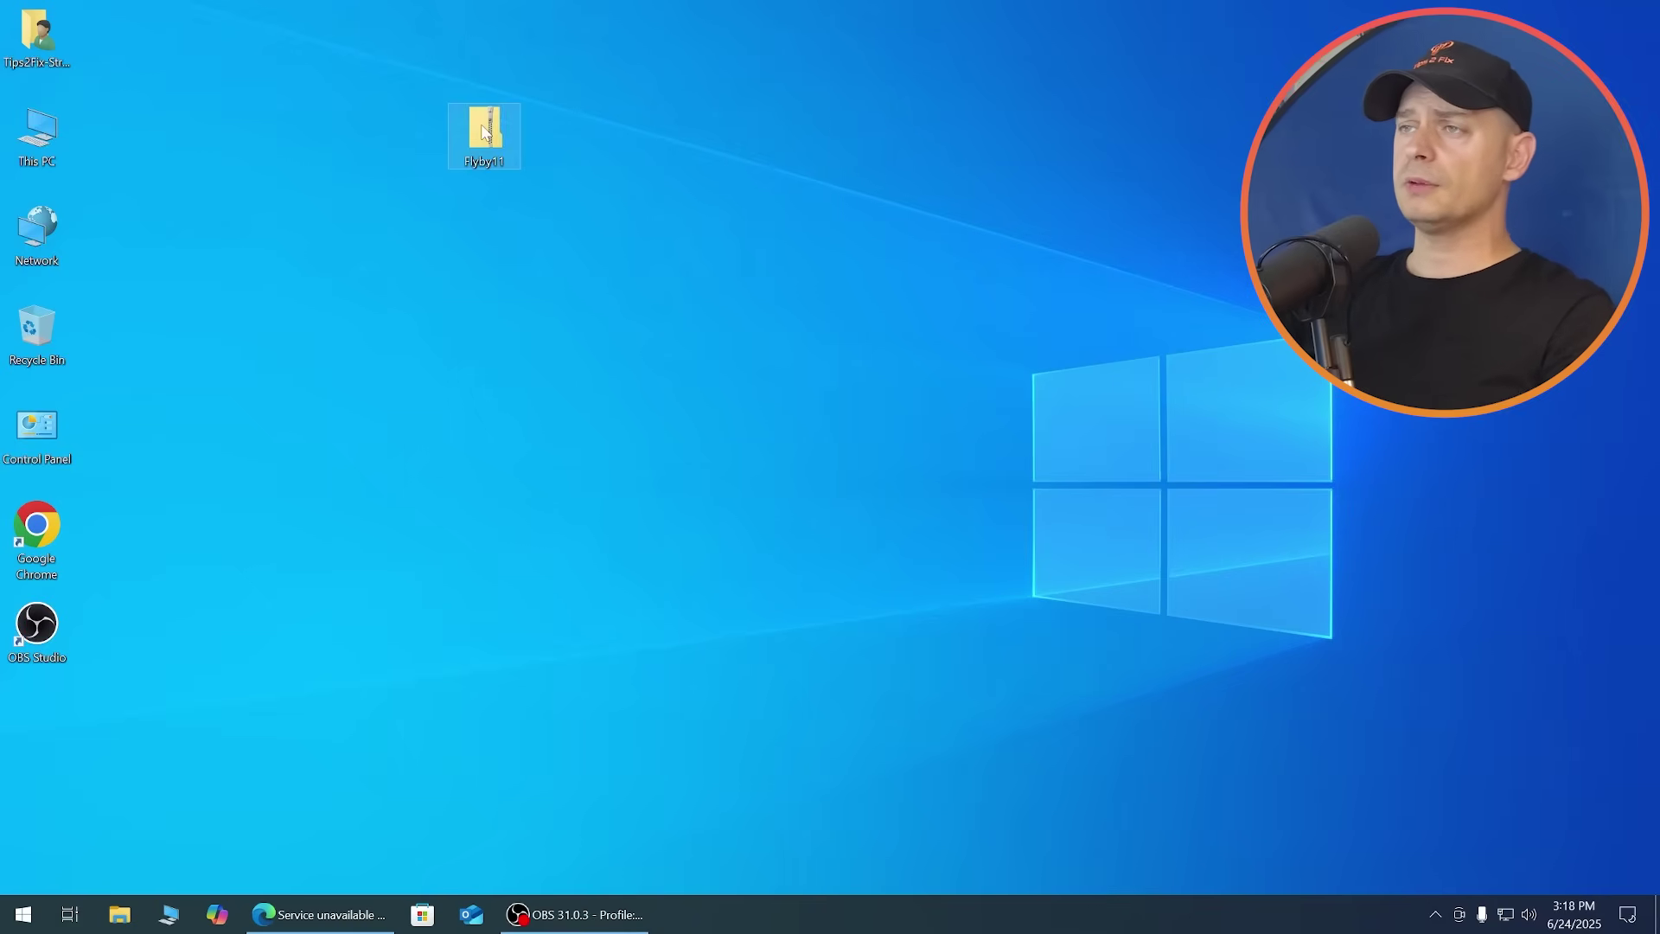
Extract the Flyby11 archive to a Flyby11 folder on the desktop and place that folder beside the archive.
double_click(485, 131)
right_click(484, 135)
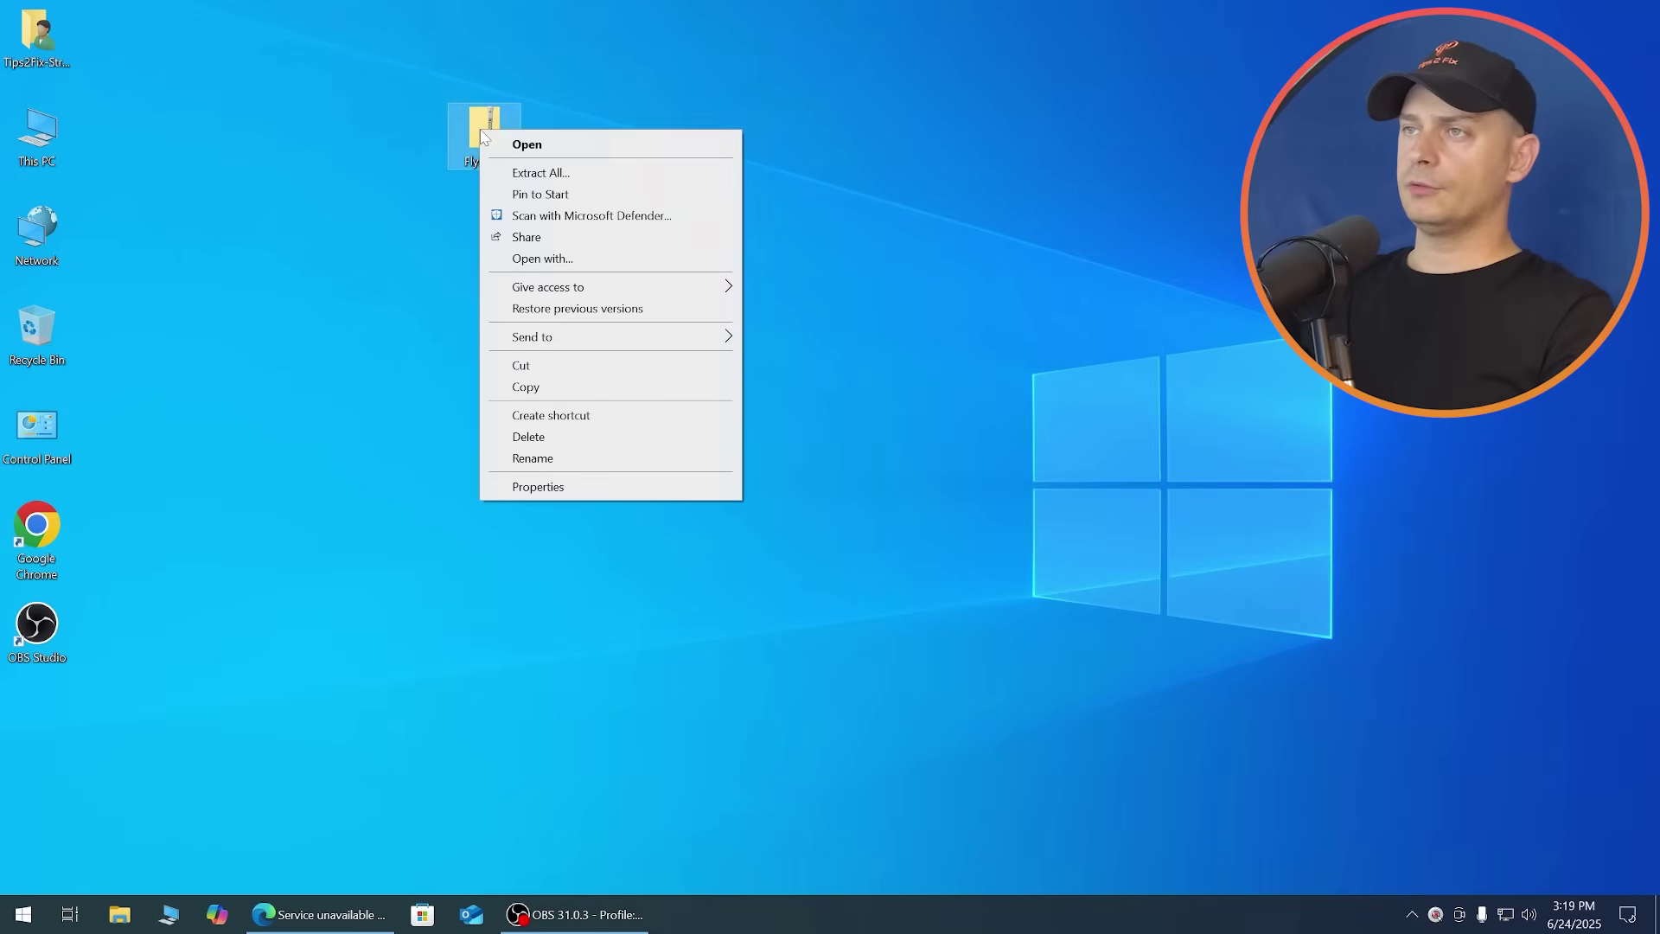
left_click(615, 175)
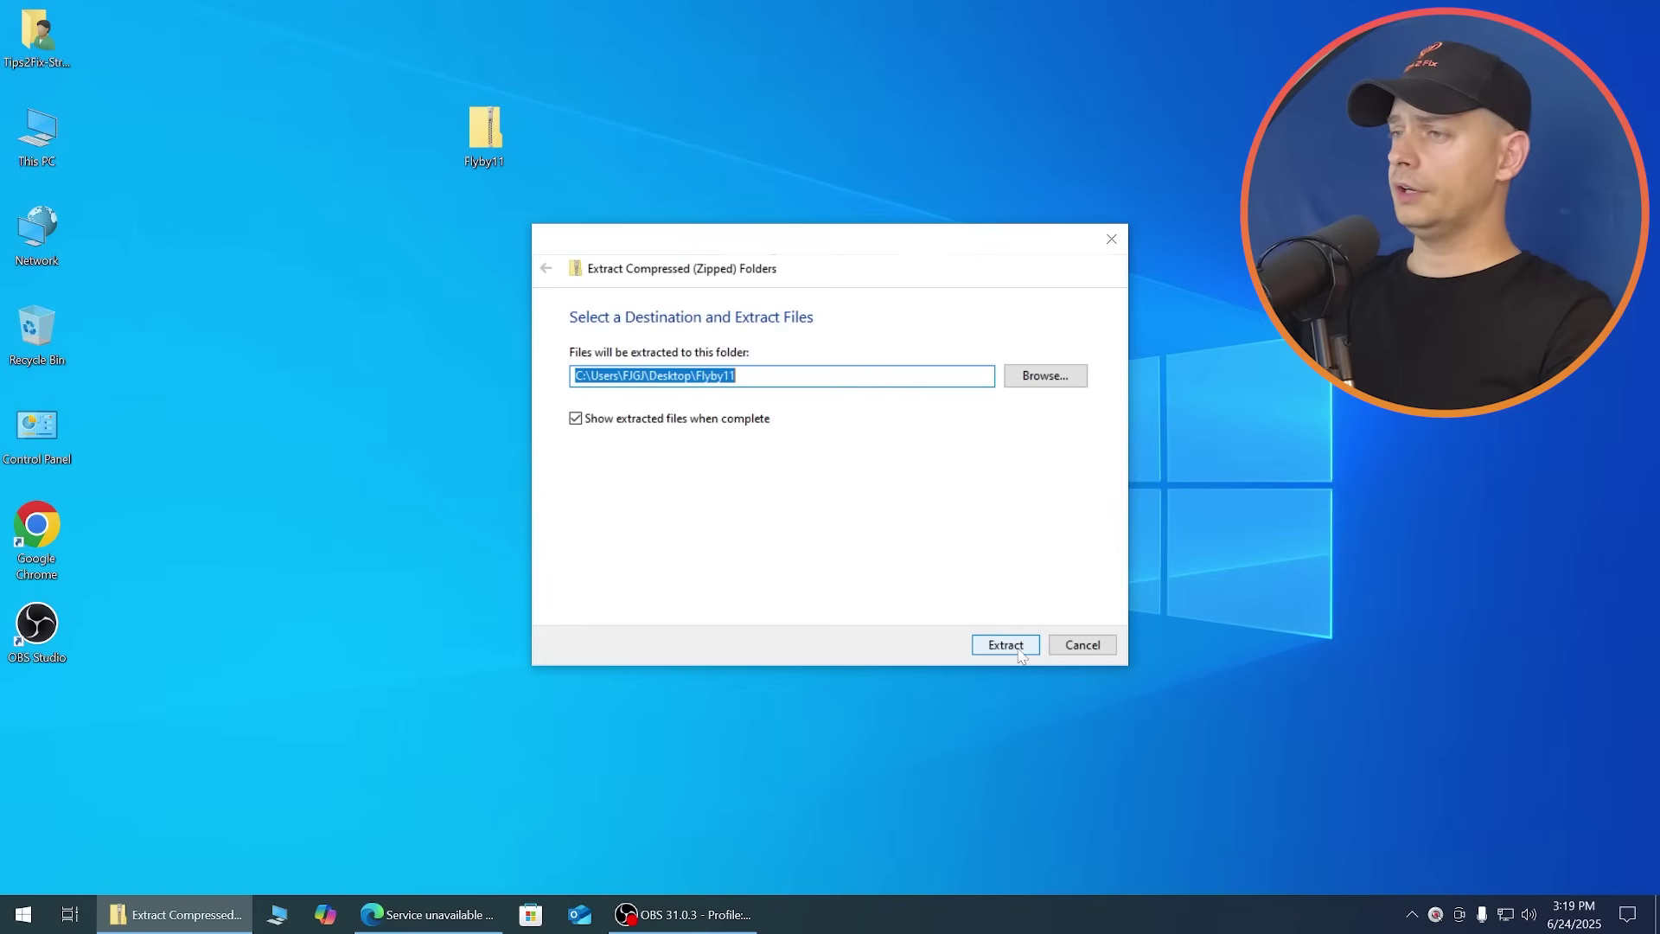
left_click(1006, 645)
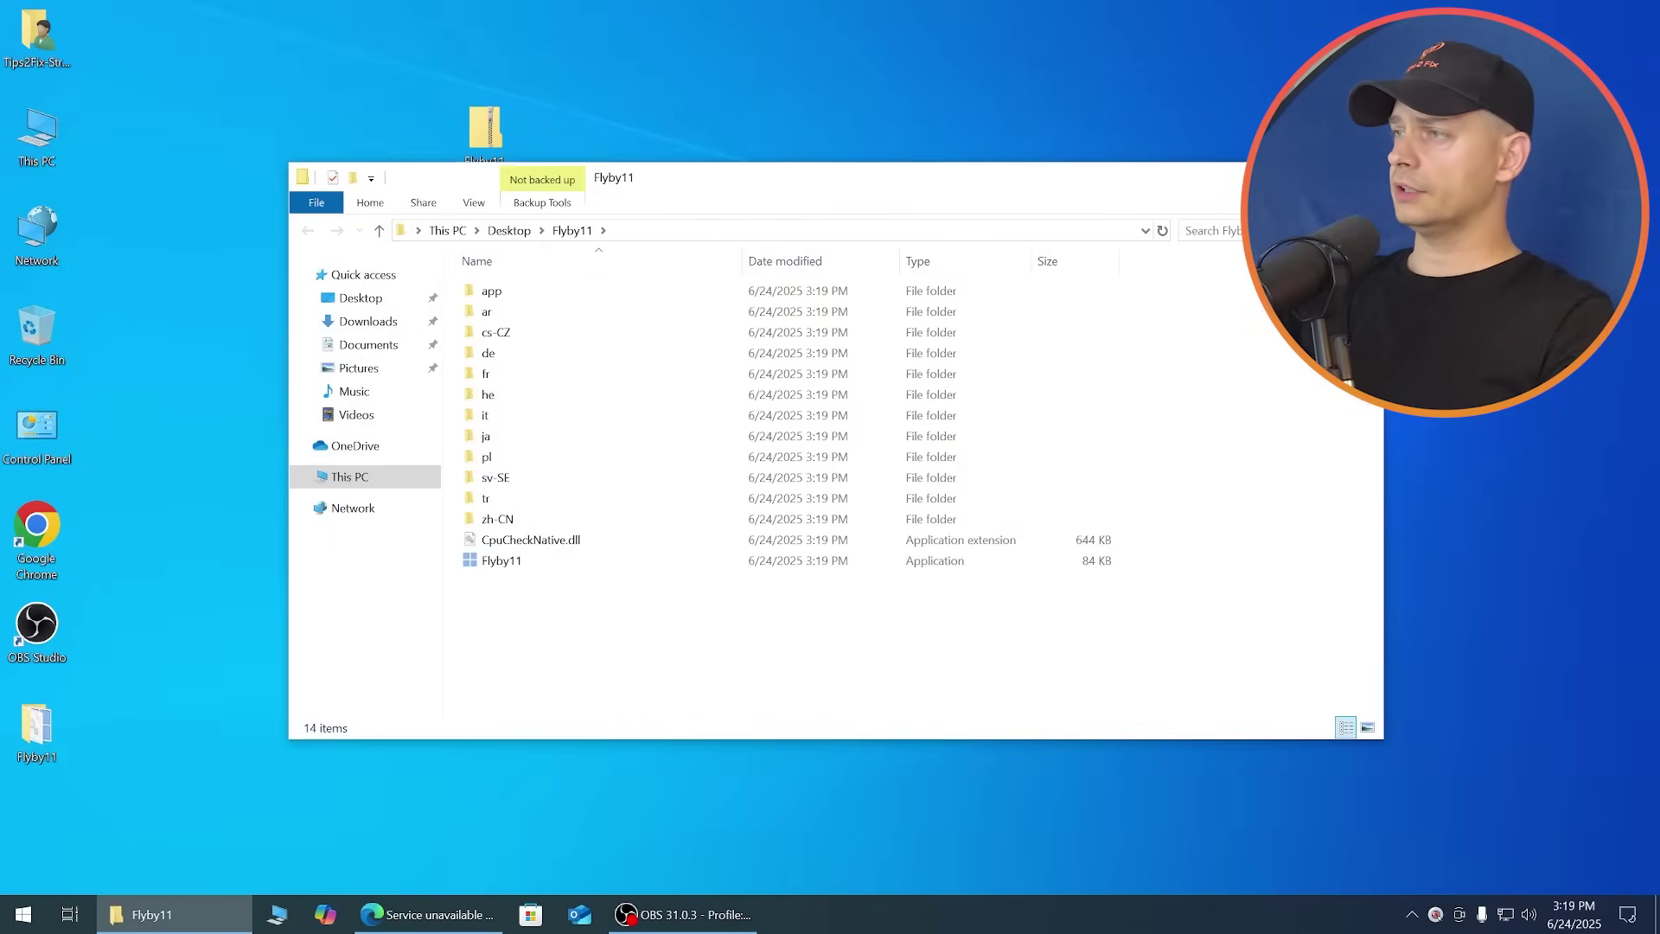
key("alt+F4")
left_click_drag(48, 725, 405, 138)
Open the 7-Zip website from the Google results for "sevenzip".
left_click(418, 240)
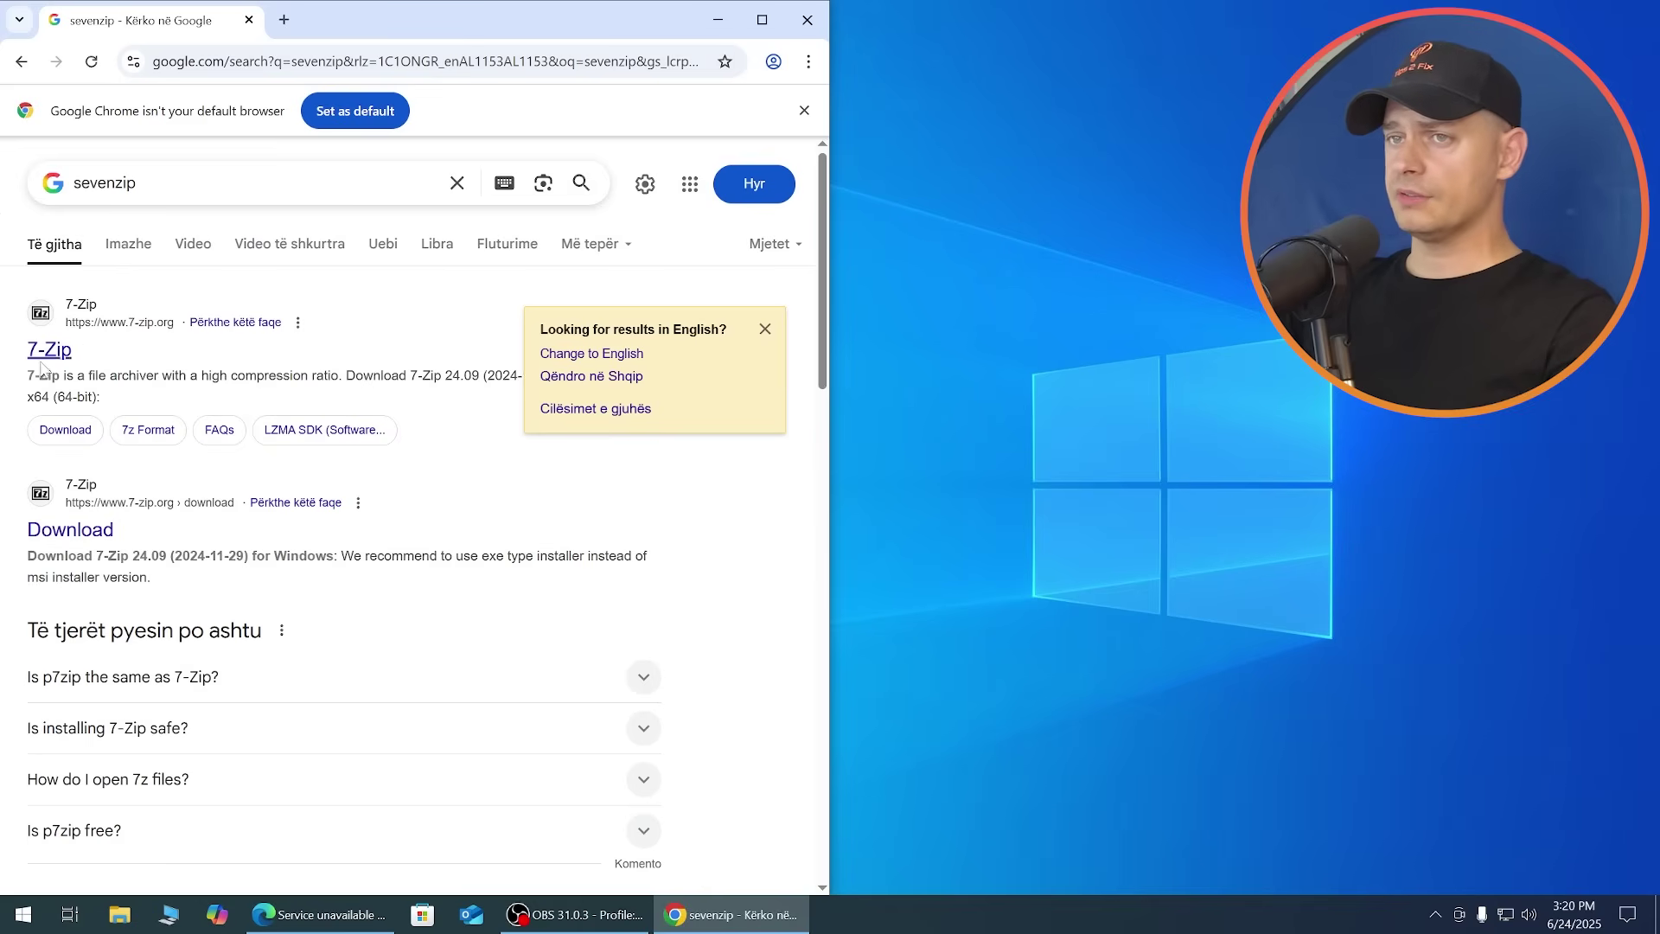
left_click(57, 356)
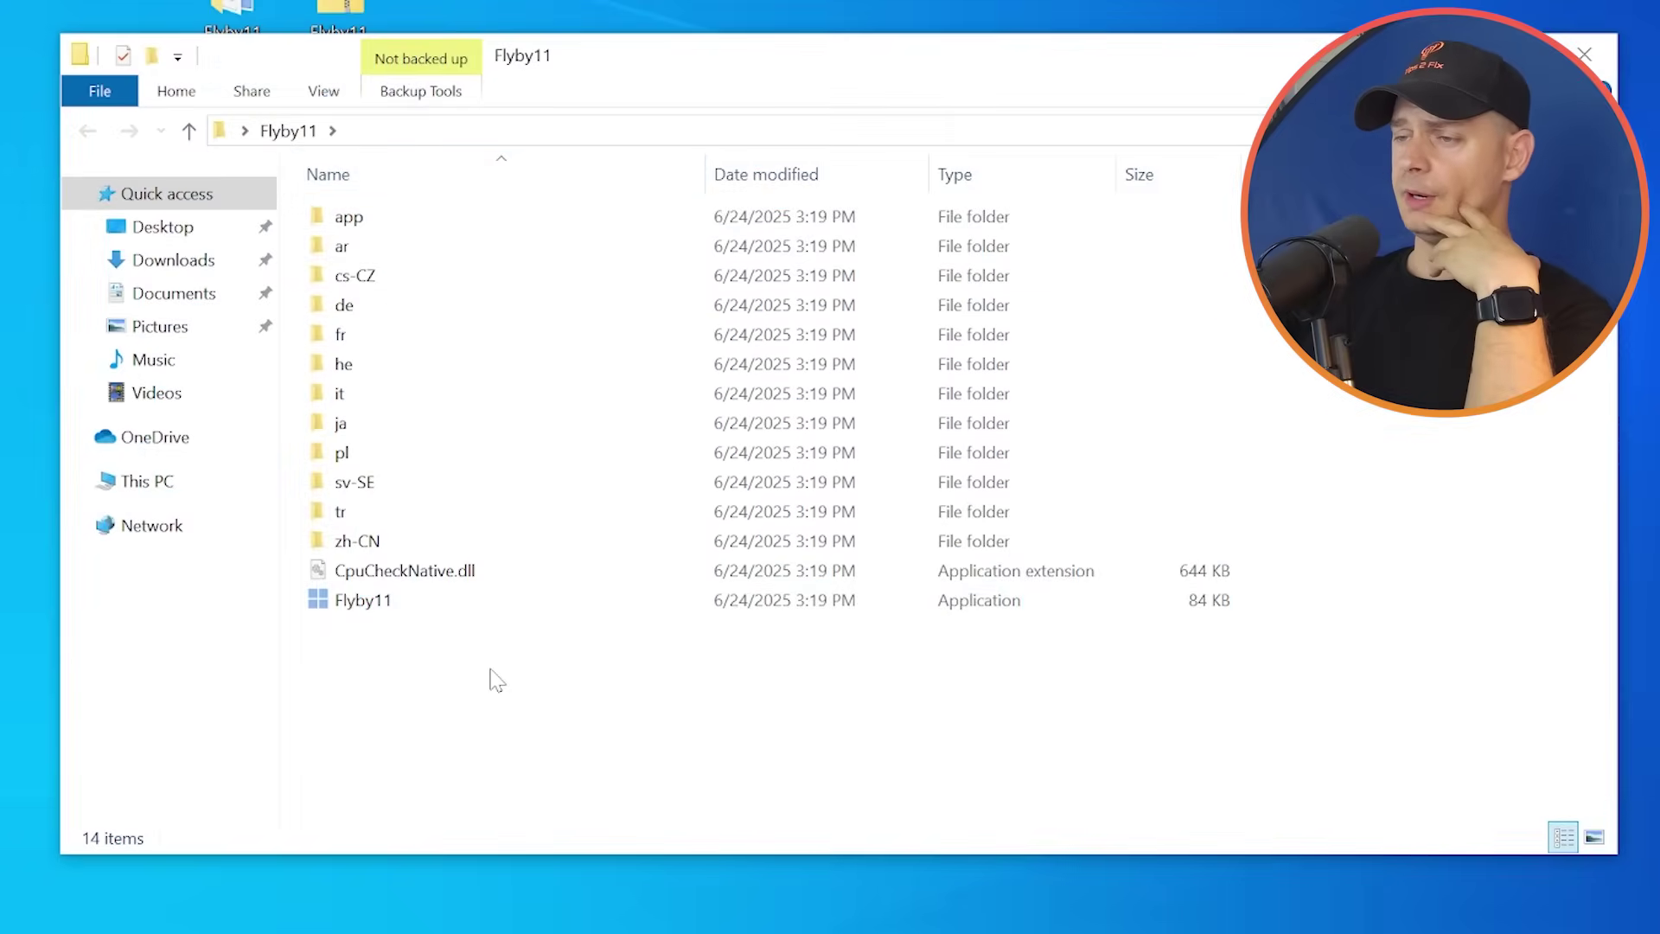
Run the Flyby11 application from the extracted folder as administrator, allowing it past the SmartScreen warning.
mouse_move(356, 608)
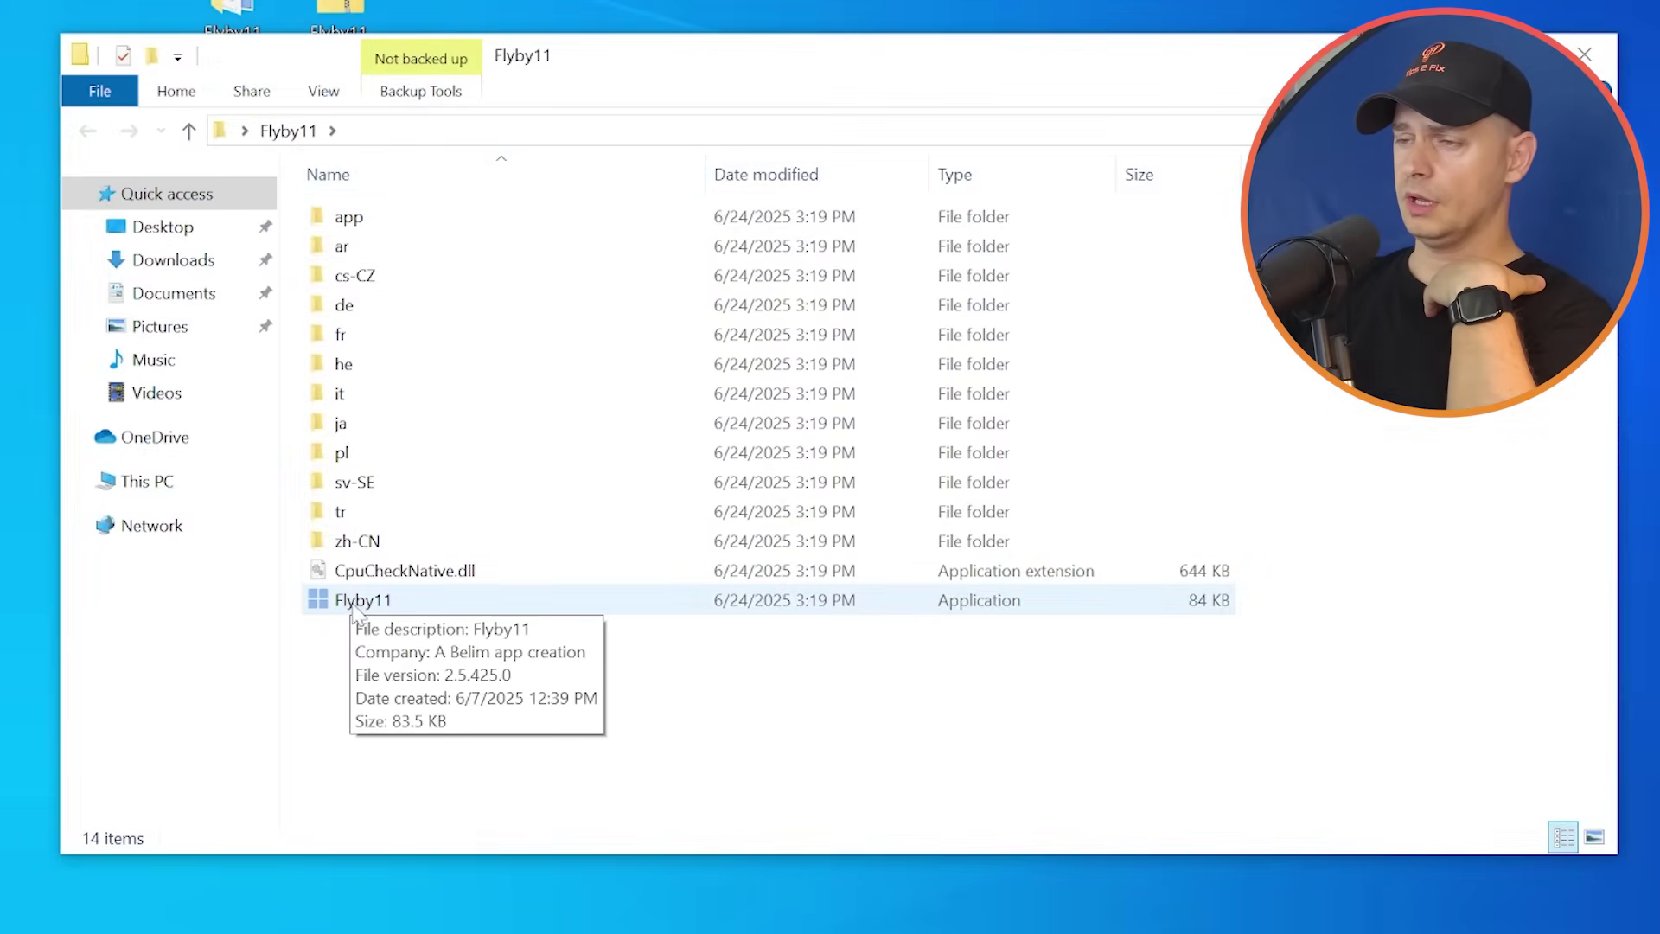
left_click(372, 609)
right_click(372, 610)
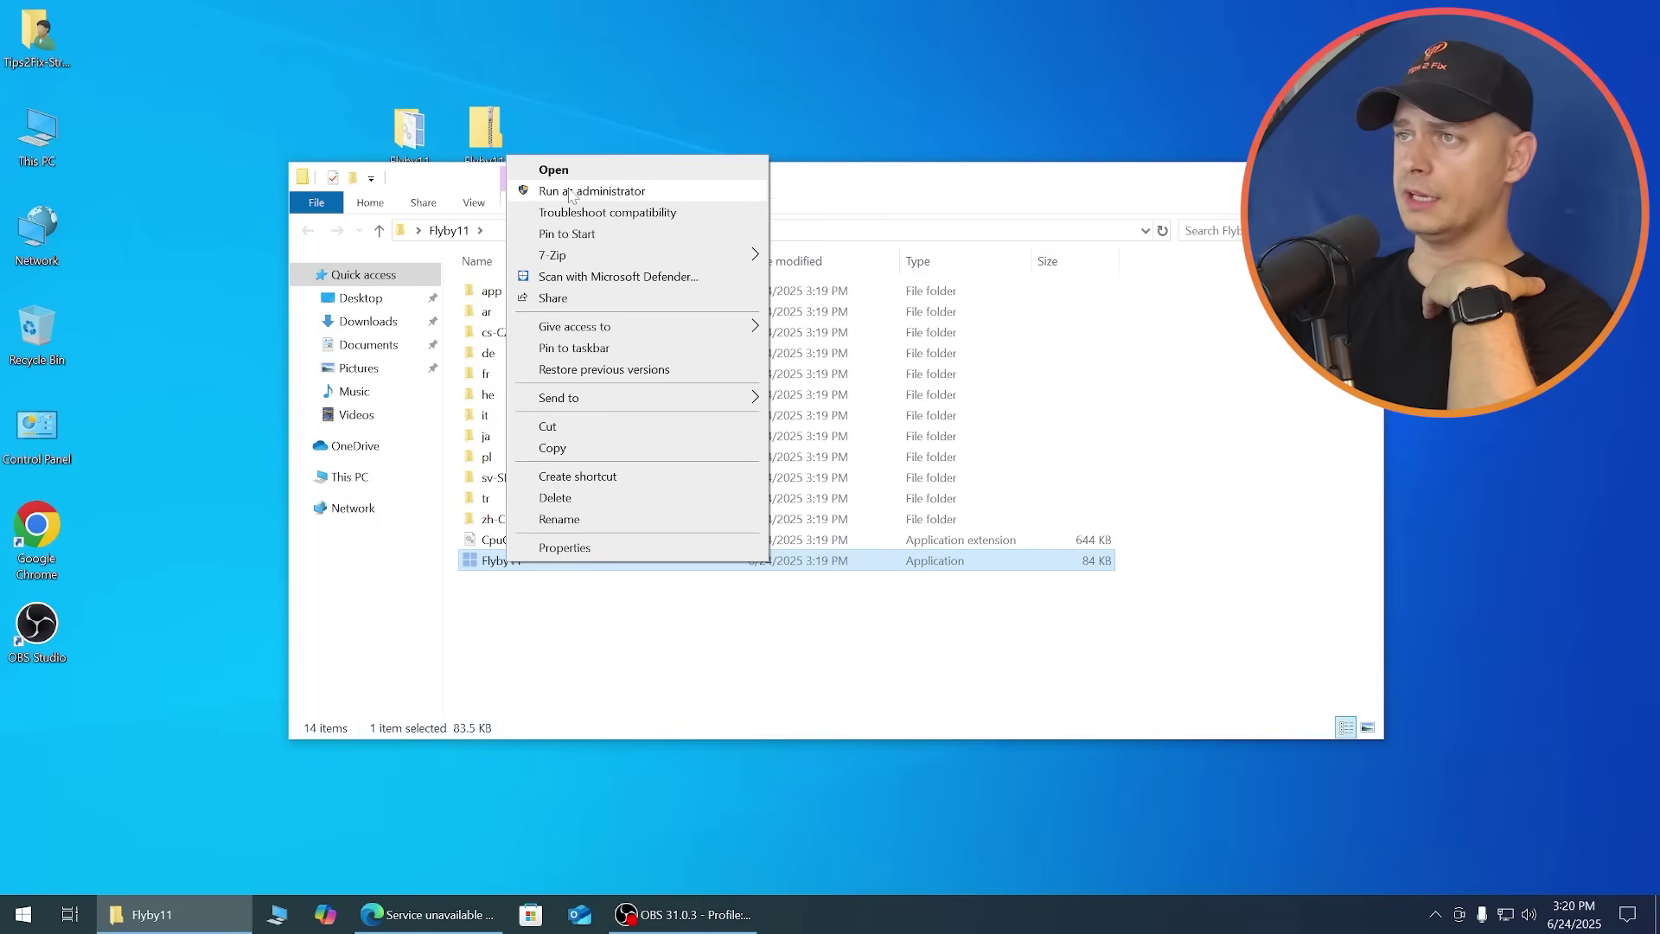
left_click(570, 192)
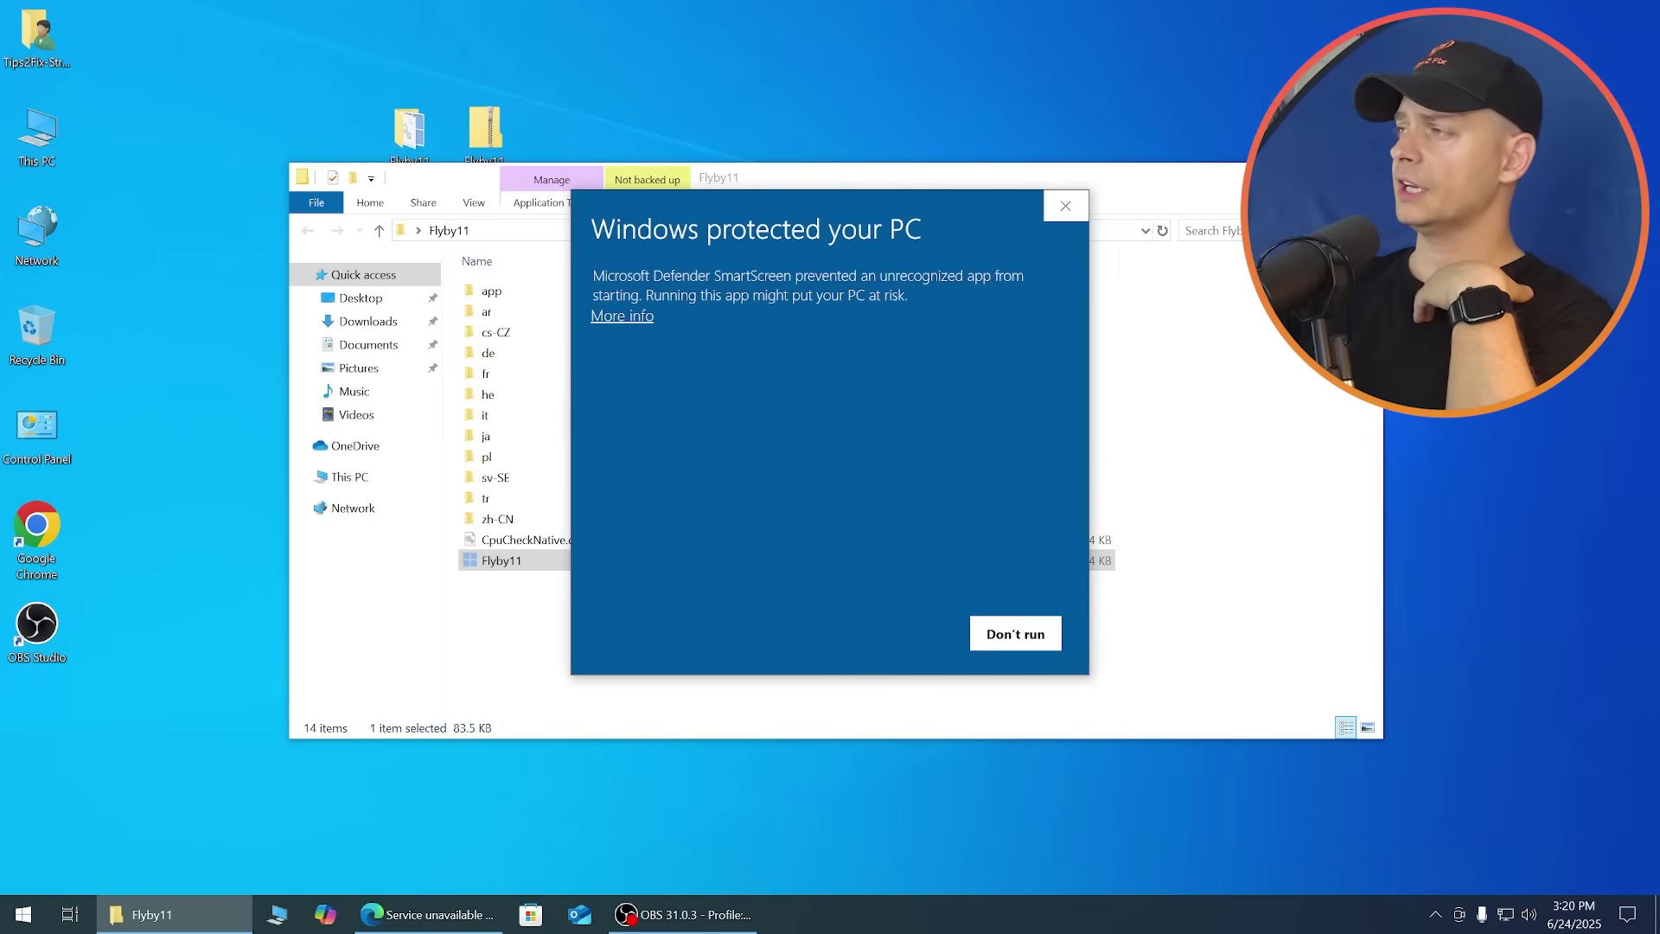
left_click(621, 315)
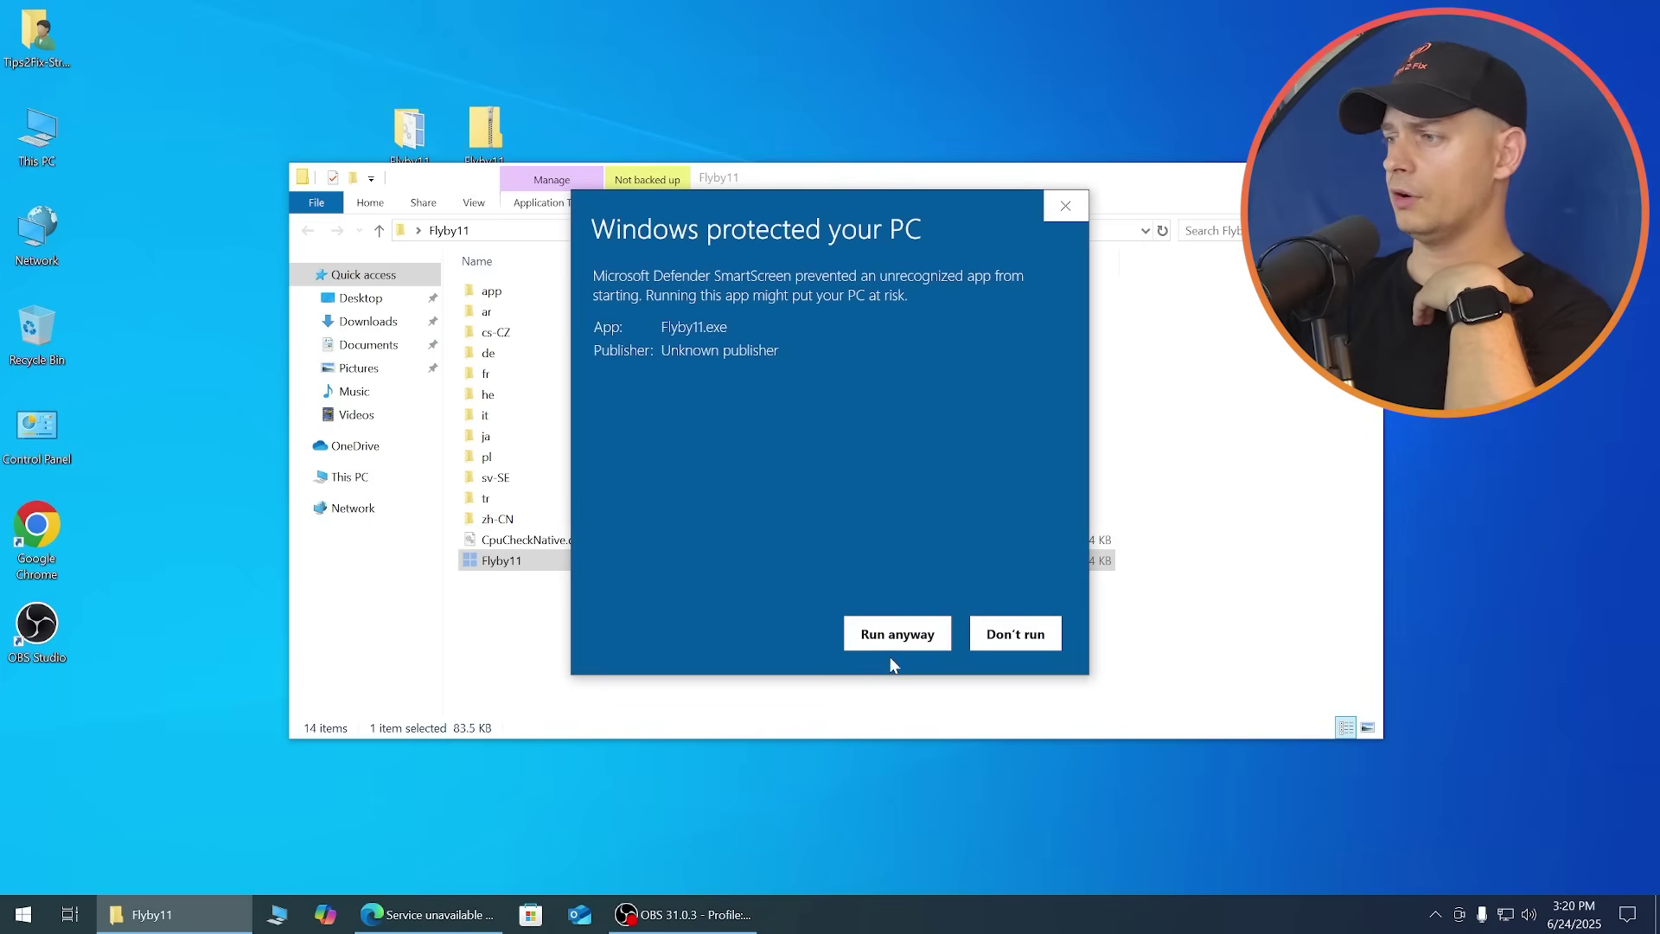
left_click(899, 632)
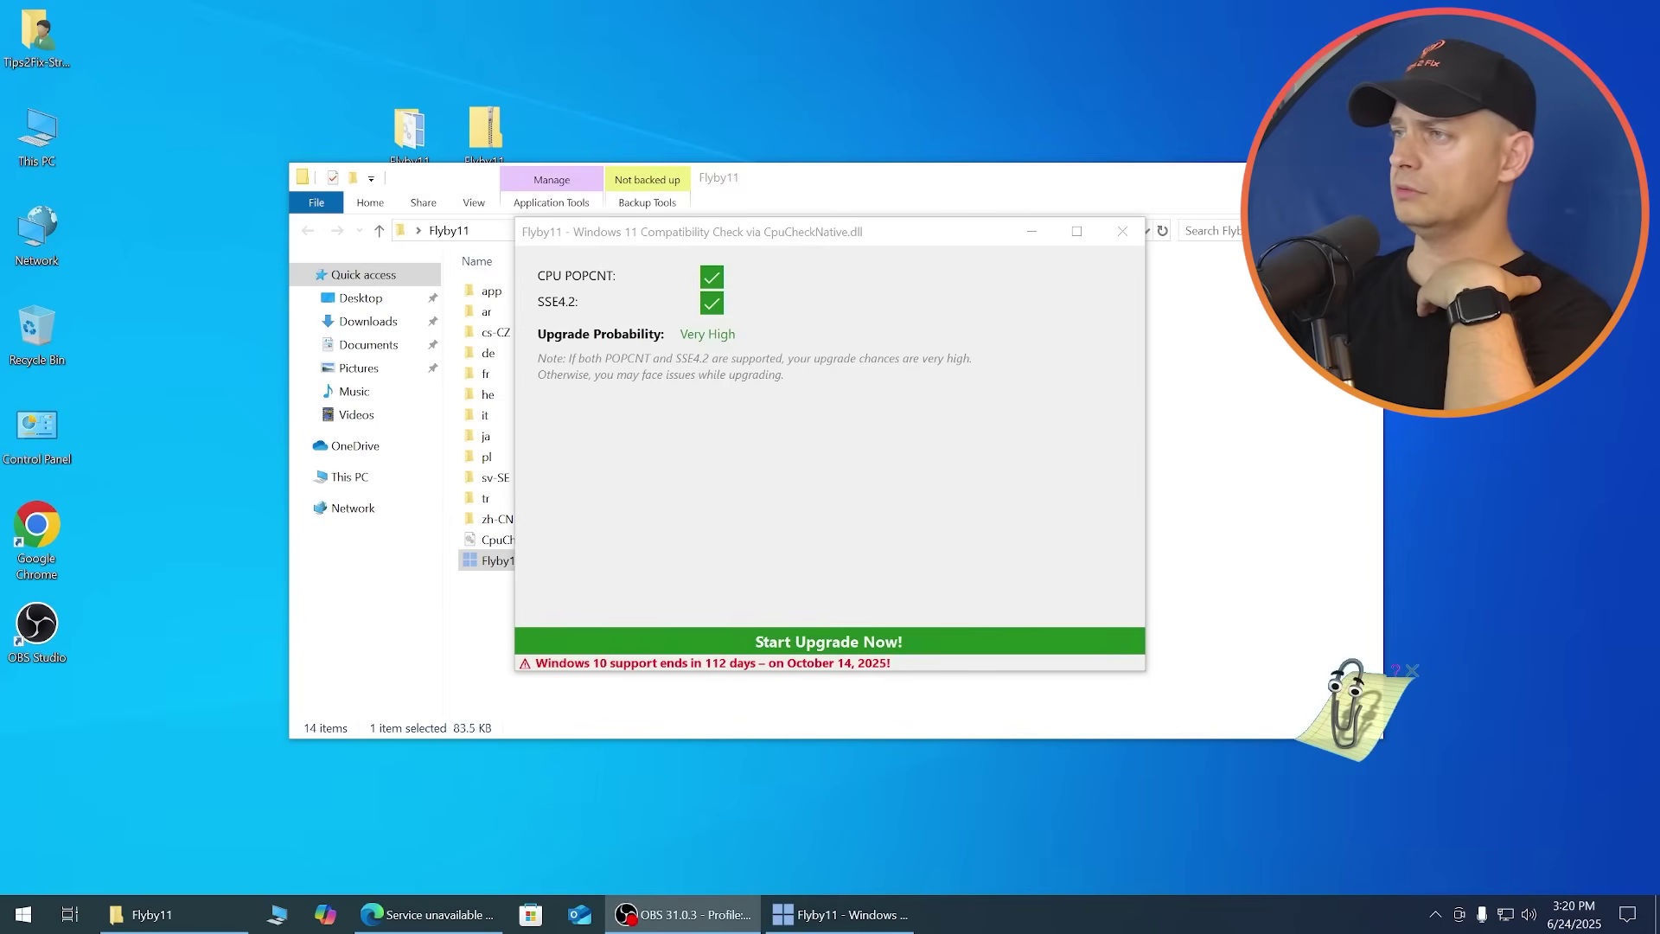
left_click_drag(782, 229, 565, 271)
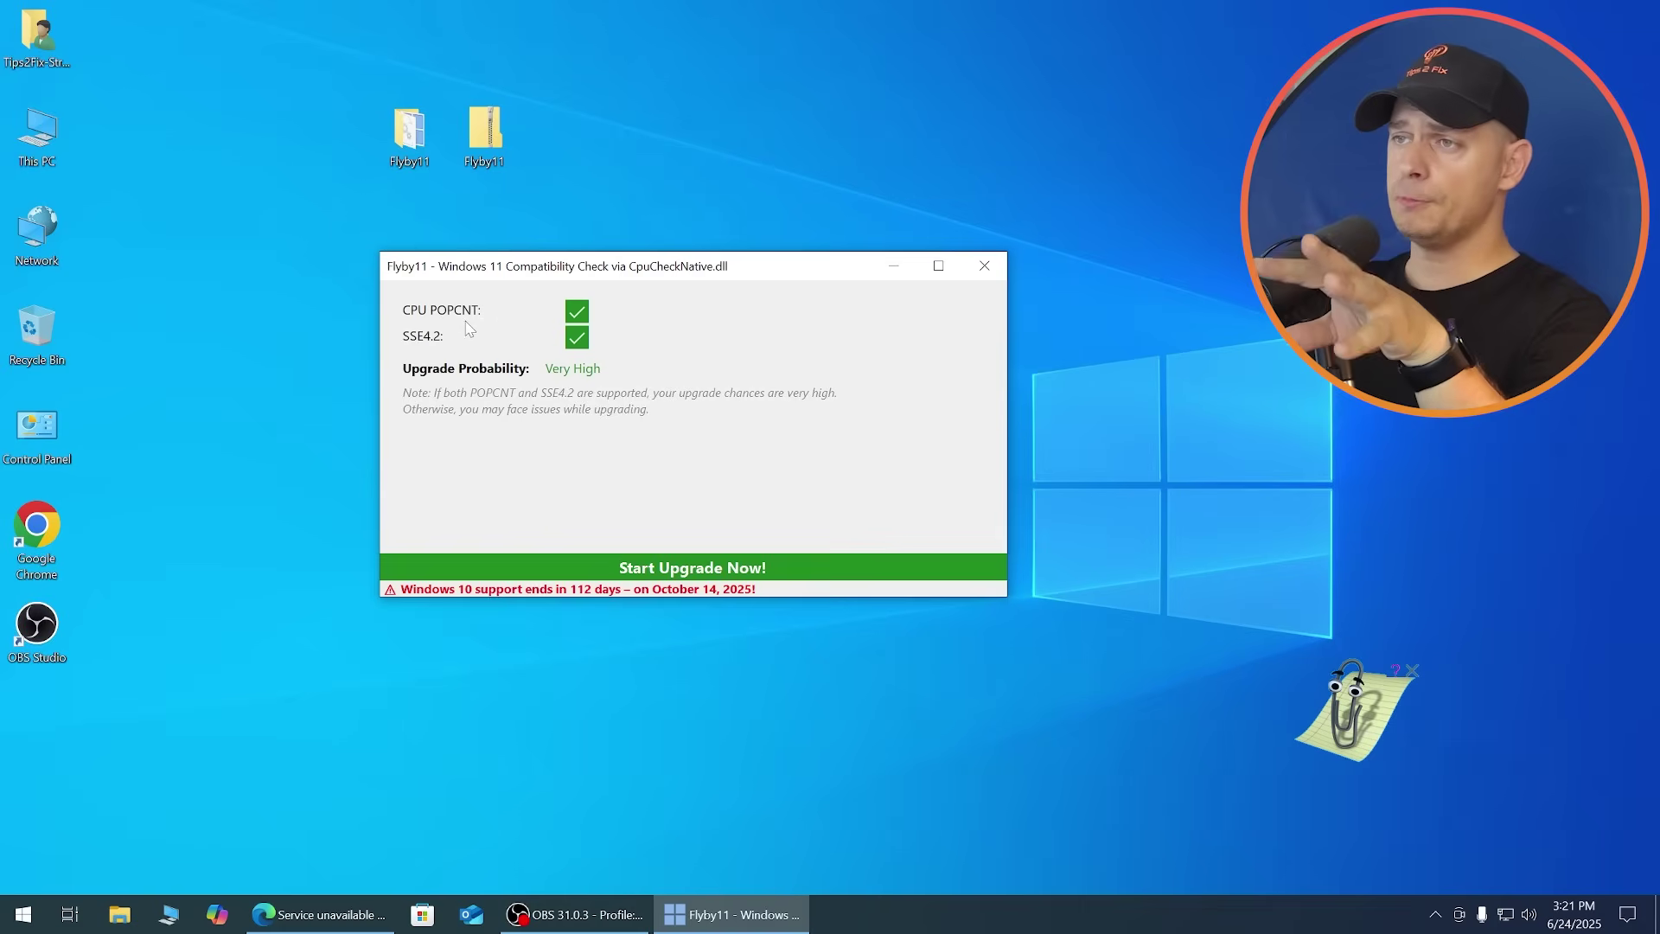
Examine the Flyby11 compatibility check for CPU POPCNT and SSE4.2 alongside the processor details in Task Manager.
left_click_drag(793, 266, 781, 277)
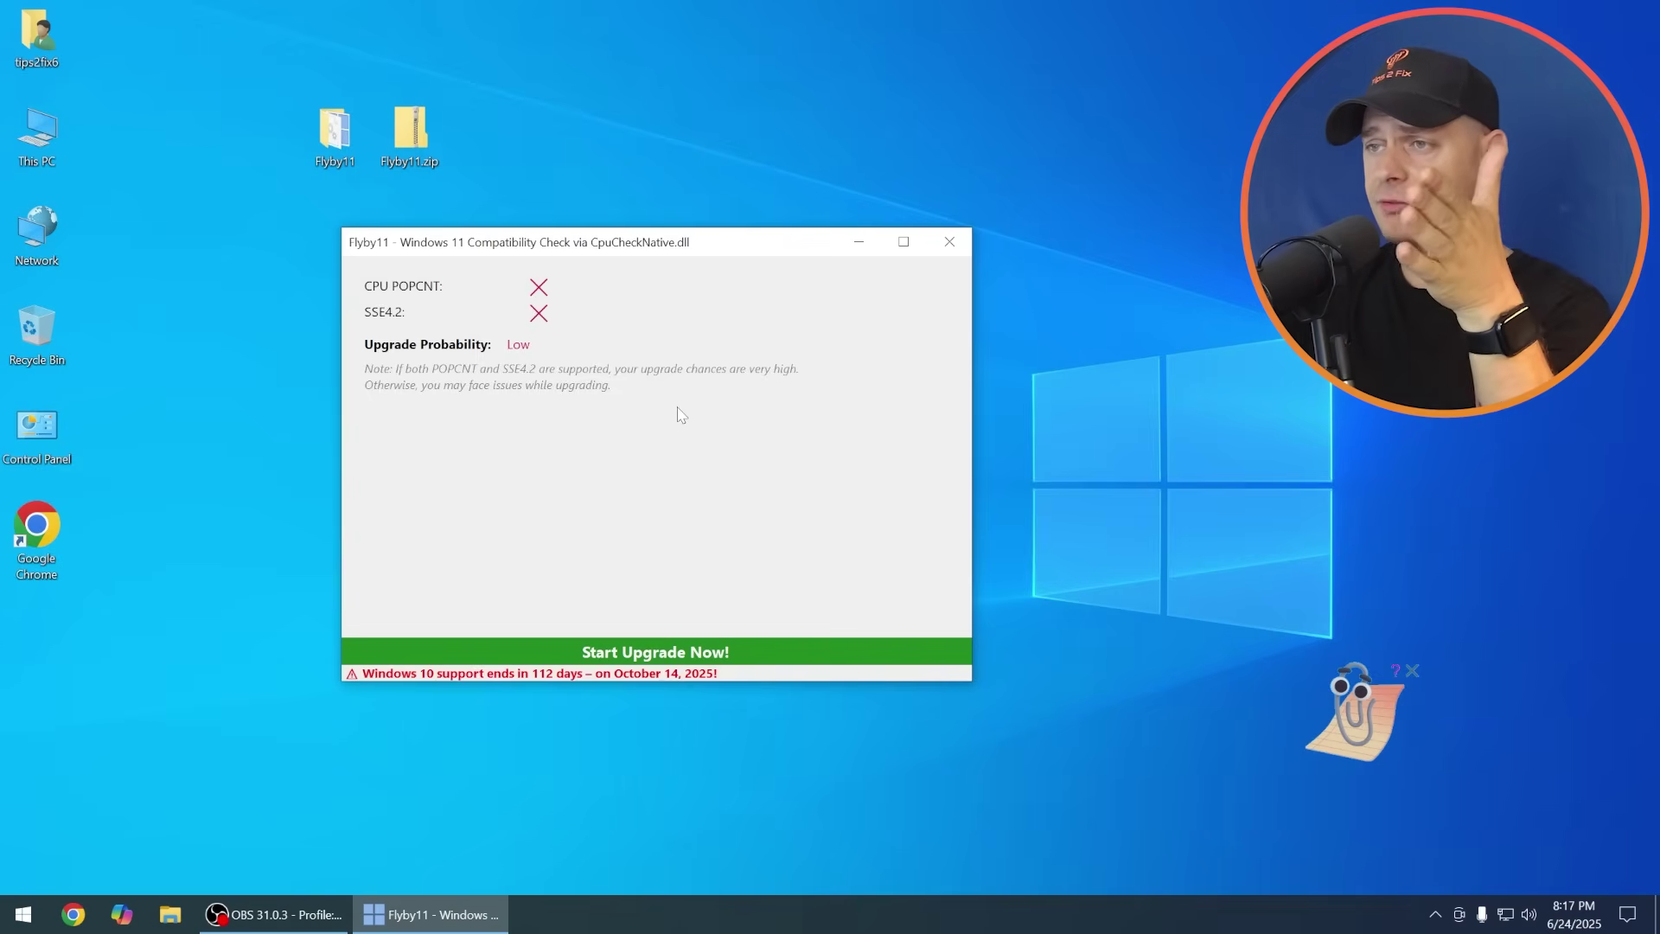
left_click_drag(733, 249, 788, 289)
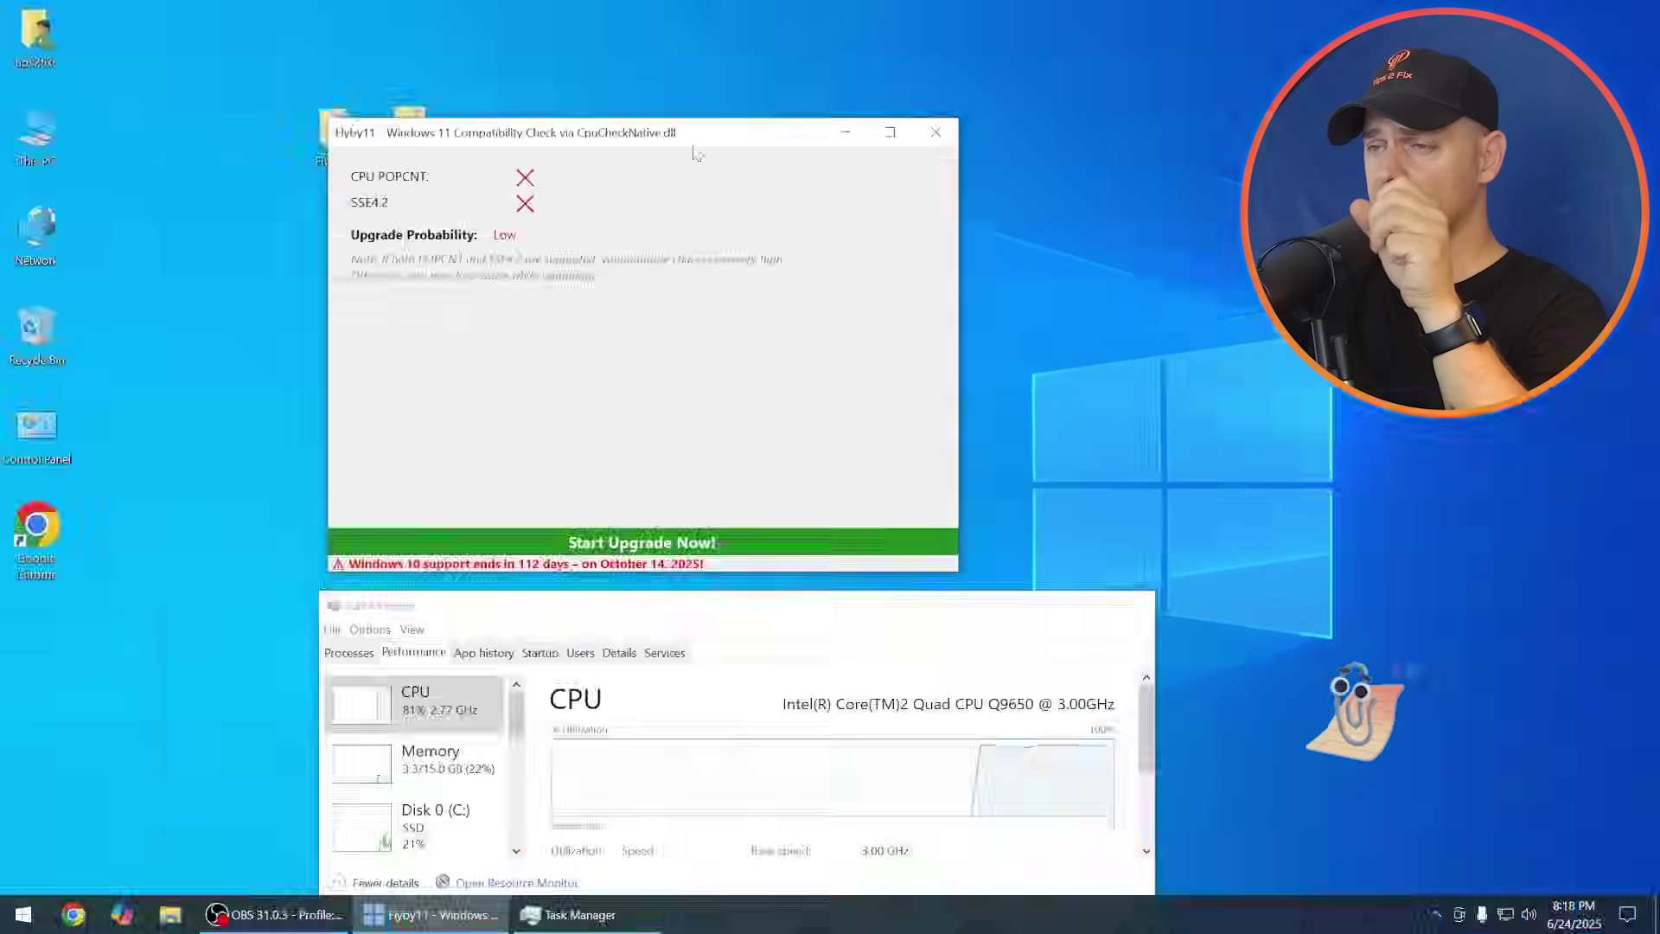
left_click_drag(881, 615, 667, 609)
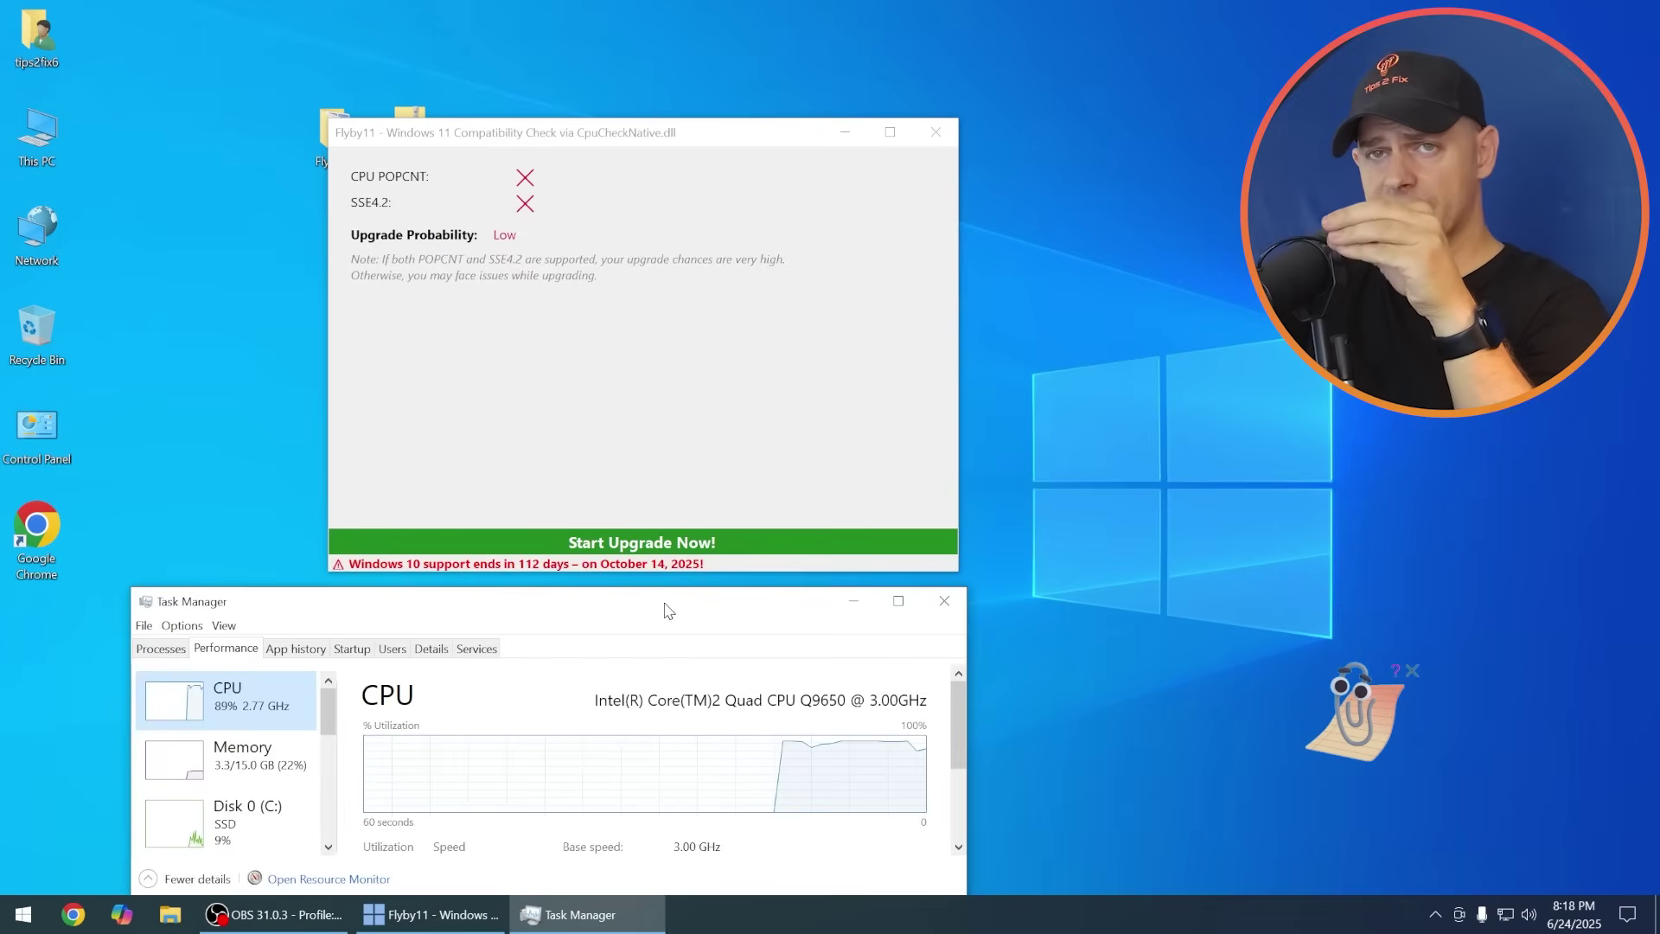
left_click_drag(780, 618, 830, 585)
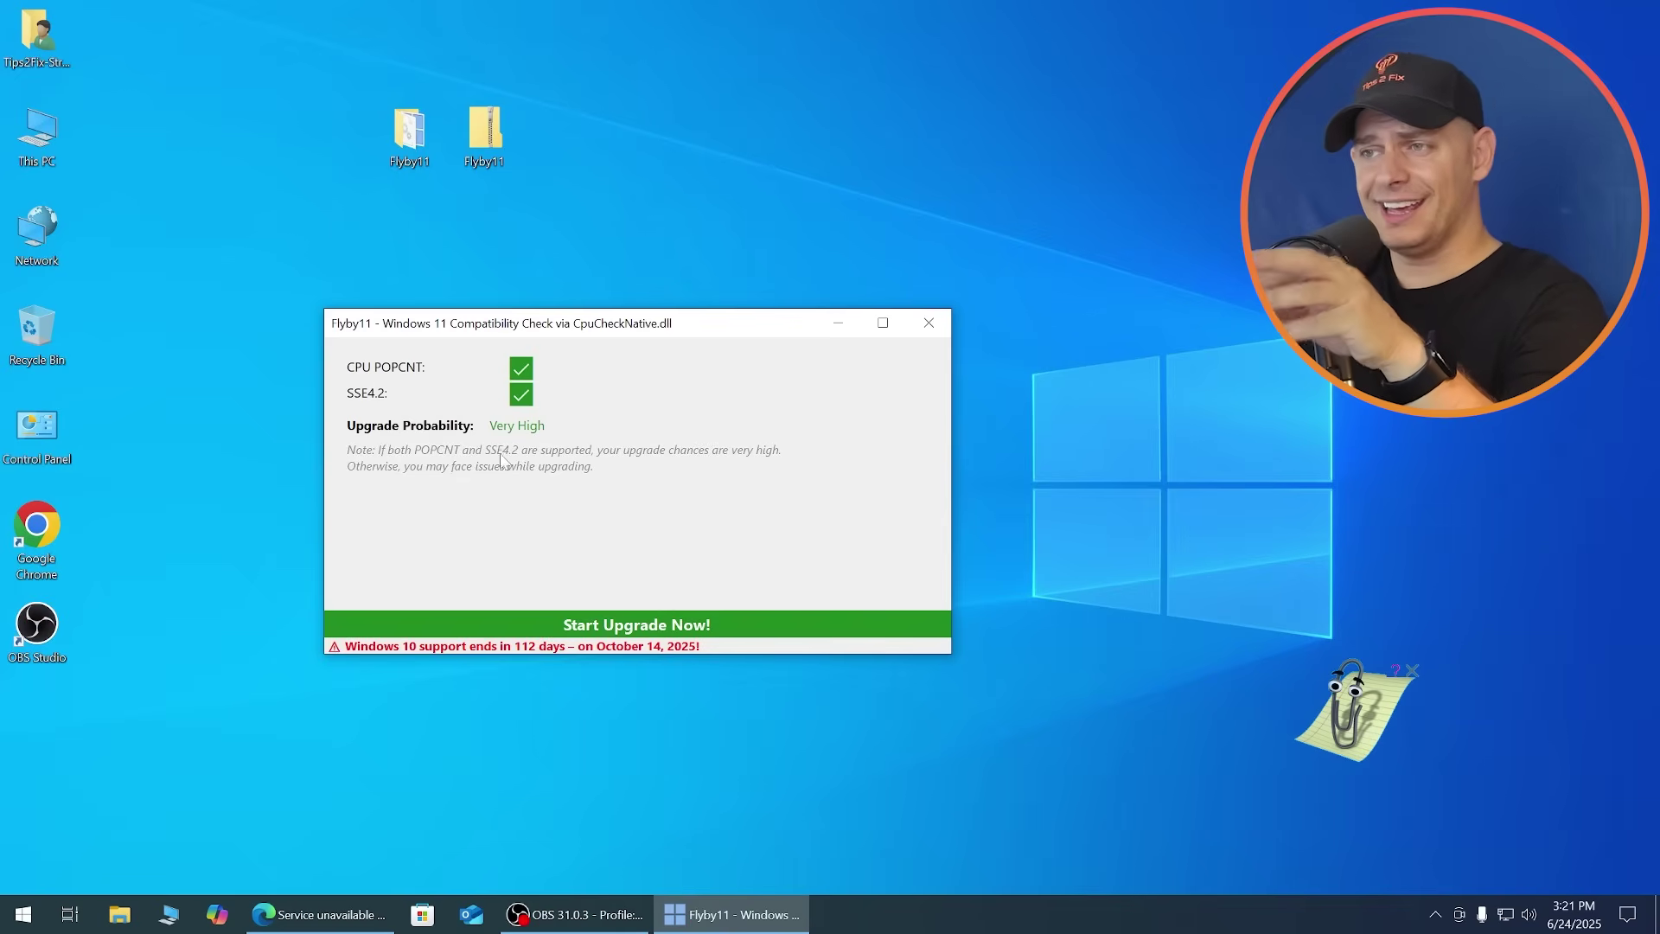
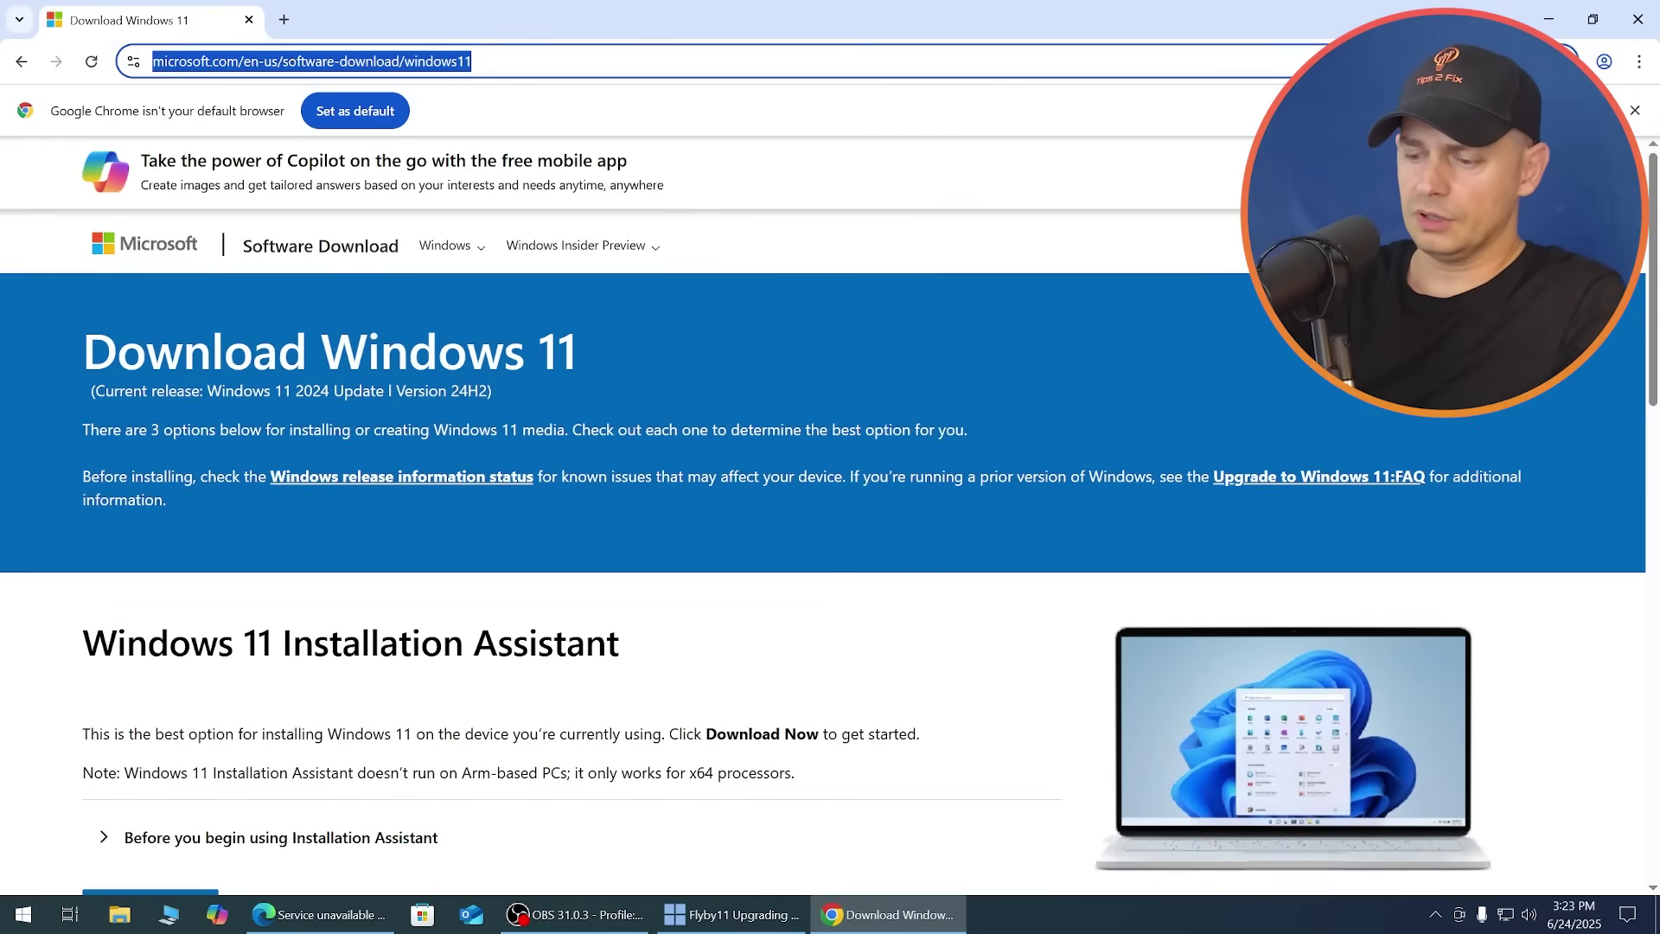
Try to request the Windows 11 (multi-edition ISO for x64 devices) download from Microsoft's Download Windows 11 page.
type("download window")
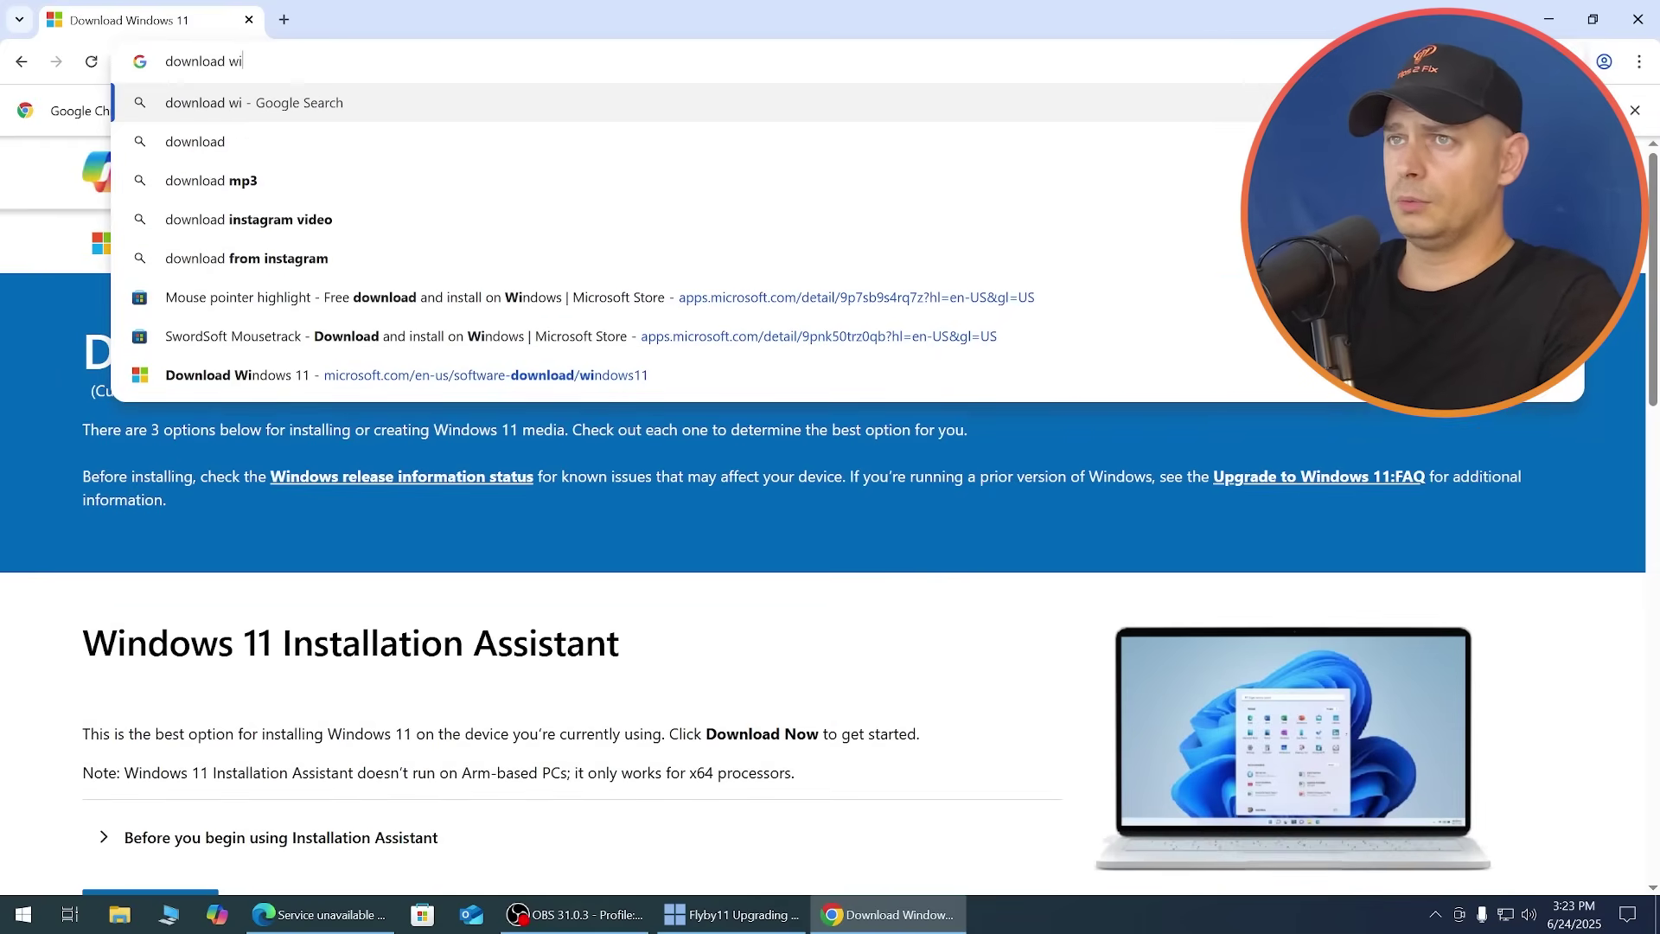
key("Return")
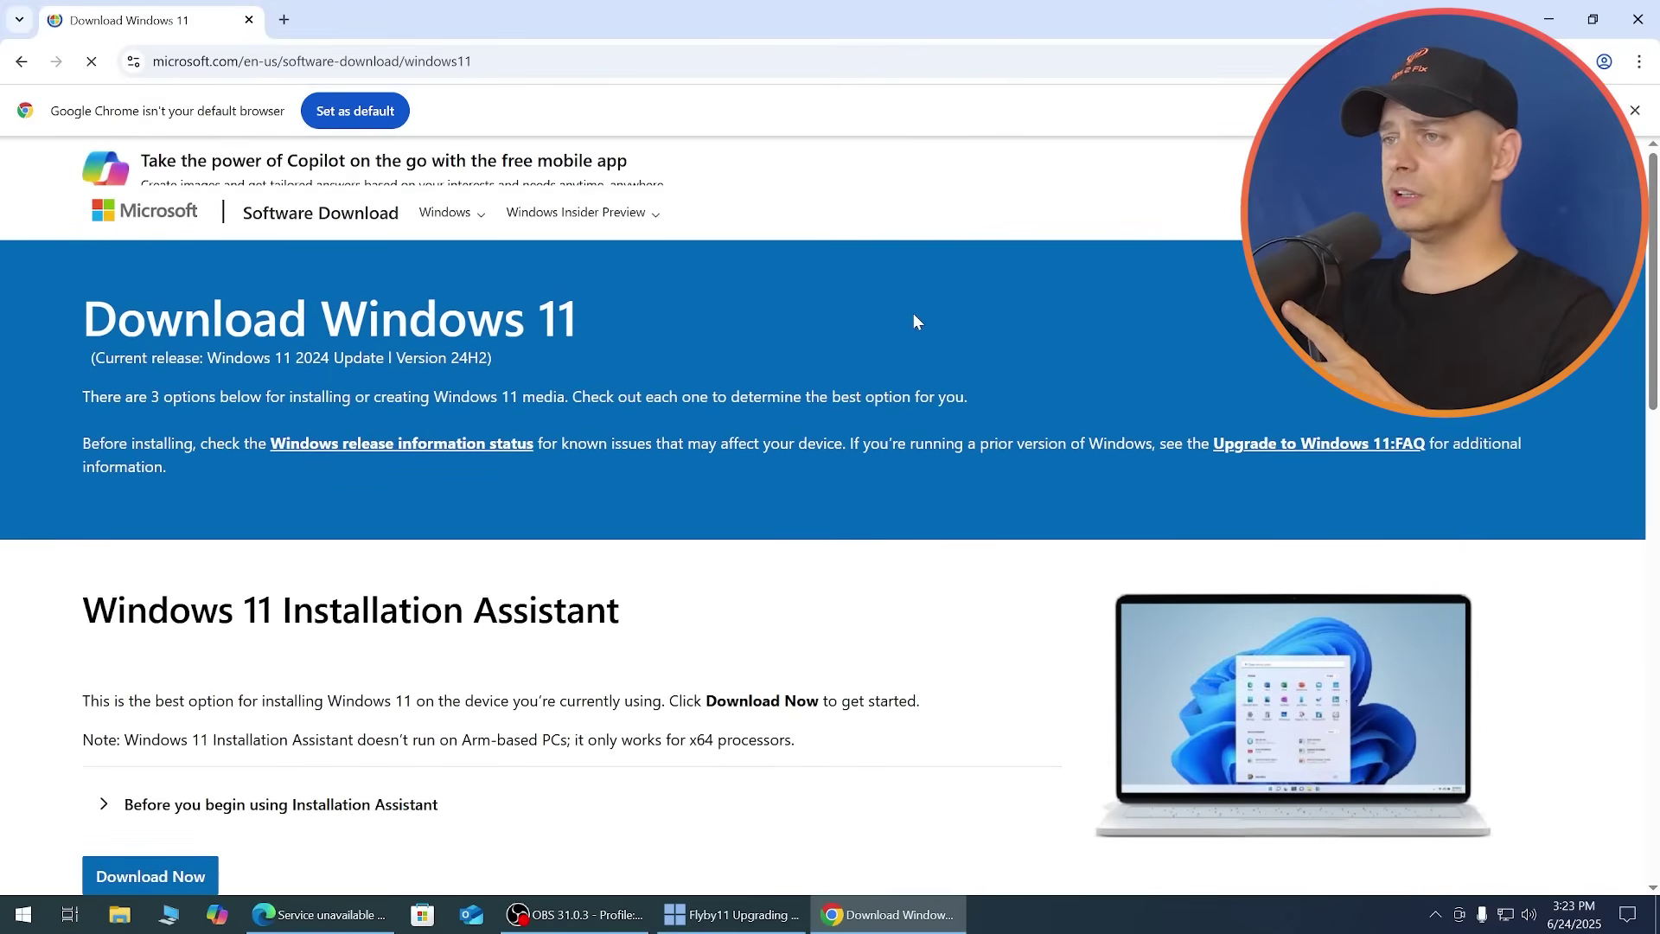
scroll(914, 315, "down", 6)
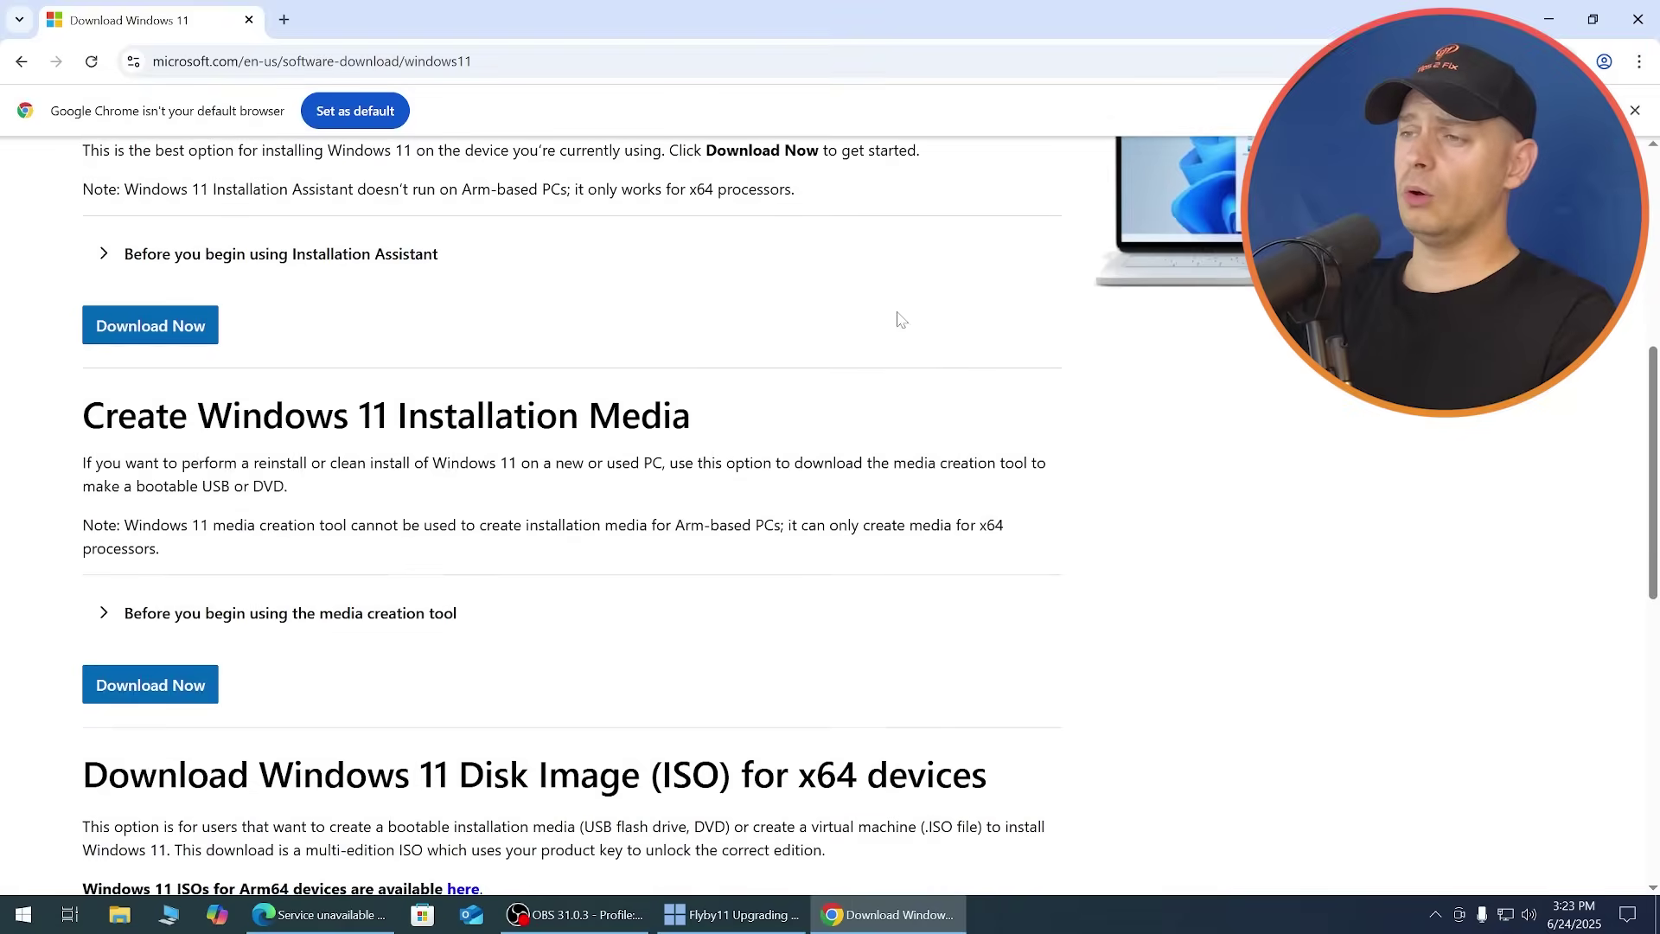
scroll(900, 318, "down", 5)
left_click(243, 449)
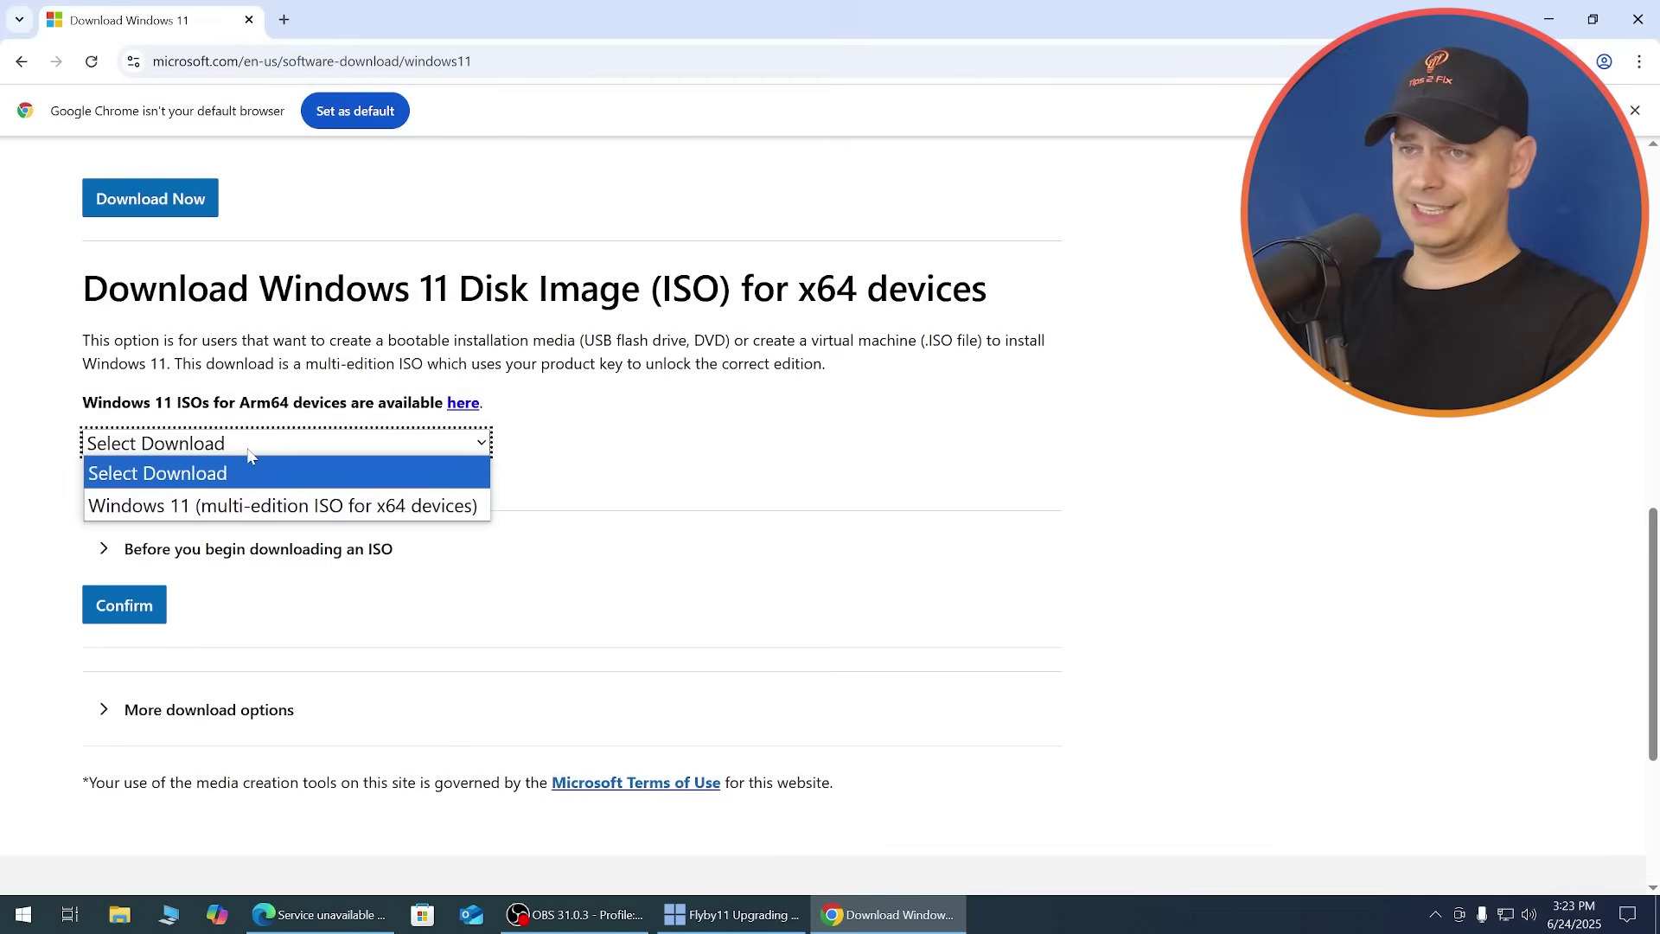
left_click(295, 510)
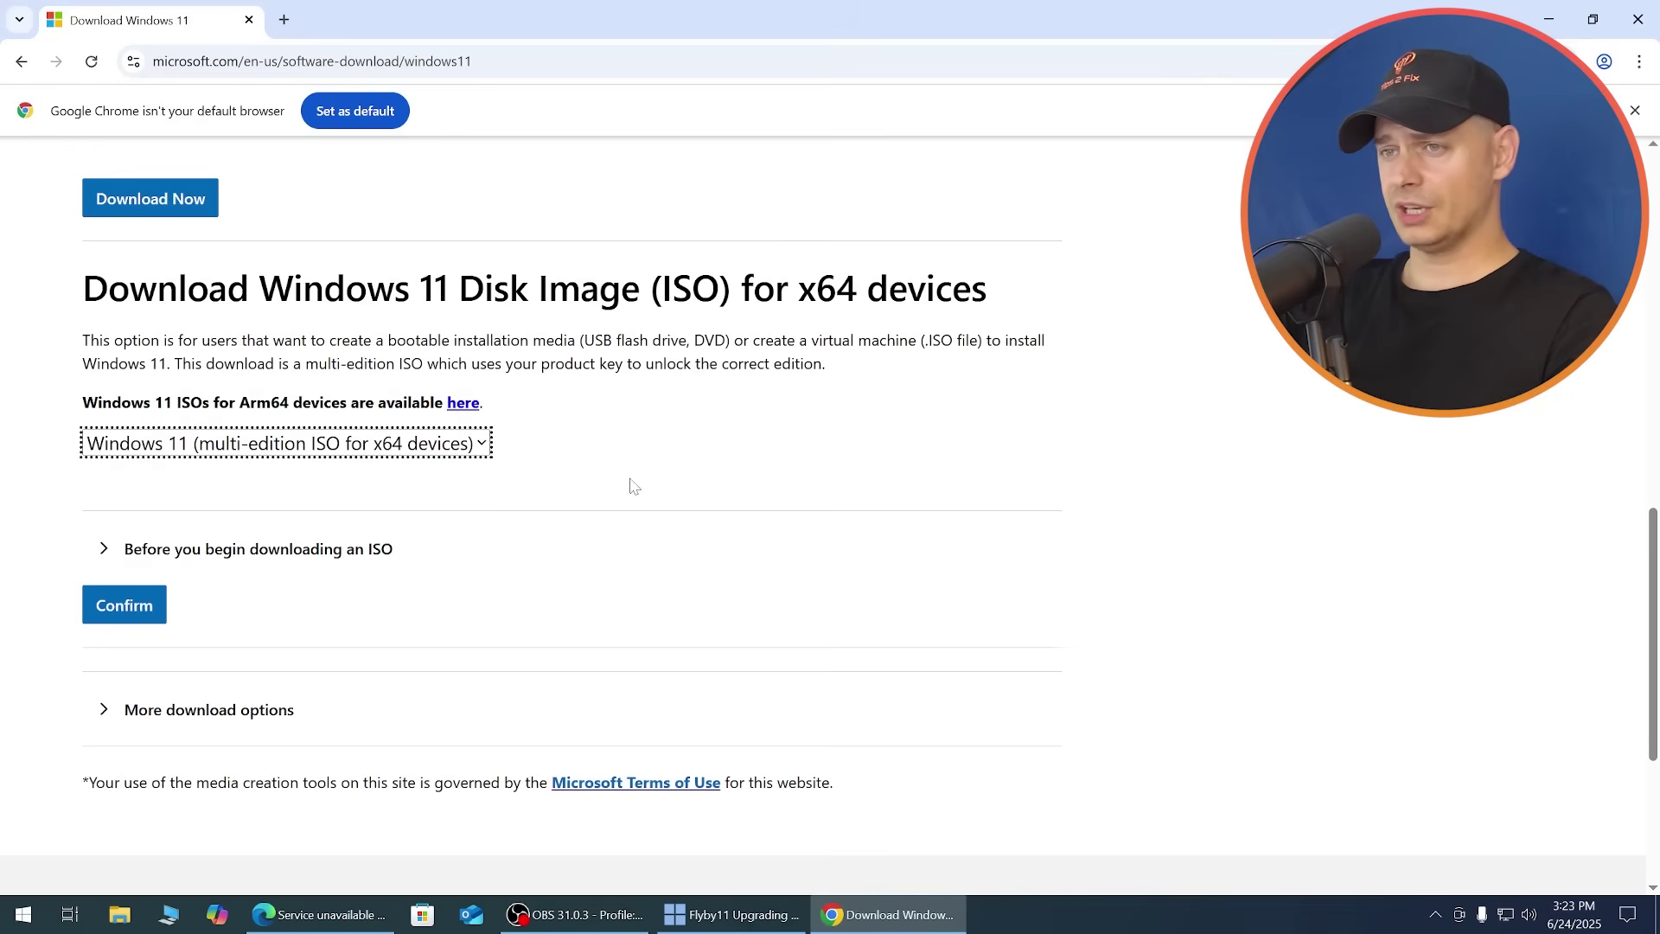
scroll(631, 482, "down", 2)
left_click(122, 407)
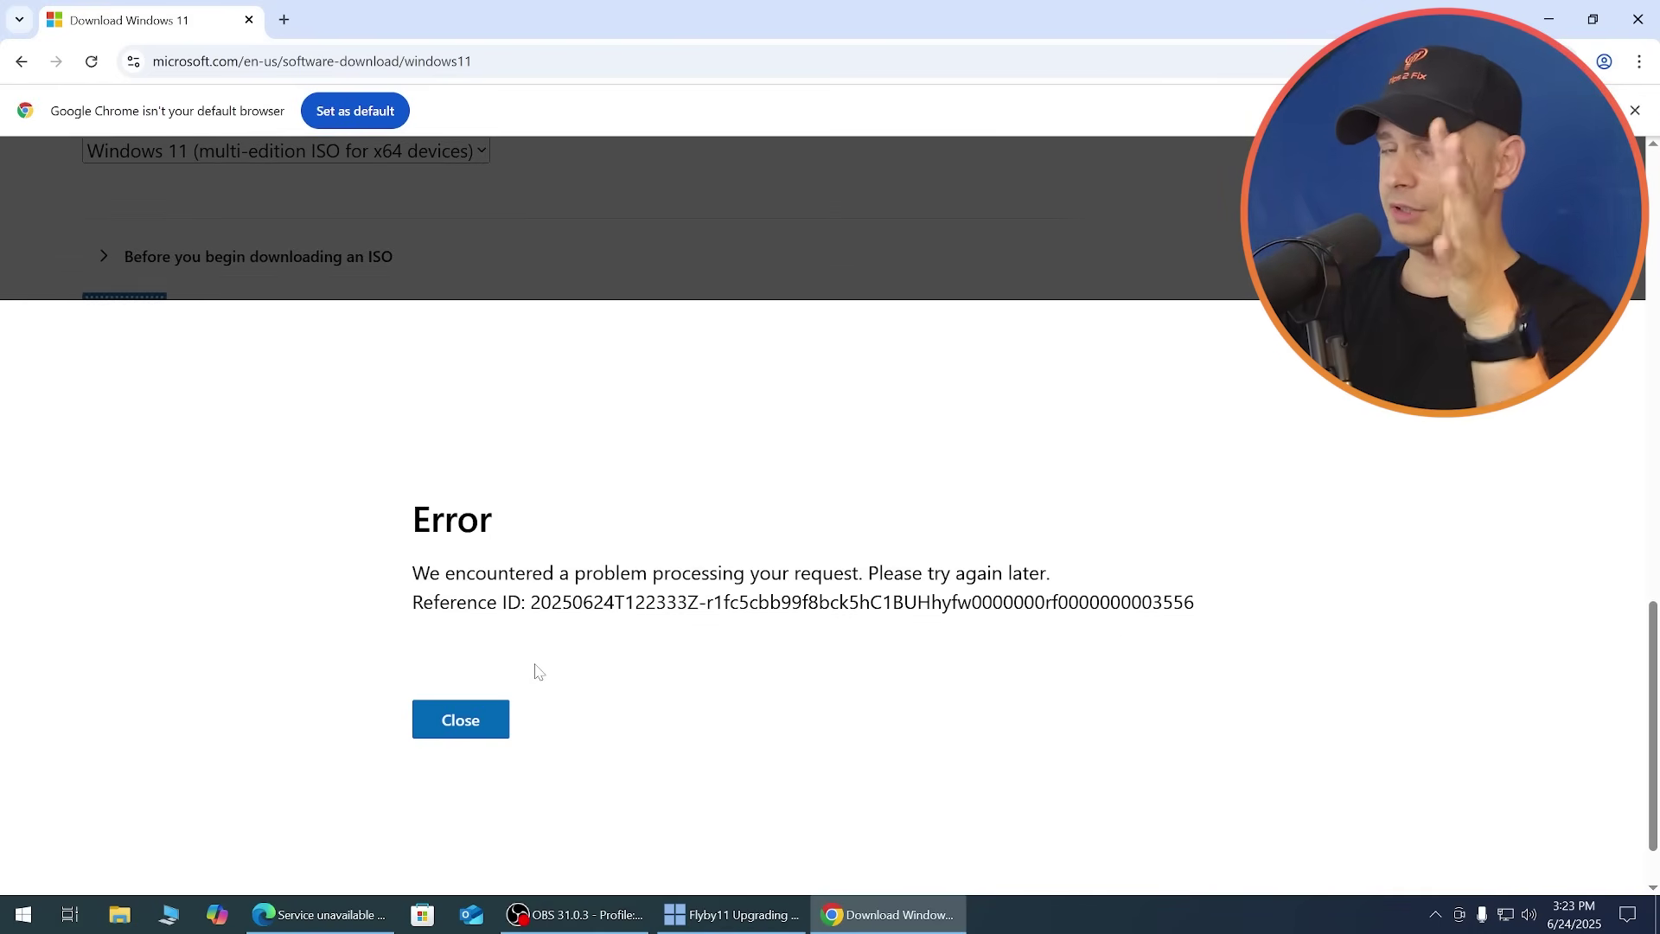
Open the system's Date & time settings and synchronize the clock with the time server.
left_click(1574, 914)
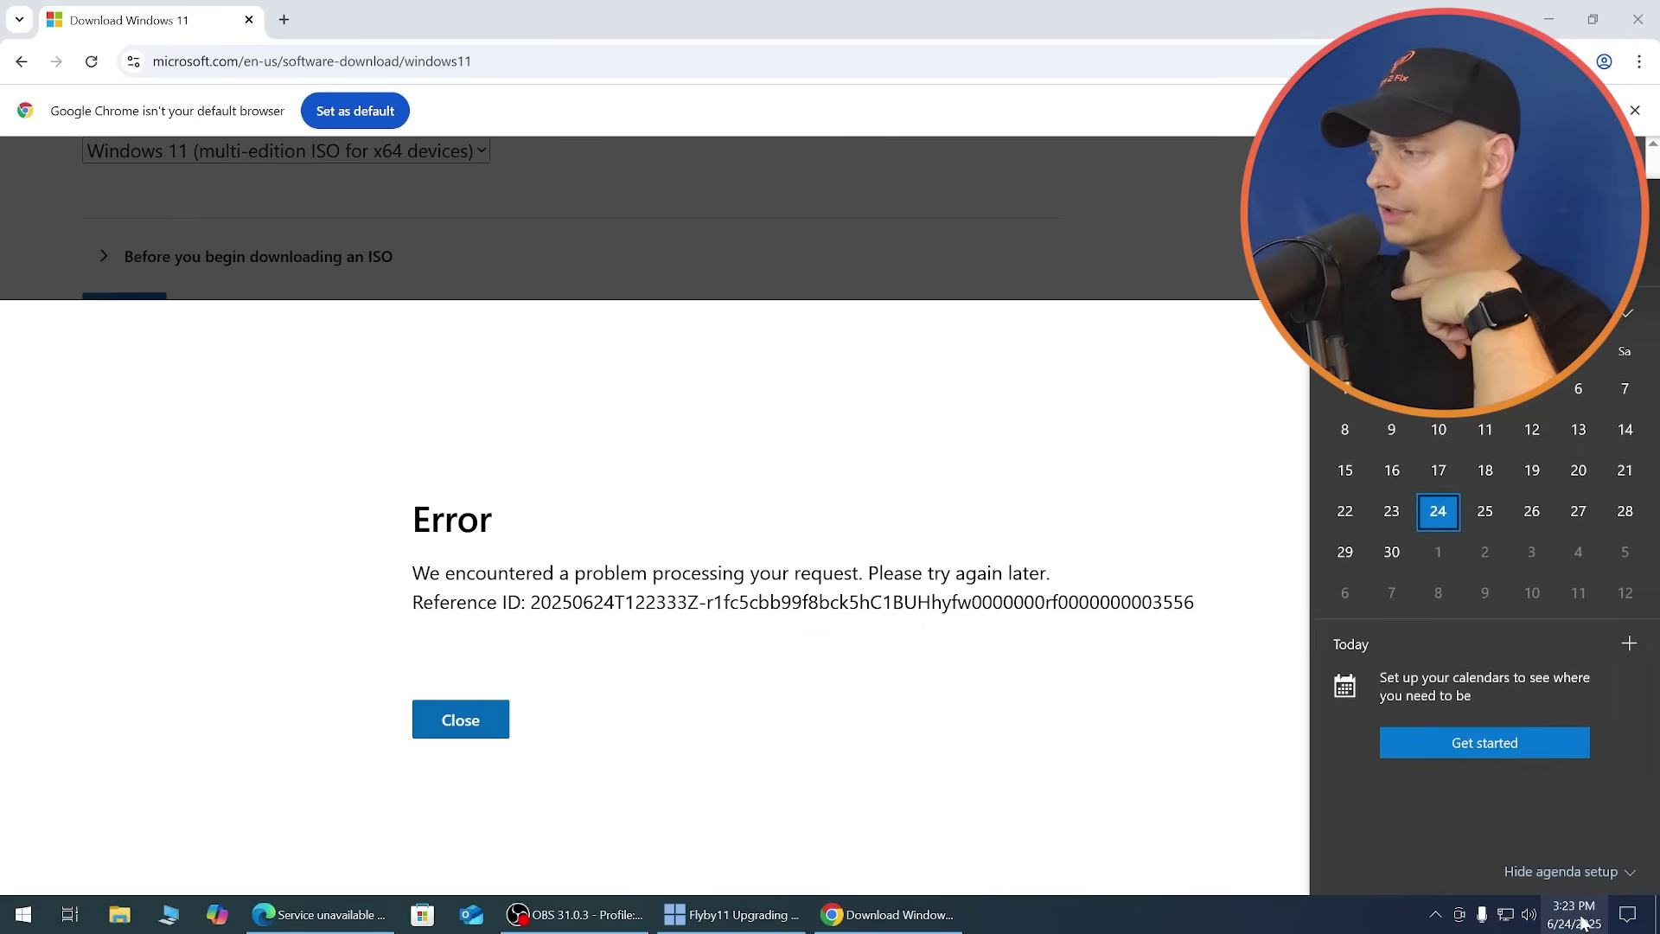
right_click(1564, 910)
left_click(1559, 890)
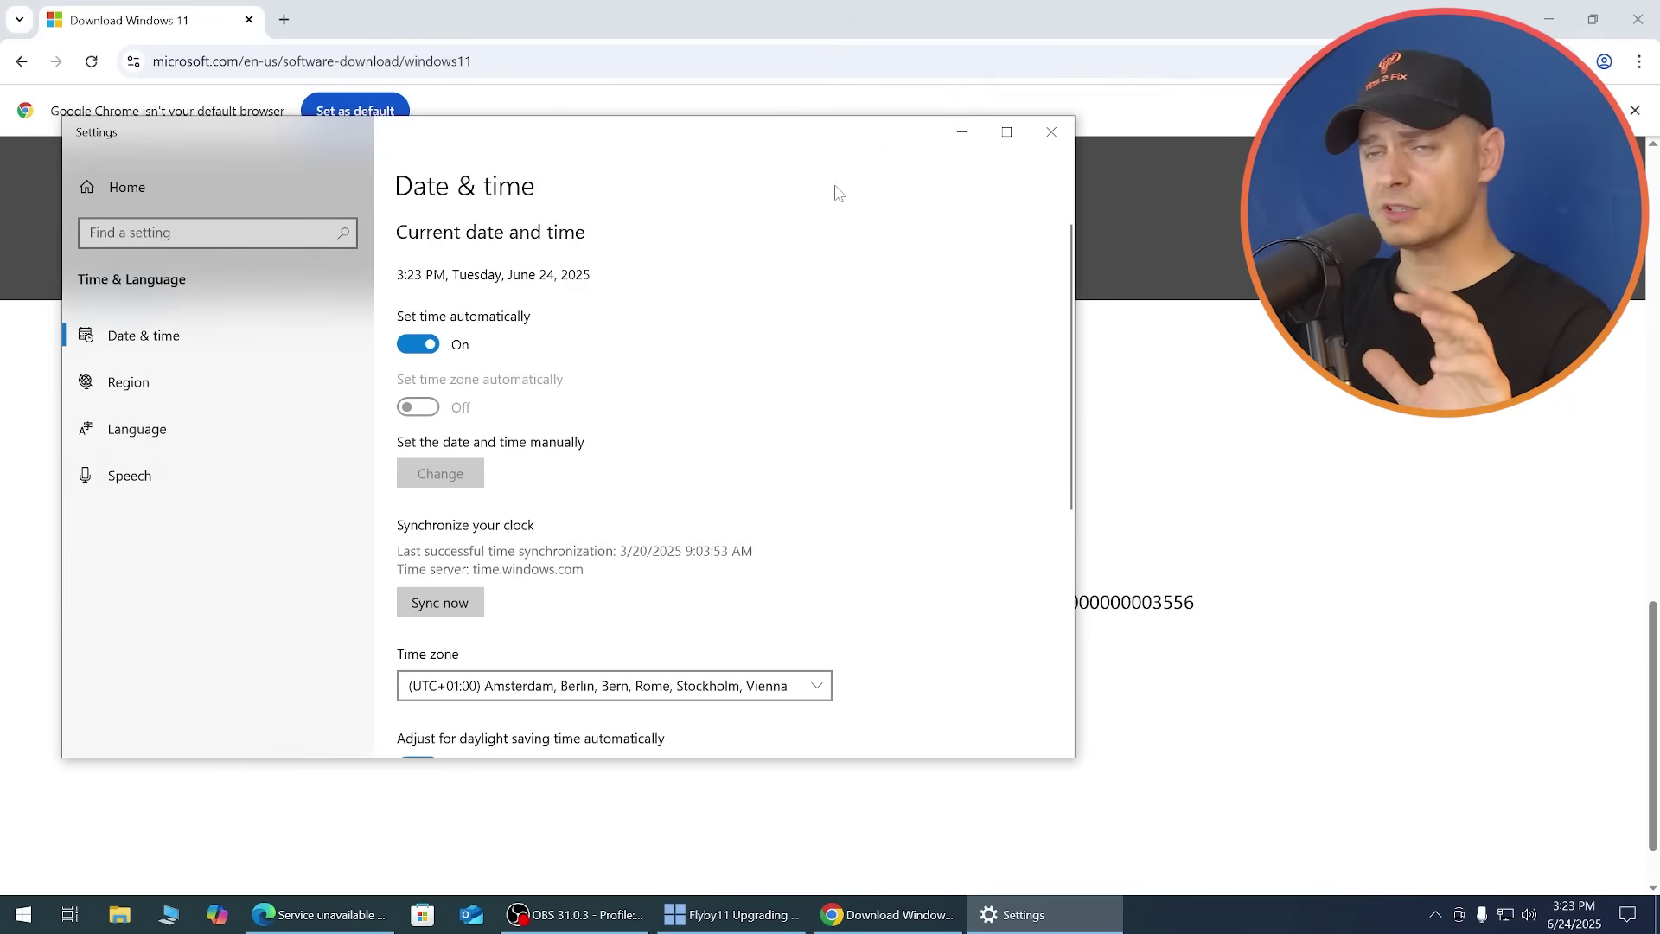
left_click_drag(782, 156, 907, 136)
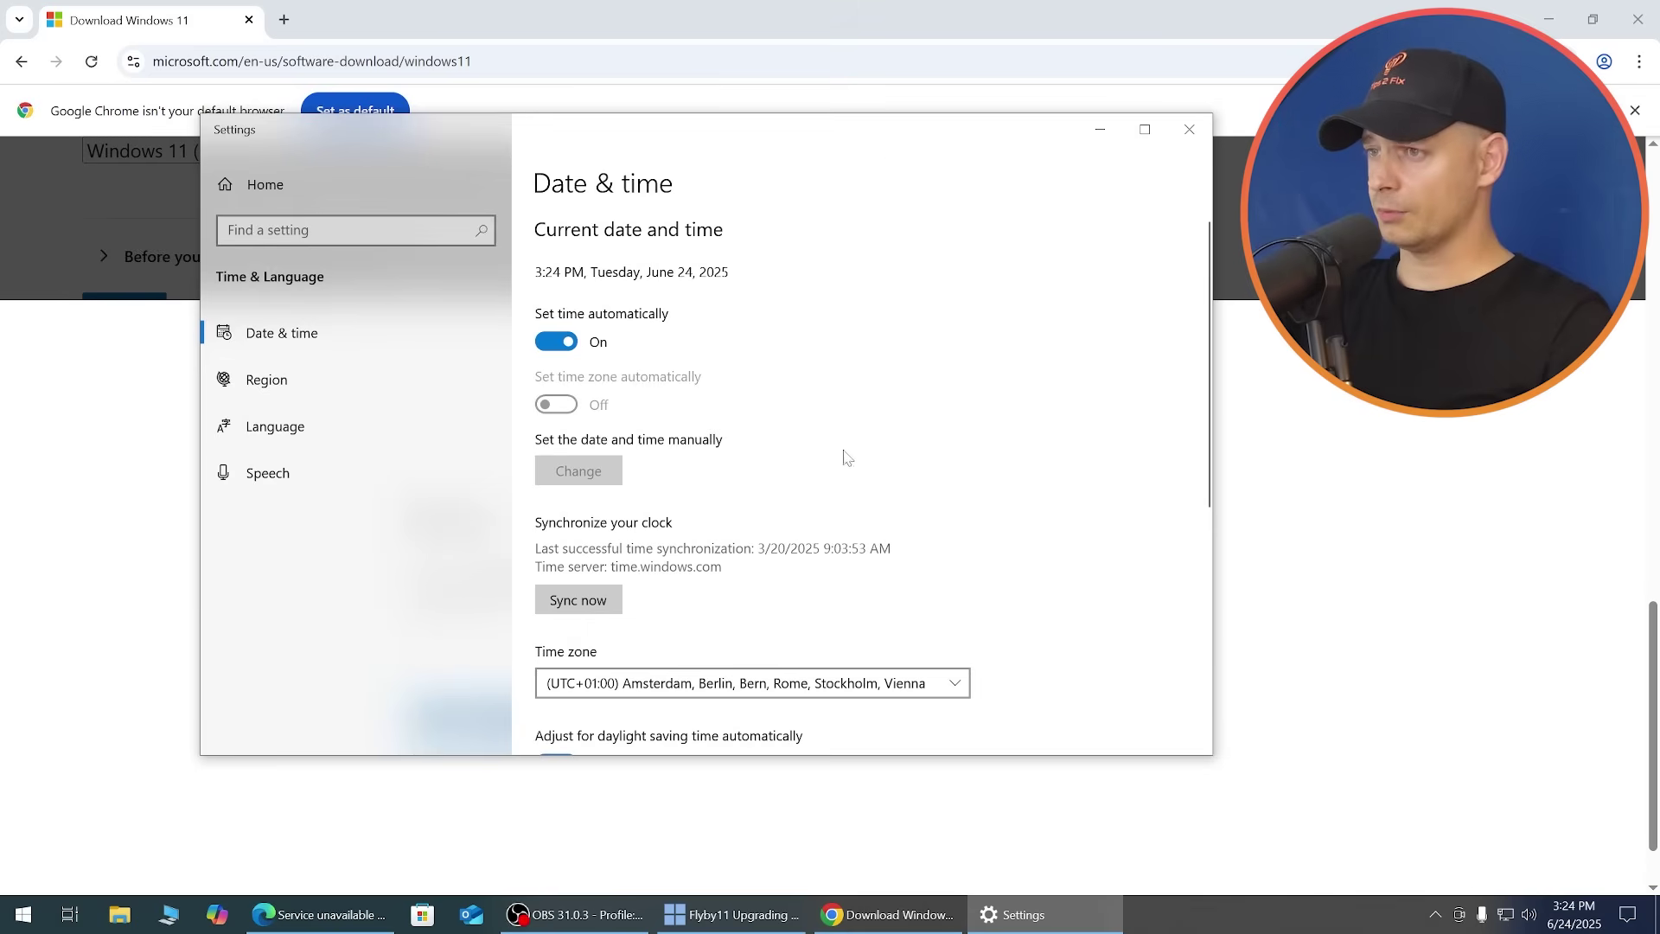
left_click(597, 607)
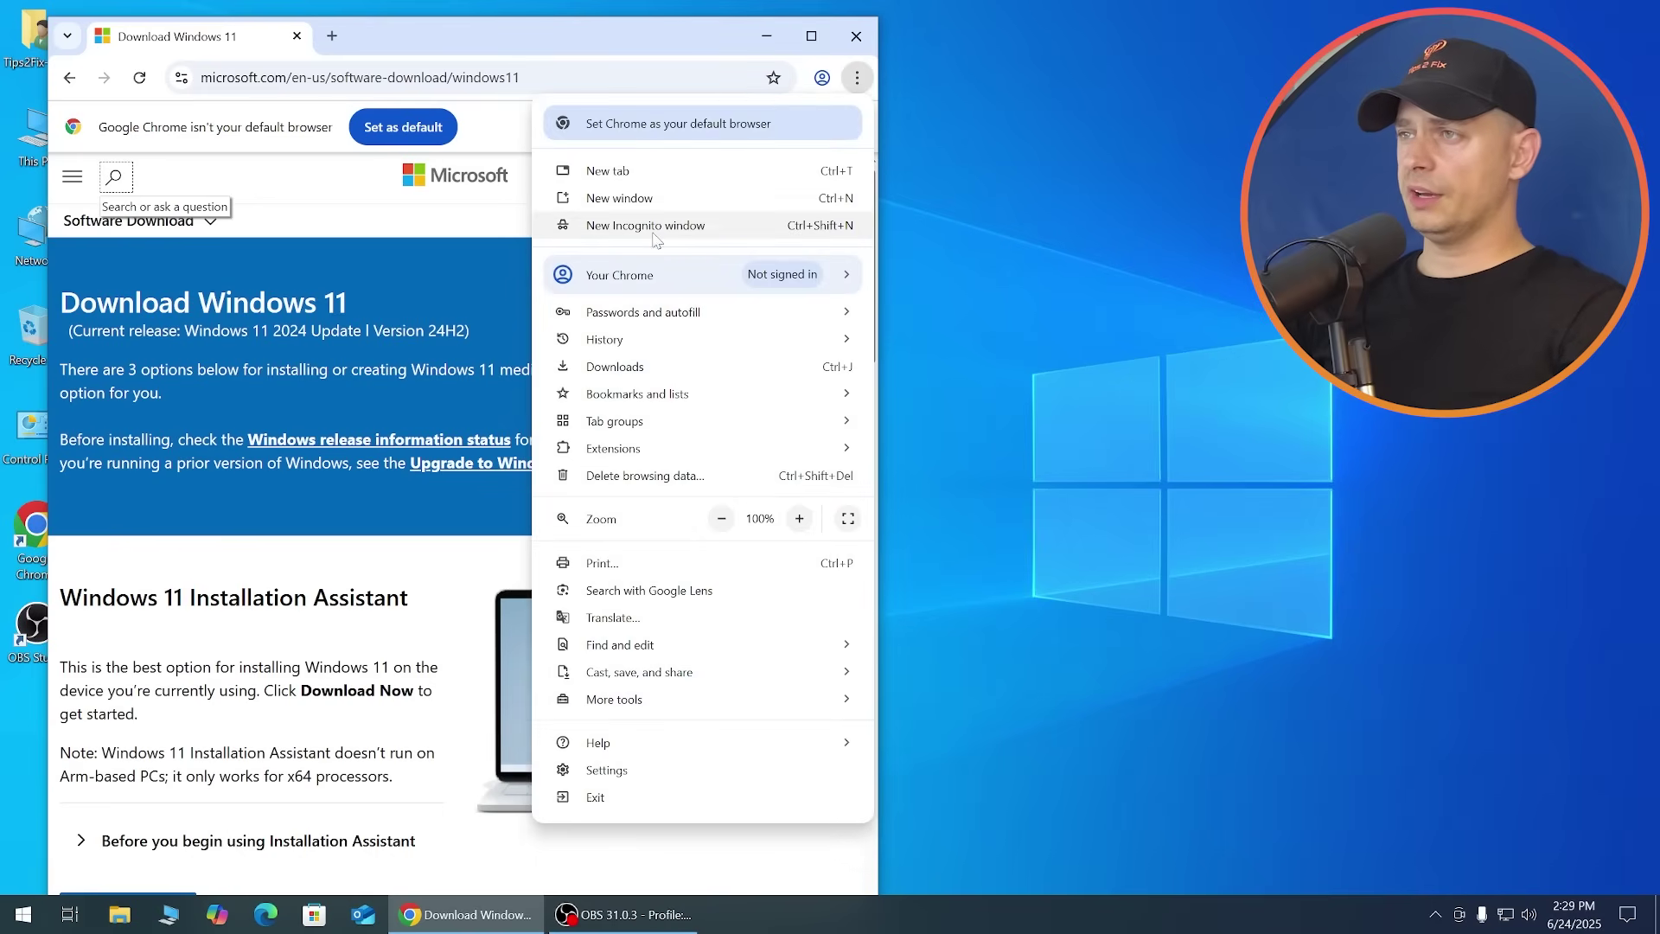
Open a new Incognito window in Chrome and maximize it.
left_click(692, 134)
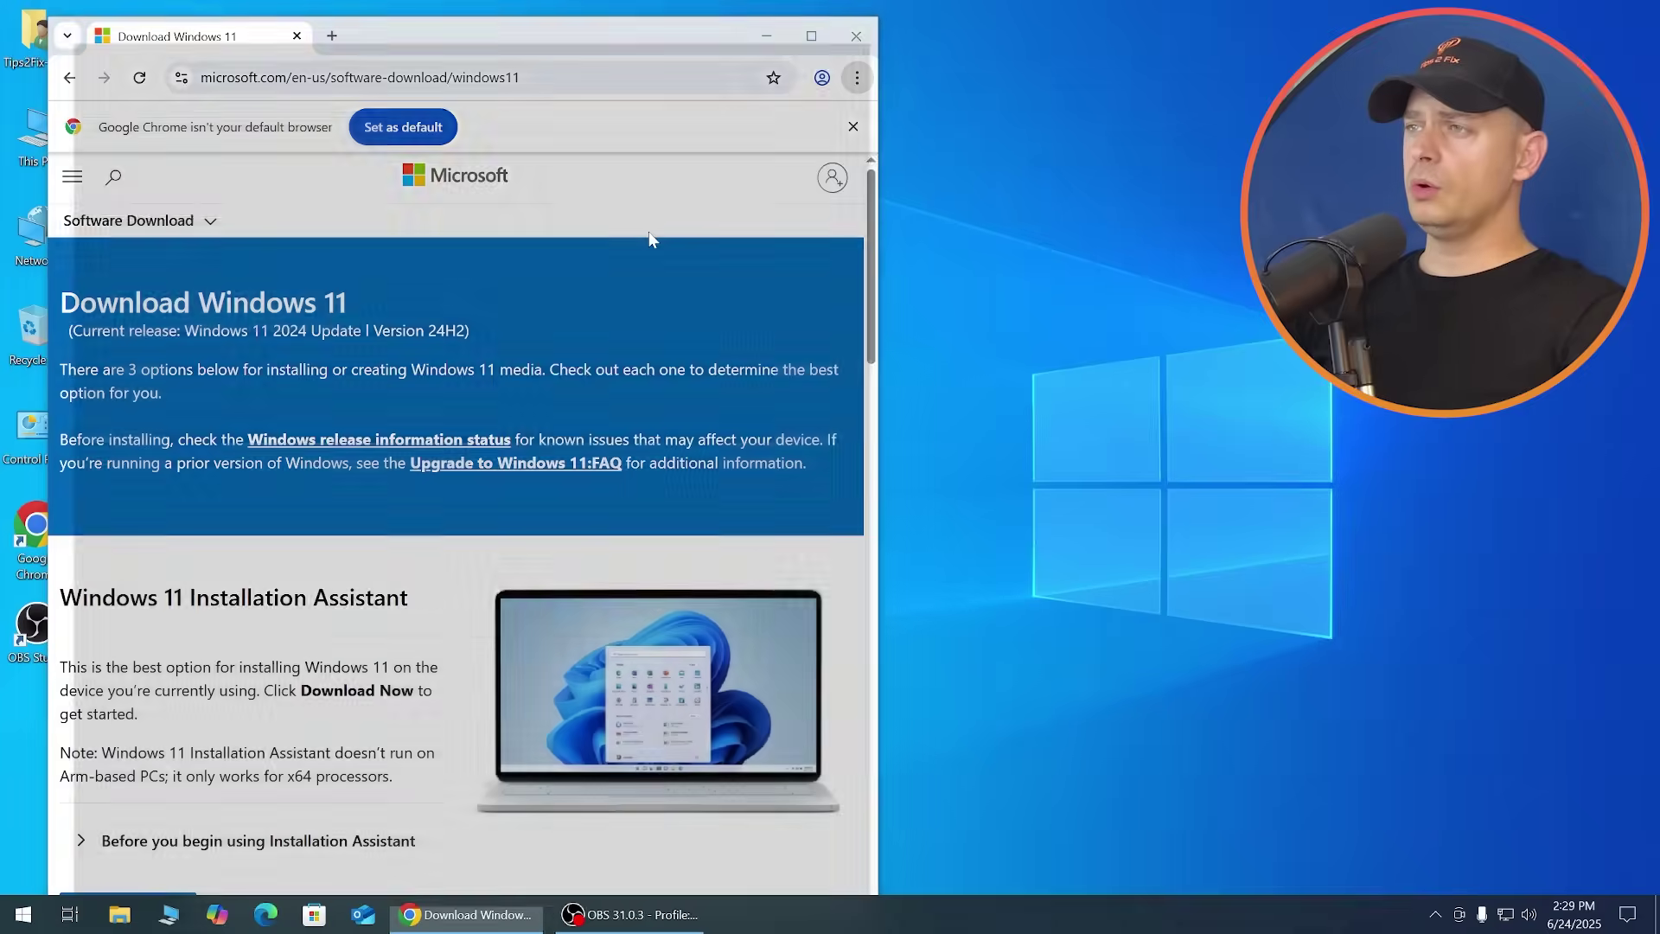
left_click(849, 21)
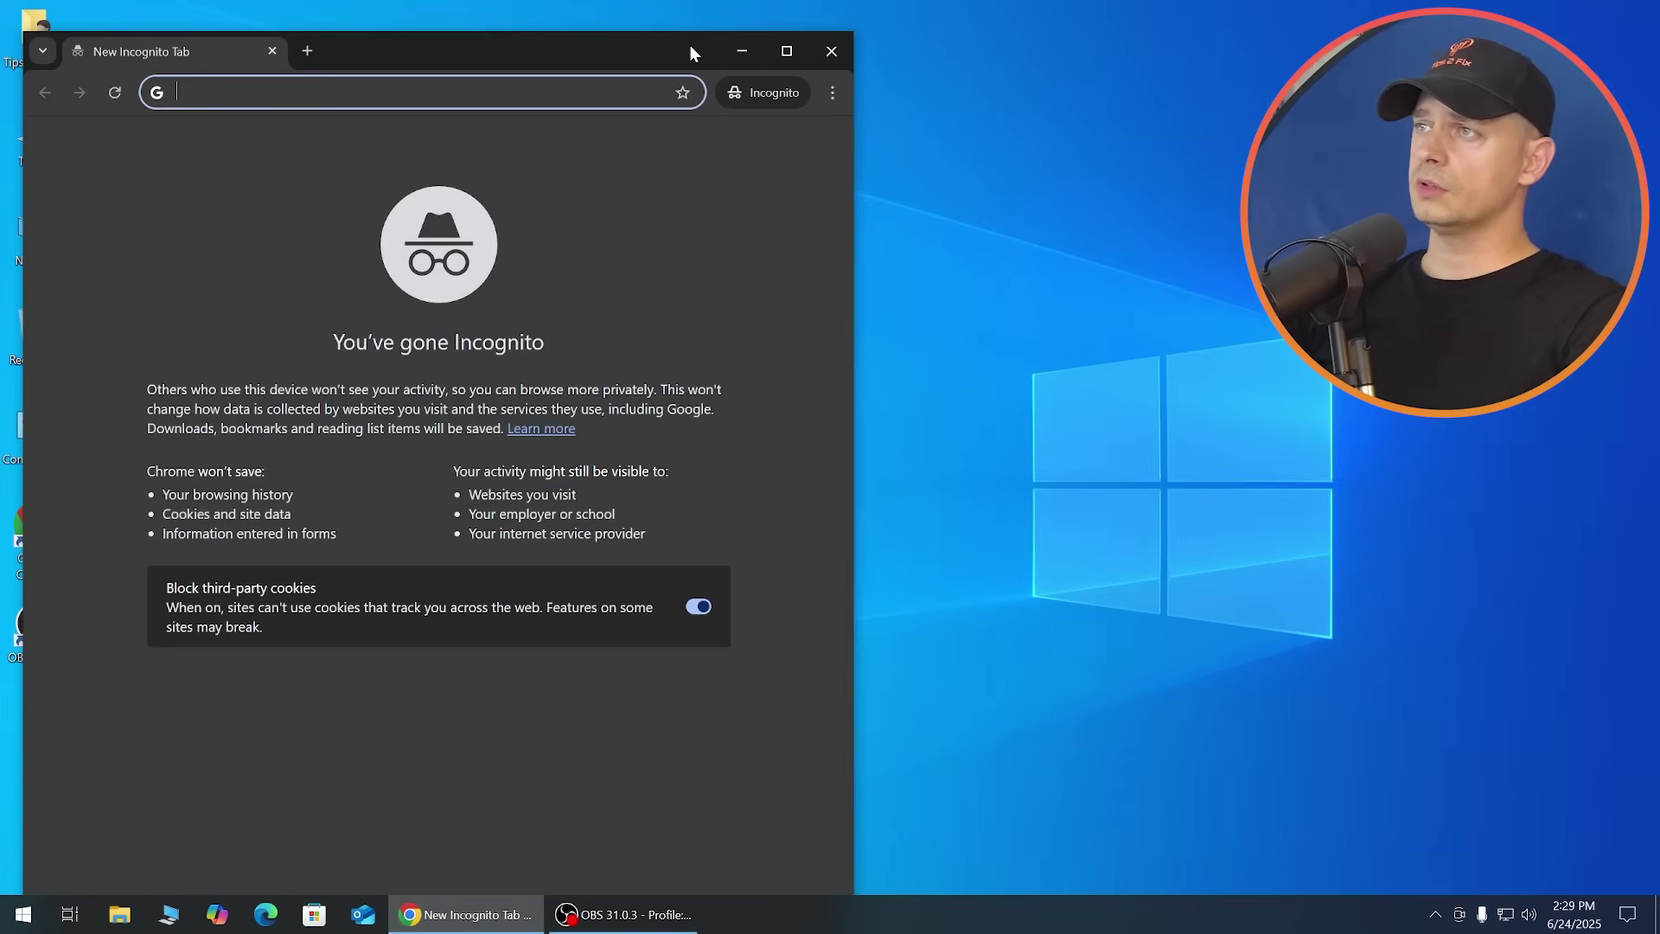
double_click(690, 45)
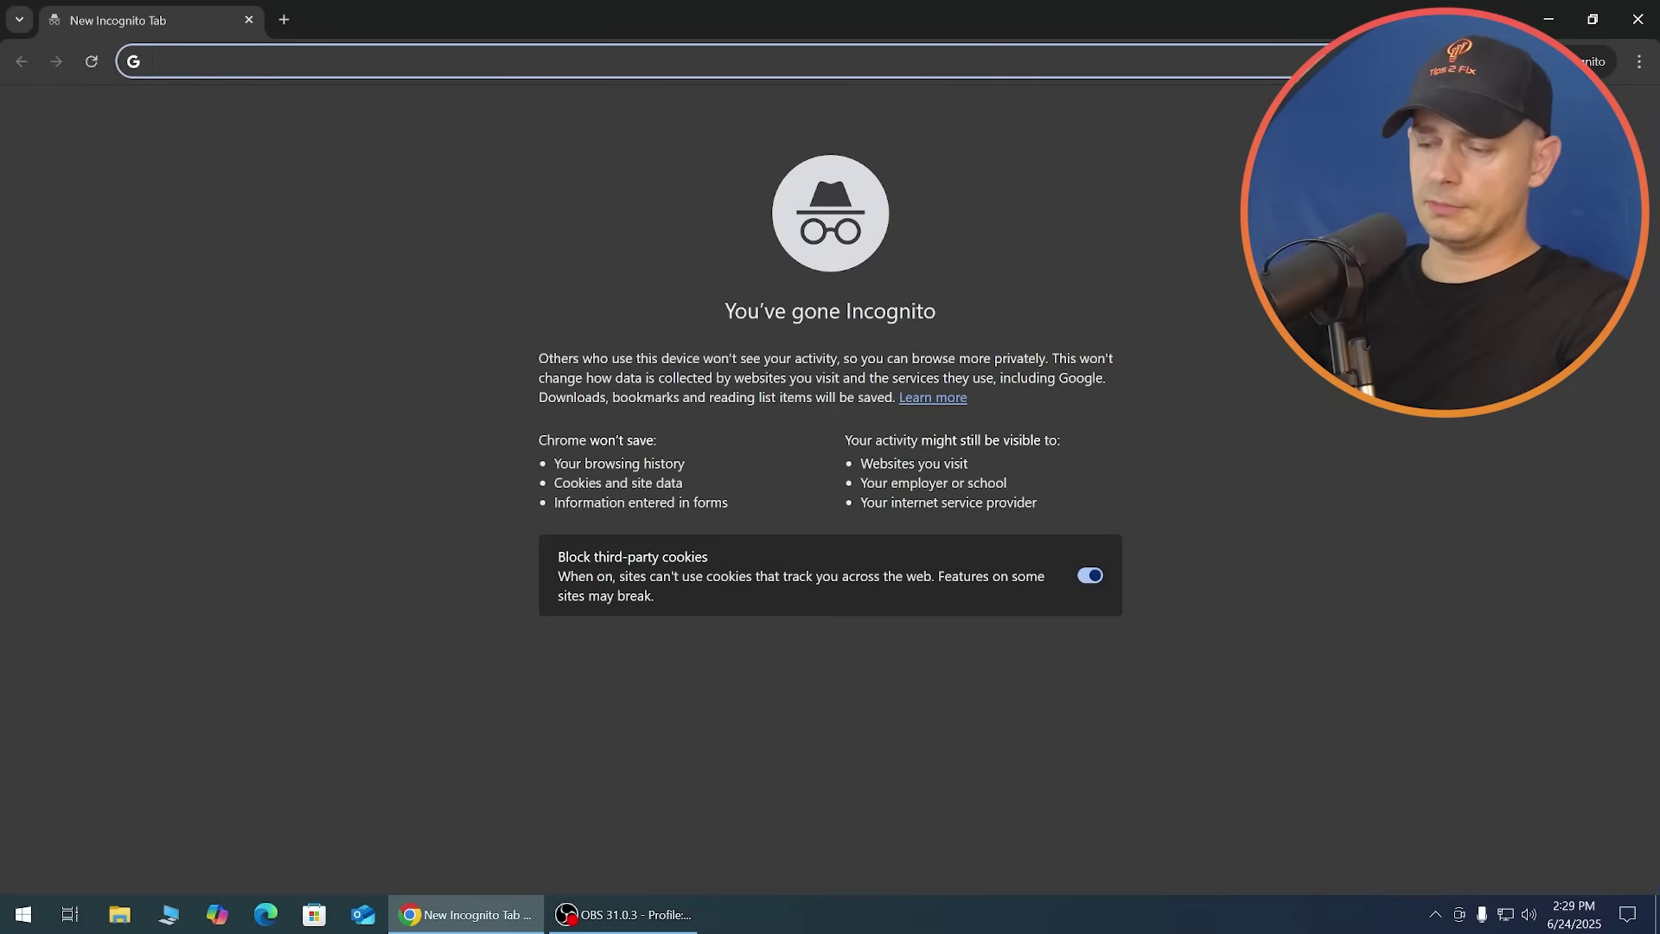
Search for "windows 11 download" and open the x64 disk image section of Microsoft's Download Windows 11 page.
type("windows 11 download")
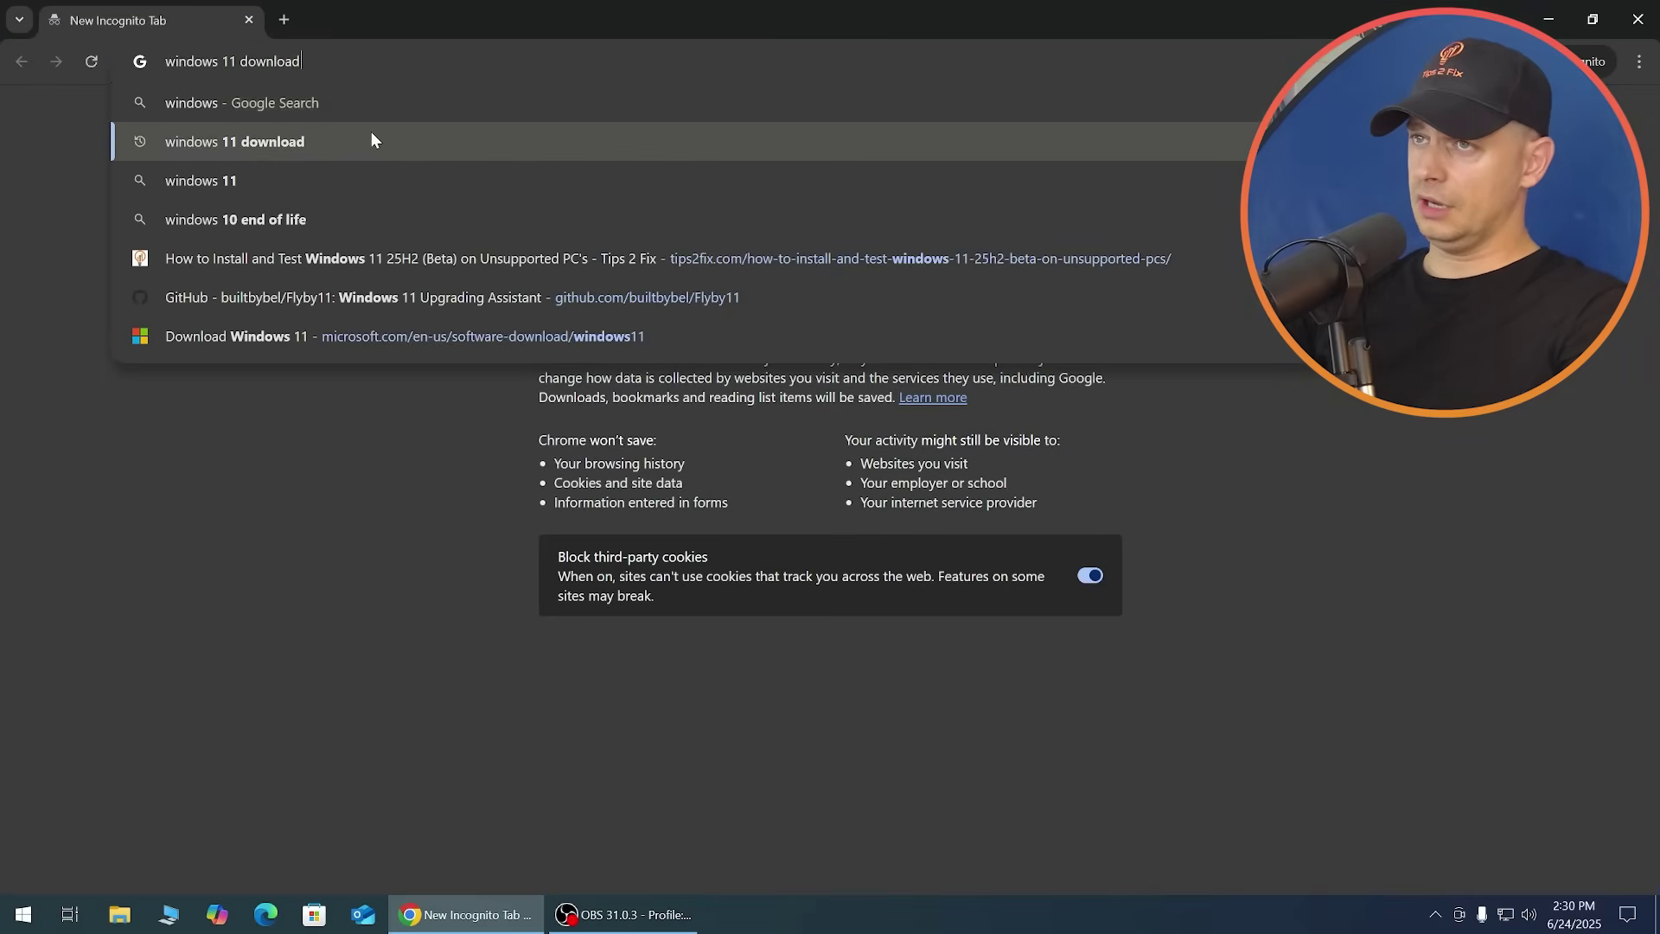
left_click(371, 134)
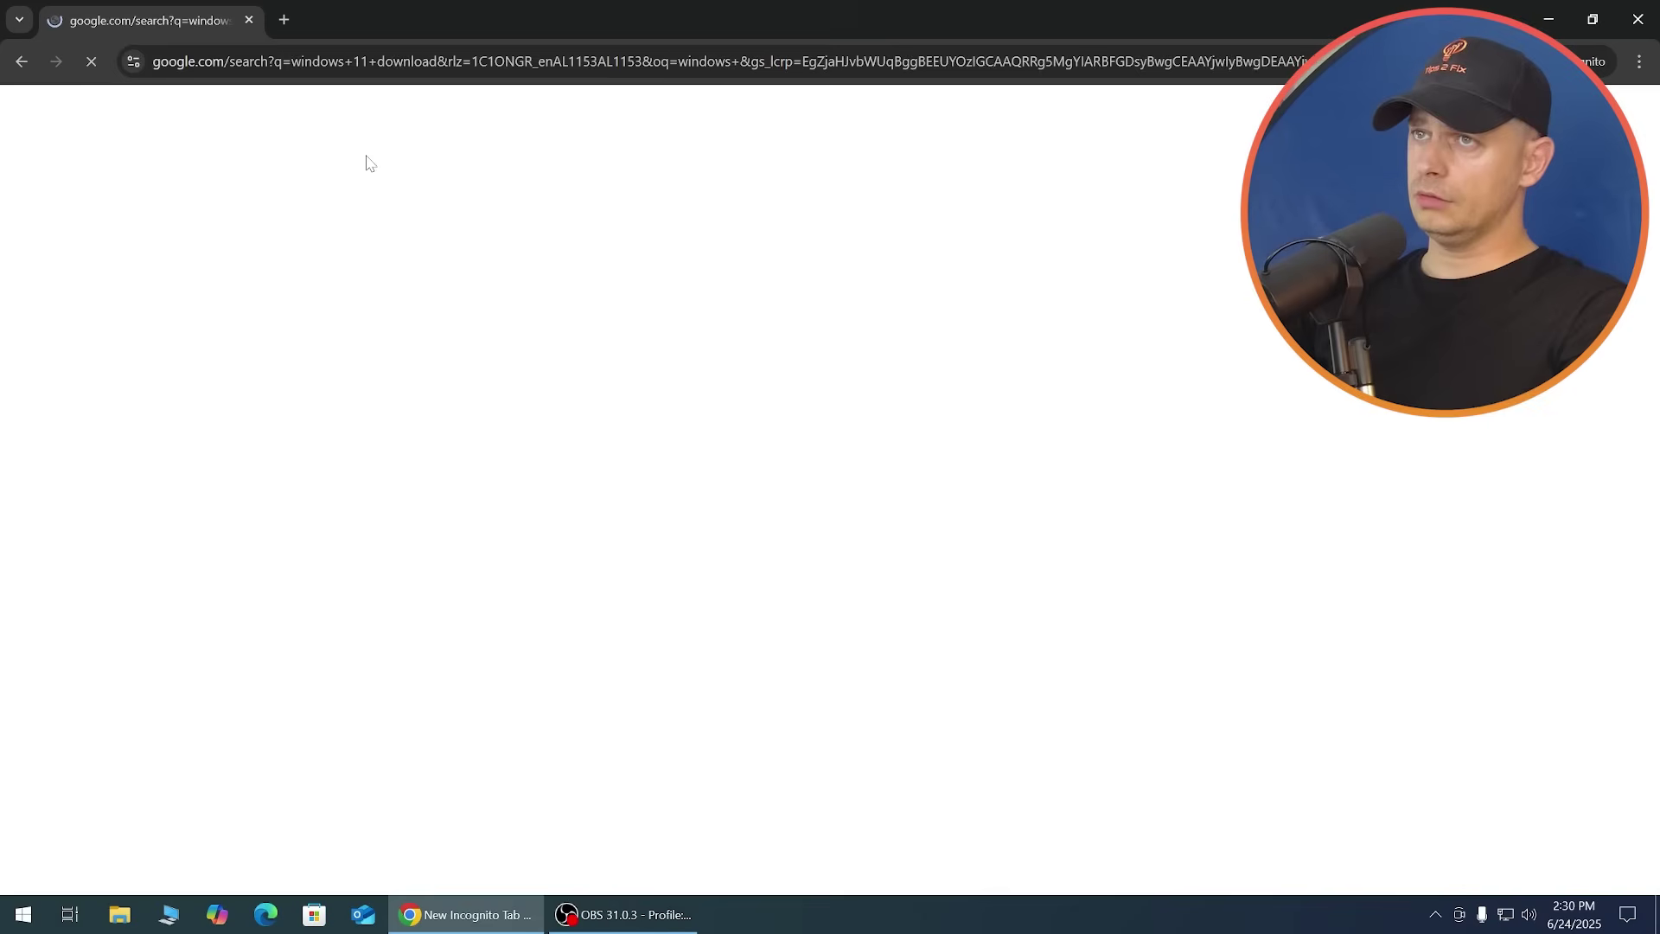
left_click(284, 299)
scroll(288, 519, "down", 10)
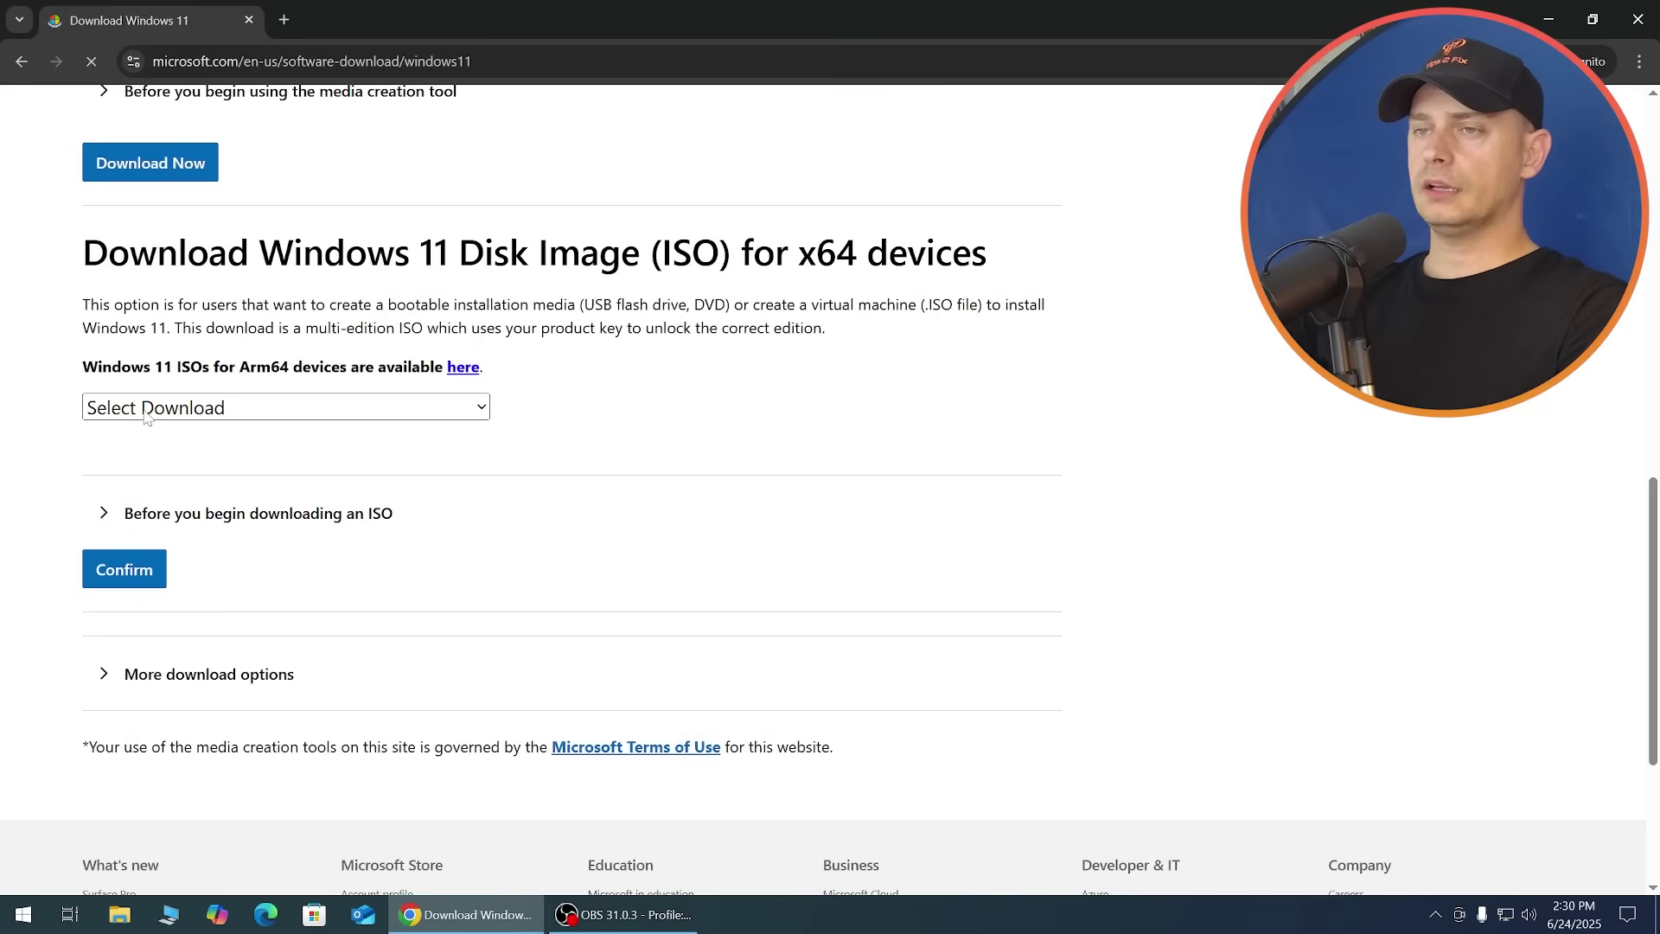
Select Windows 11 (multi-edition ISO for x64 devices) as the download and confirm the choice.
left_click(167, 424)
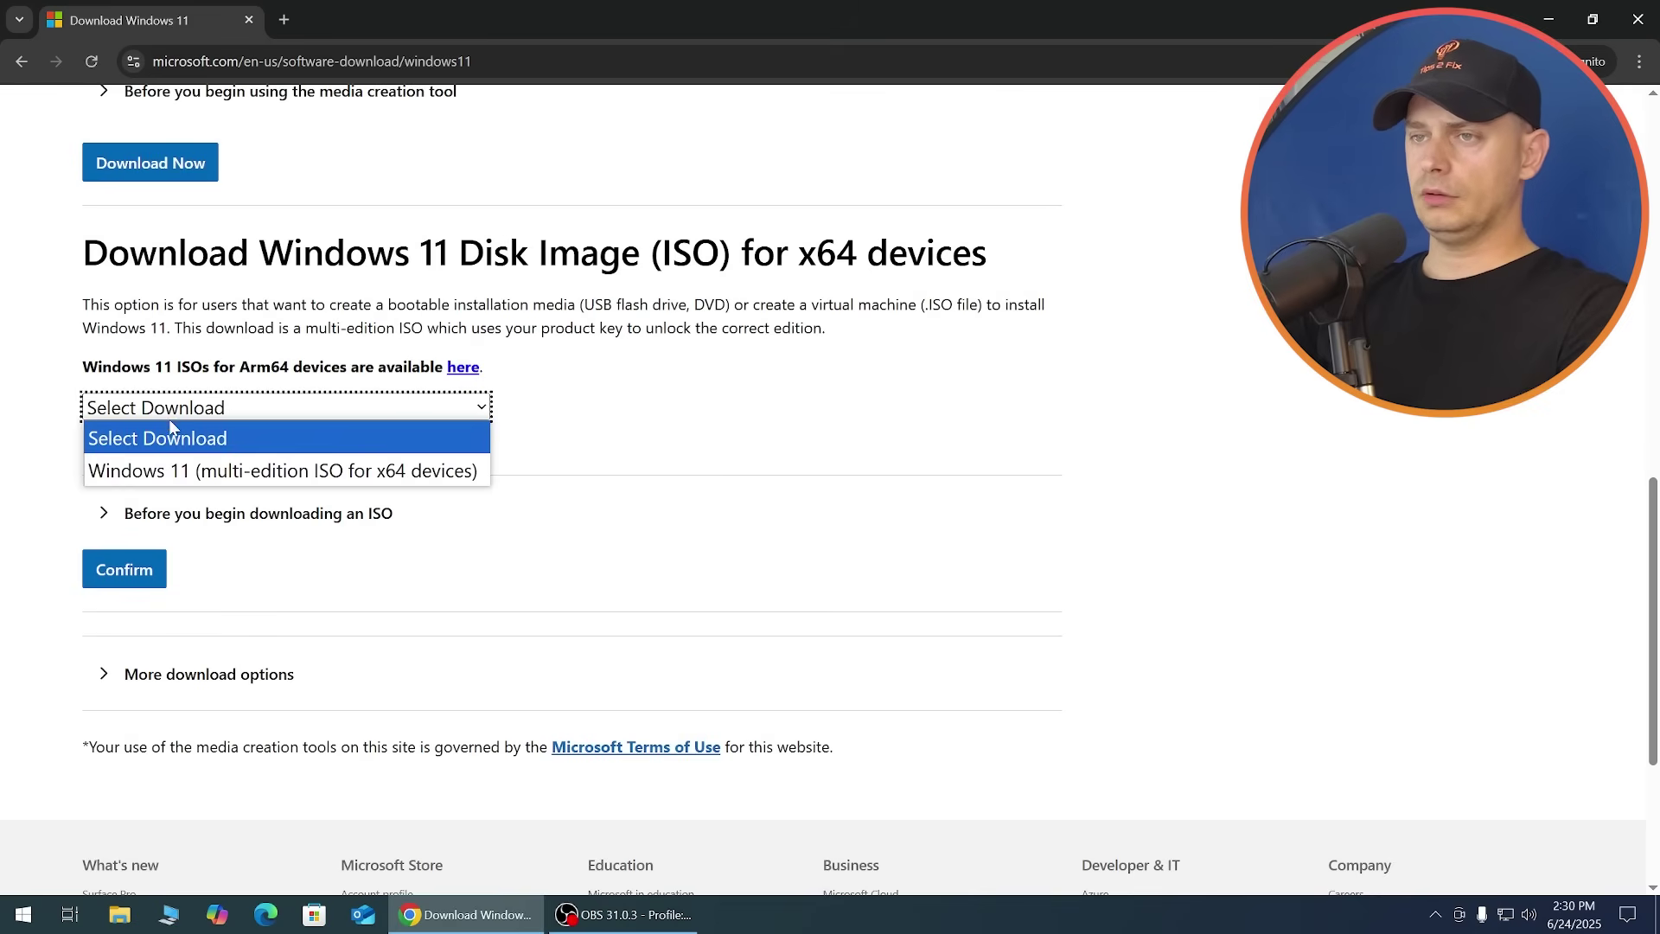
left_click(168, 472)
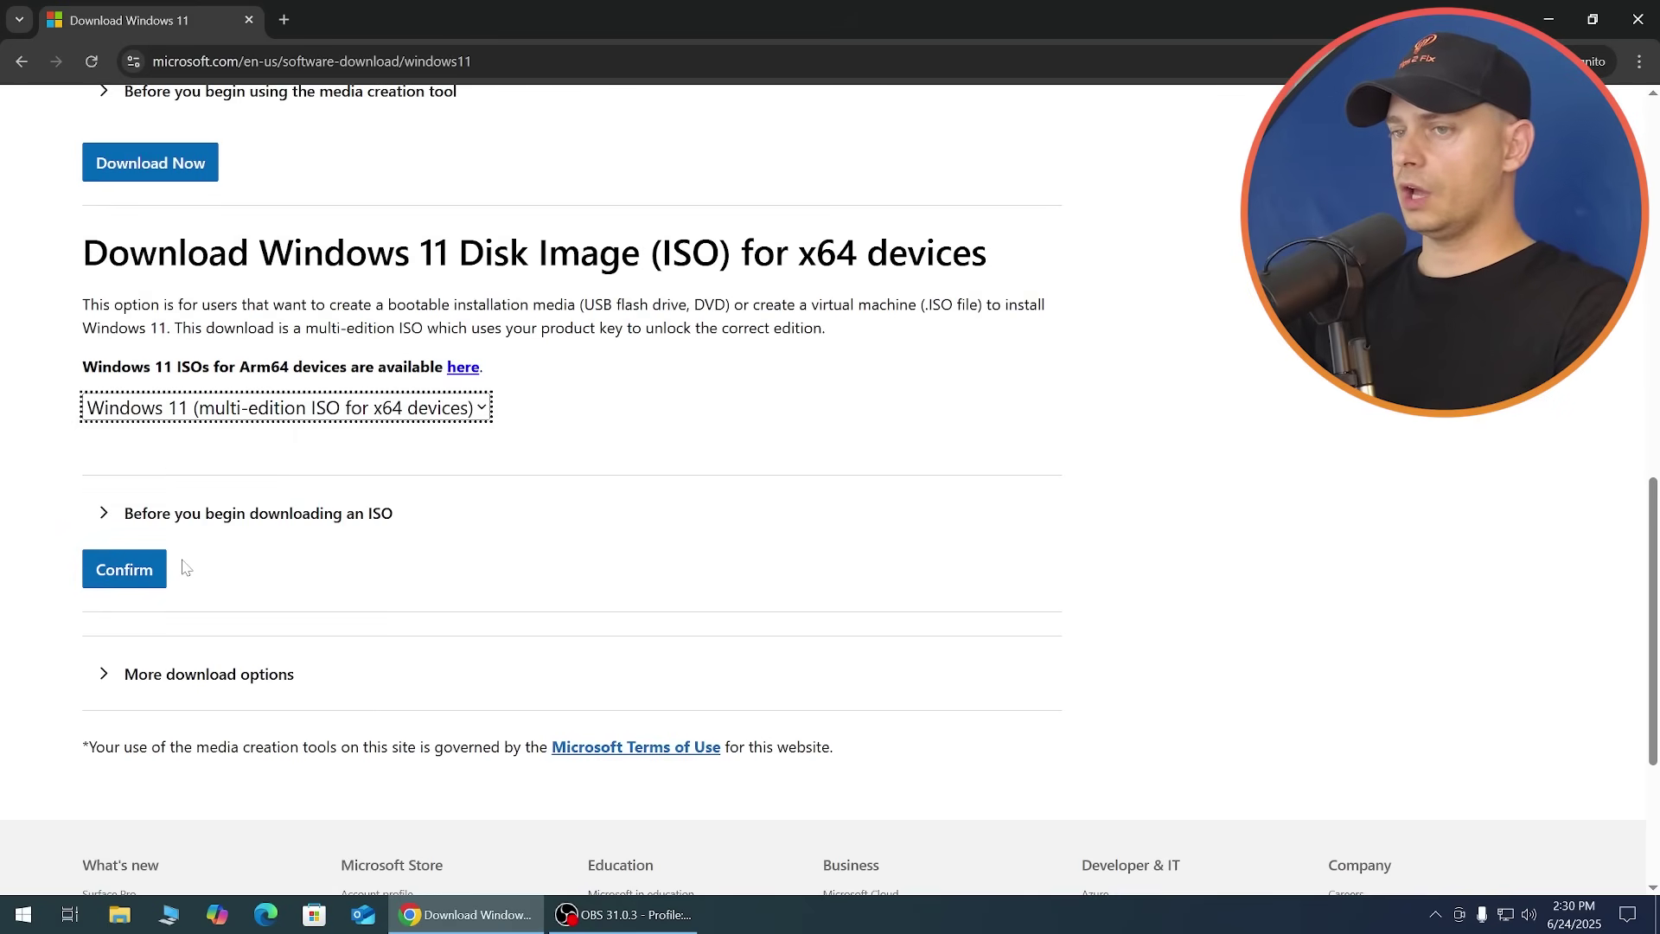
left_click(152, 567)
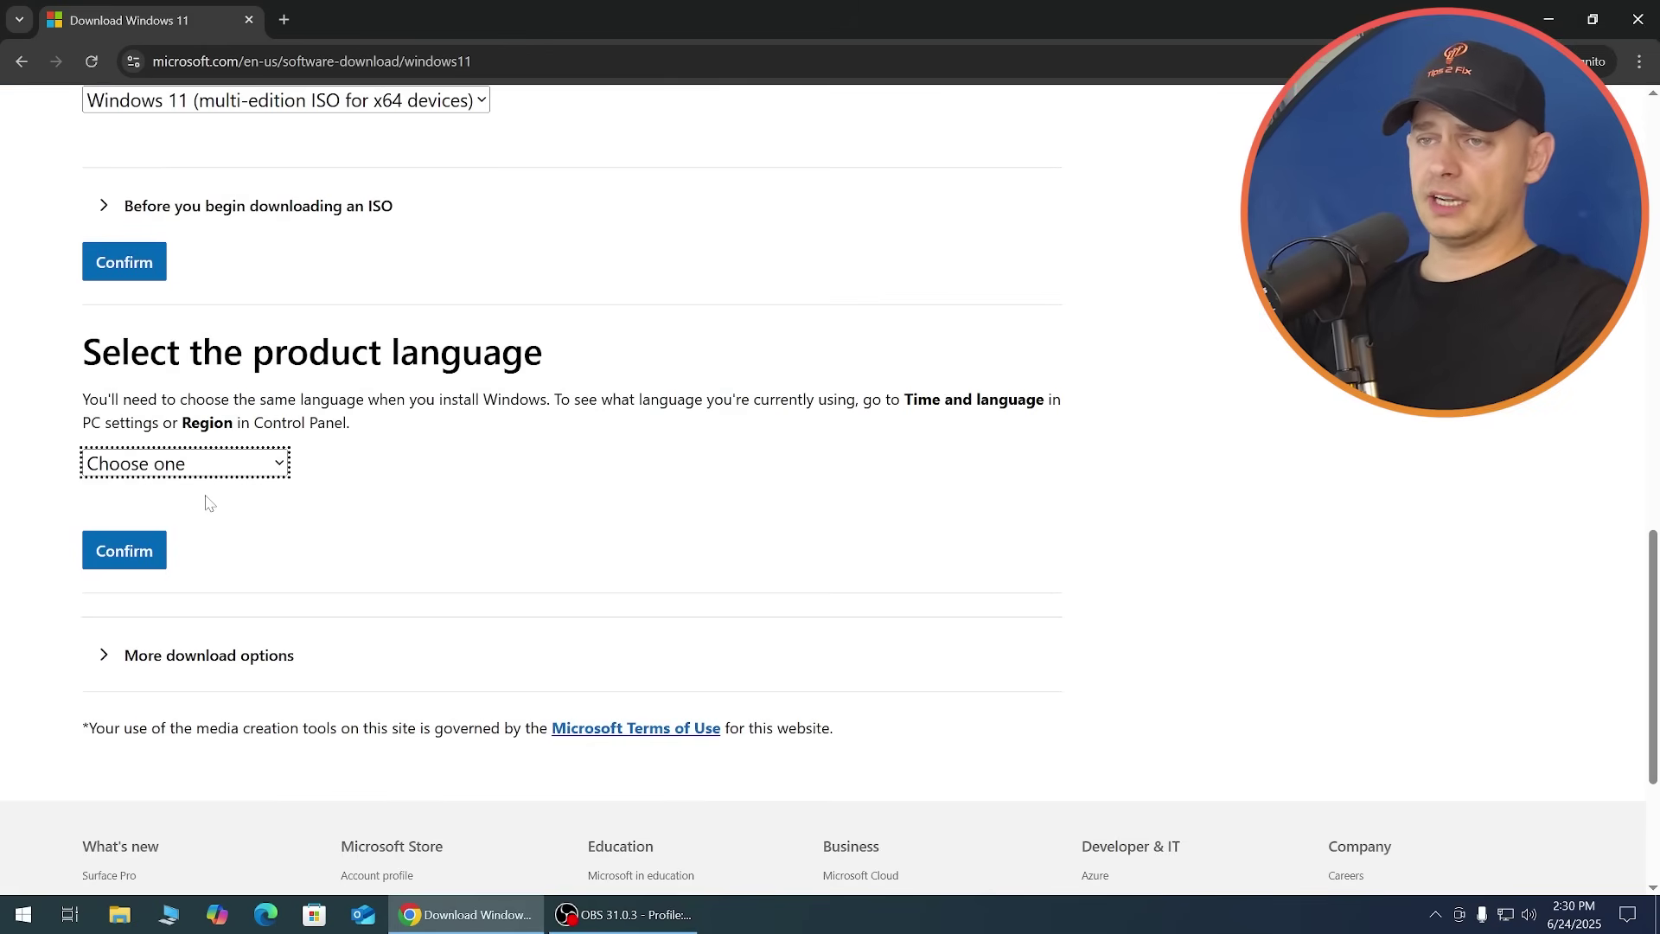
View the product languages offered for the Windows 11 ISO without choosing one.
left_click(231, 472)
left_click(230, 473)
scroll(389, 519, "up", 2)
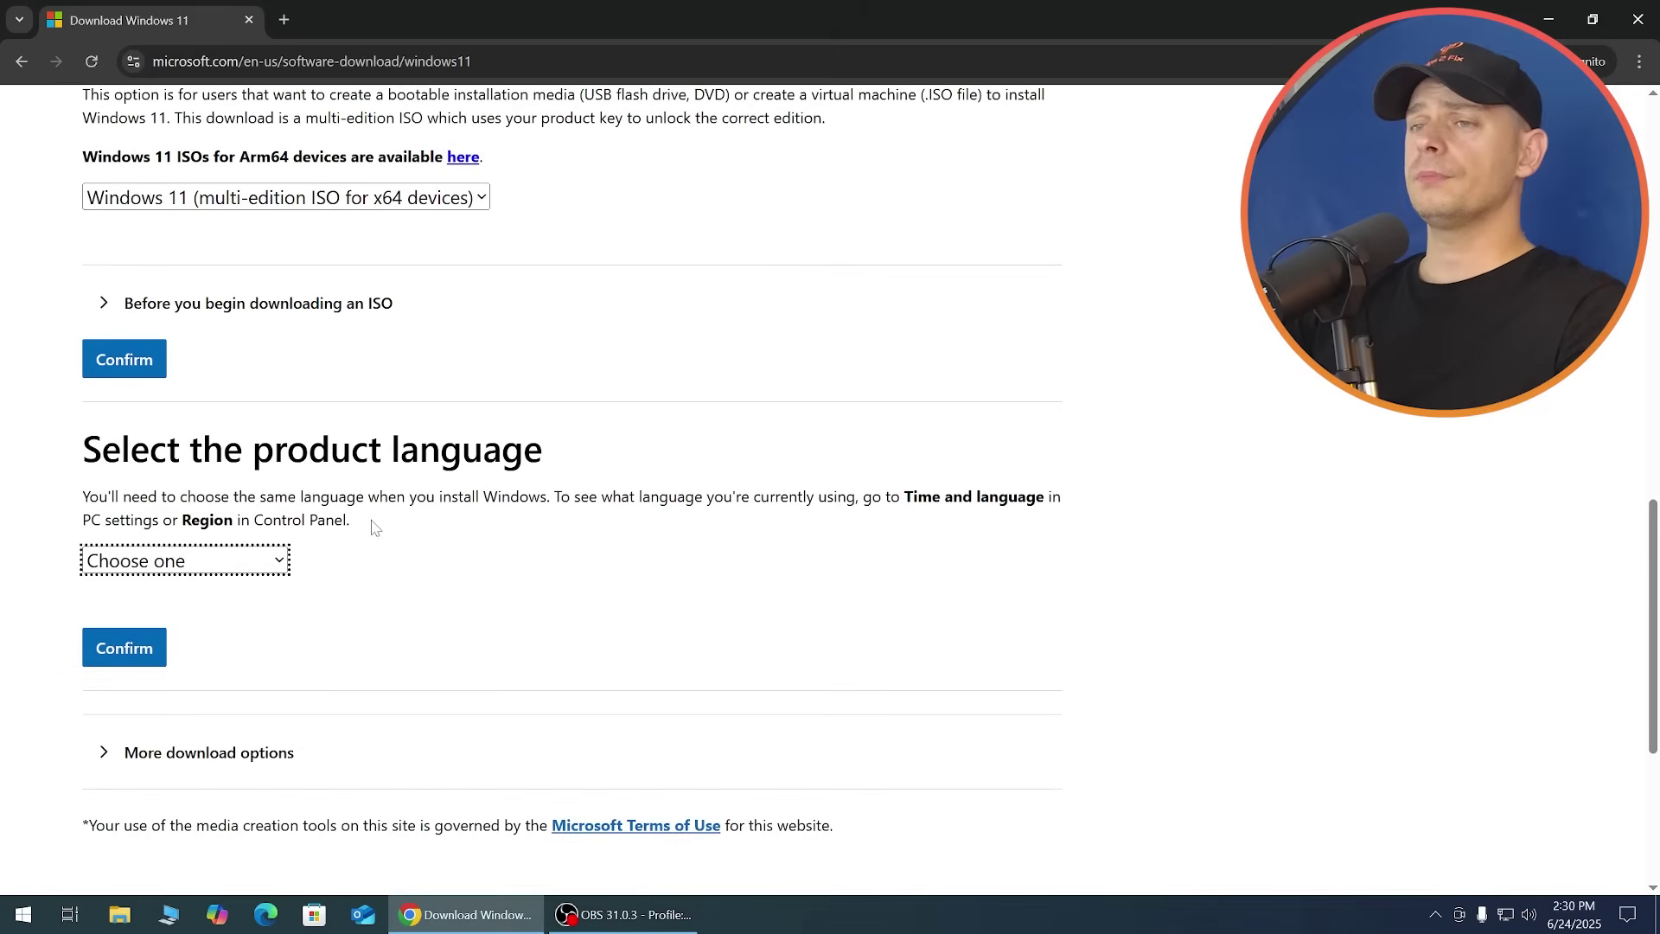
left_click(176, 660)
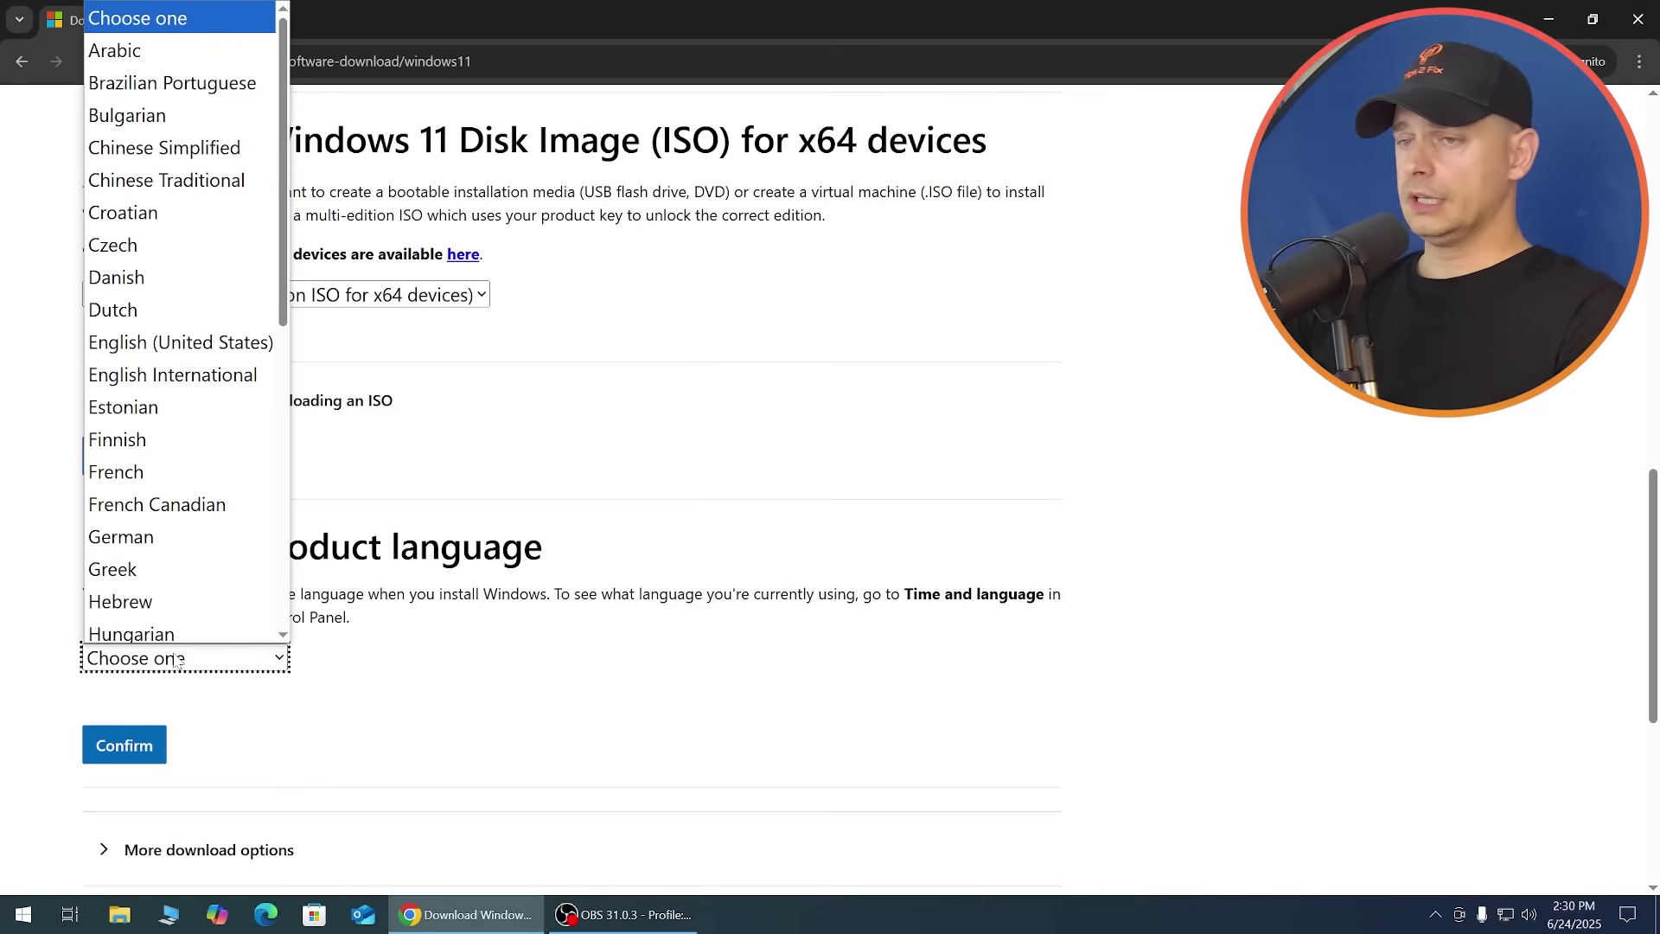
left_click(786, 678)
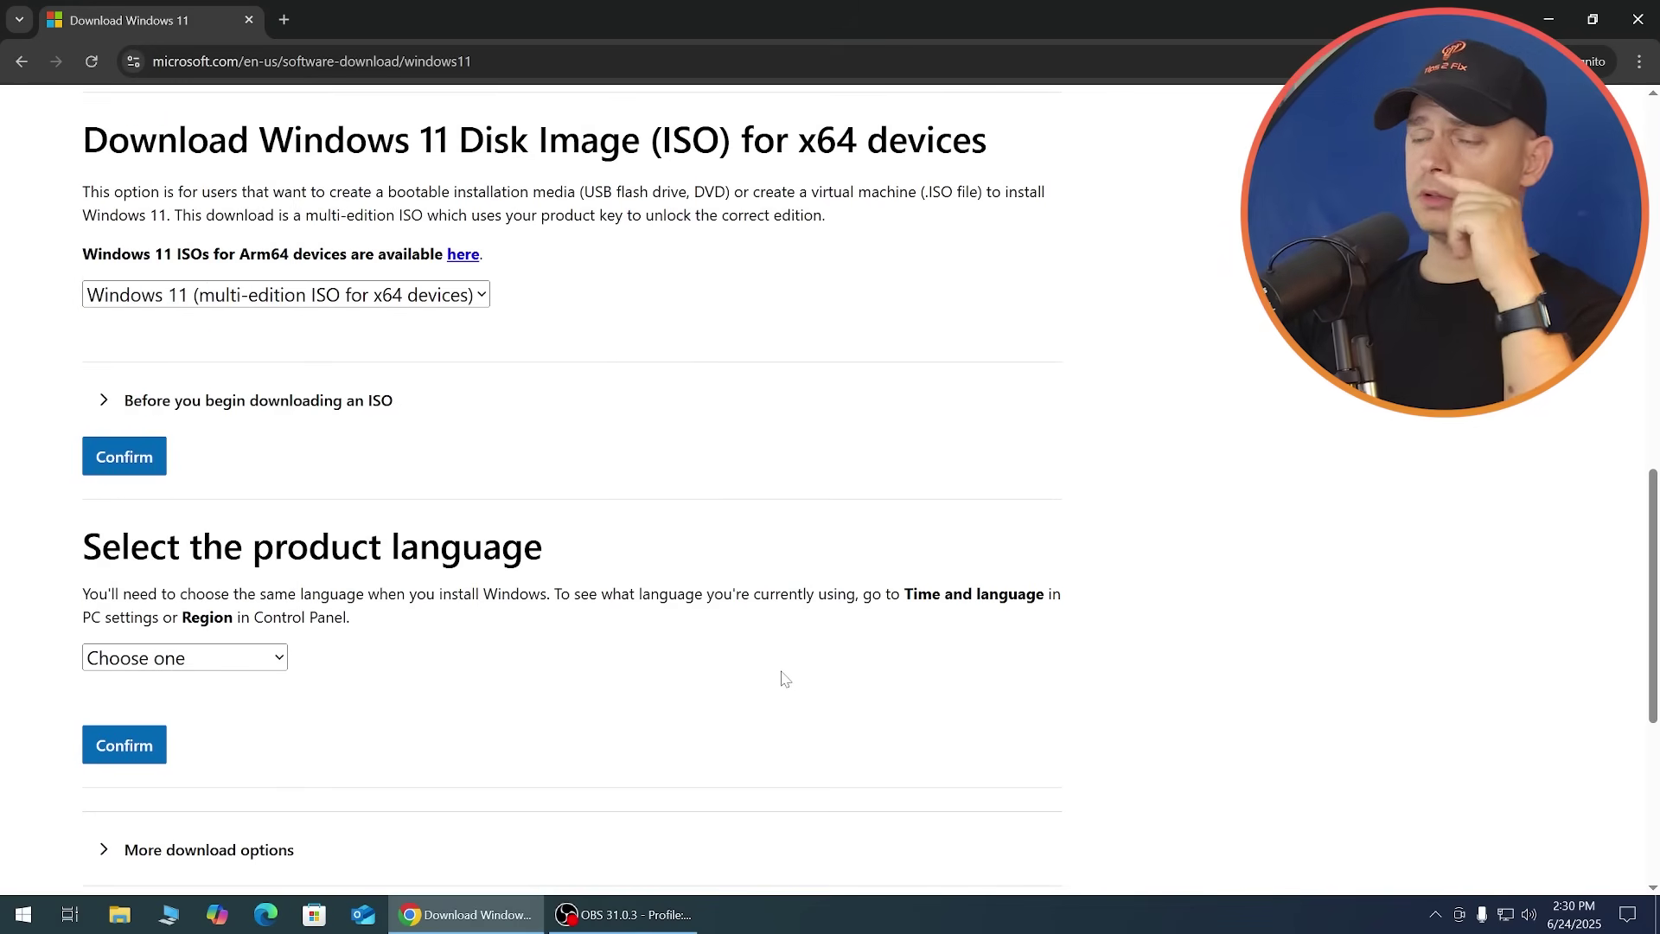
Copy the "dism /online /get-intl" language check command from the Tips 2 Fix article on Windows 11 25H2.
left_click(287, 25)
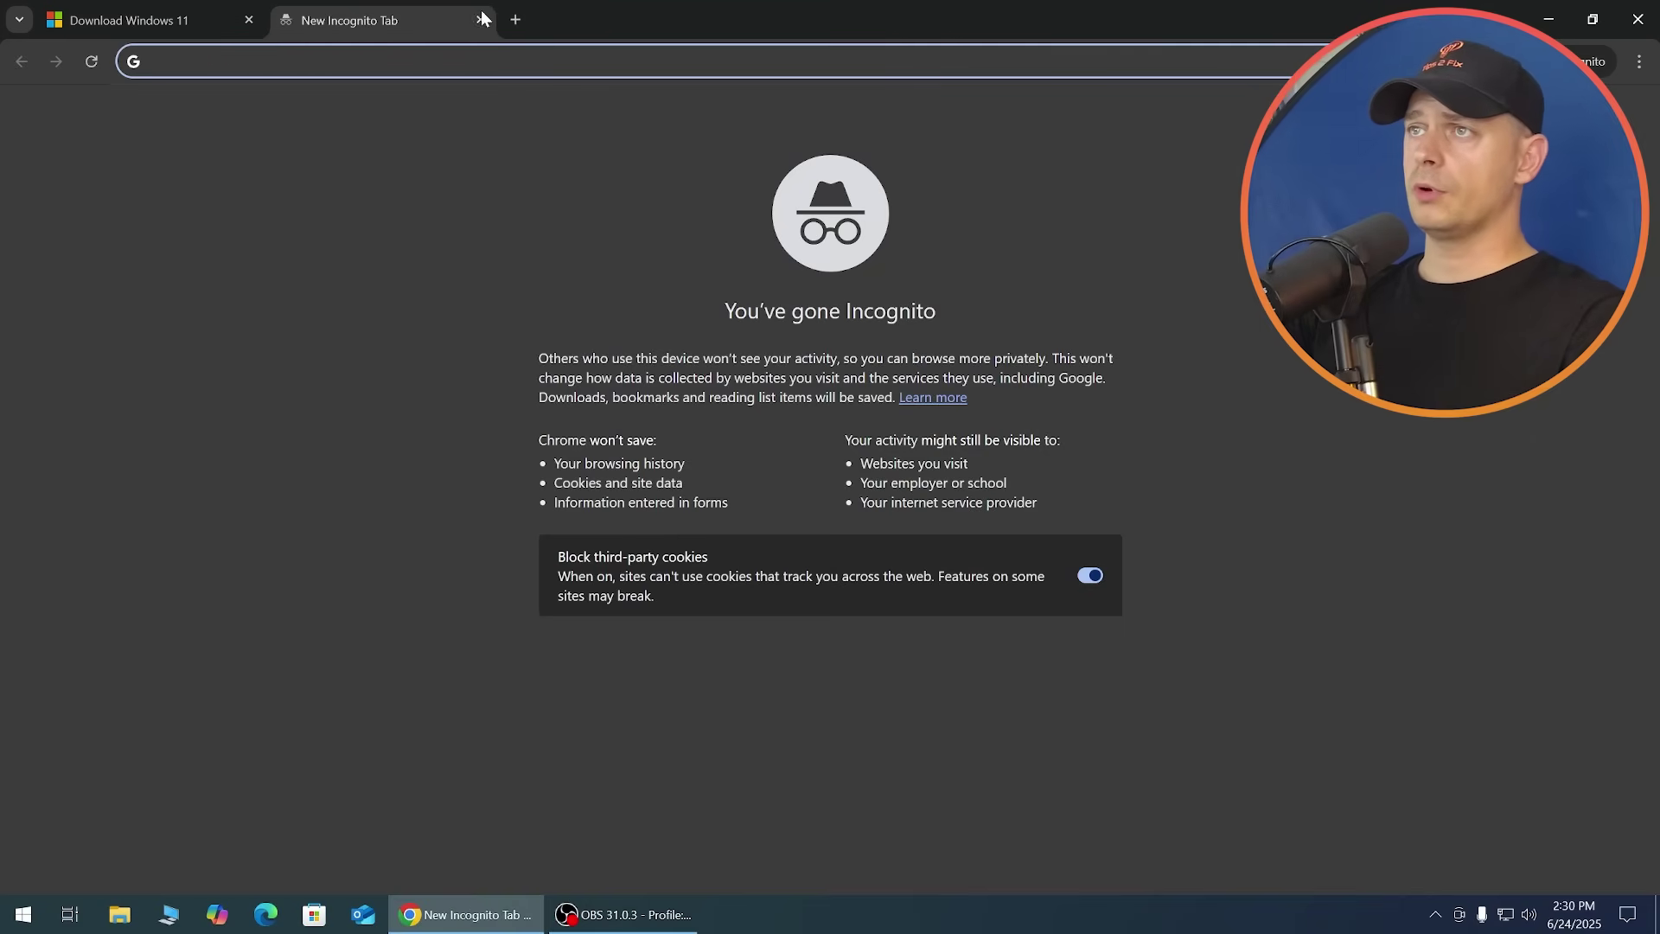
left_click(482, 18)
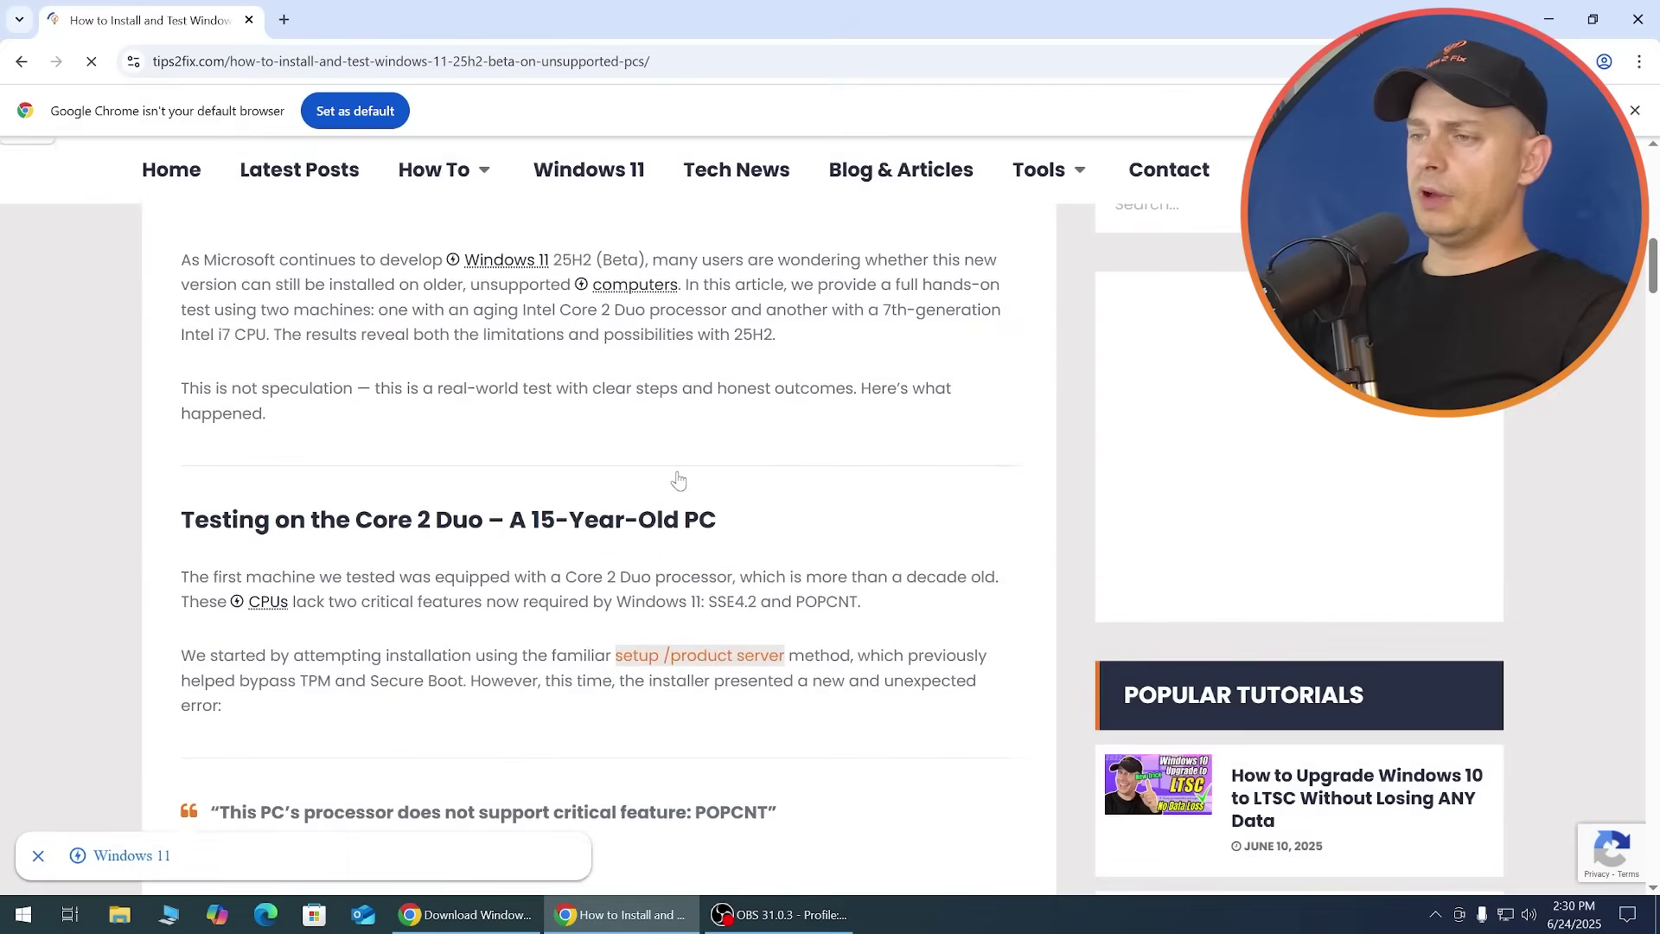
scroll(678, 481, "down", 15)
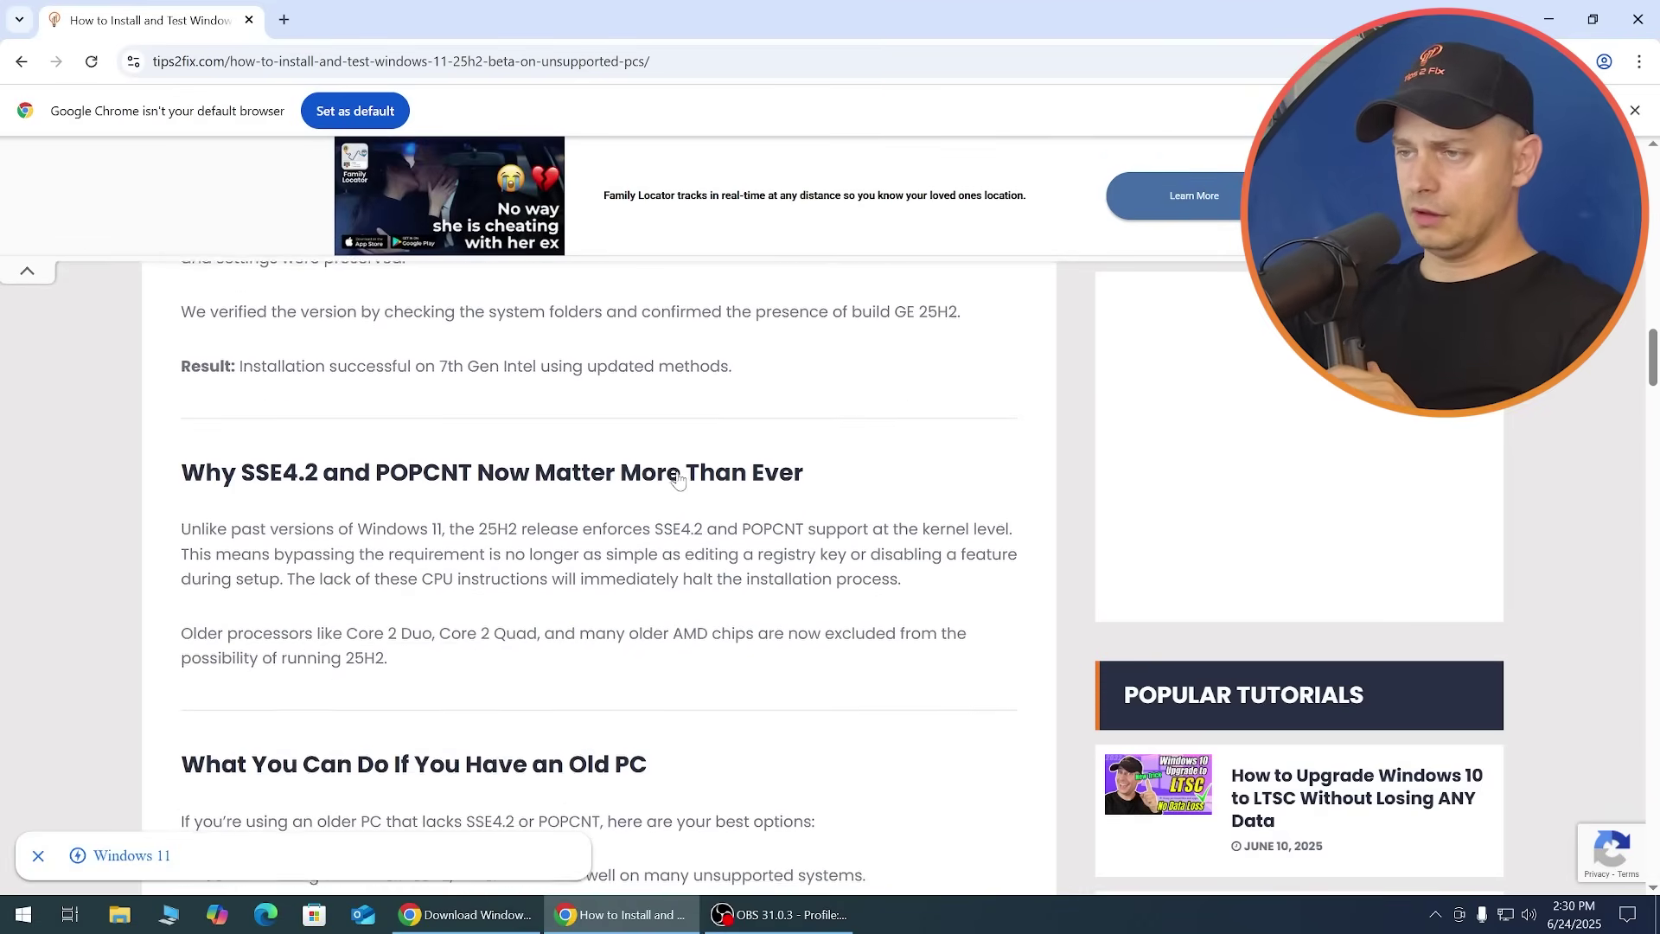
scroll(678, 480, "down", 12)
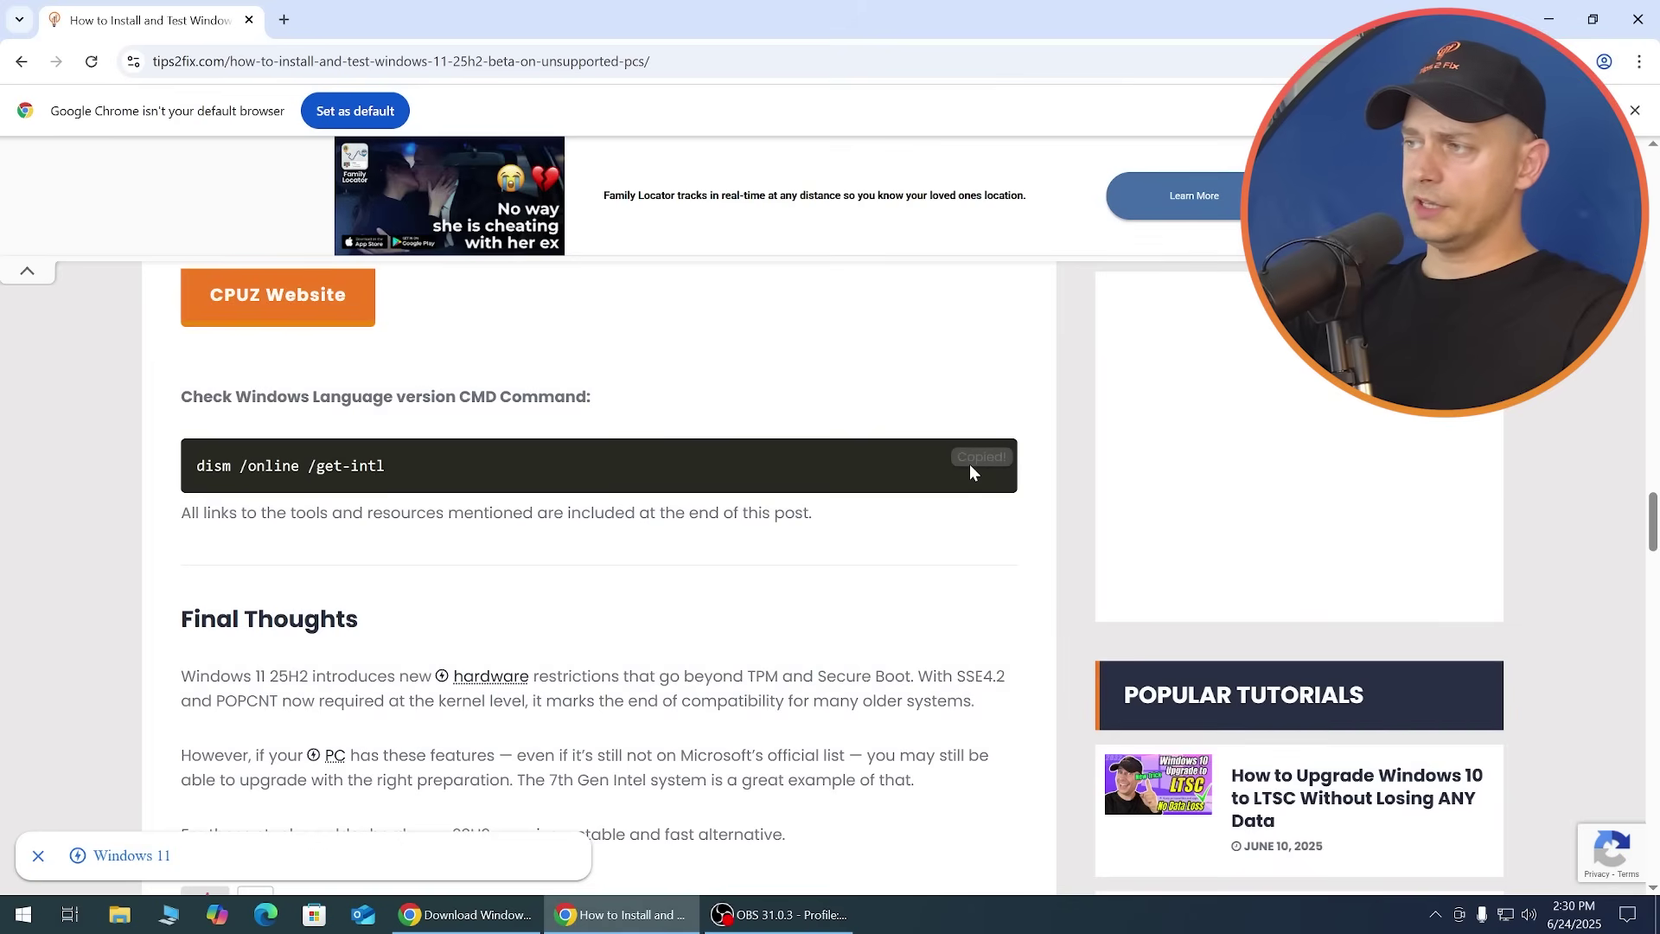
Check the installed Windows language by running "dism /online /get-intl" in an administrator Command Prompt, and minimize the console.
key("super")
type("cmd")
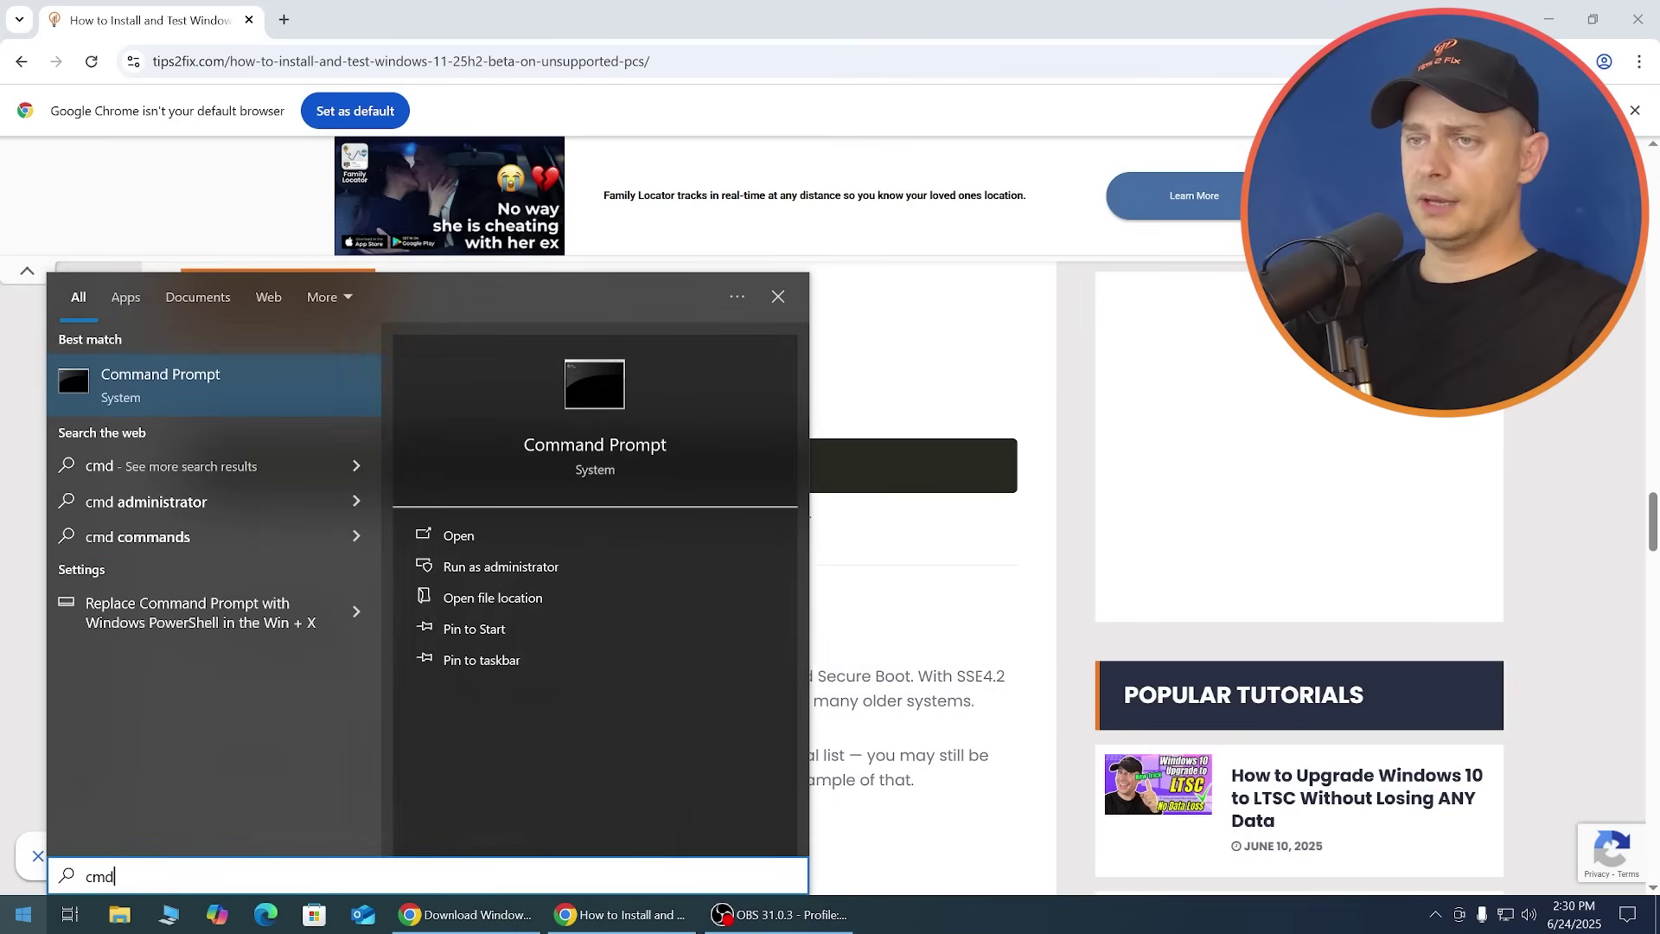
key("ctrl+shift+Return")
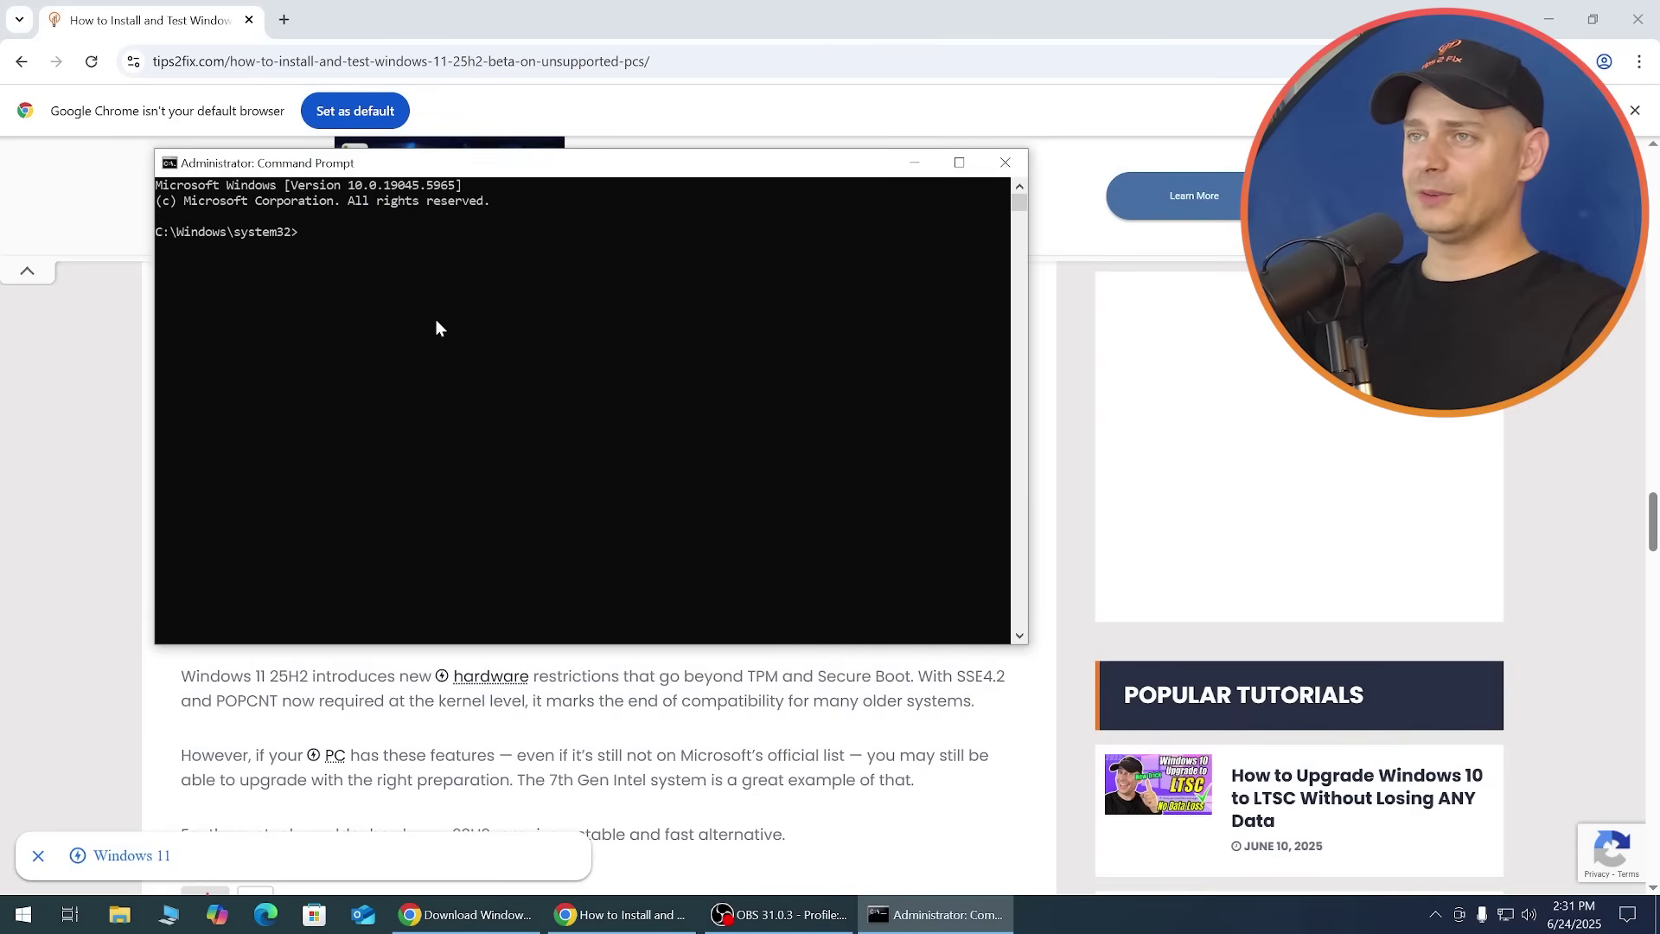
type("dism /online /get-intl")
key("Return")
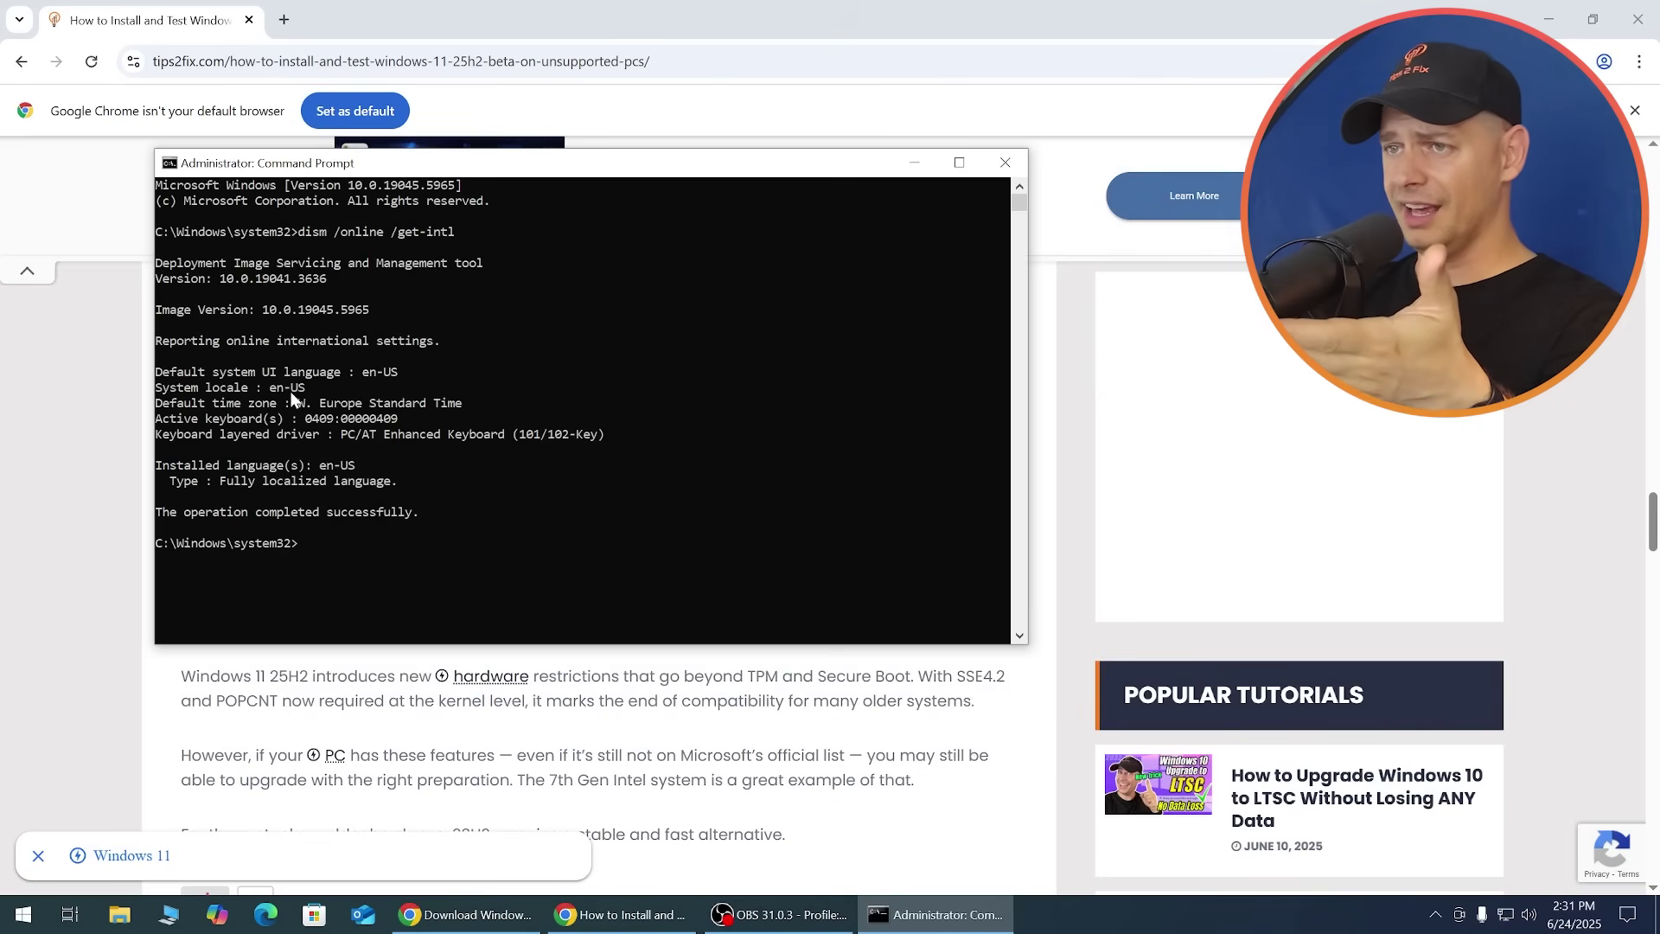
left_click(915, 165)
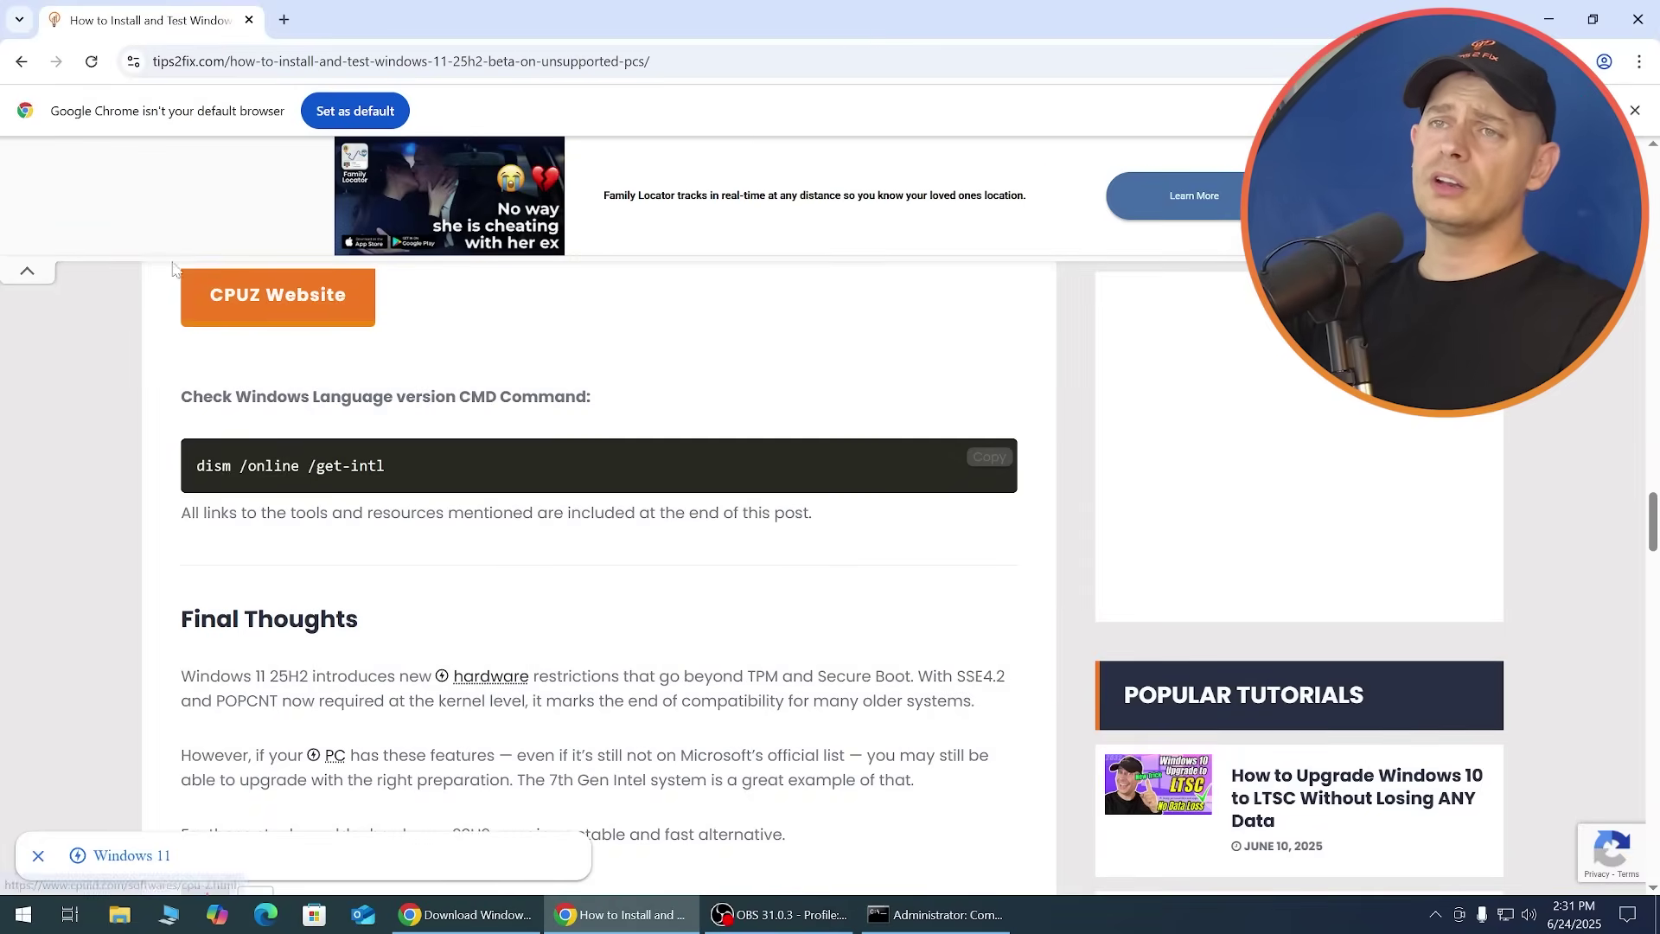
Close the article window, choose English (United States) as the product language for the Windows 11 ISO, and confirm the choice.
left_click(29, 271)
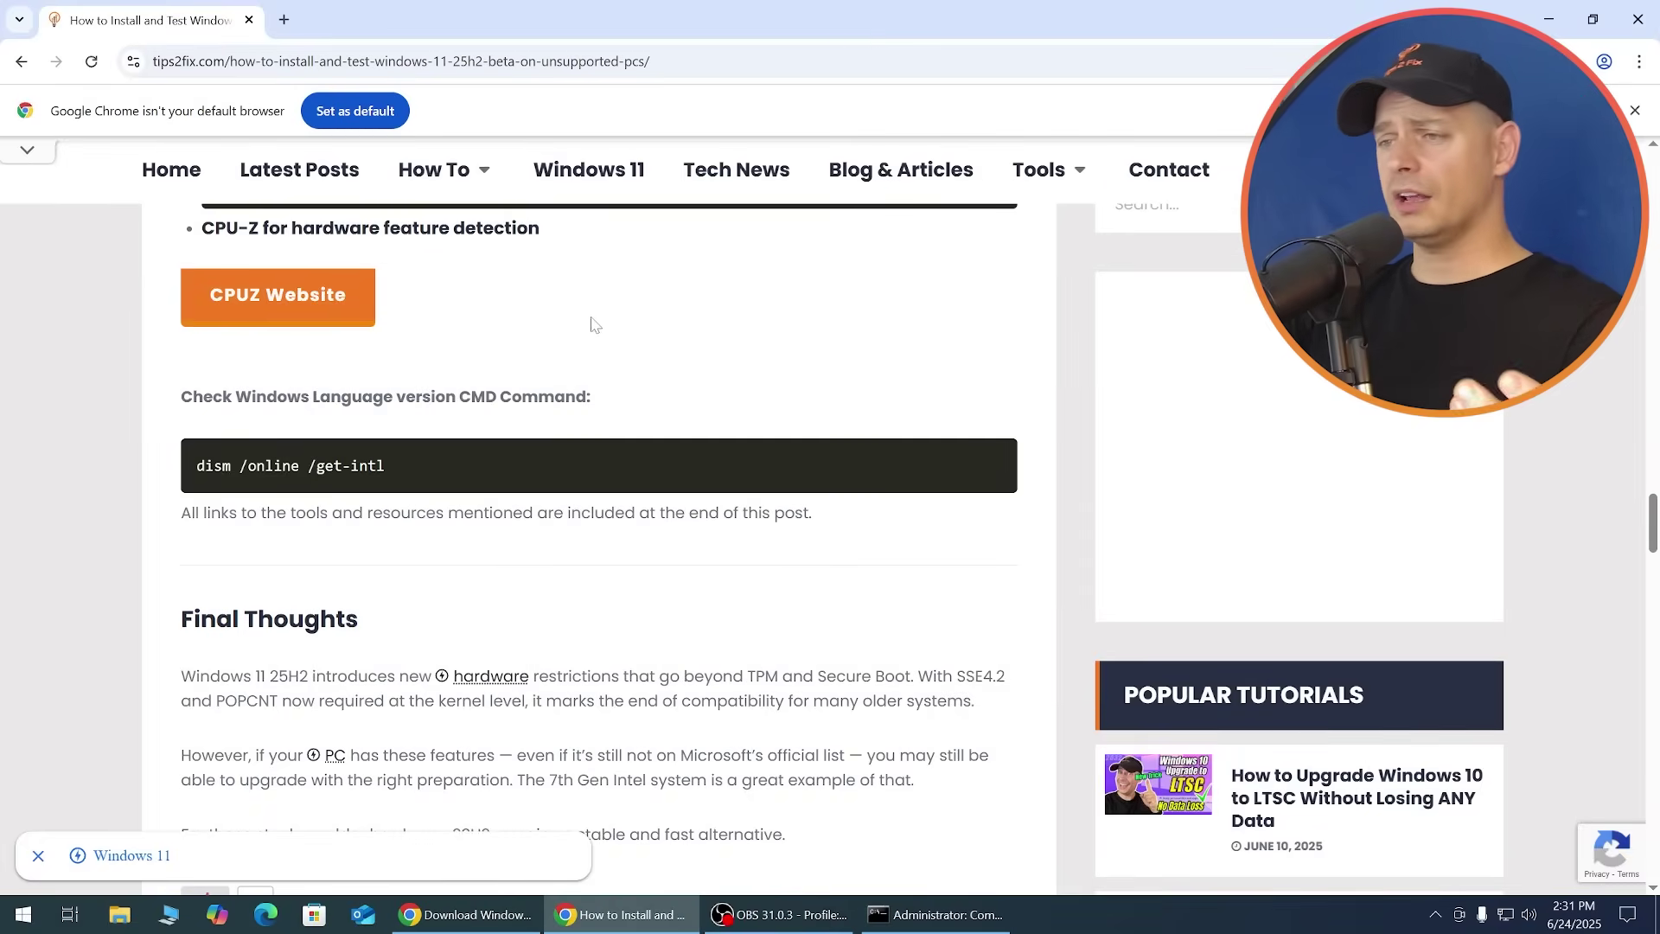
left_click(1637, 19)
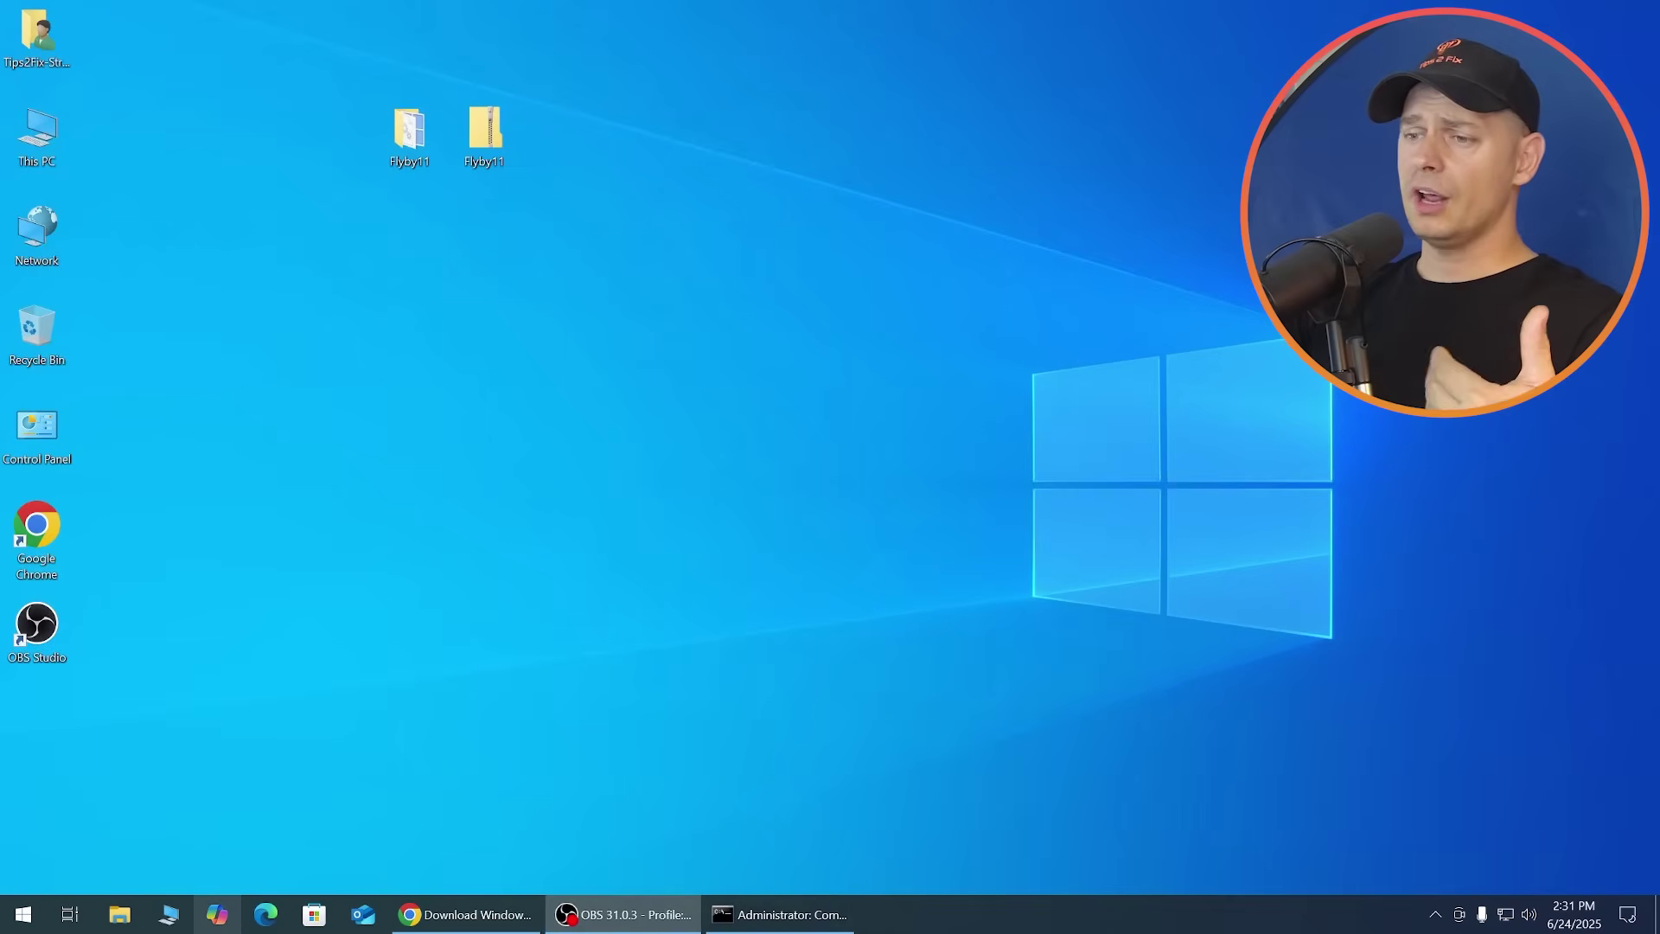
left_click(442, 926)
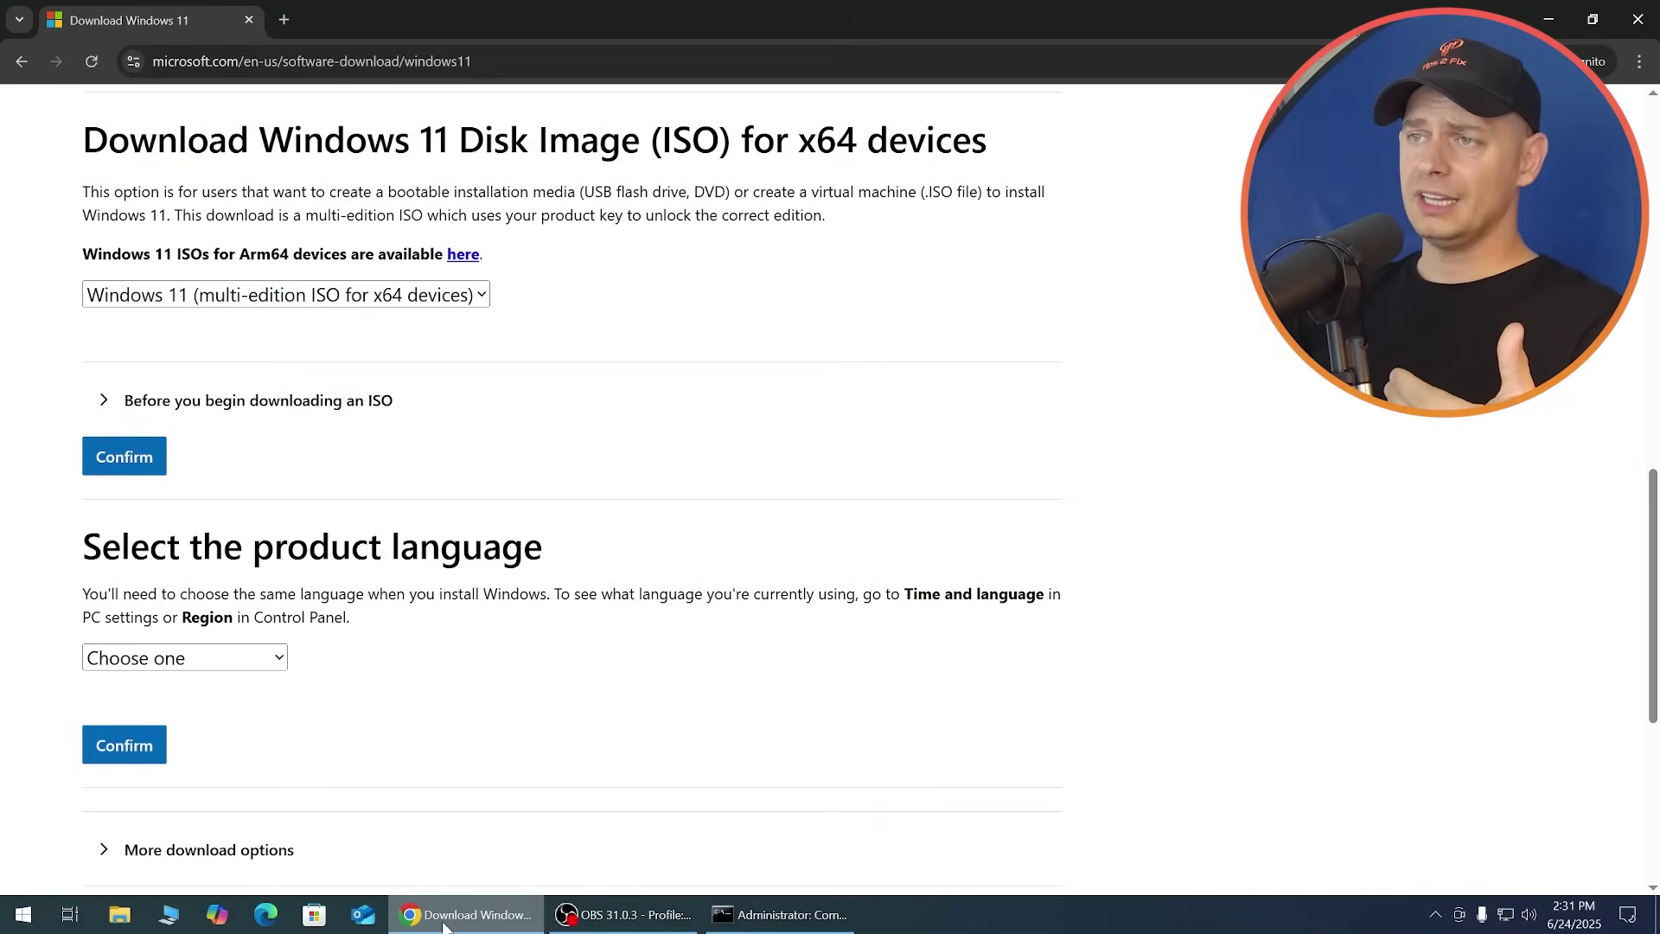
left_click(199, 660)
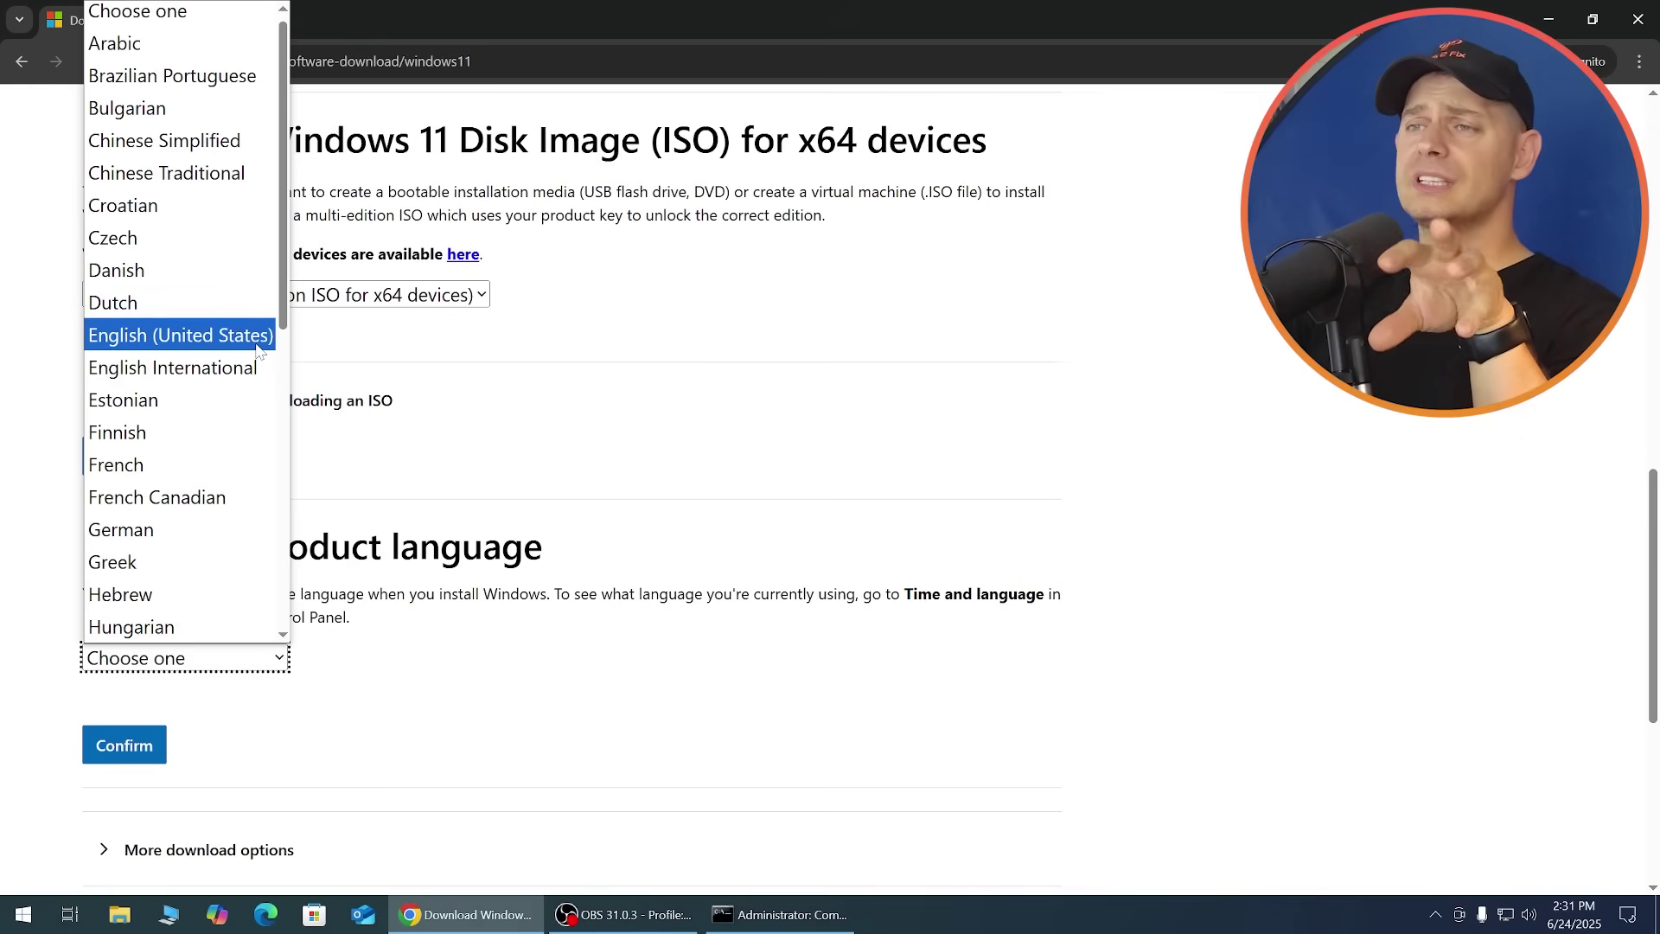
left_click(177, 342)
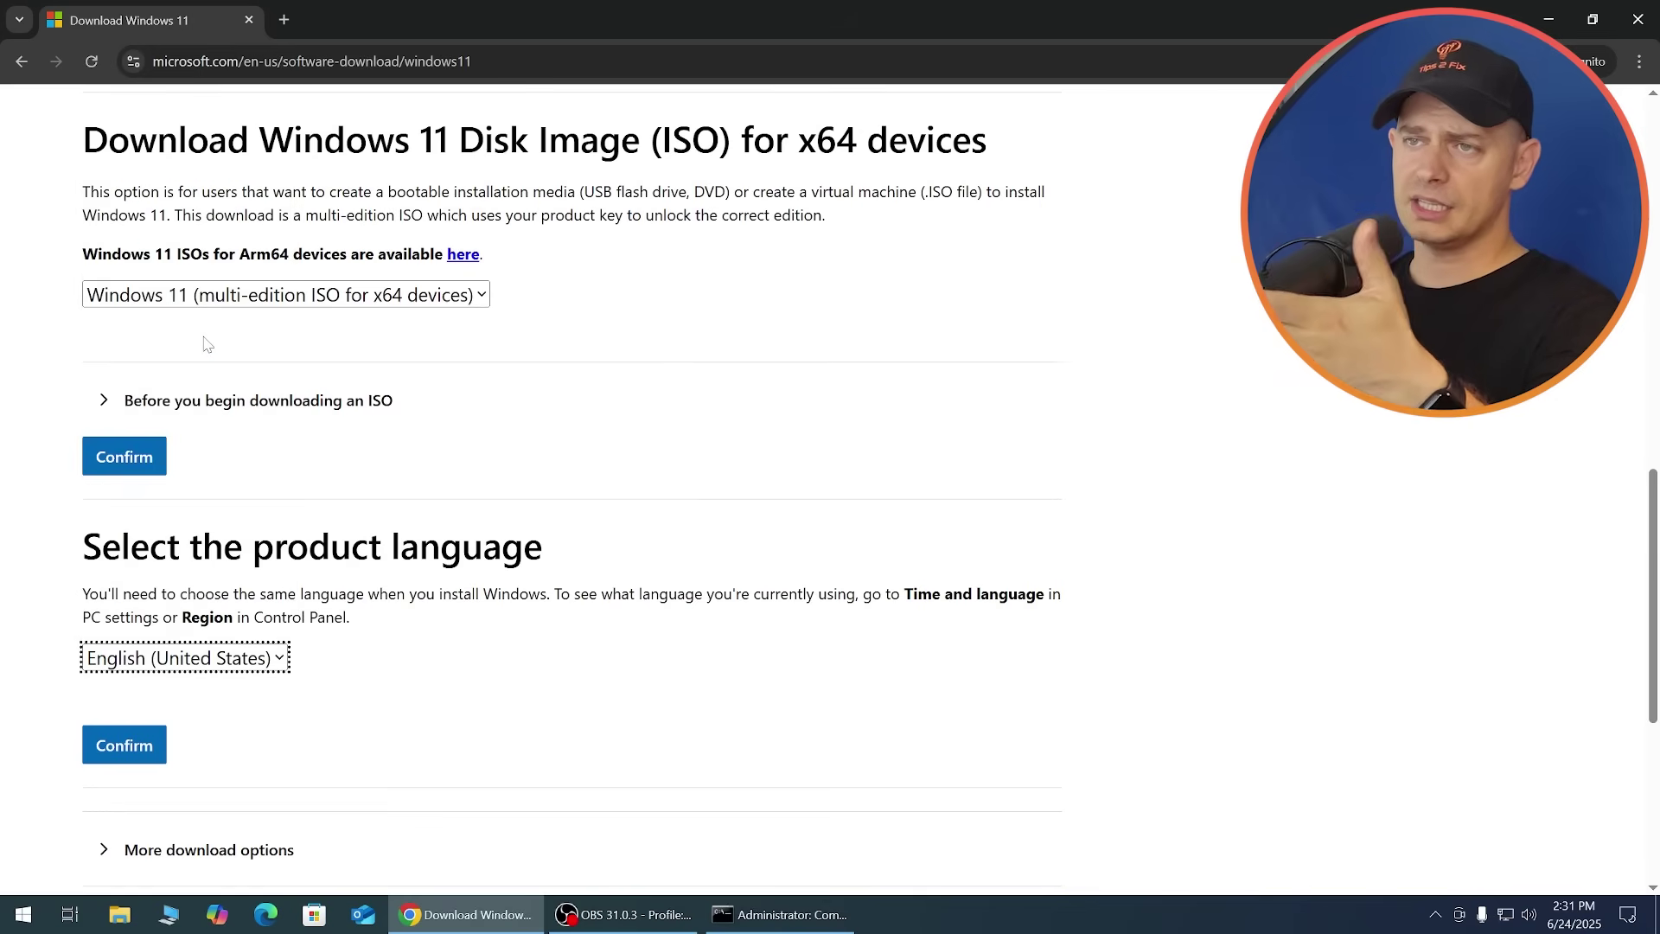
left_click(130, 749)
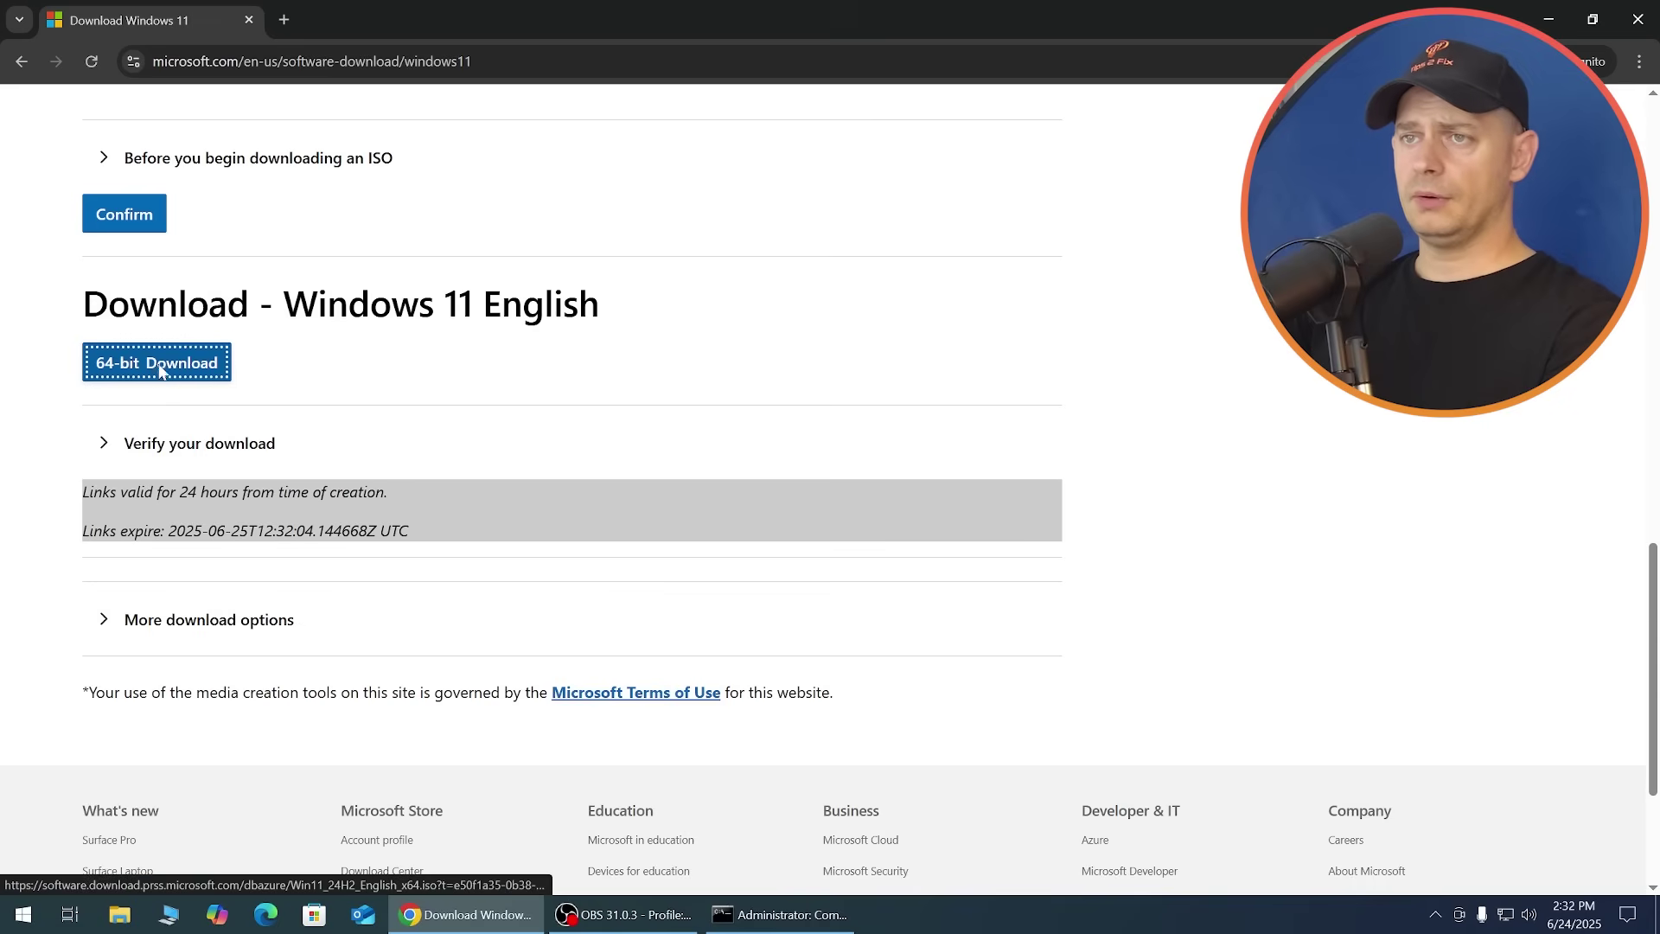
Download the 64-bit Windows 11 ISO and save it to the Desktop as Win11_24H2_English_x64.
left_click(154, 373)
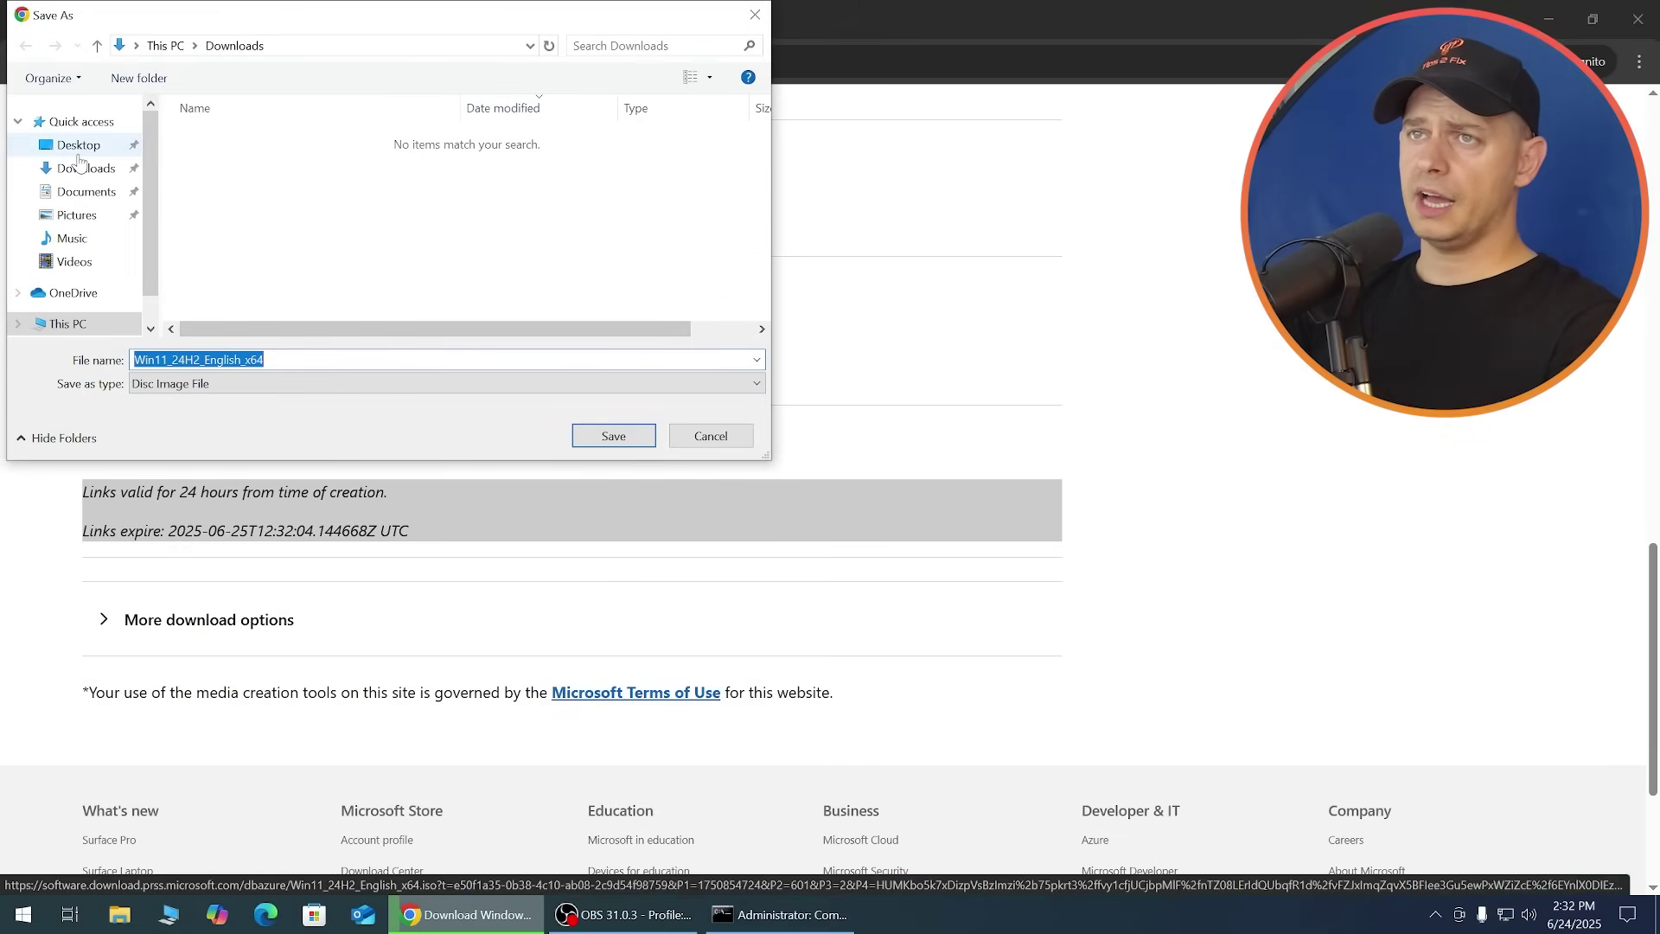
left_click(76, 154)
left_click(611, 442)
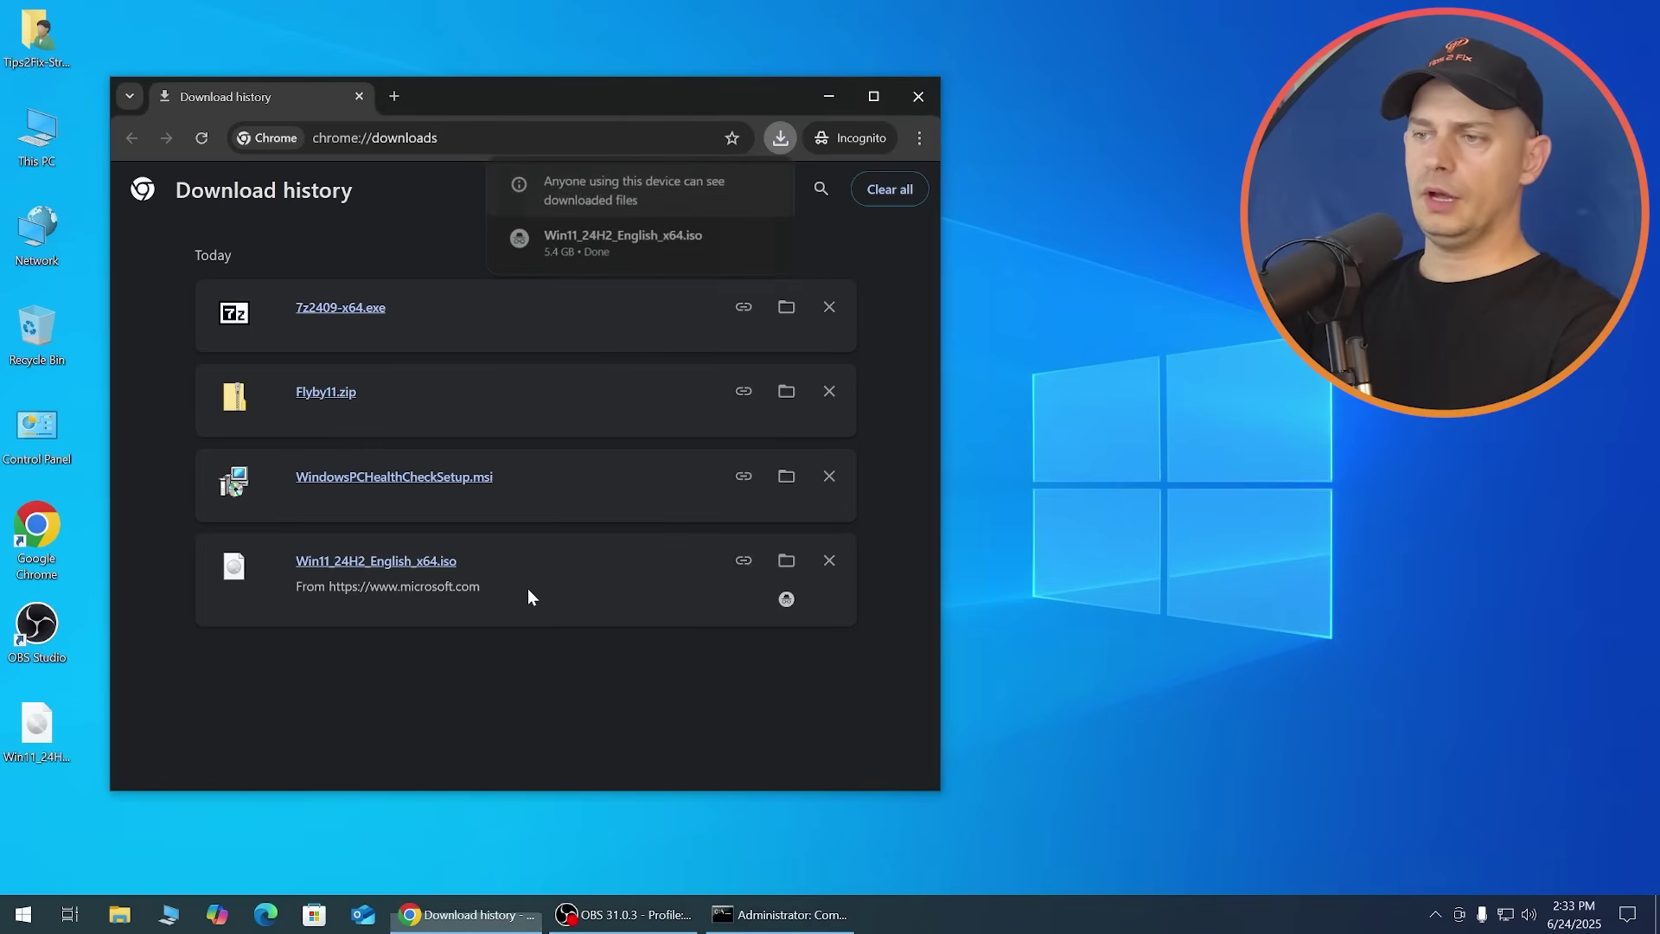
Minimize the browser, place the downloaded ISO below the Flyby11 folder on the desktop, and open that folder.
left_click(828, 97)
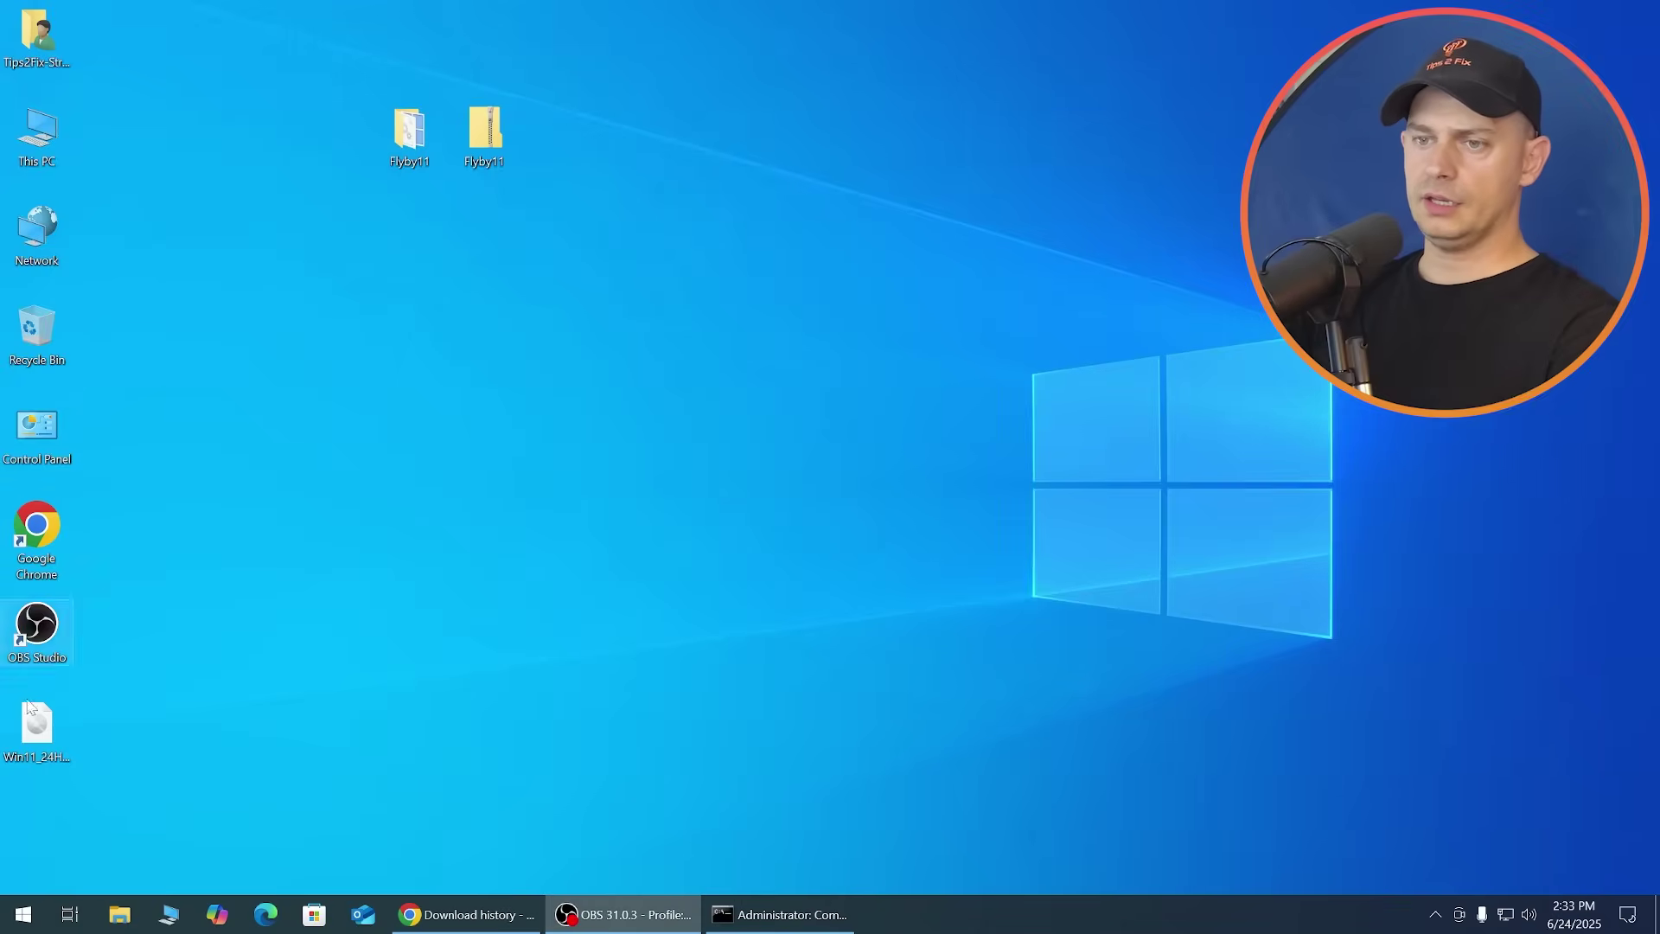
left_click_drag(105, 632, 422, 319)
left_click_drag(435, 248, 435, 248)
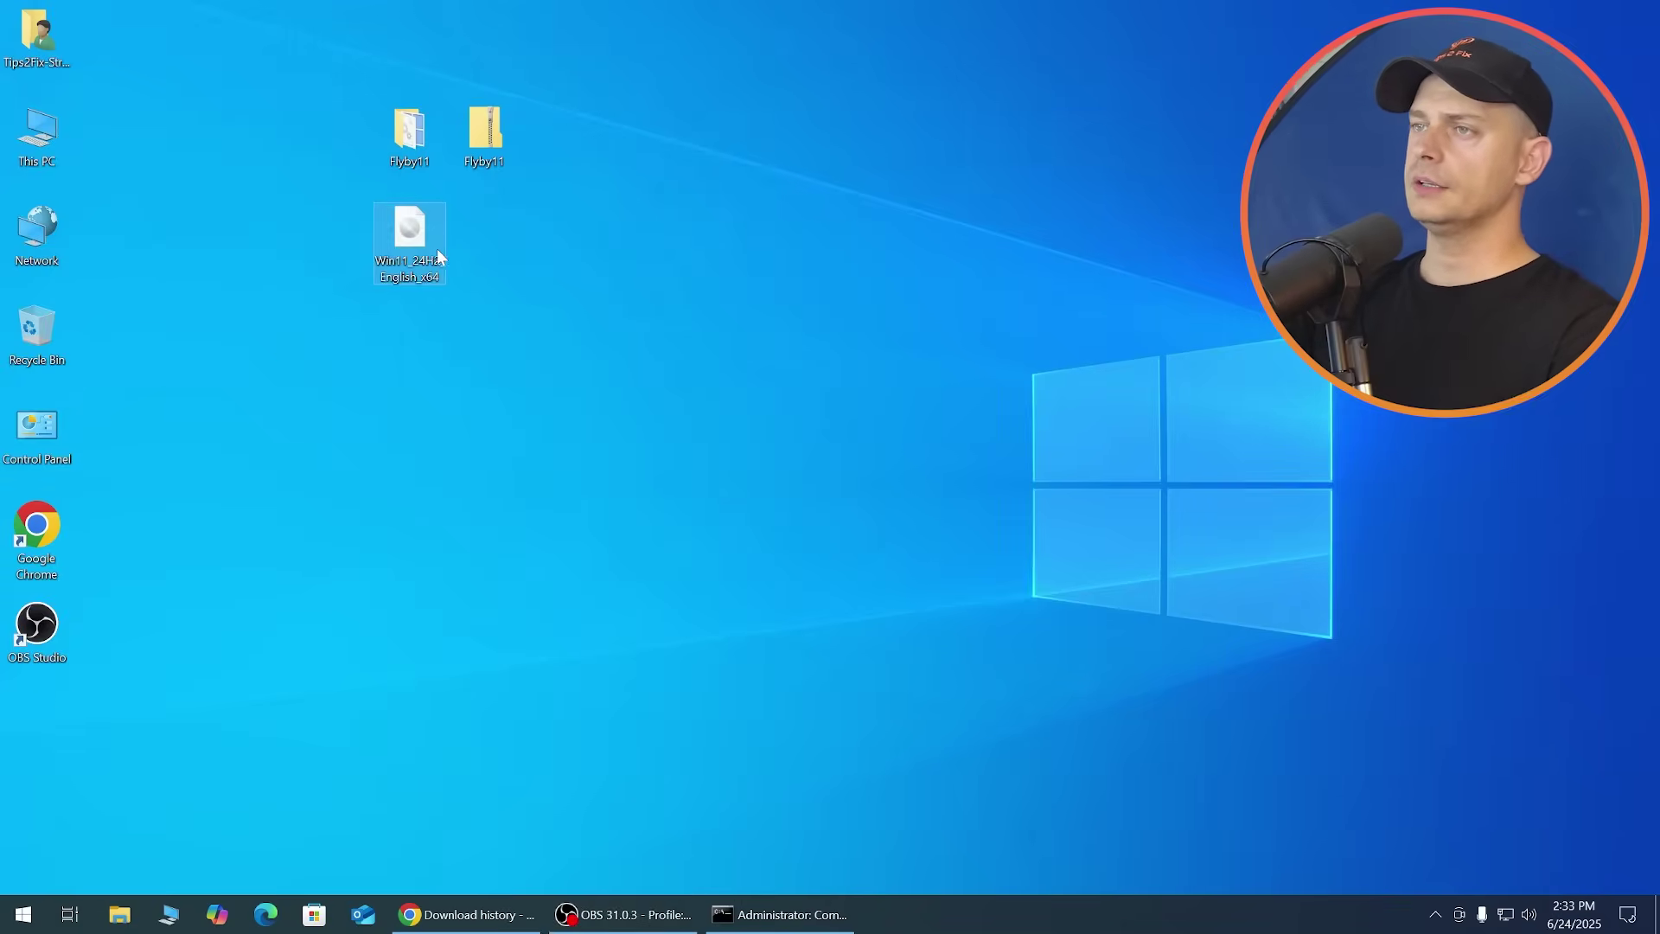
double_click(409, 130)
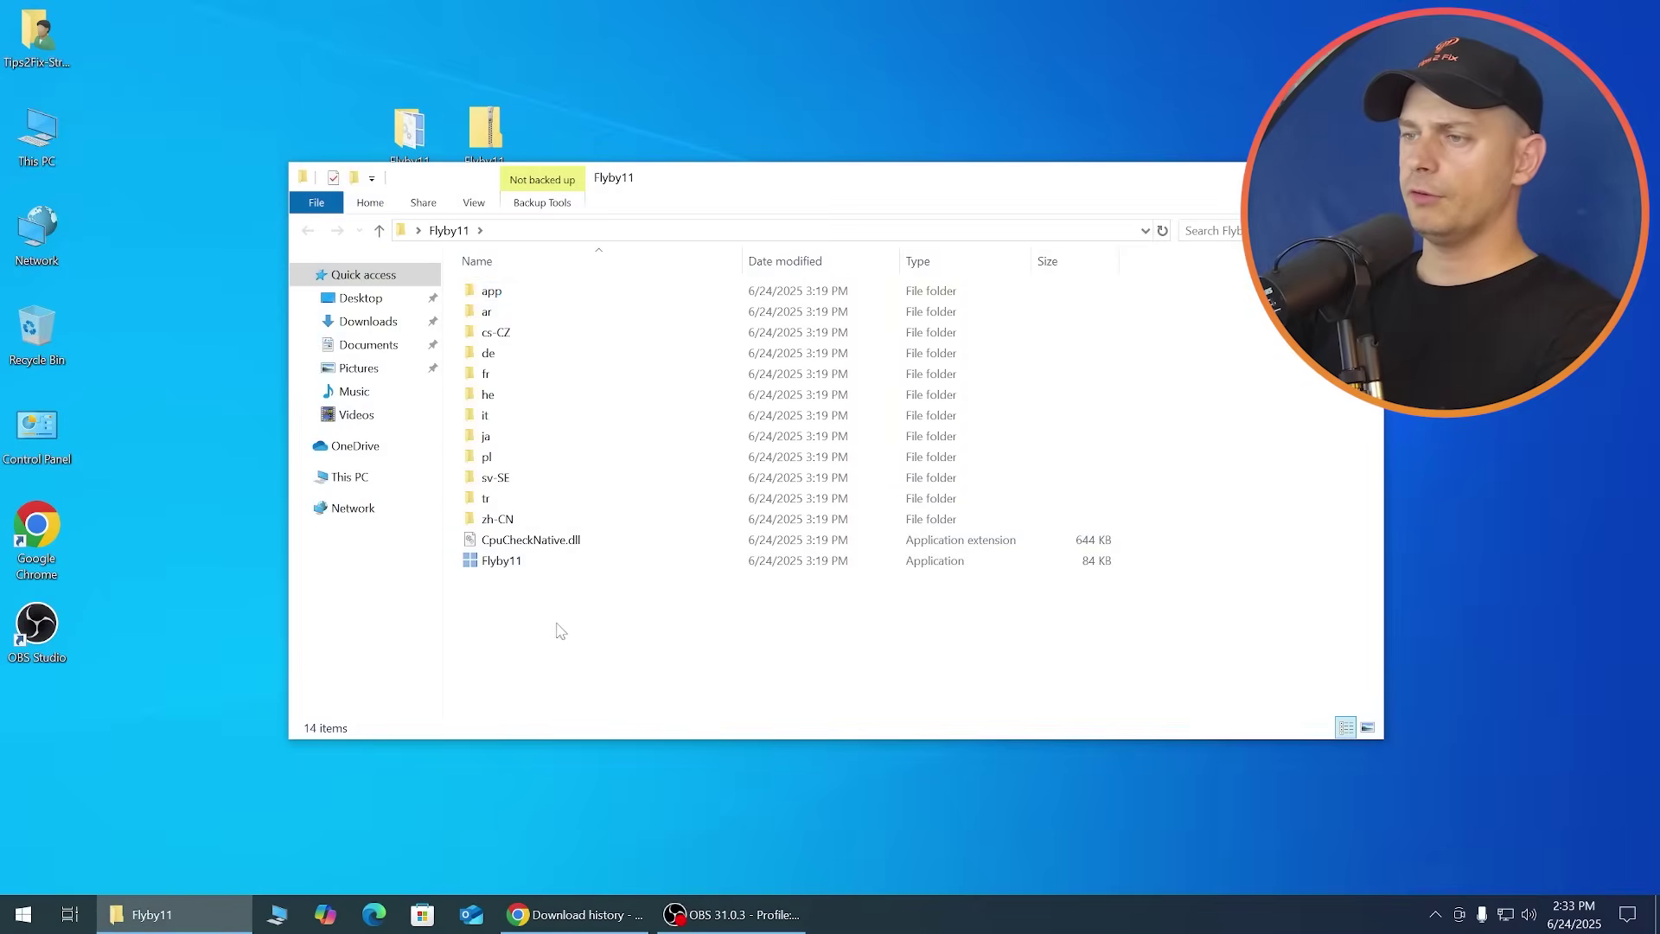
double_click(500, 560)
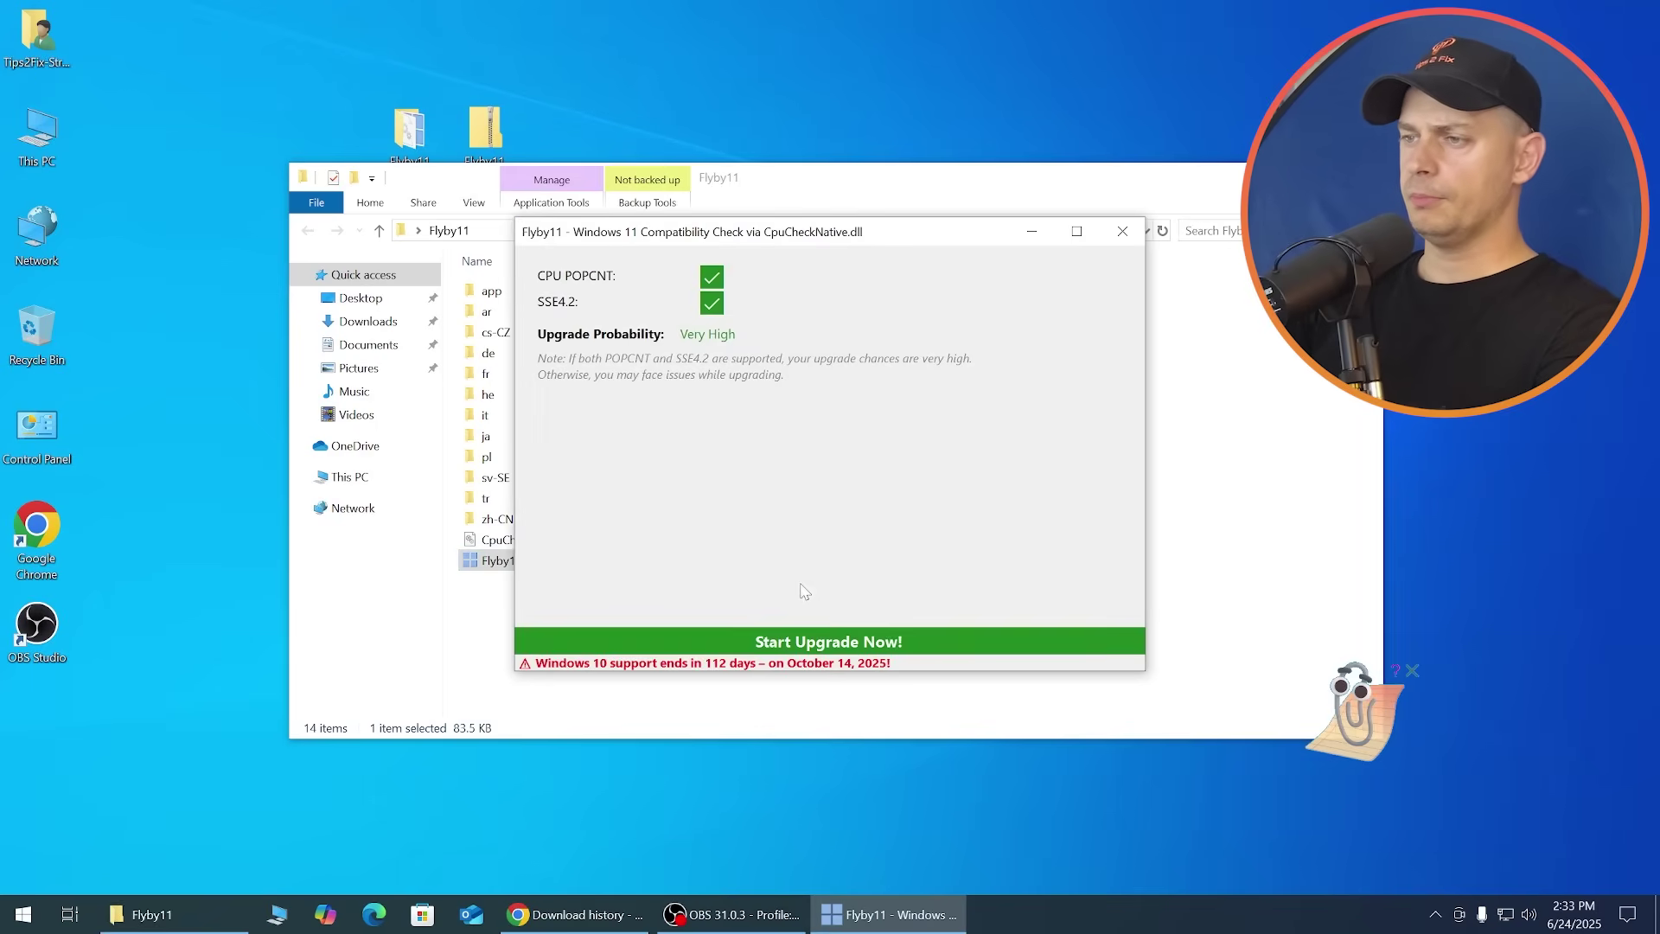
left_click(1122, 231)
left_click(1252, 148)
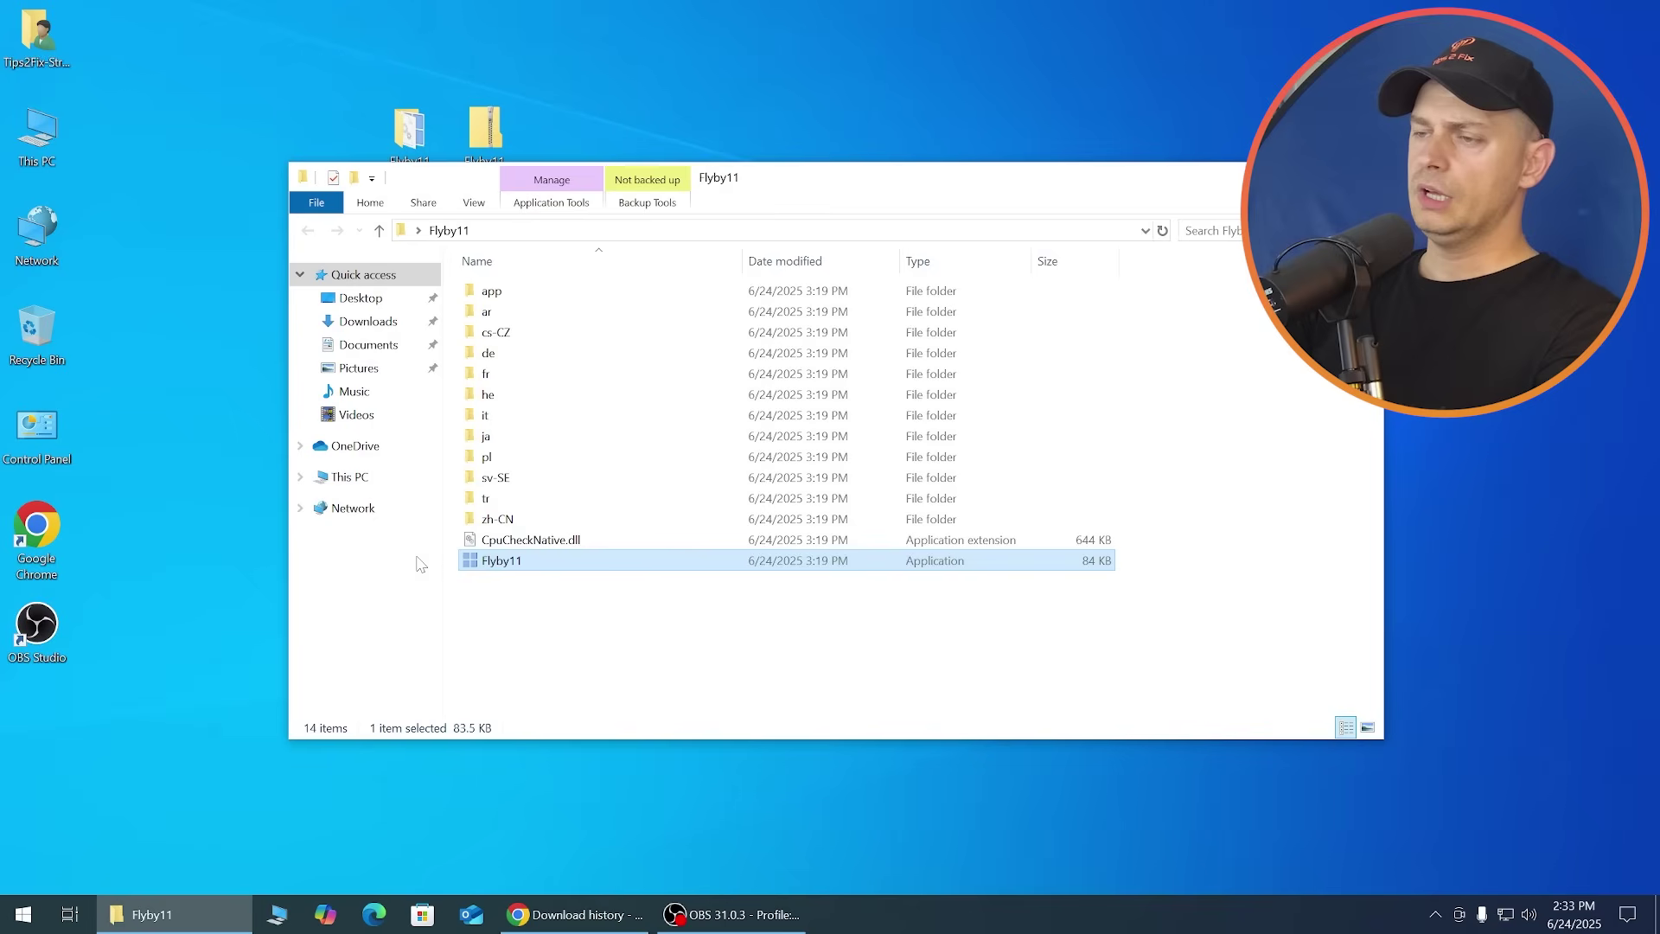
Run the Flyby11 application as administrator and start the upgrade from its compatibility check.
right_click(504, 560)
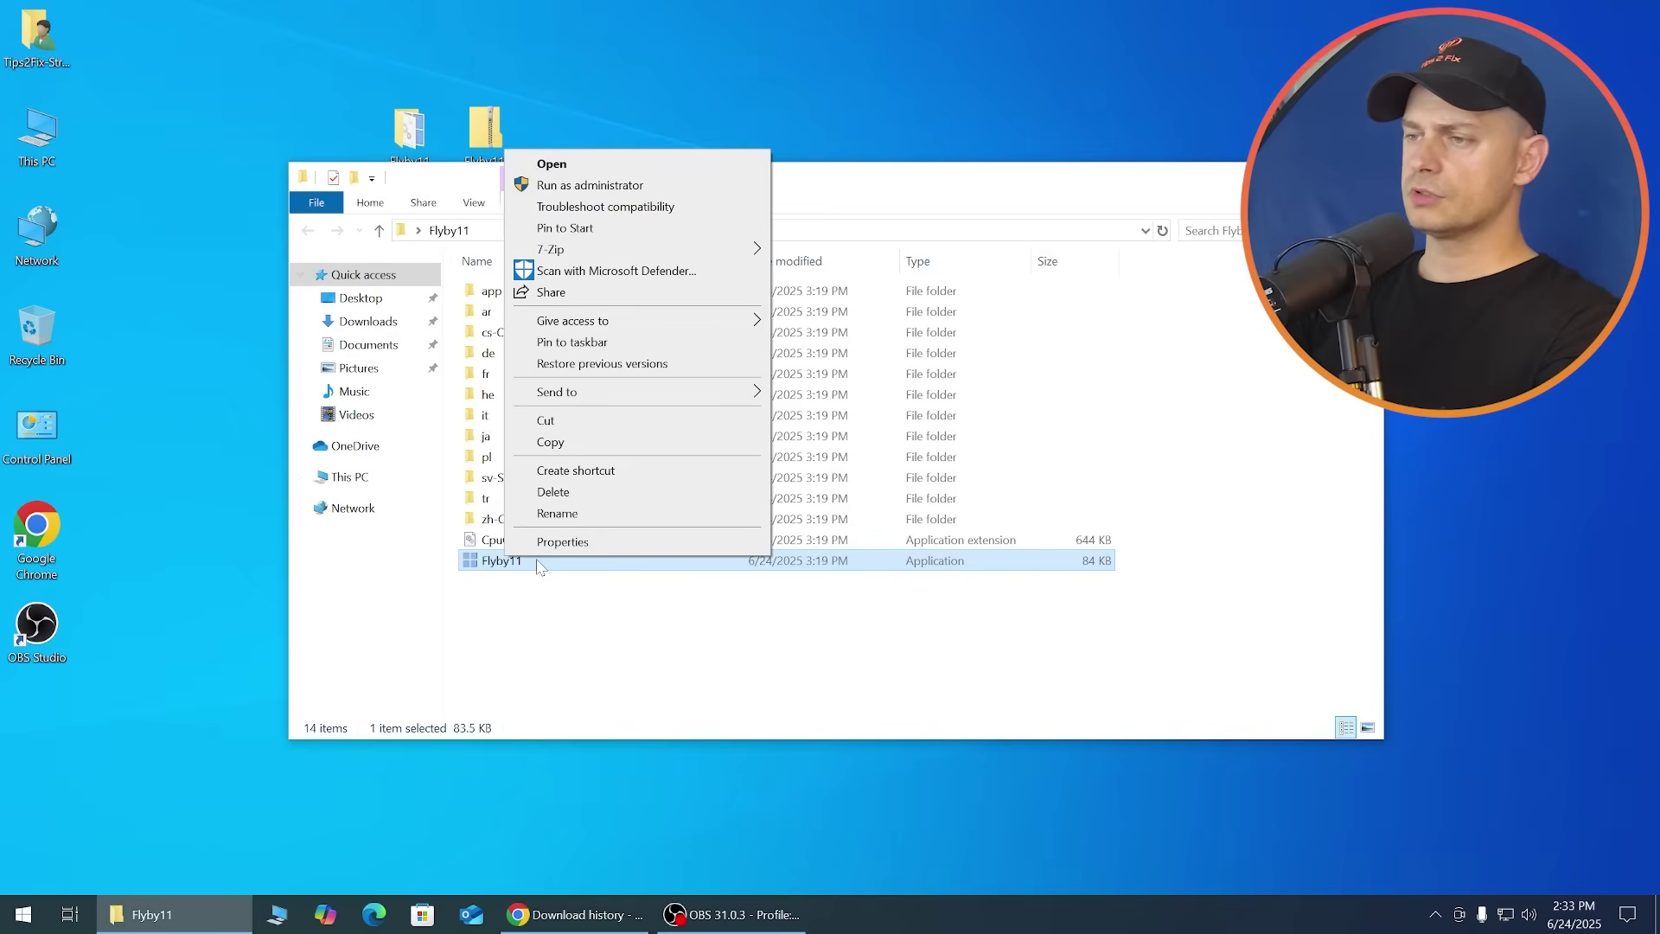
left_click(584, 185)
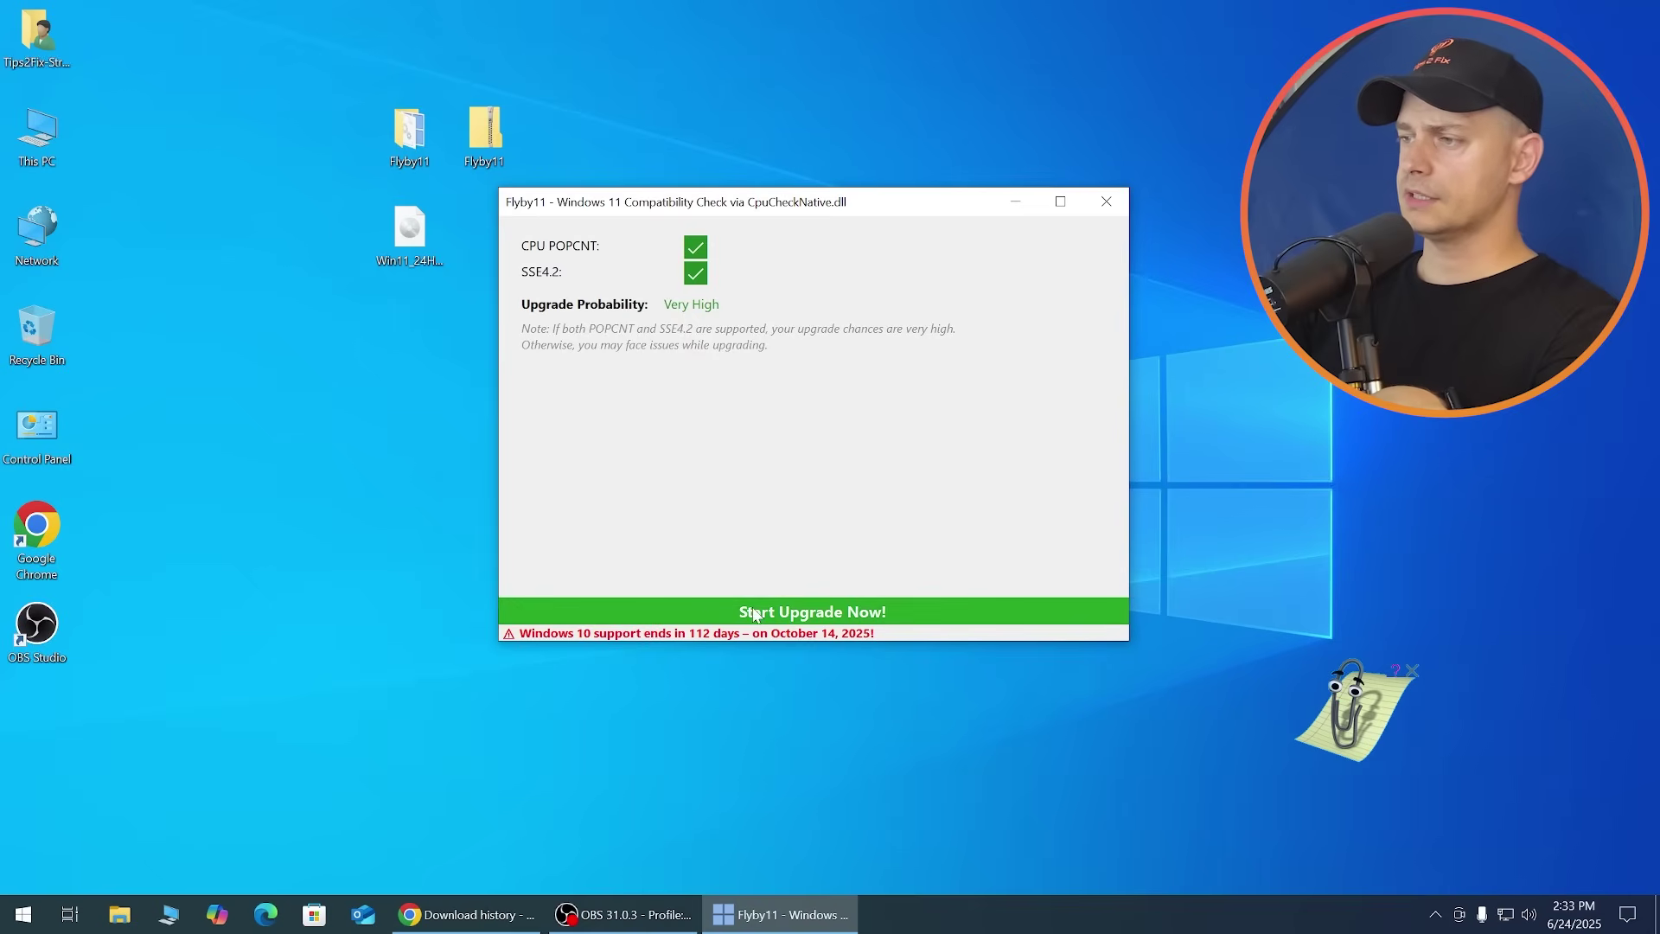
left_click(701, 606)
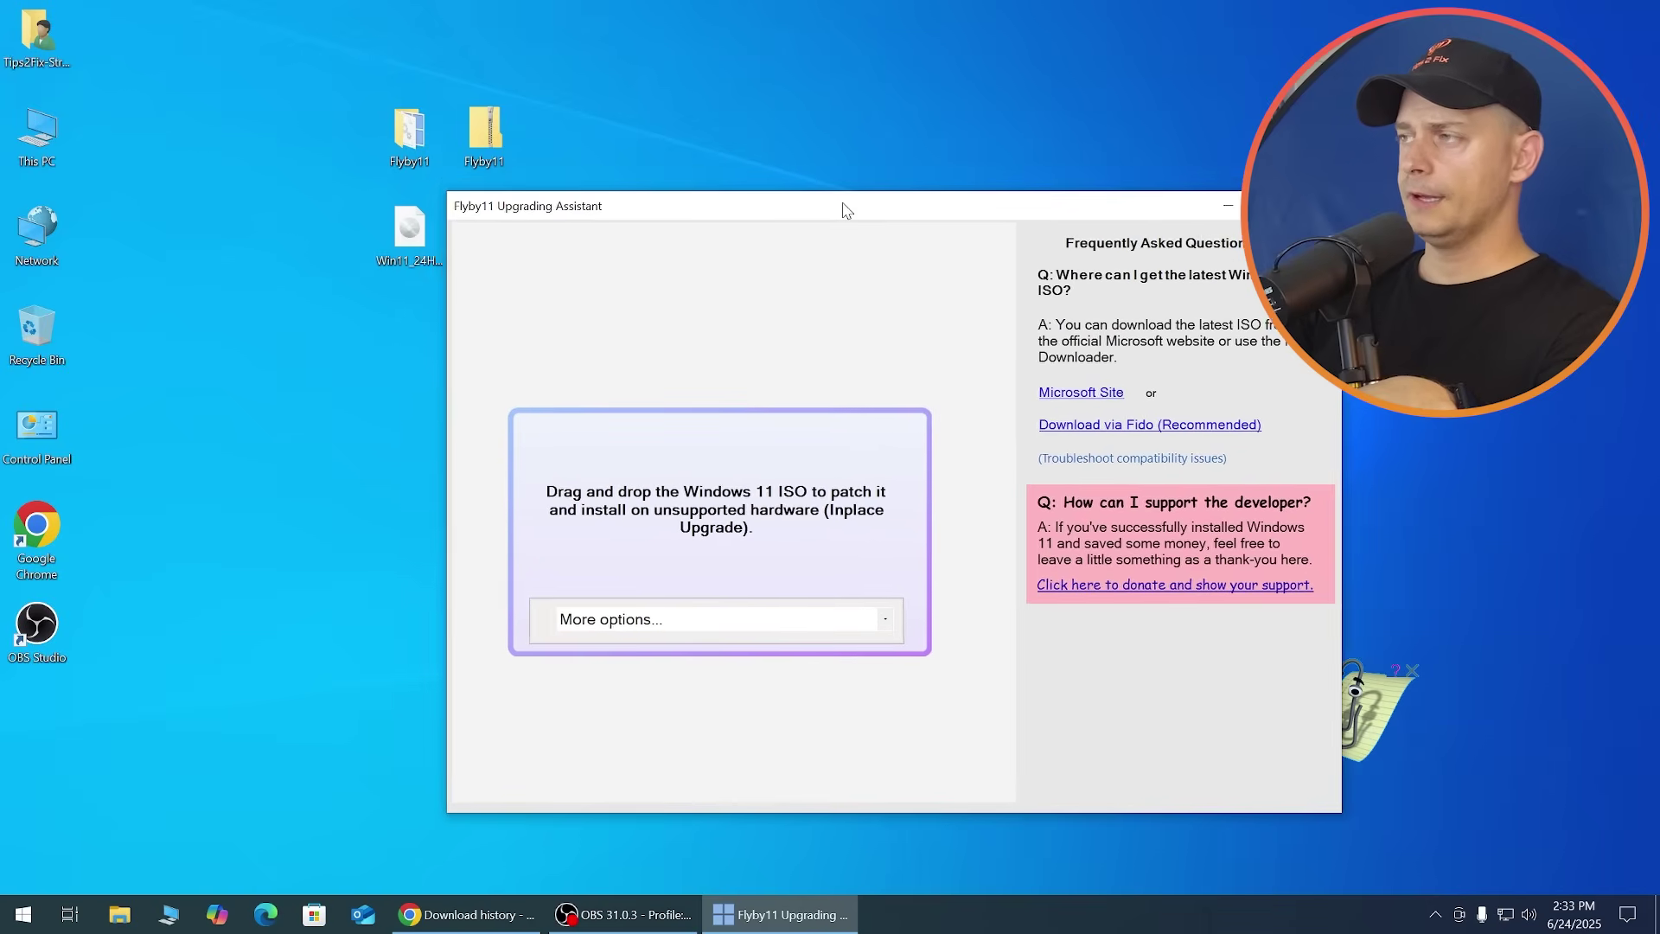
Load Win11_24H2_English_x64 from the Desktop into the Flyby11 Upgrading Assistant for patching, and let the Windows 11 installation proceed.
left_click_drag(383, 232, 303, 282)
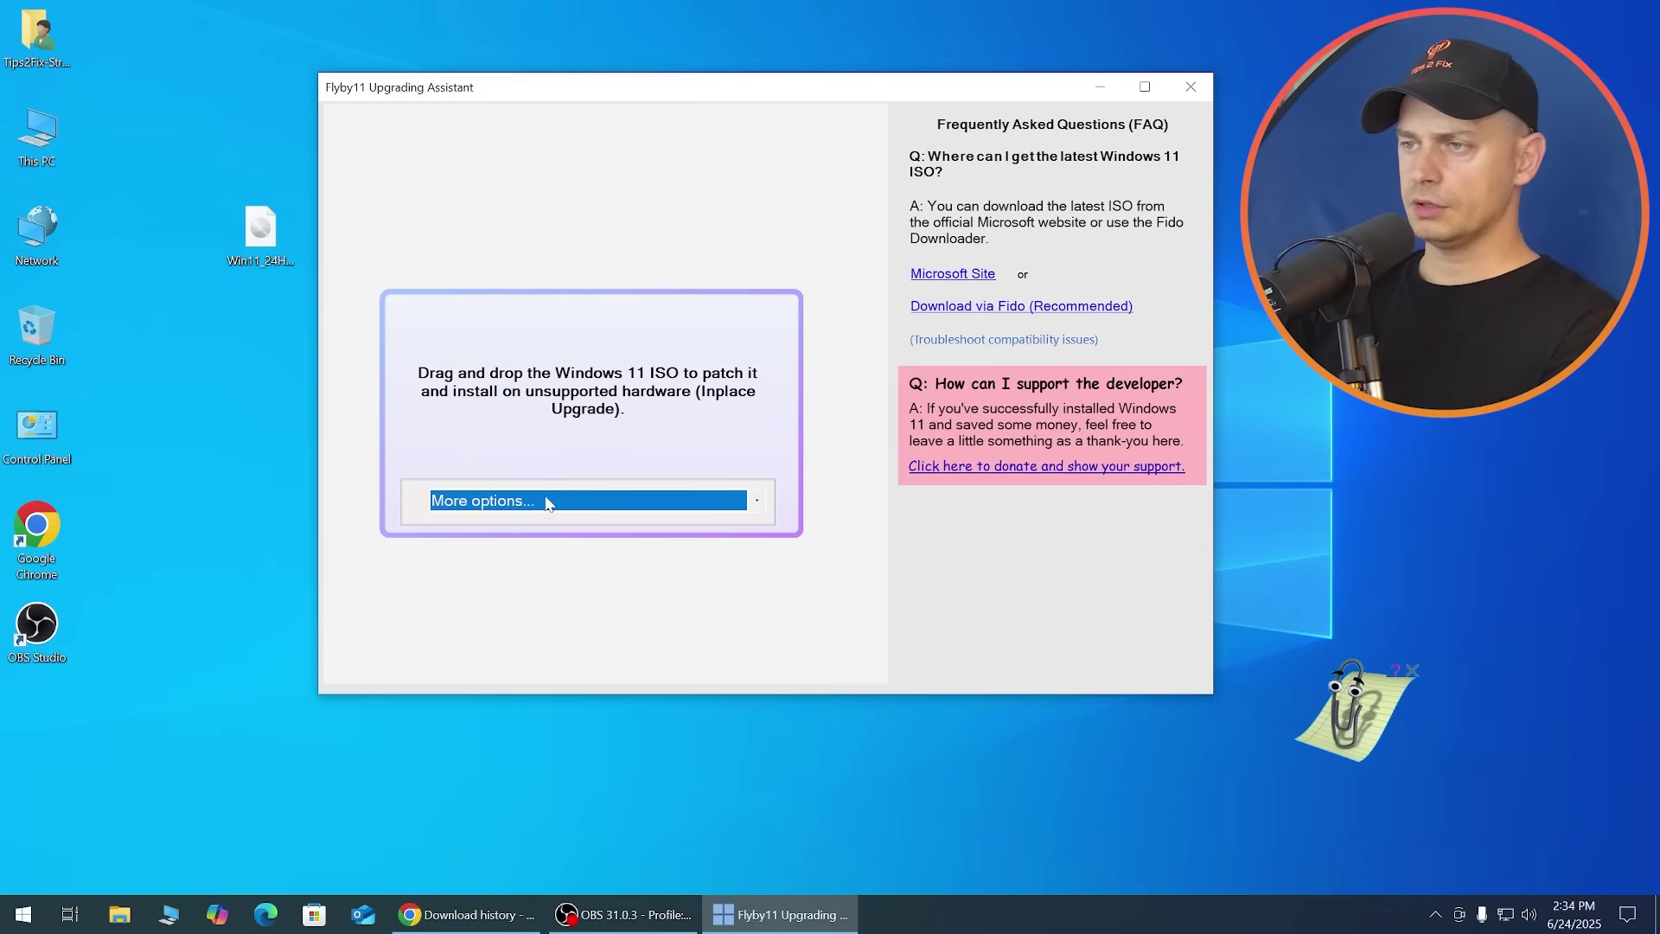
left_click(549, 501)
left_click(511, 542)
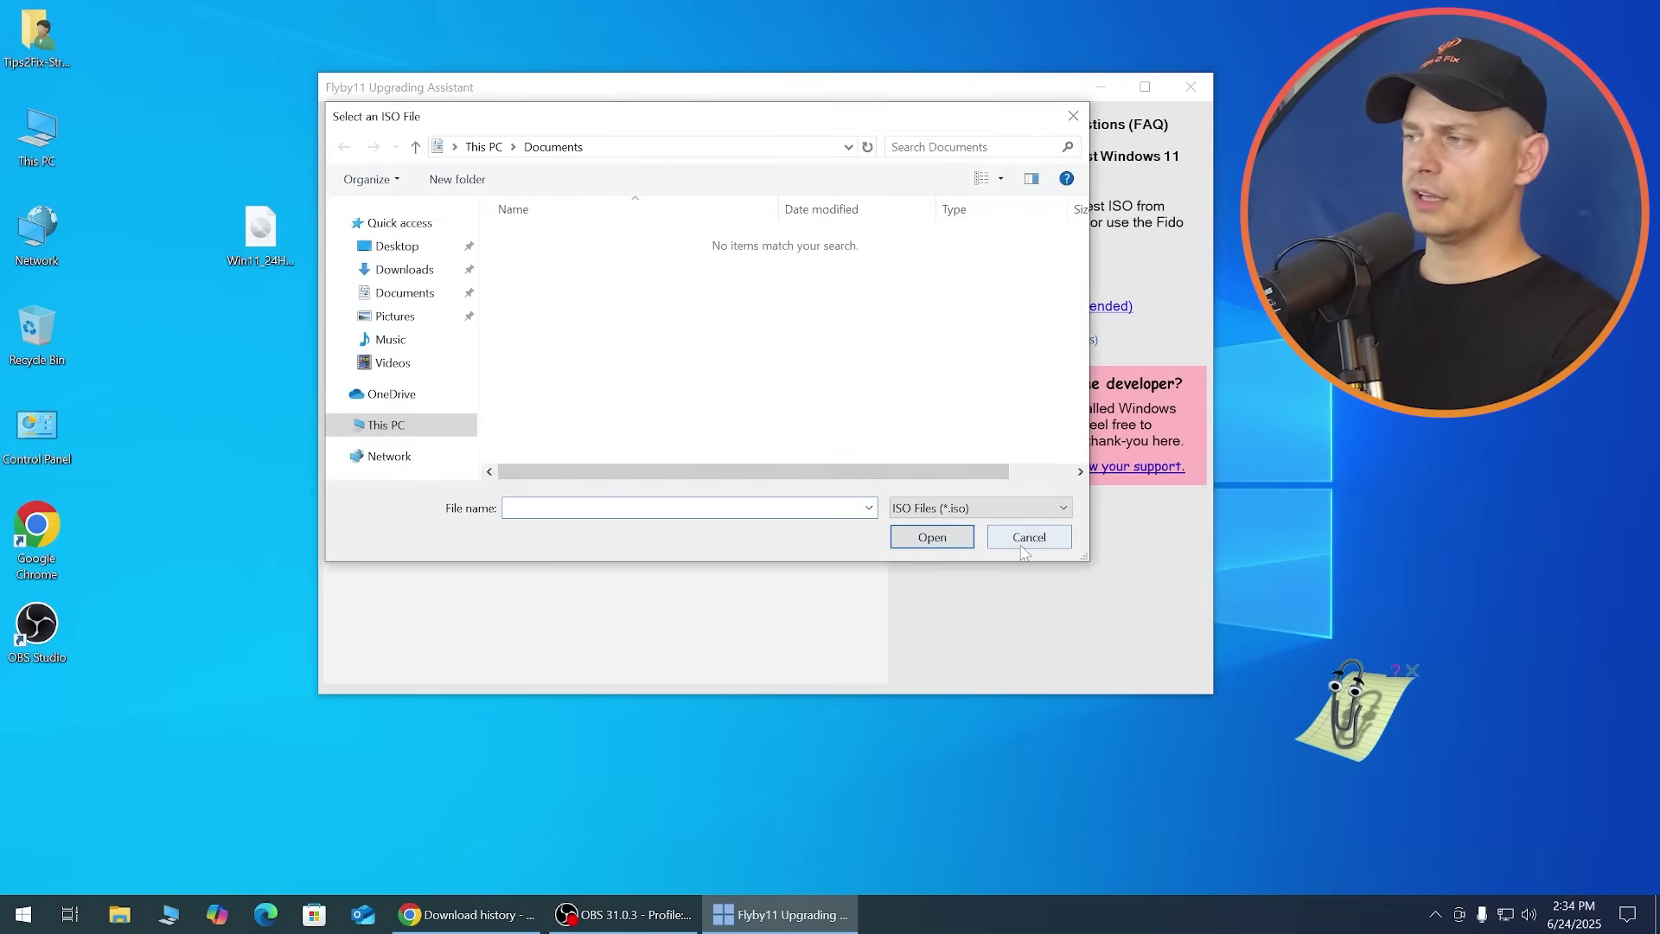
left_click(395, 246)
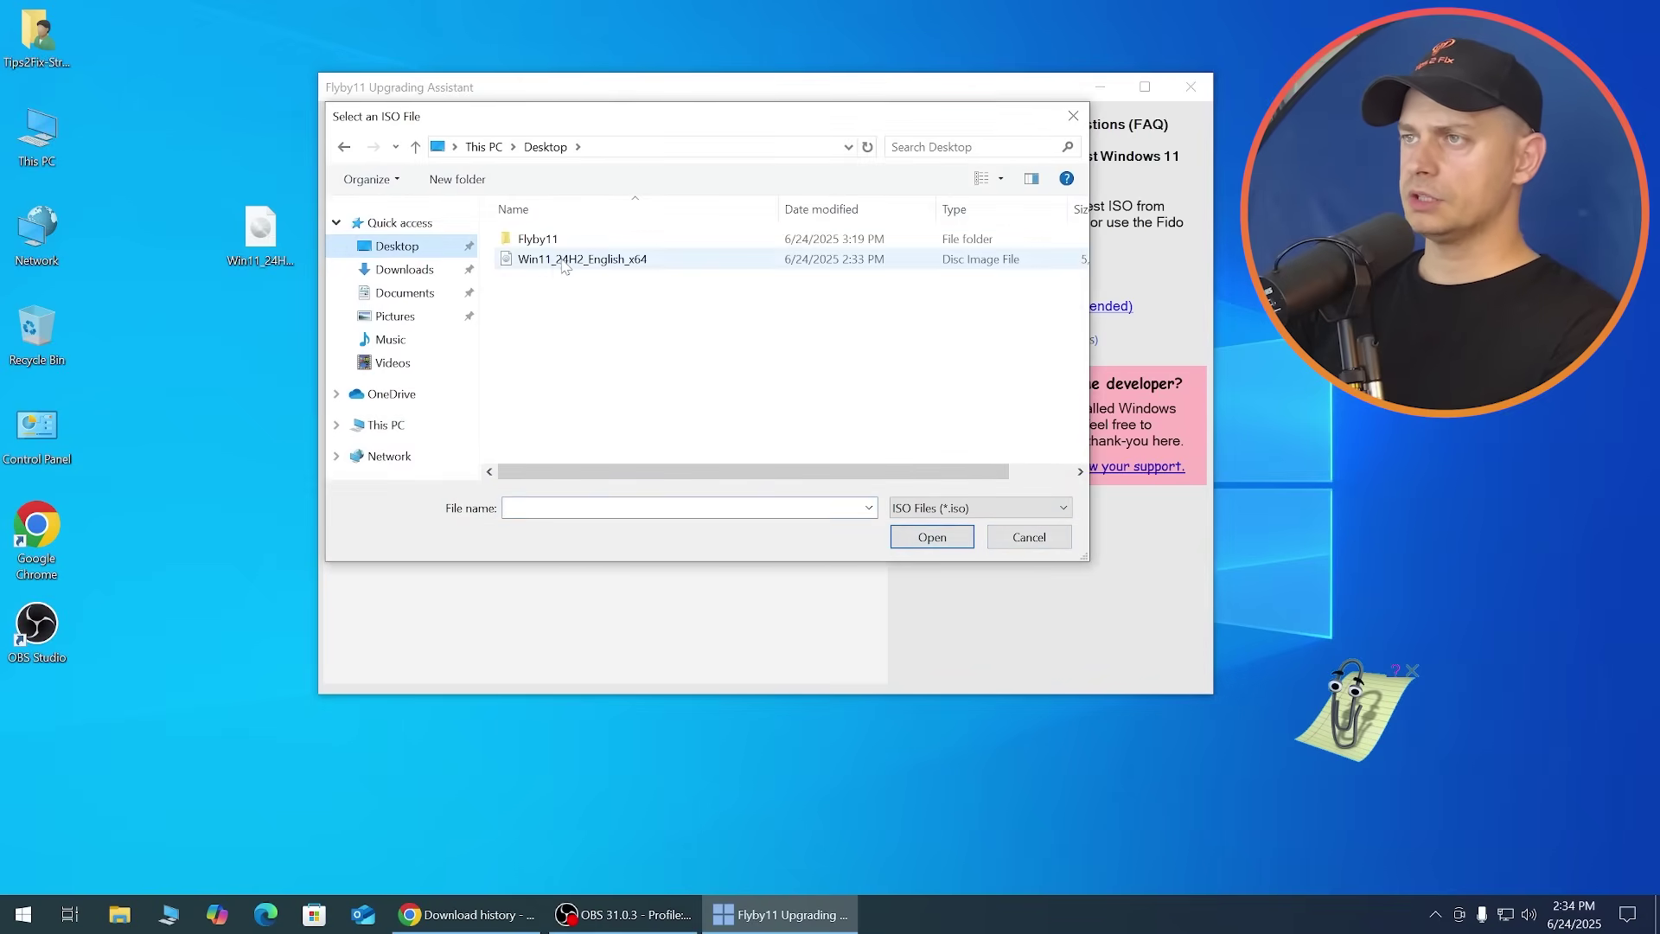
left_click(568, 260)
left_click(933, 537)
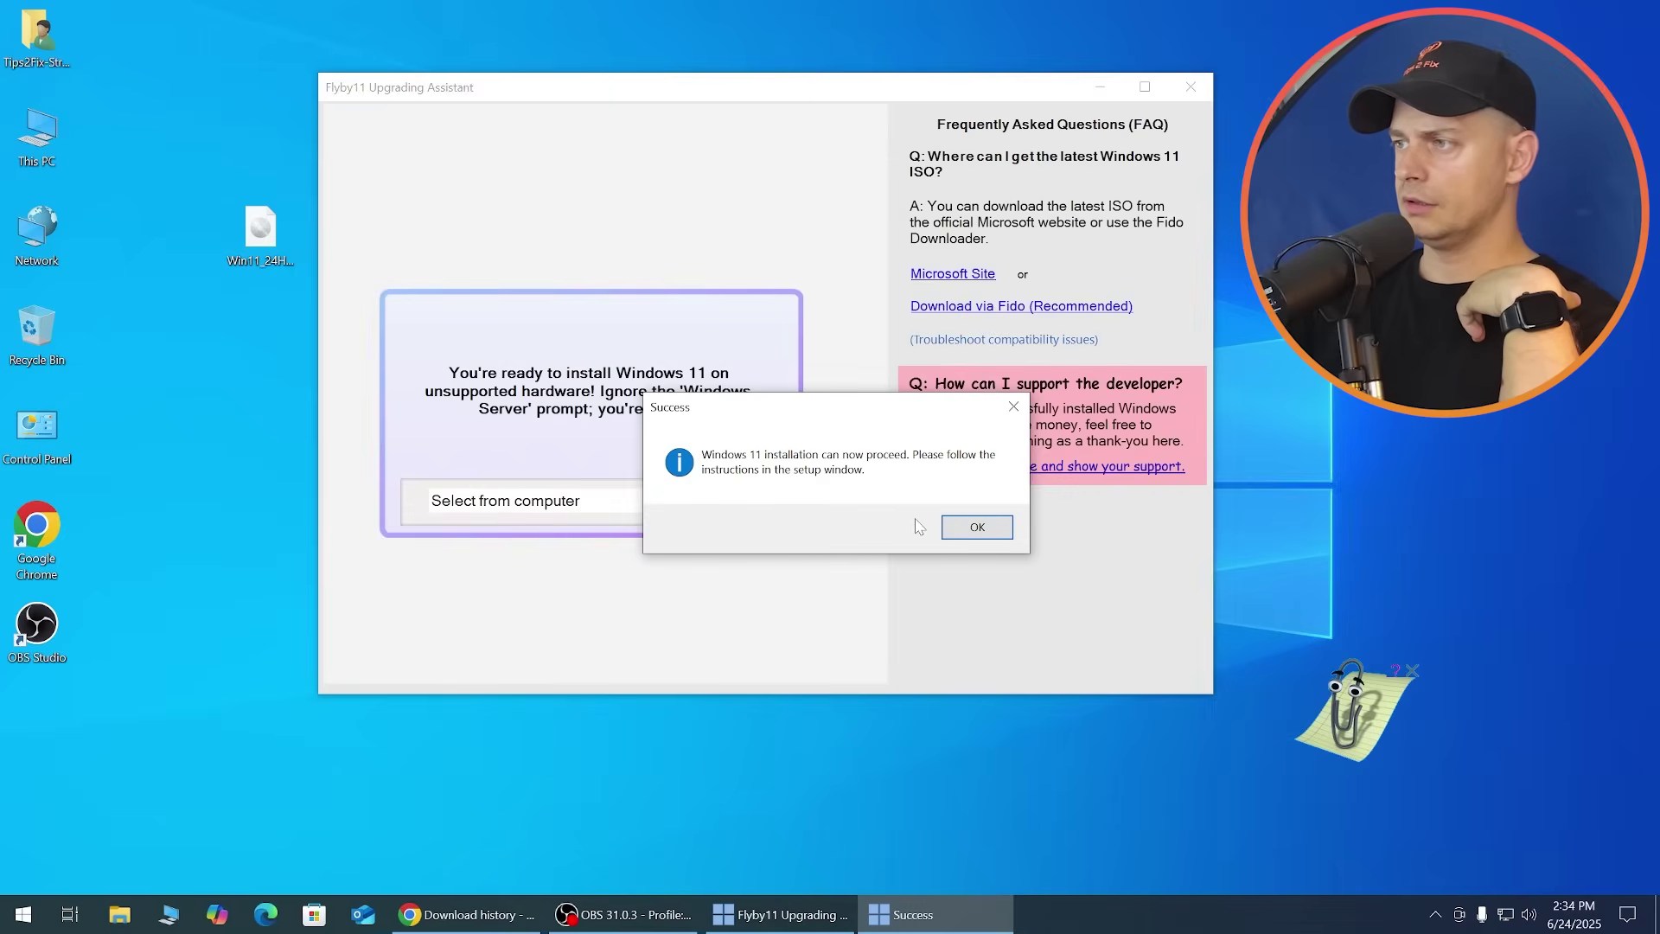
left_click(968, 528)
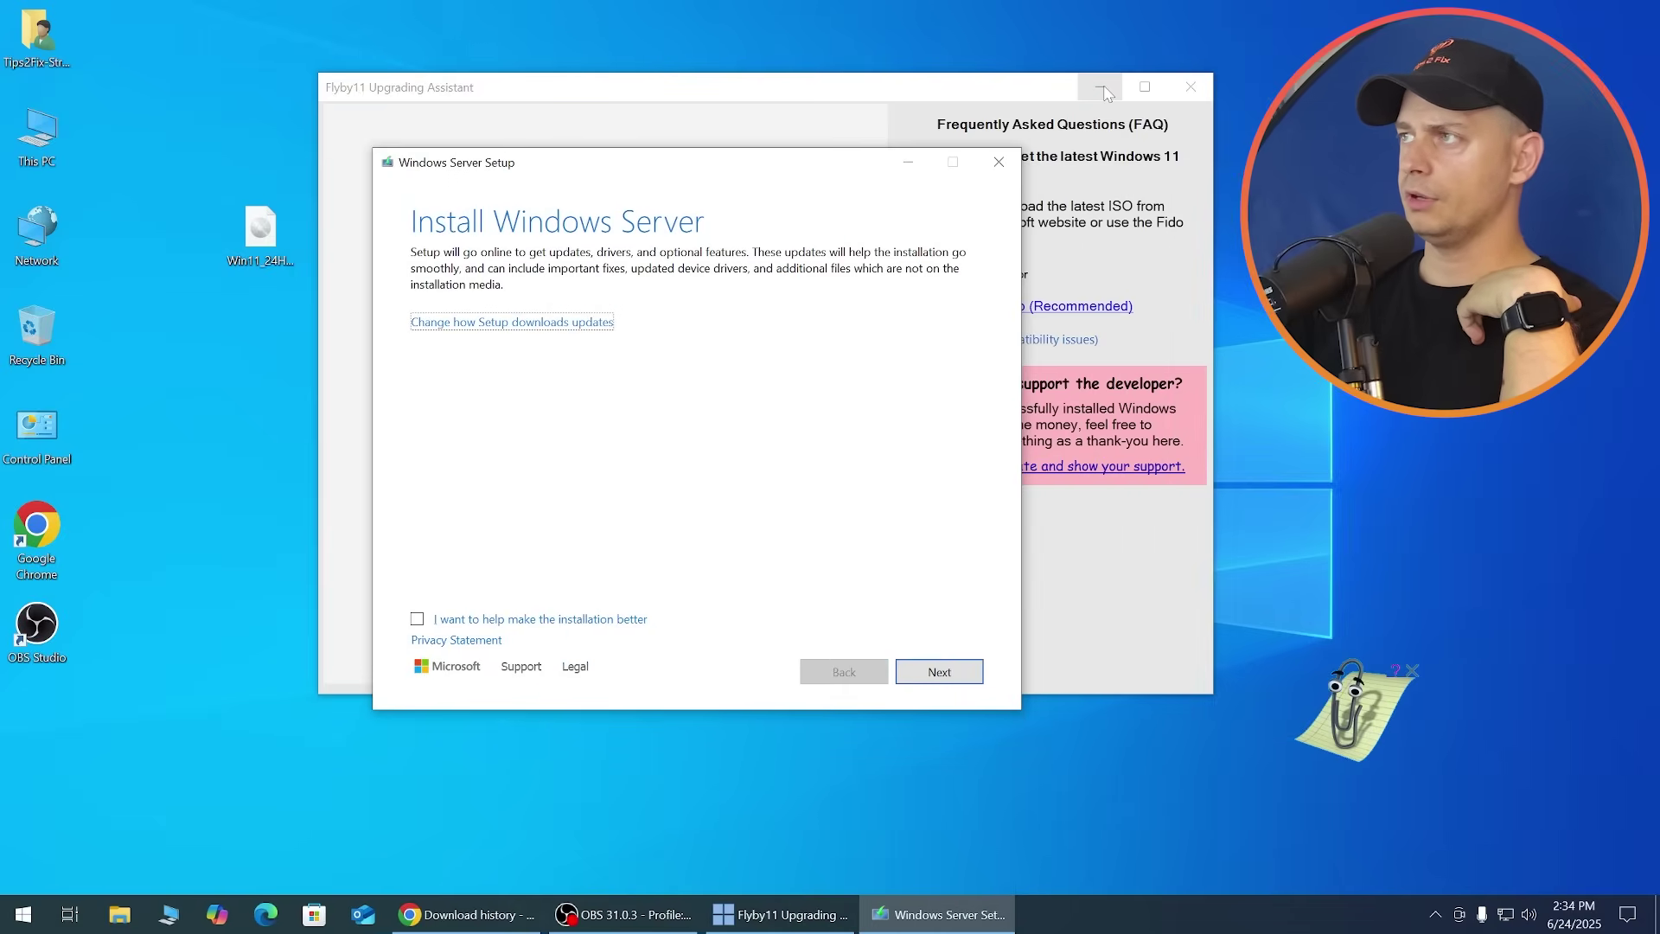
Set Windows Server Setup to download updates, drivers and optional features, and accept the license terms.
left_click(1101, 87)
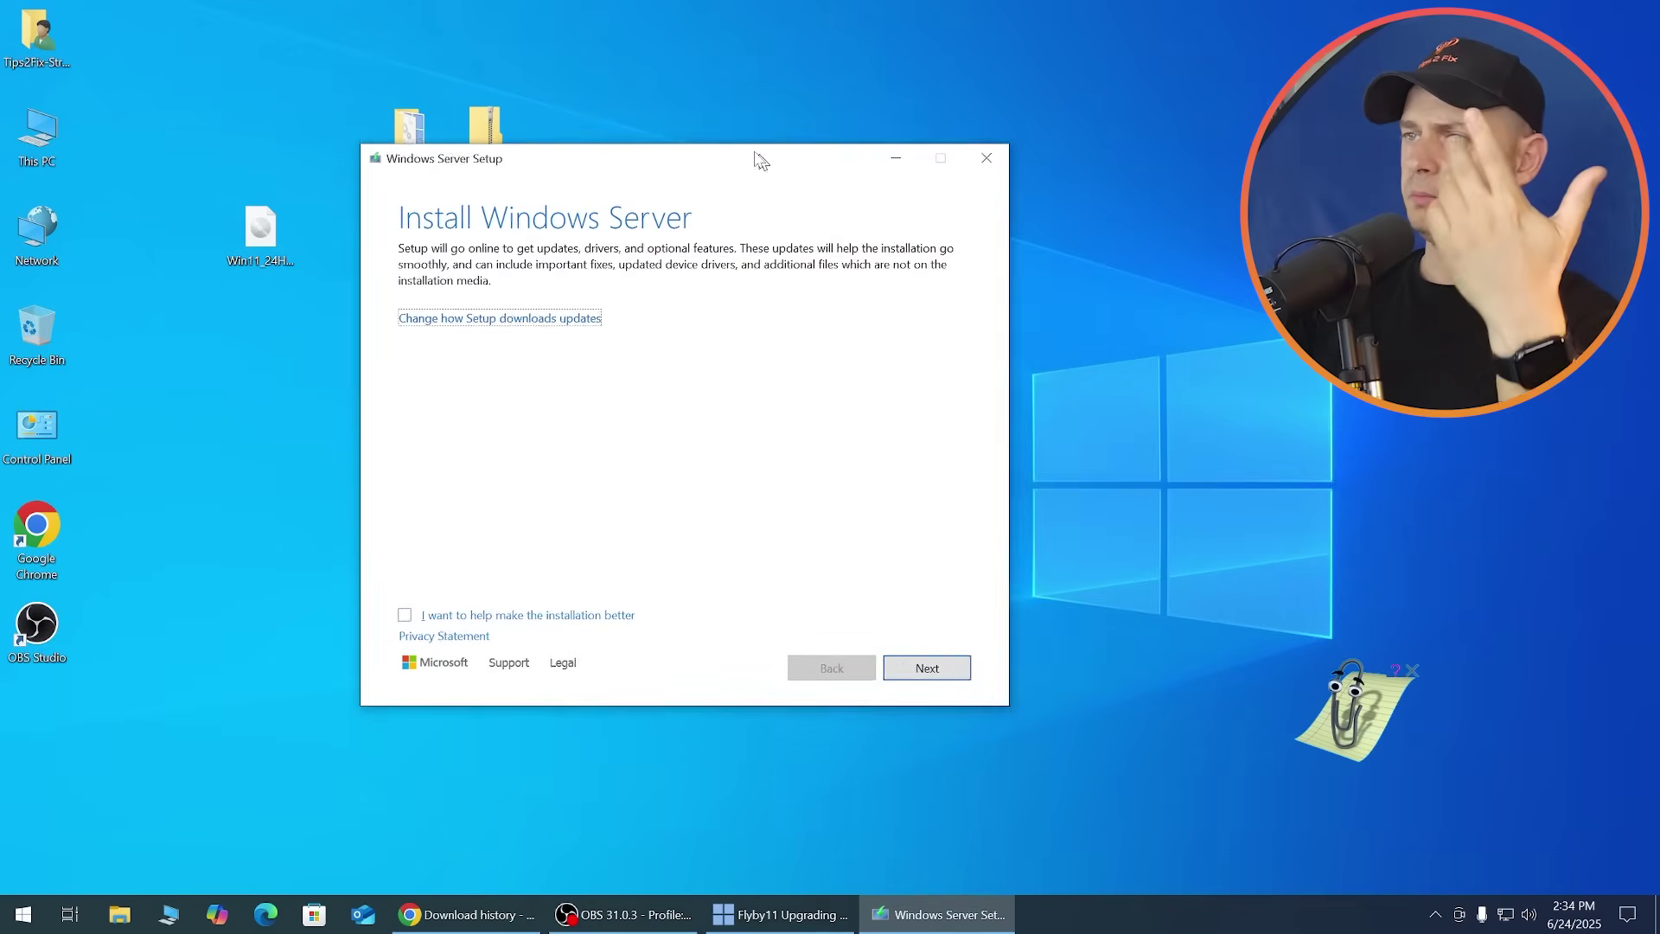
left_click(432, 313)
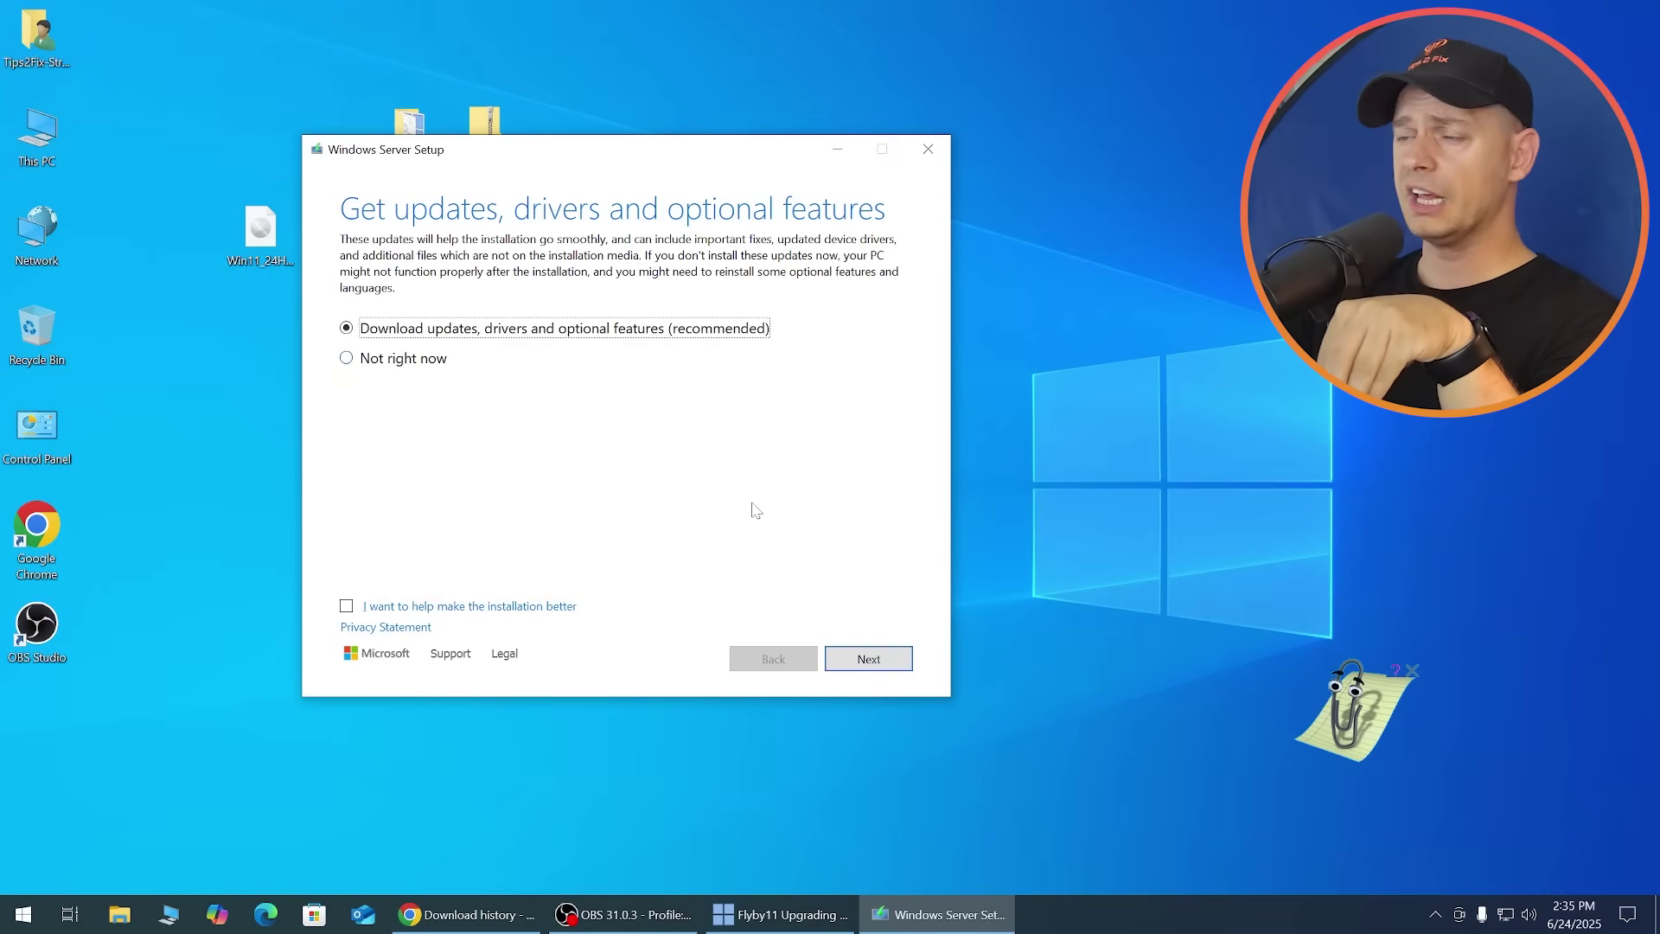
left_click(872, 663)
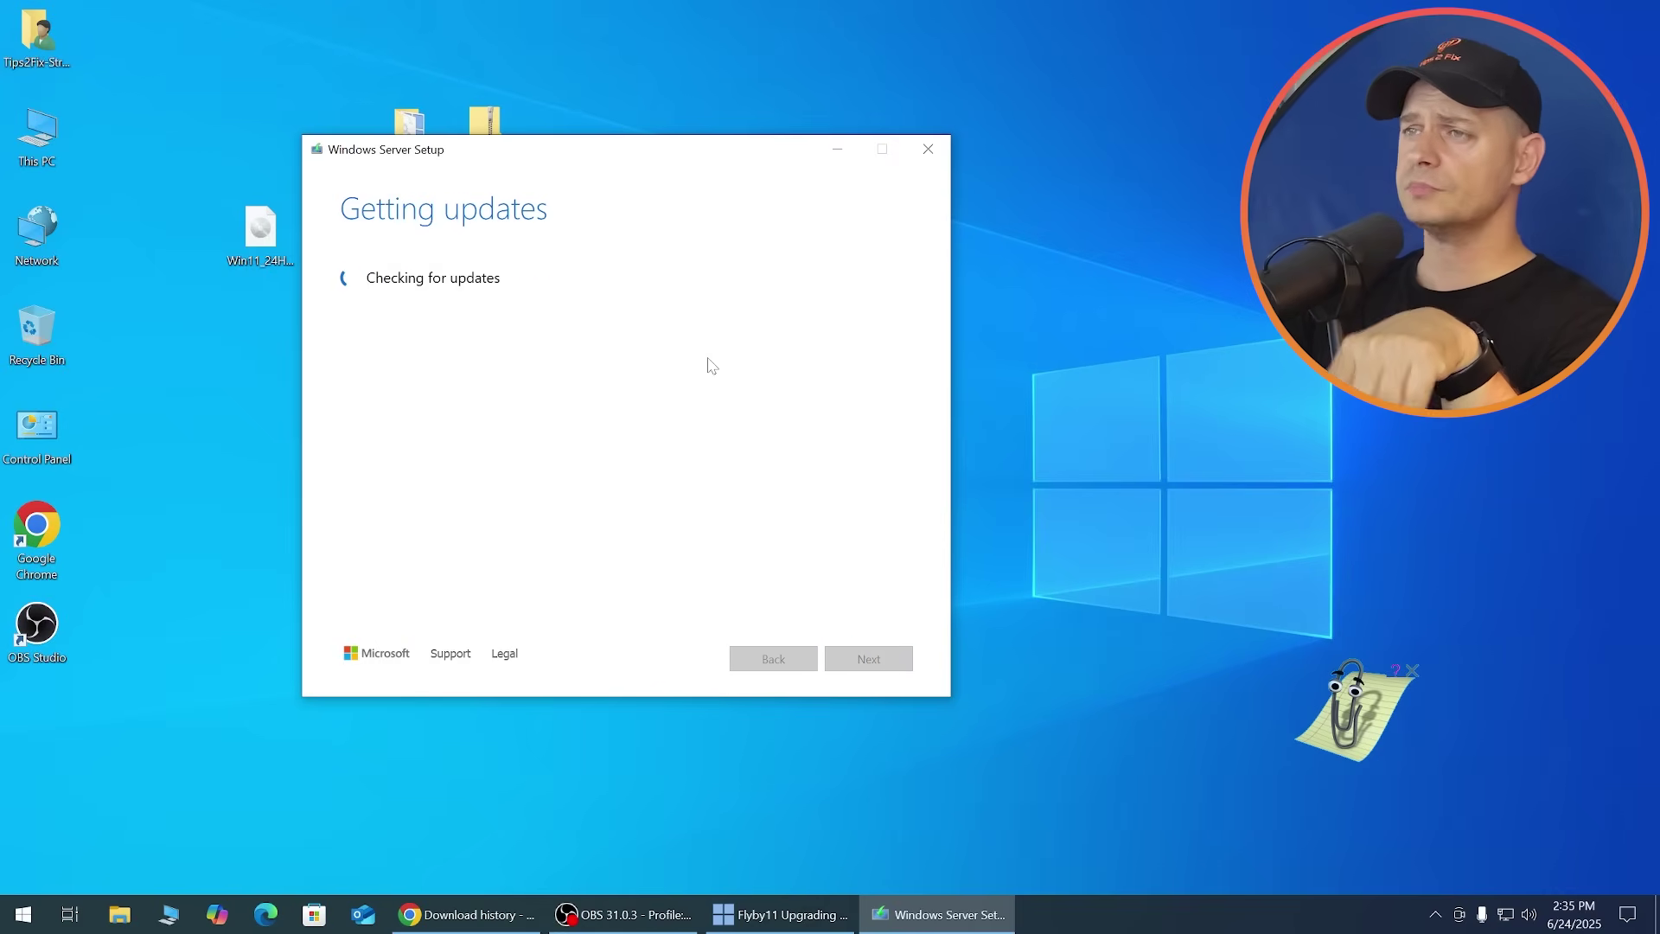
left_click_drag(531, 143, 519, 97)
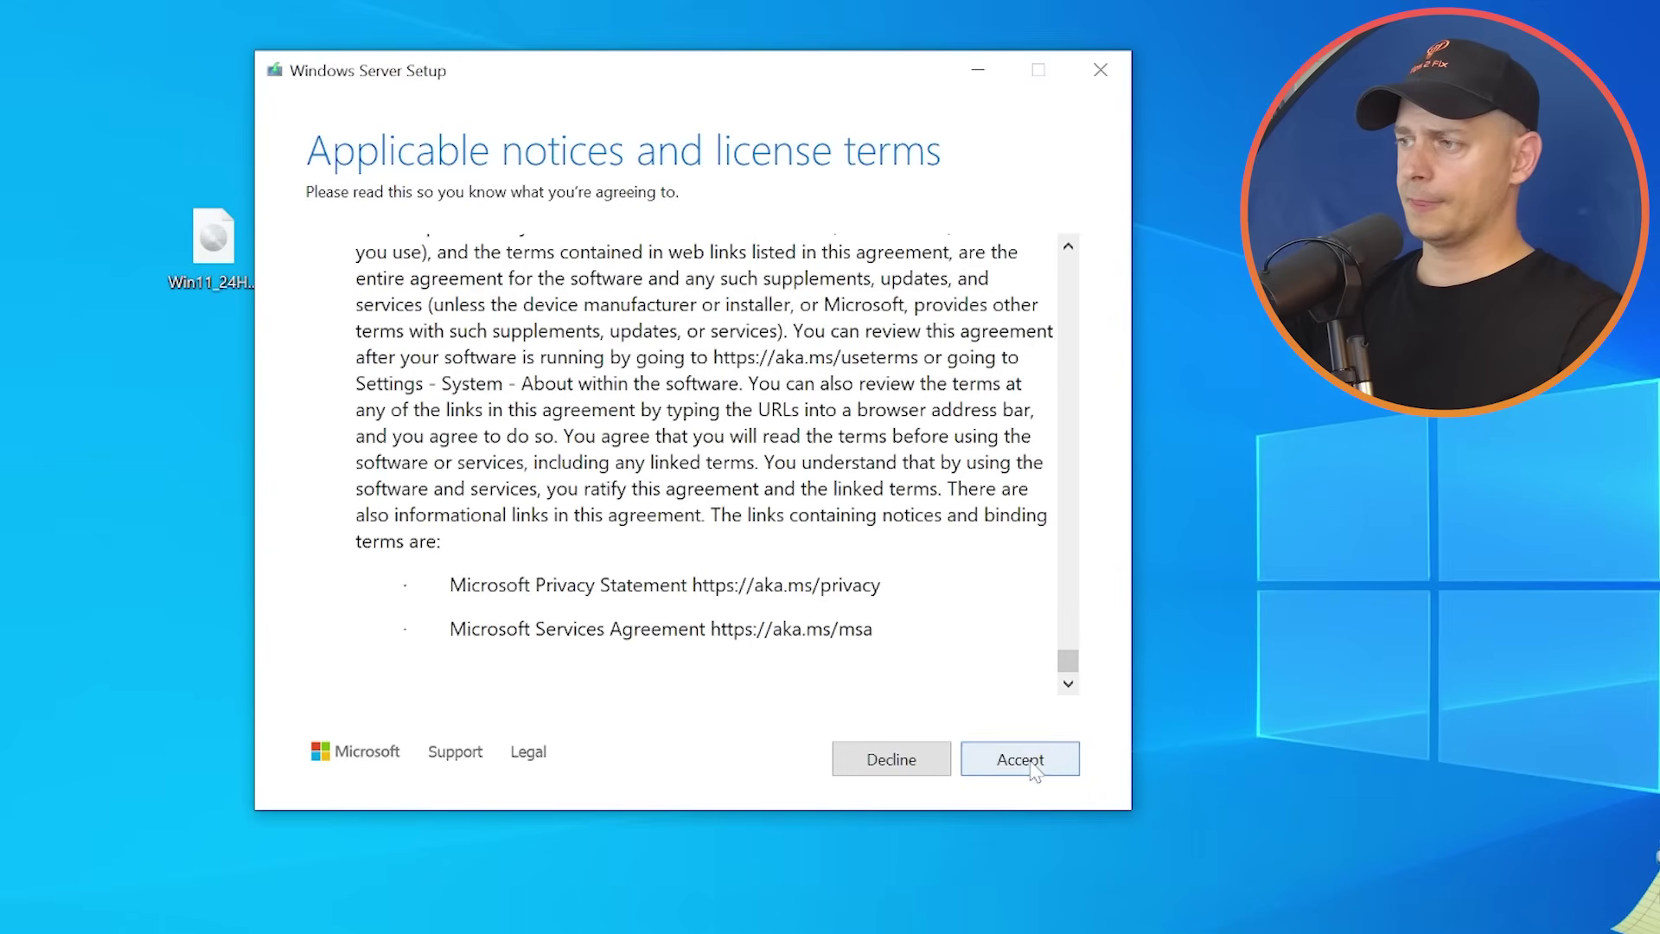
left_click(857, 613)
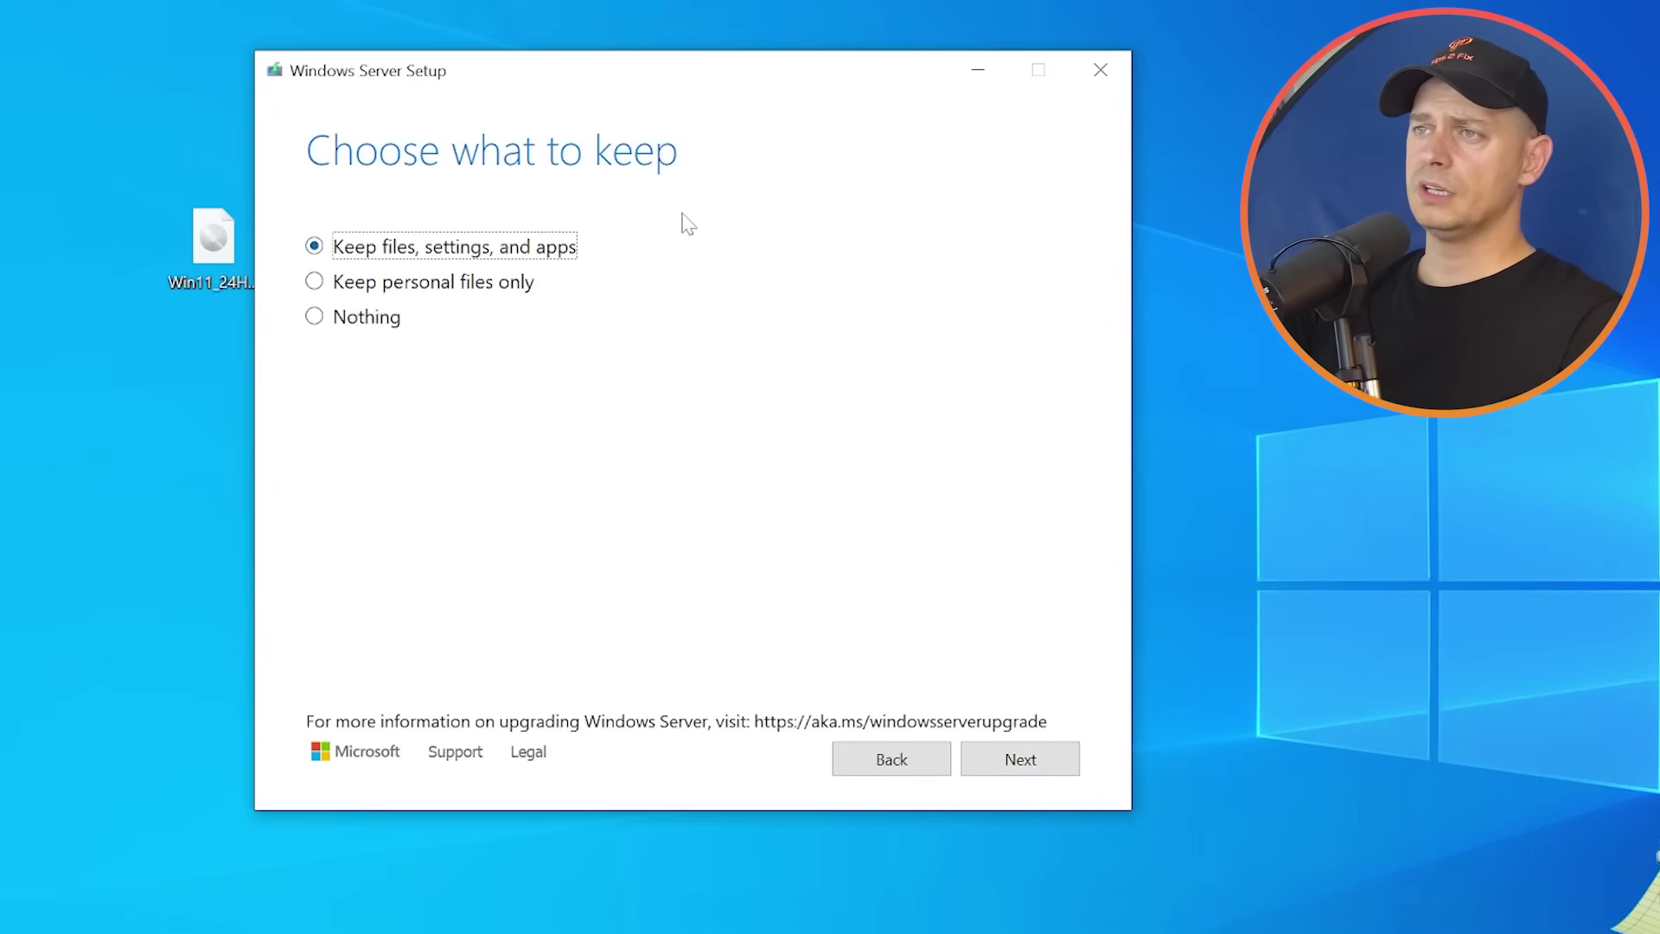
Continue setup with files, settings, and apps kept, and start the Windows 11 Pro installation.
left_click_drag(656, 67, 706, 138)
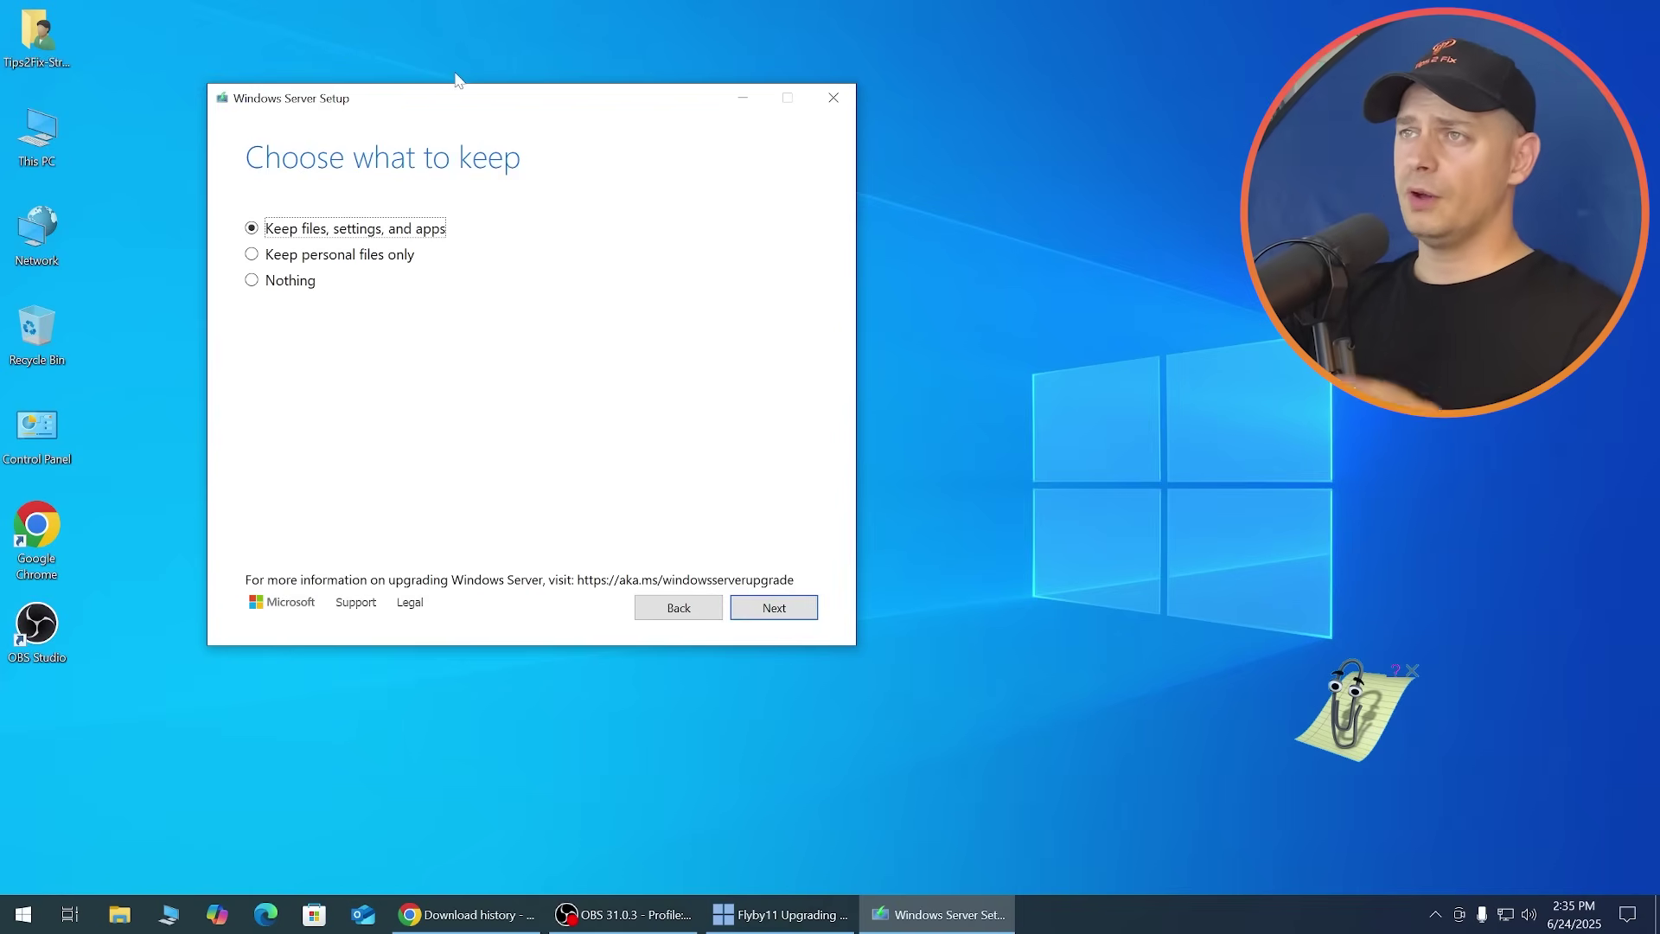
left_click_drag(444, 109, 478, 121)
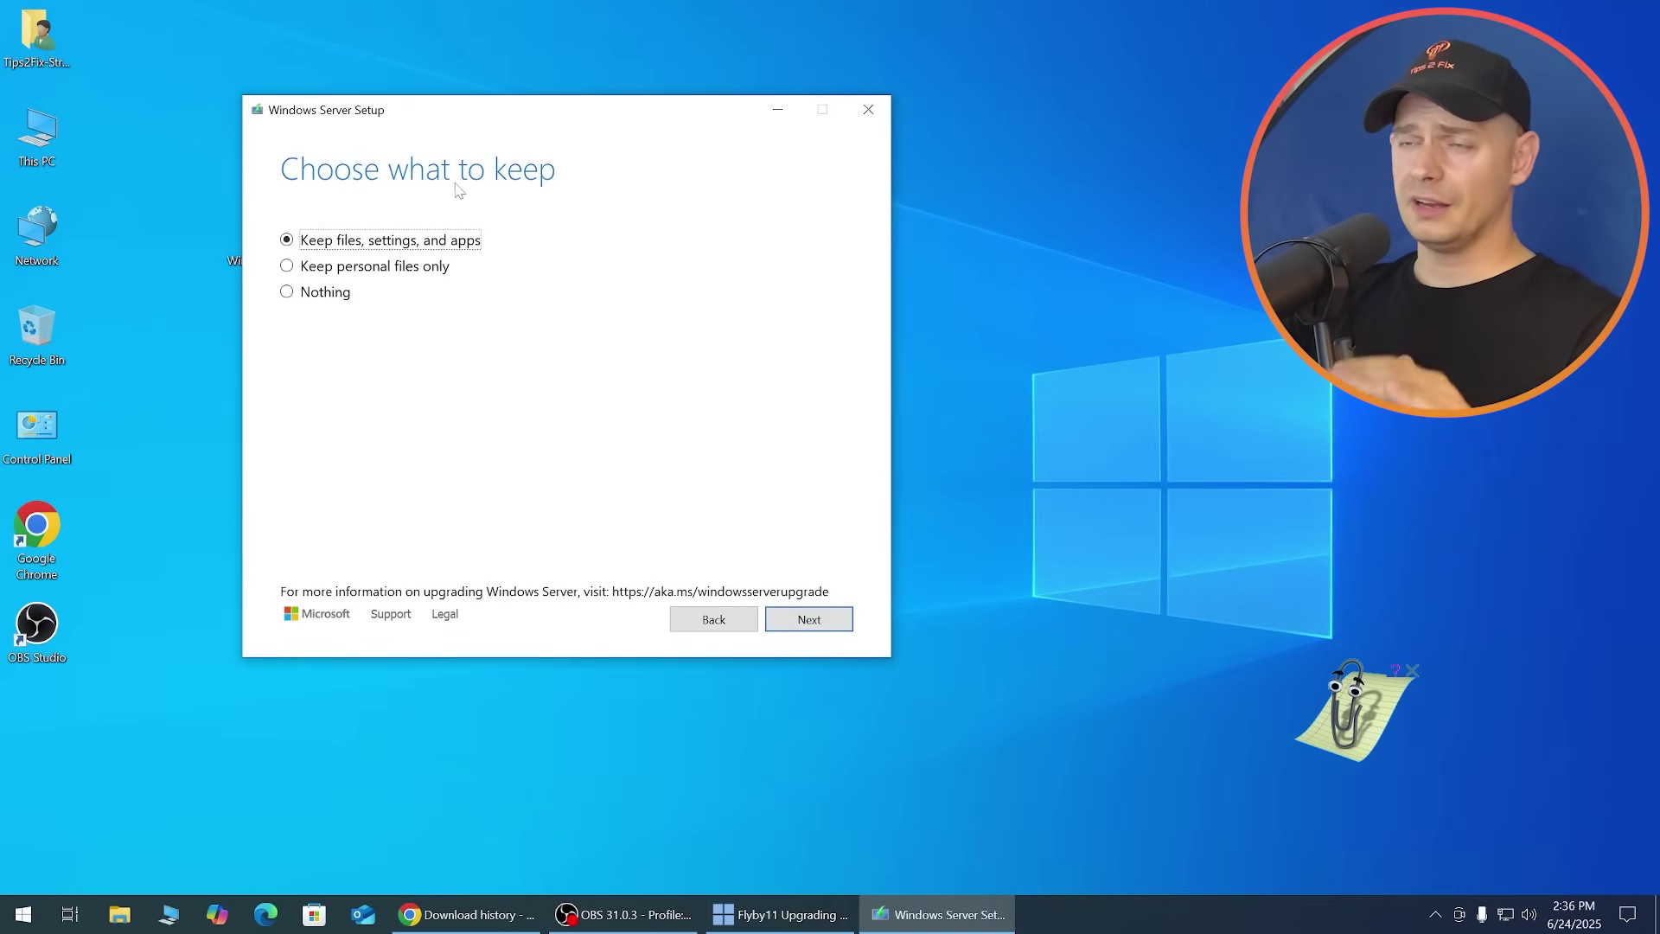
left_click(840, 623)
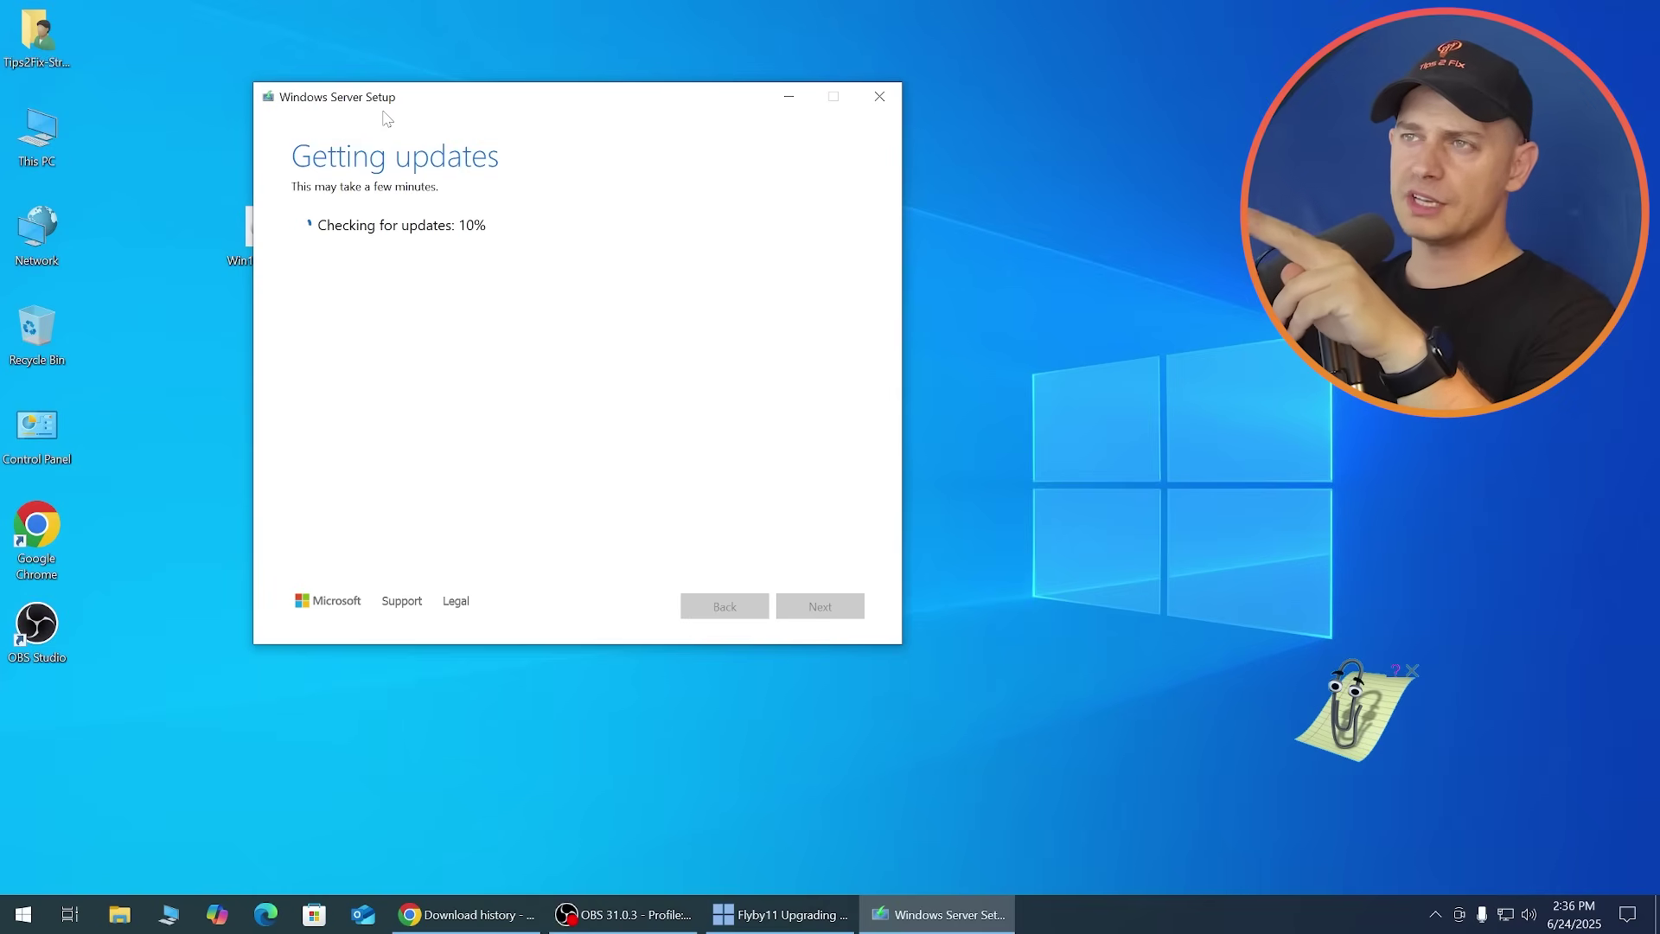
left_click_drag(506, 118, 467, 149)
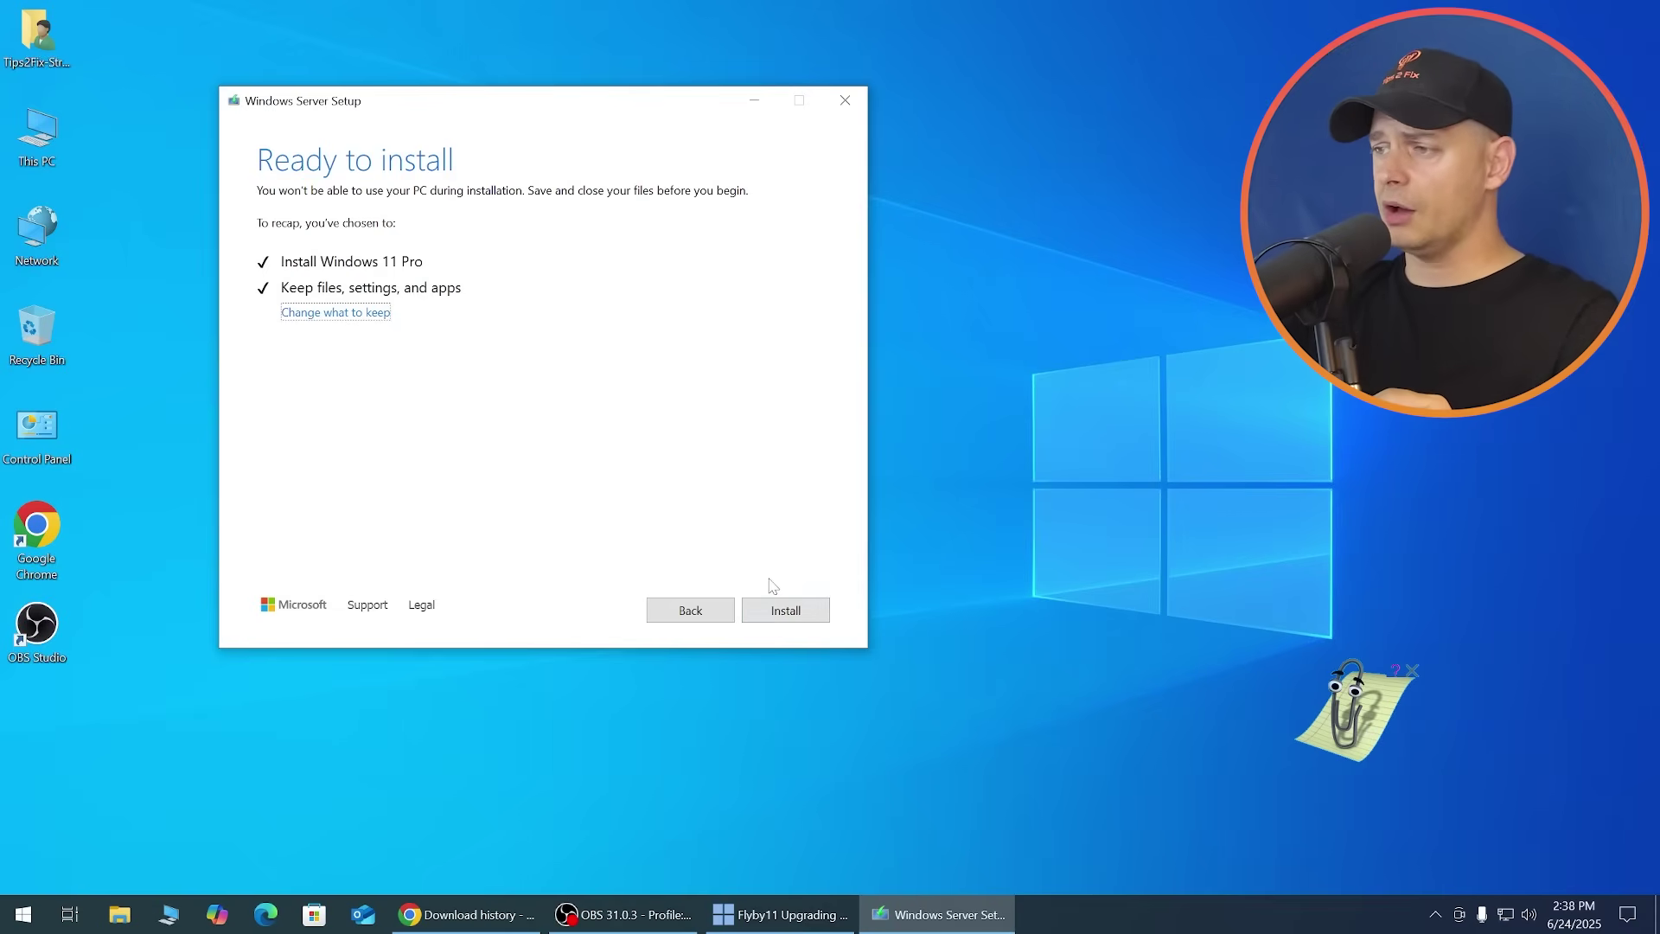
left_click(783, 610)
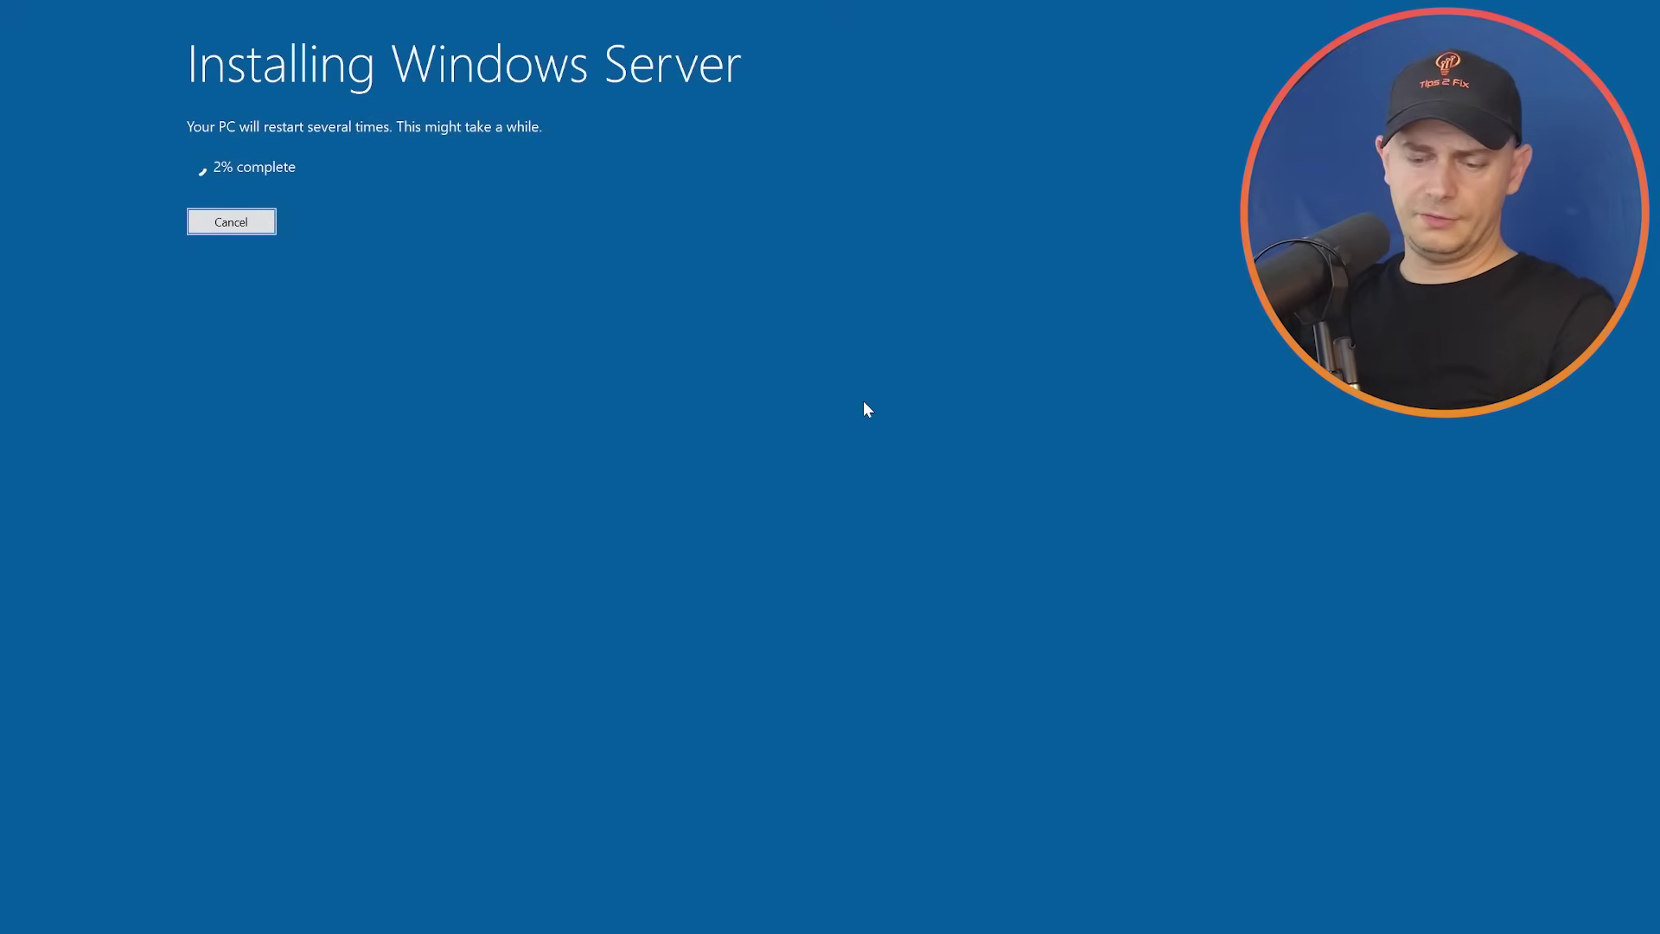
Open Windows Settings while the installation runs, search for "temp", and open the Delete temporary files settings.
key("super")
key("super+i")
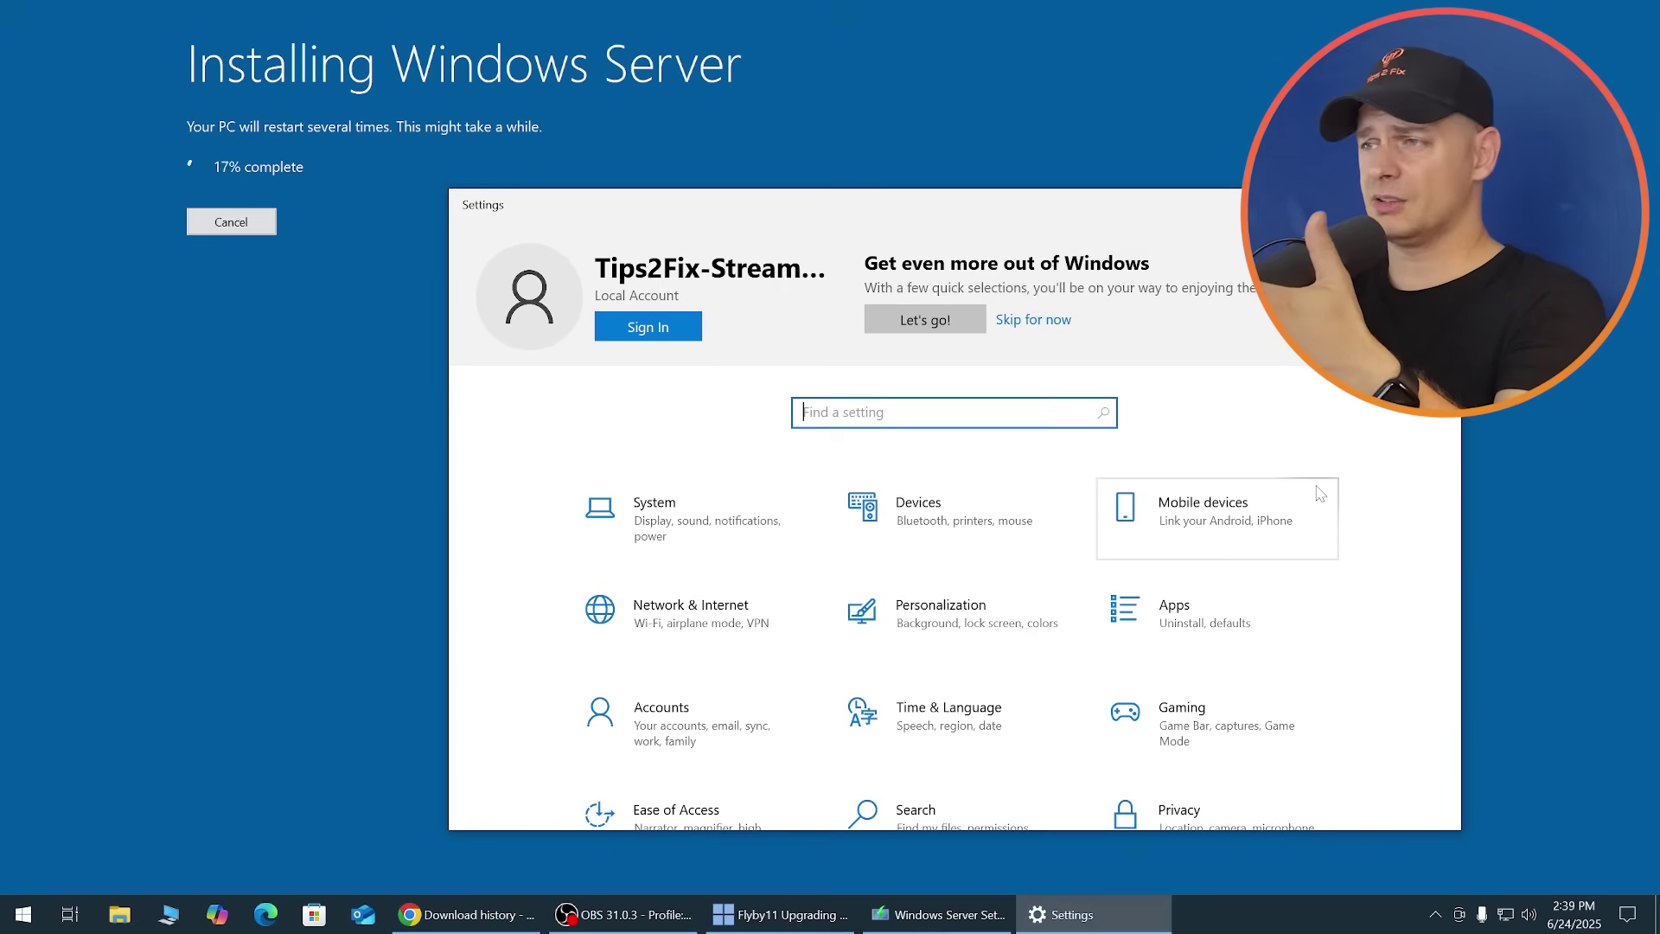
scroll(1064, 502, "down", 2)
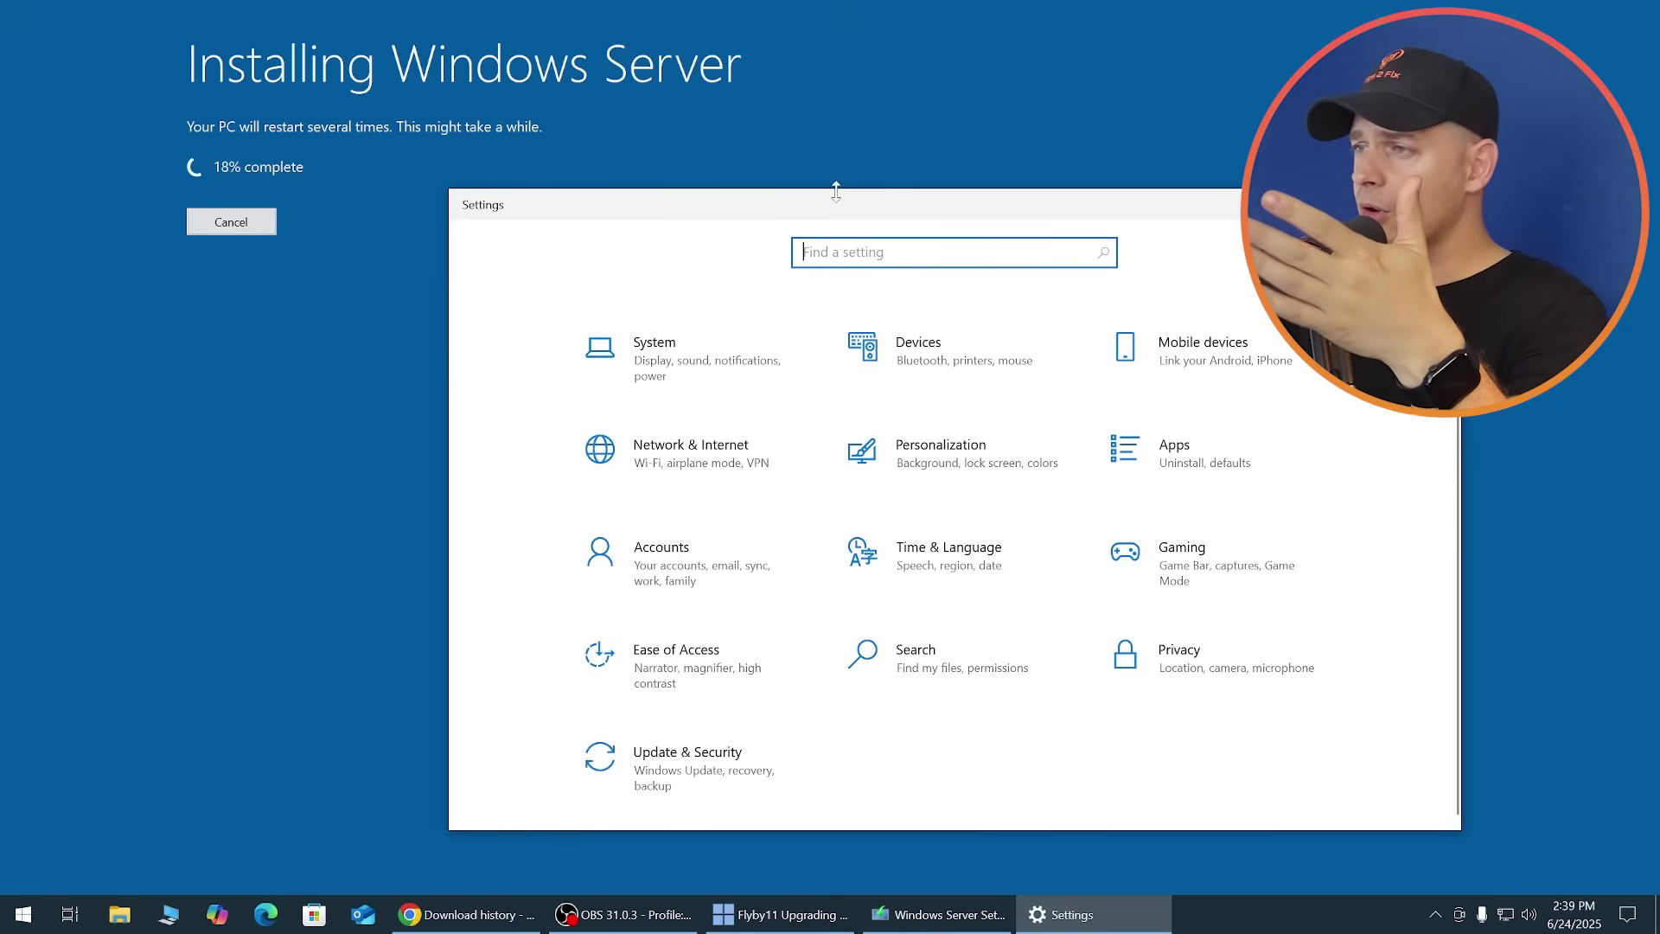
type("temp")
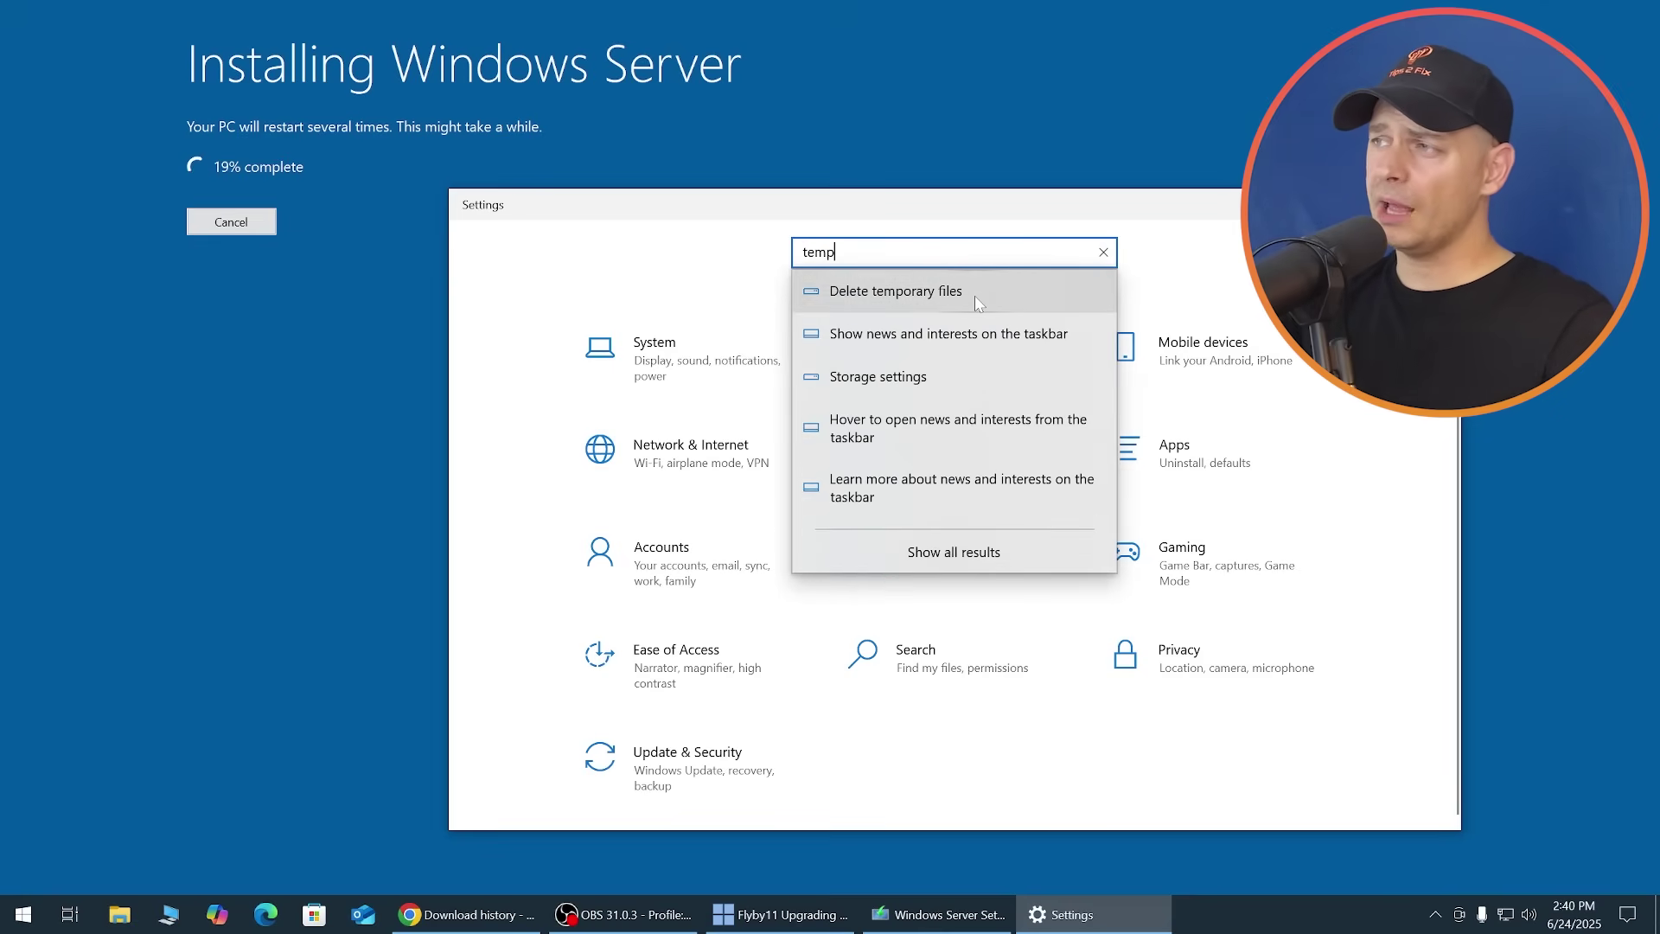
left_click(1016, 302)
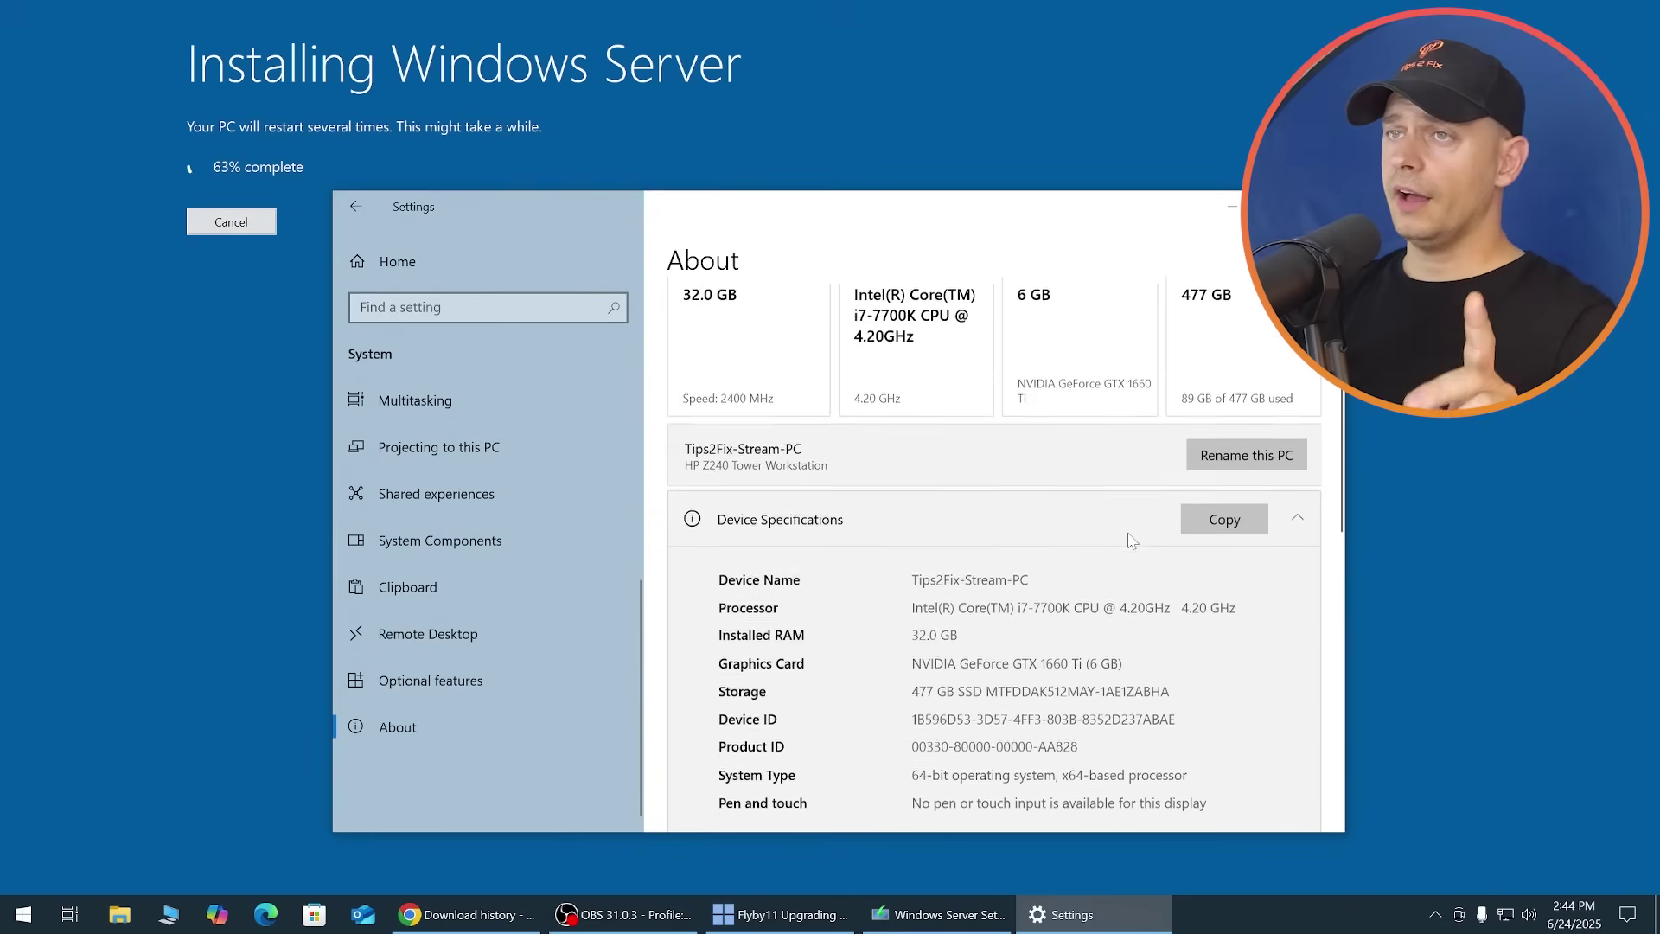
Review the device specifications on the Windows 10 About page while the installation runs.
scroll(1120, 529, "up", 2)
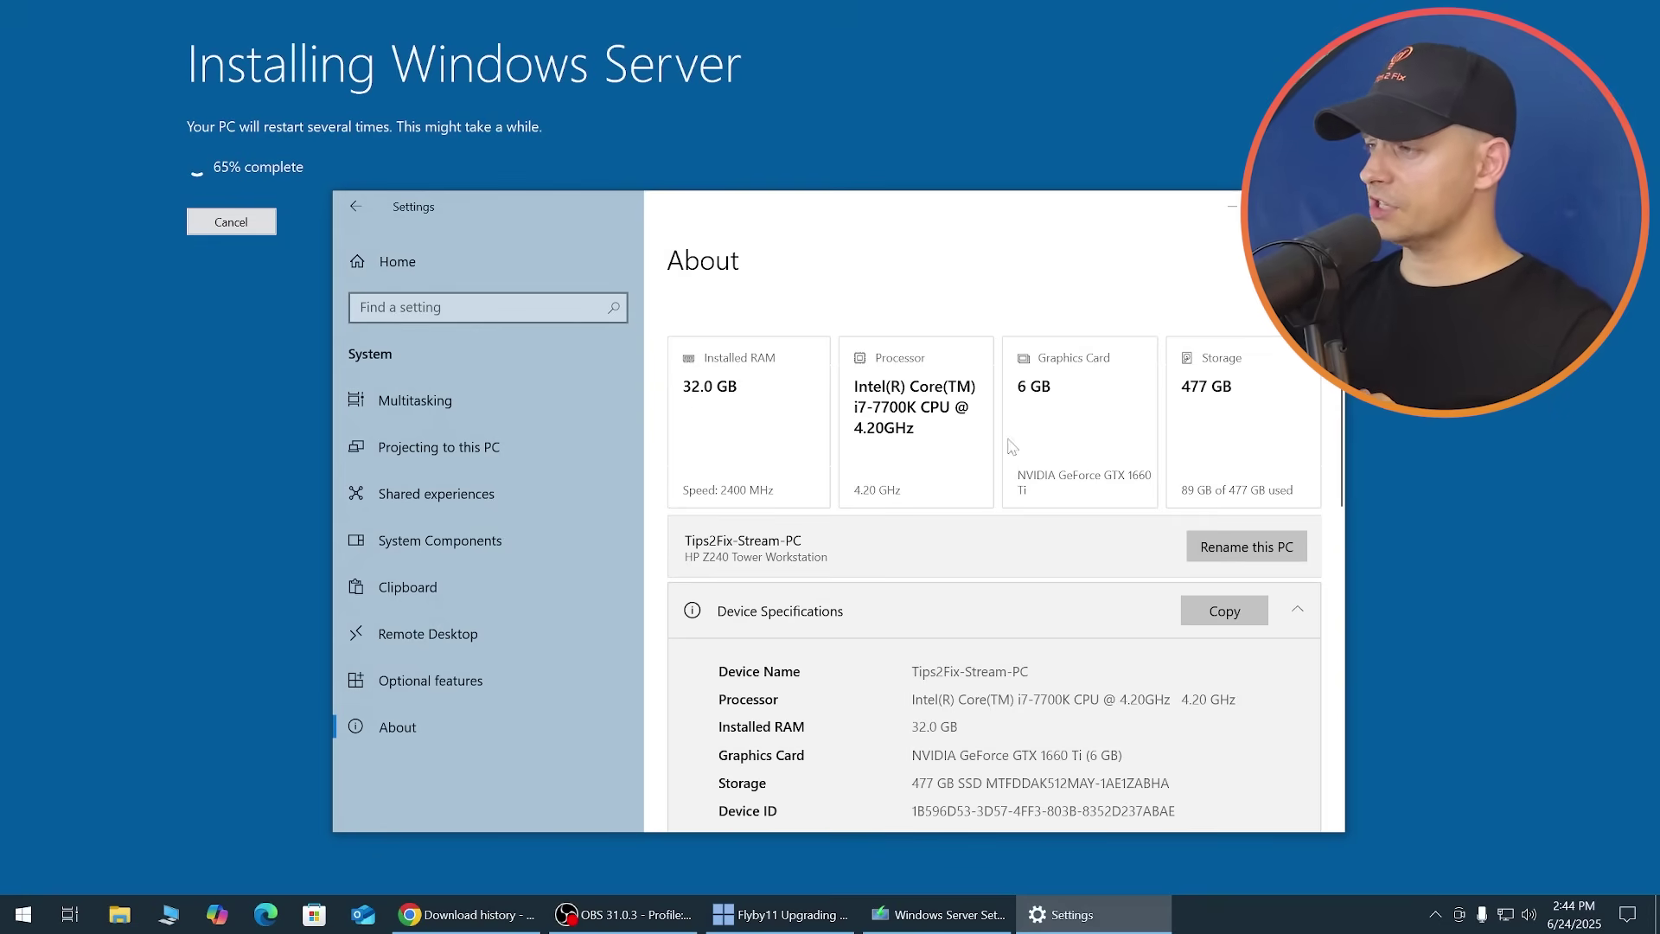
scroll(1251, 420, "down", 5)
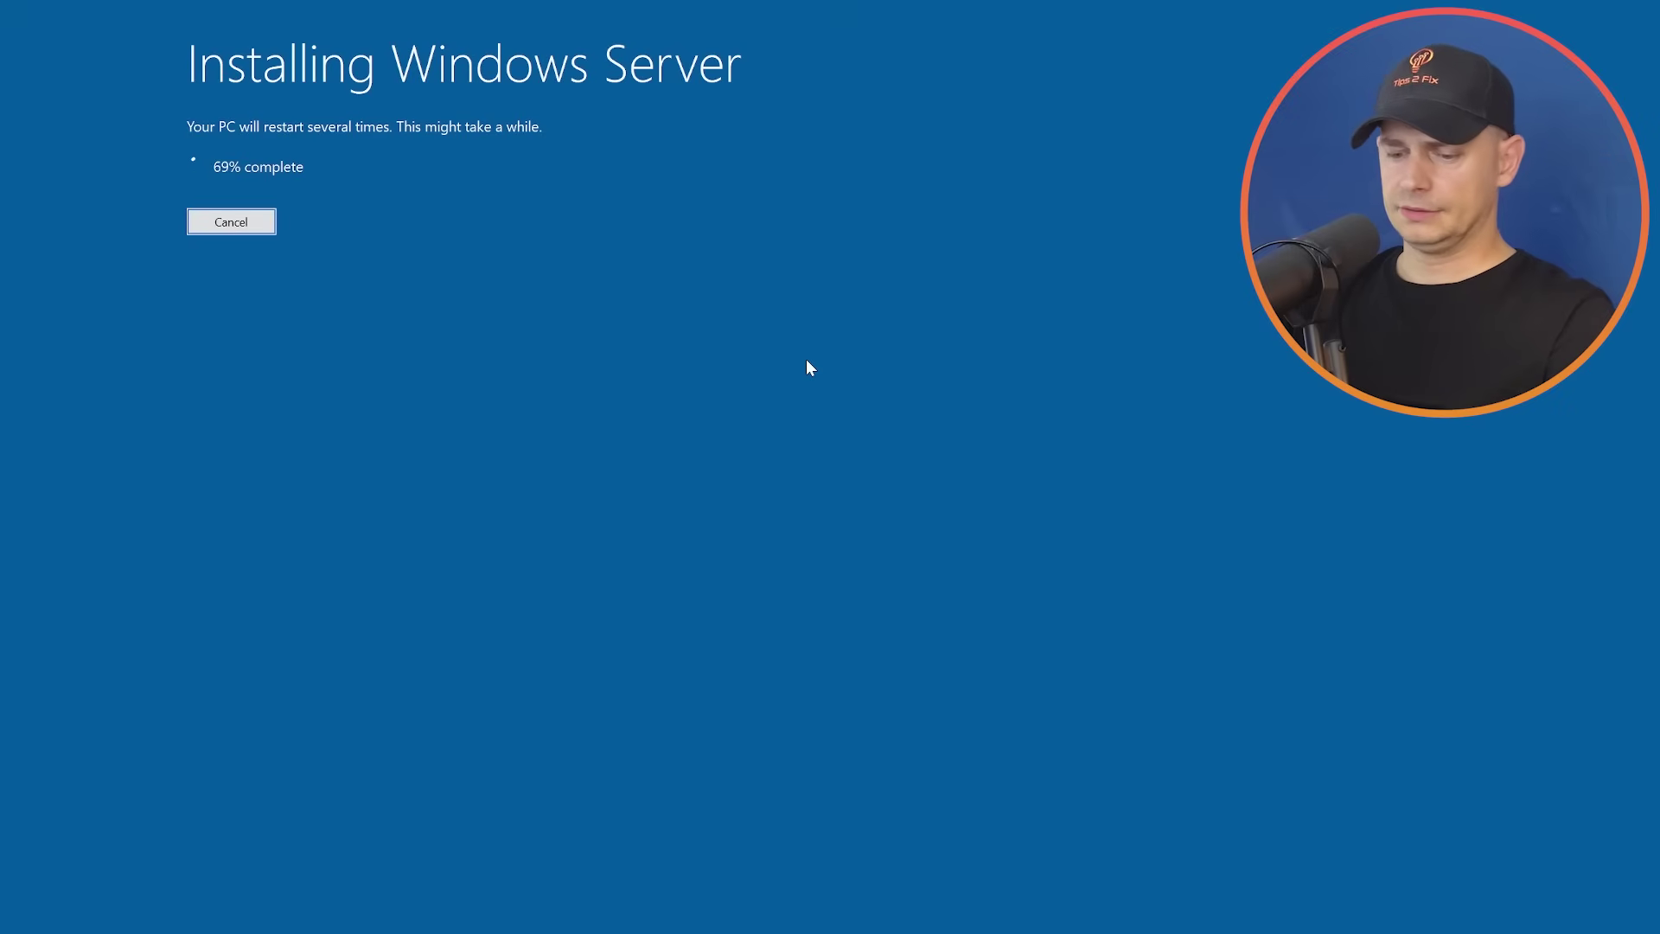
key("super")
key("super")
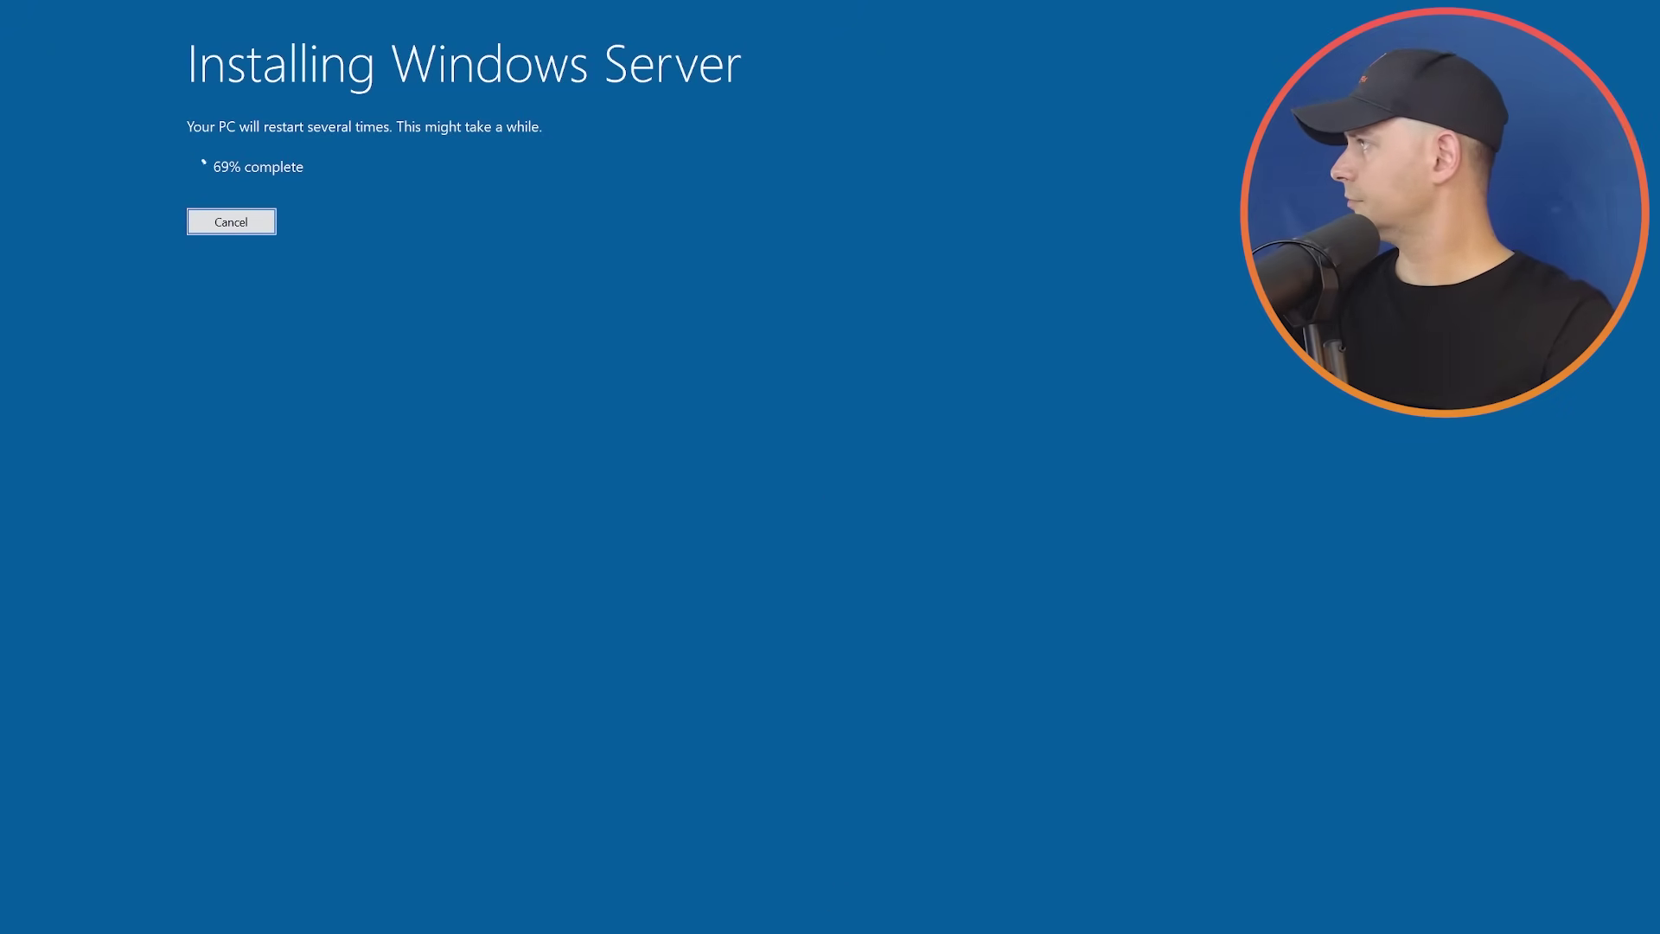
key("super")
key("super")
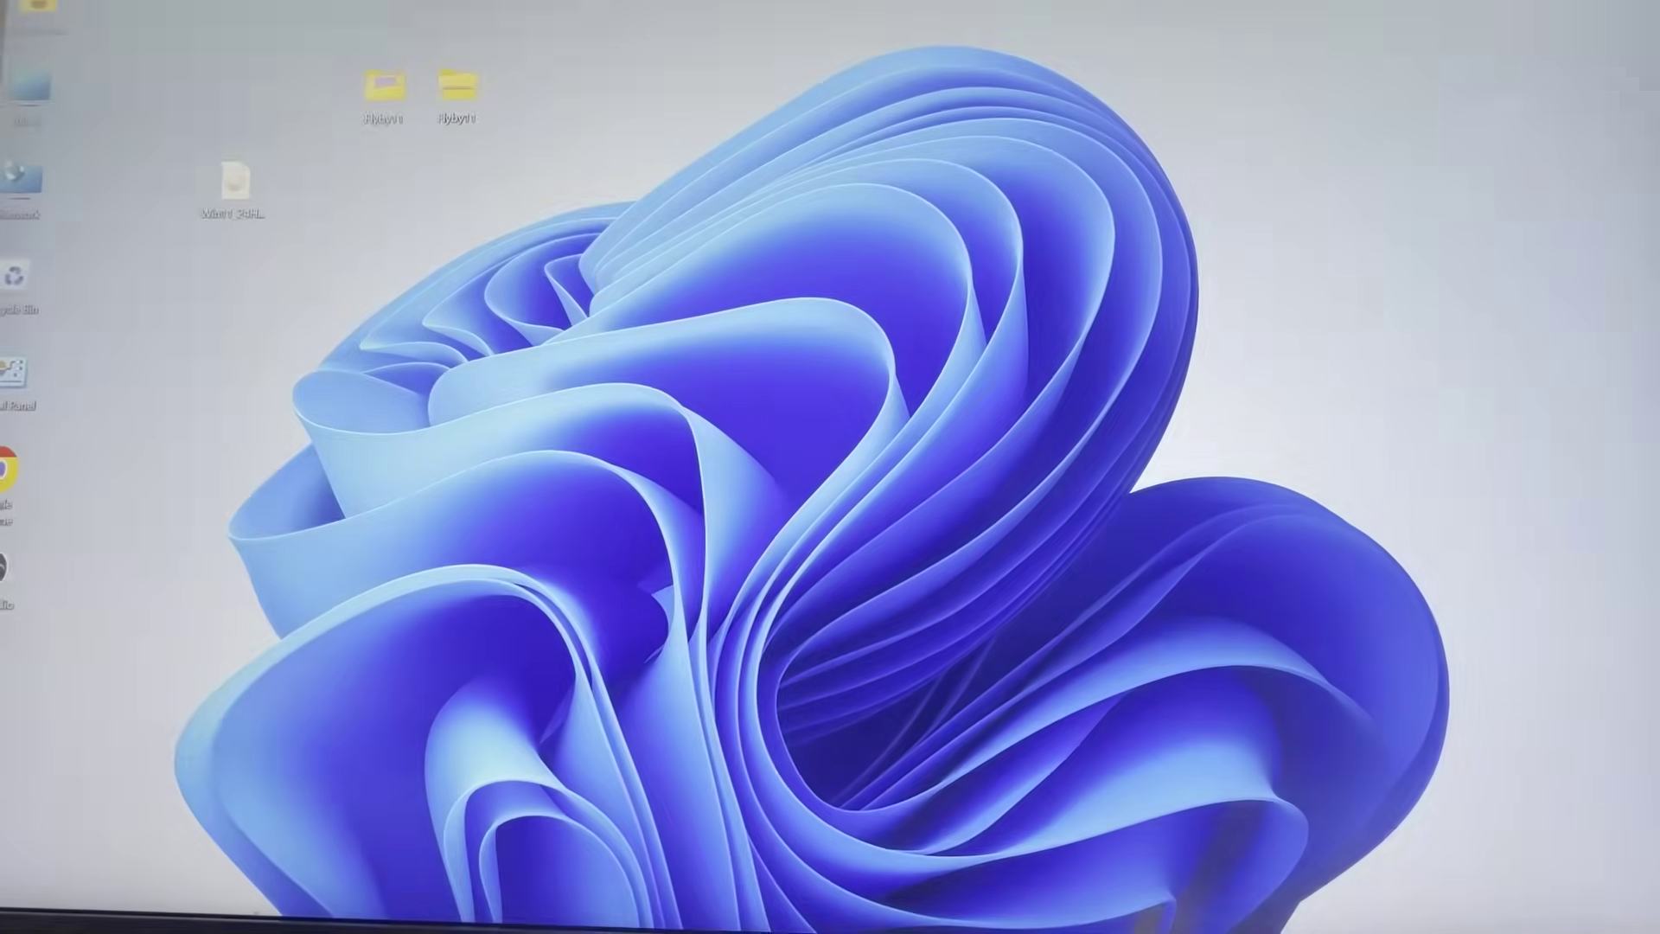
Open the properties of This PC on the upgraded desktop and review the device and Windows specifications.
key("super")
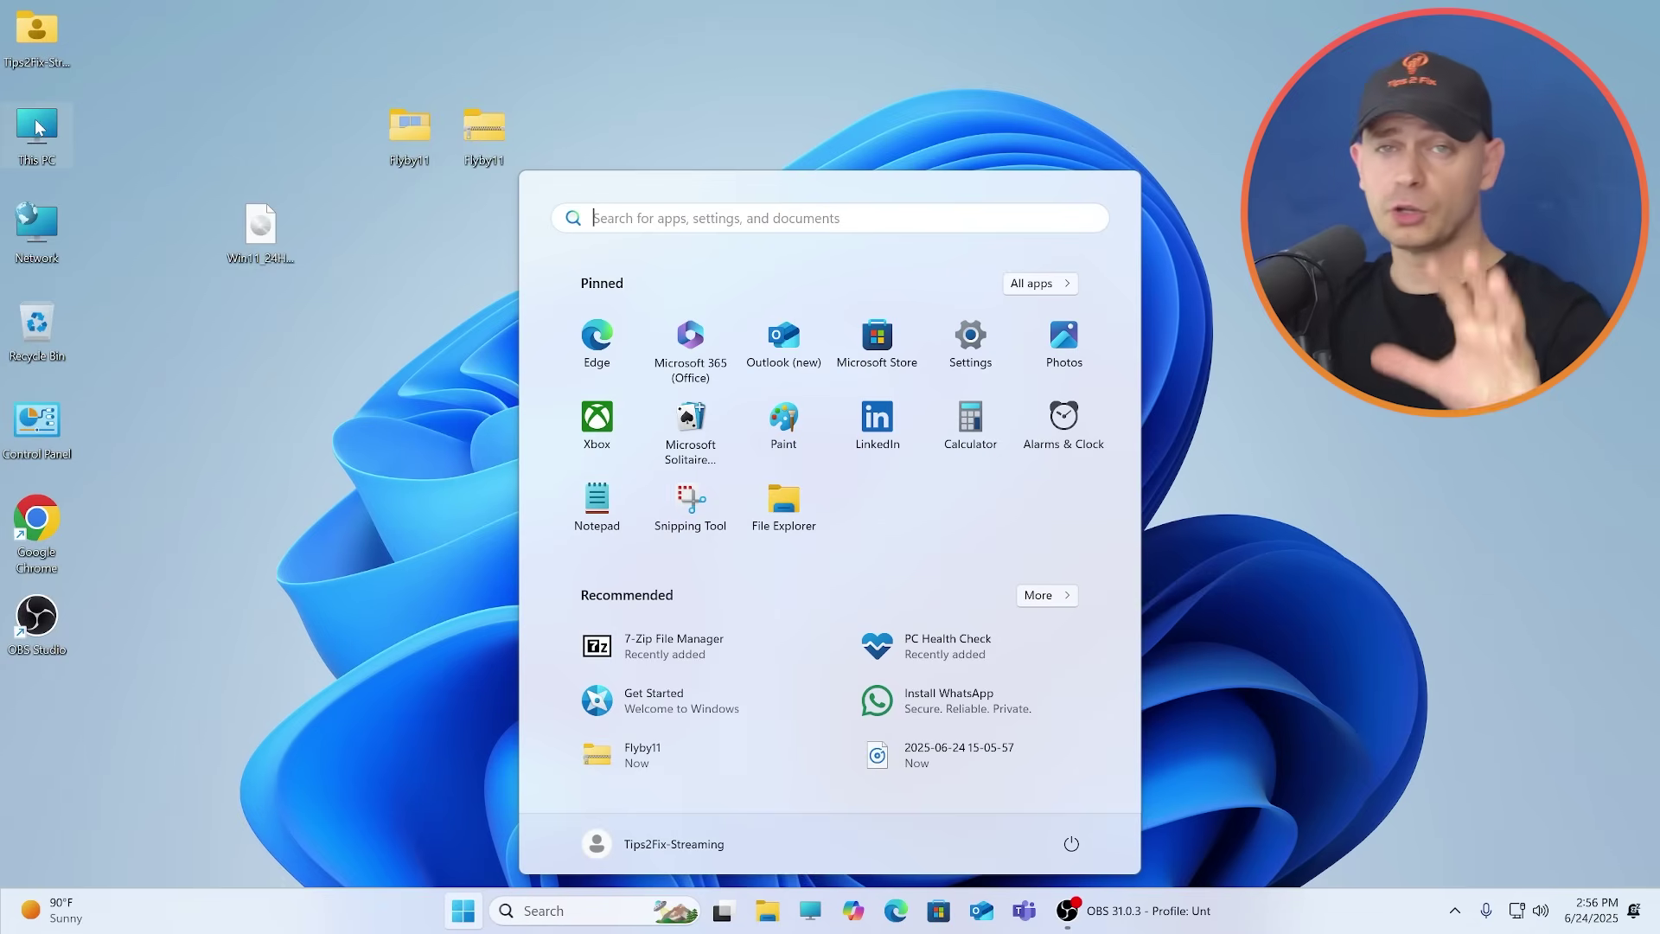
right_click(37, 128)
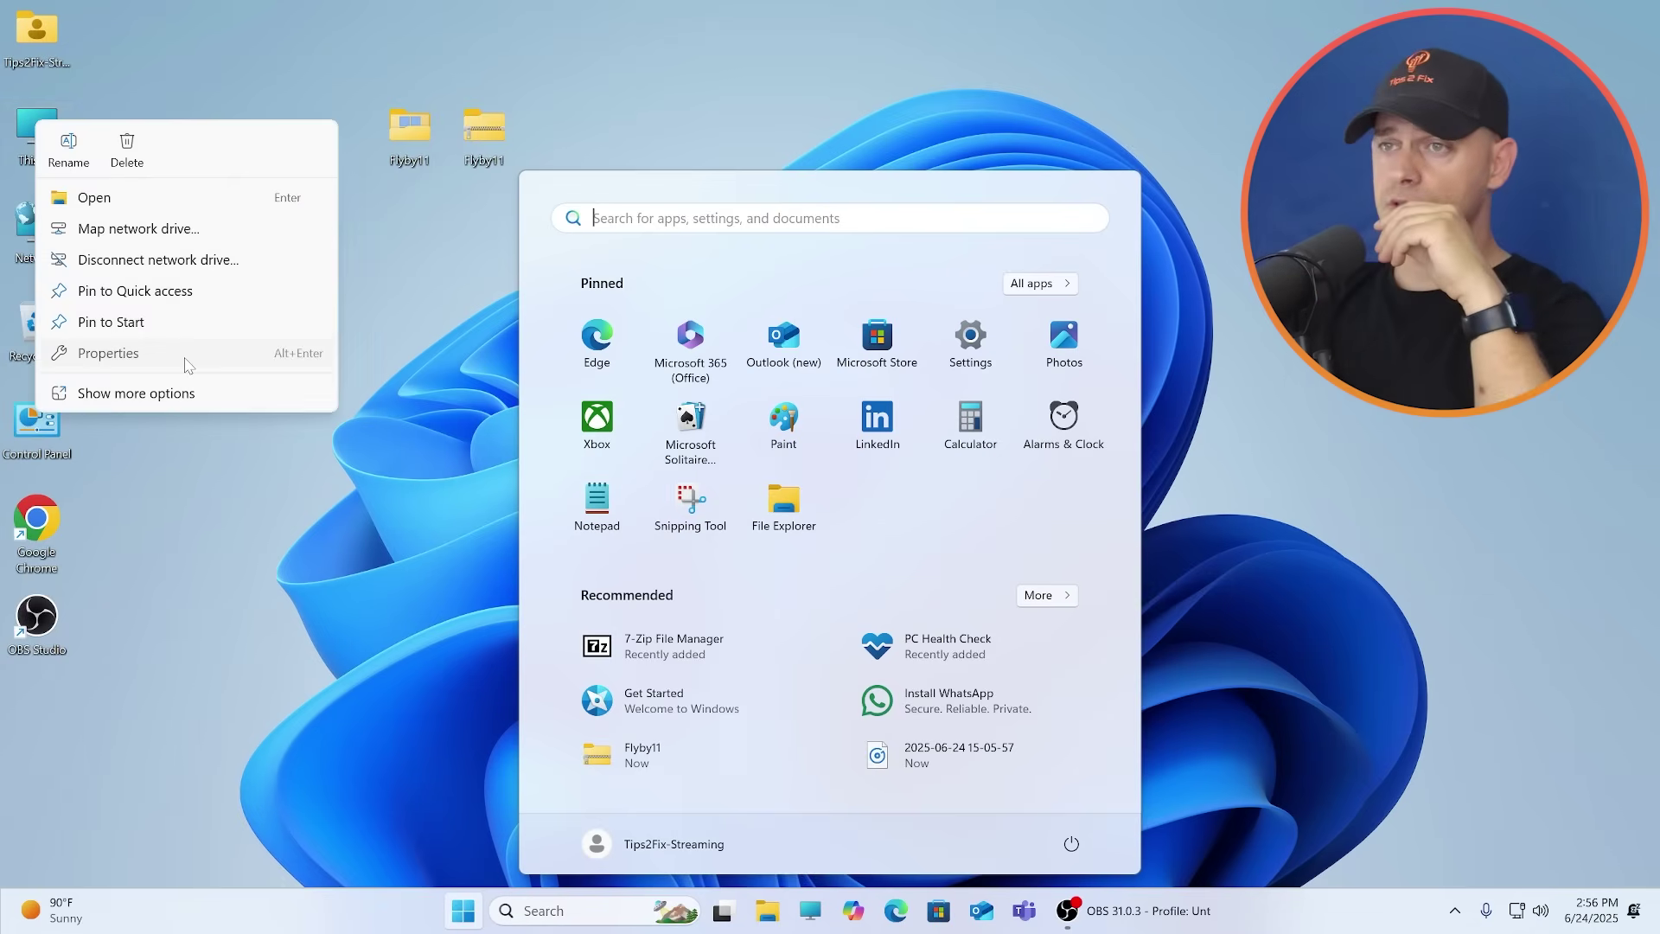
left_click(185, 357)
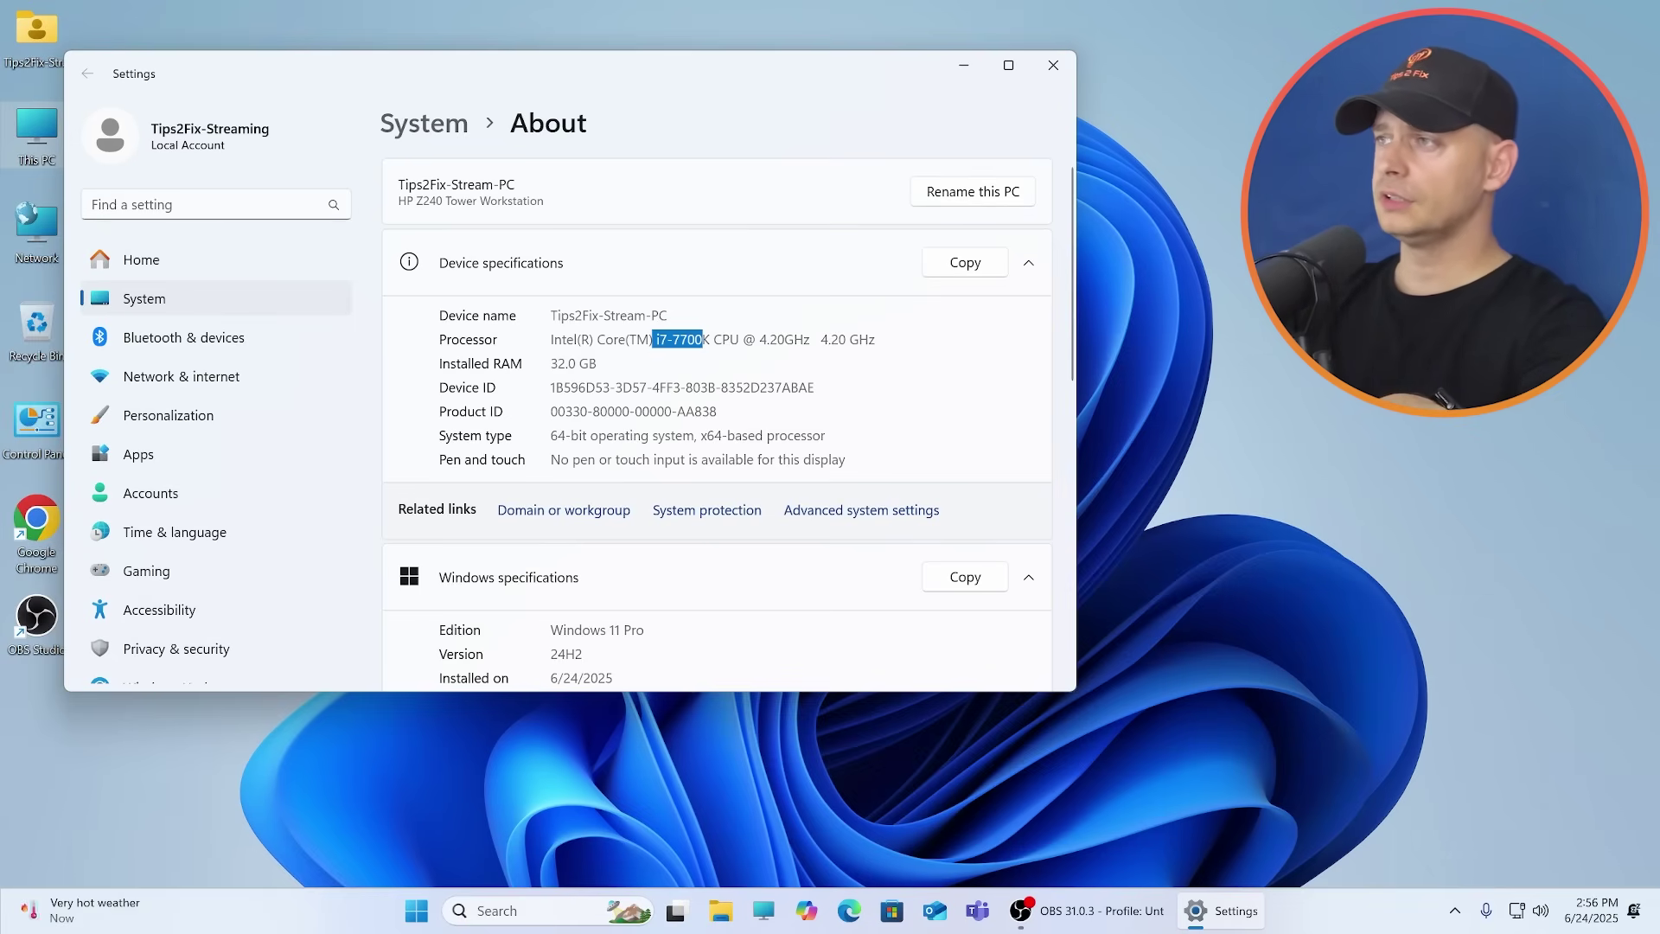
scroll(844, 438, "down", 4)
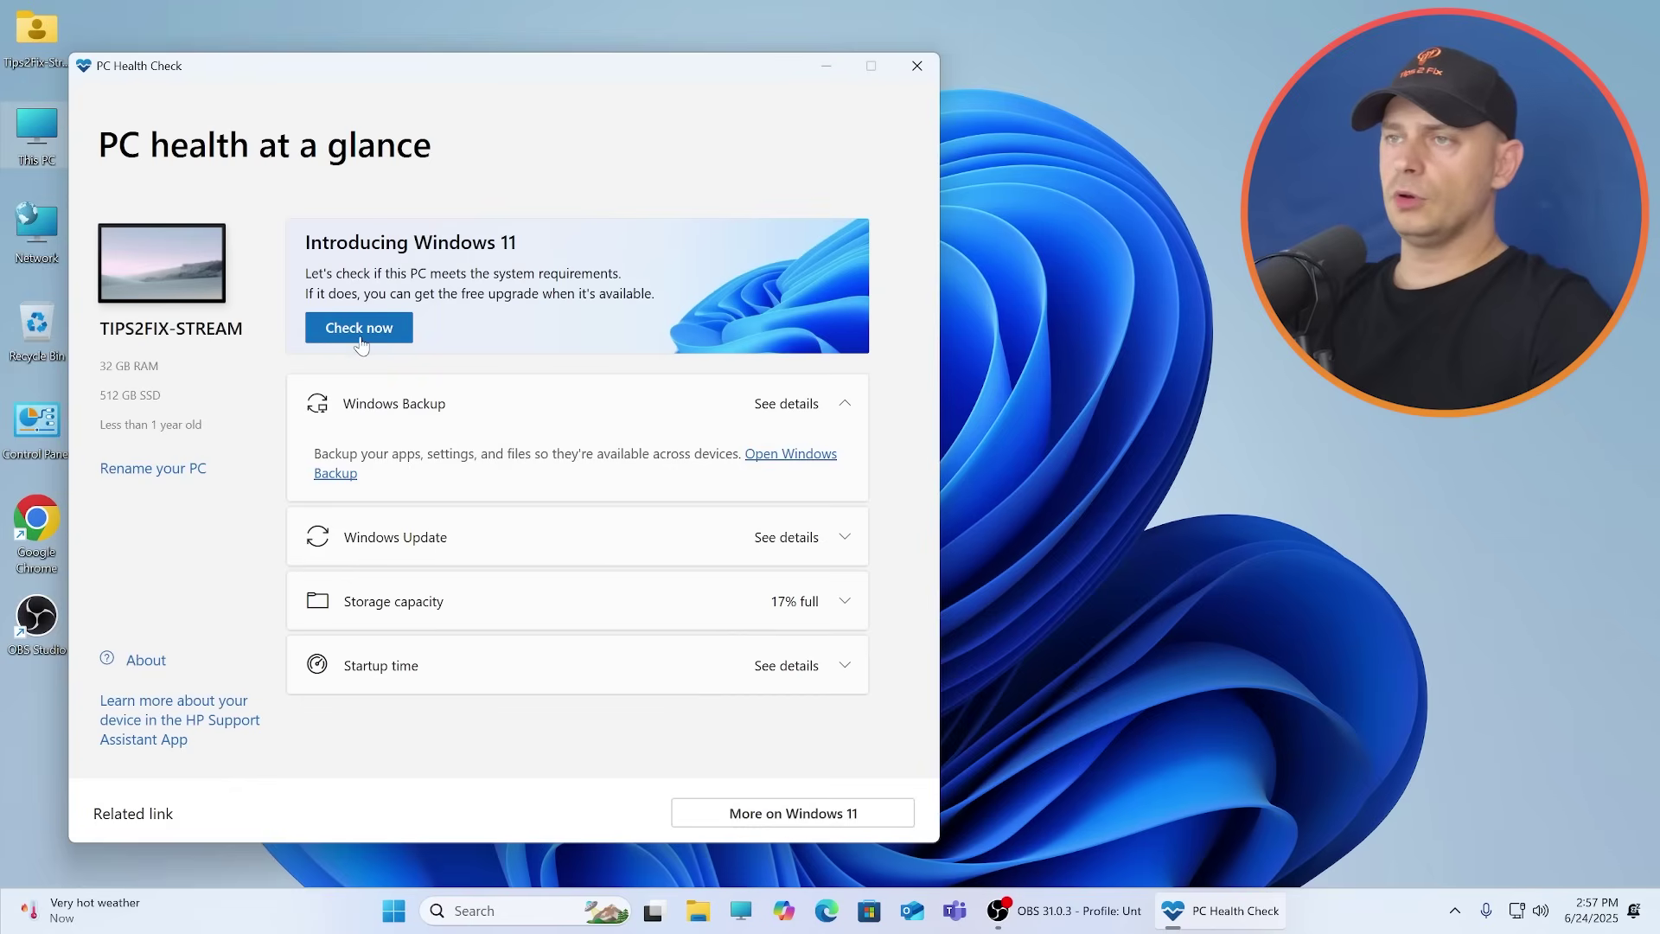
Check the PC against the Windows 11 system requirements in PC Health Check, and close the app.
left_click(360, 329)
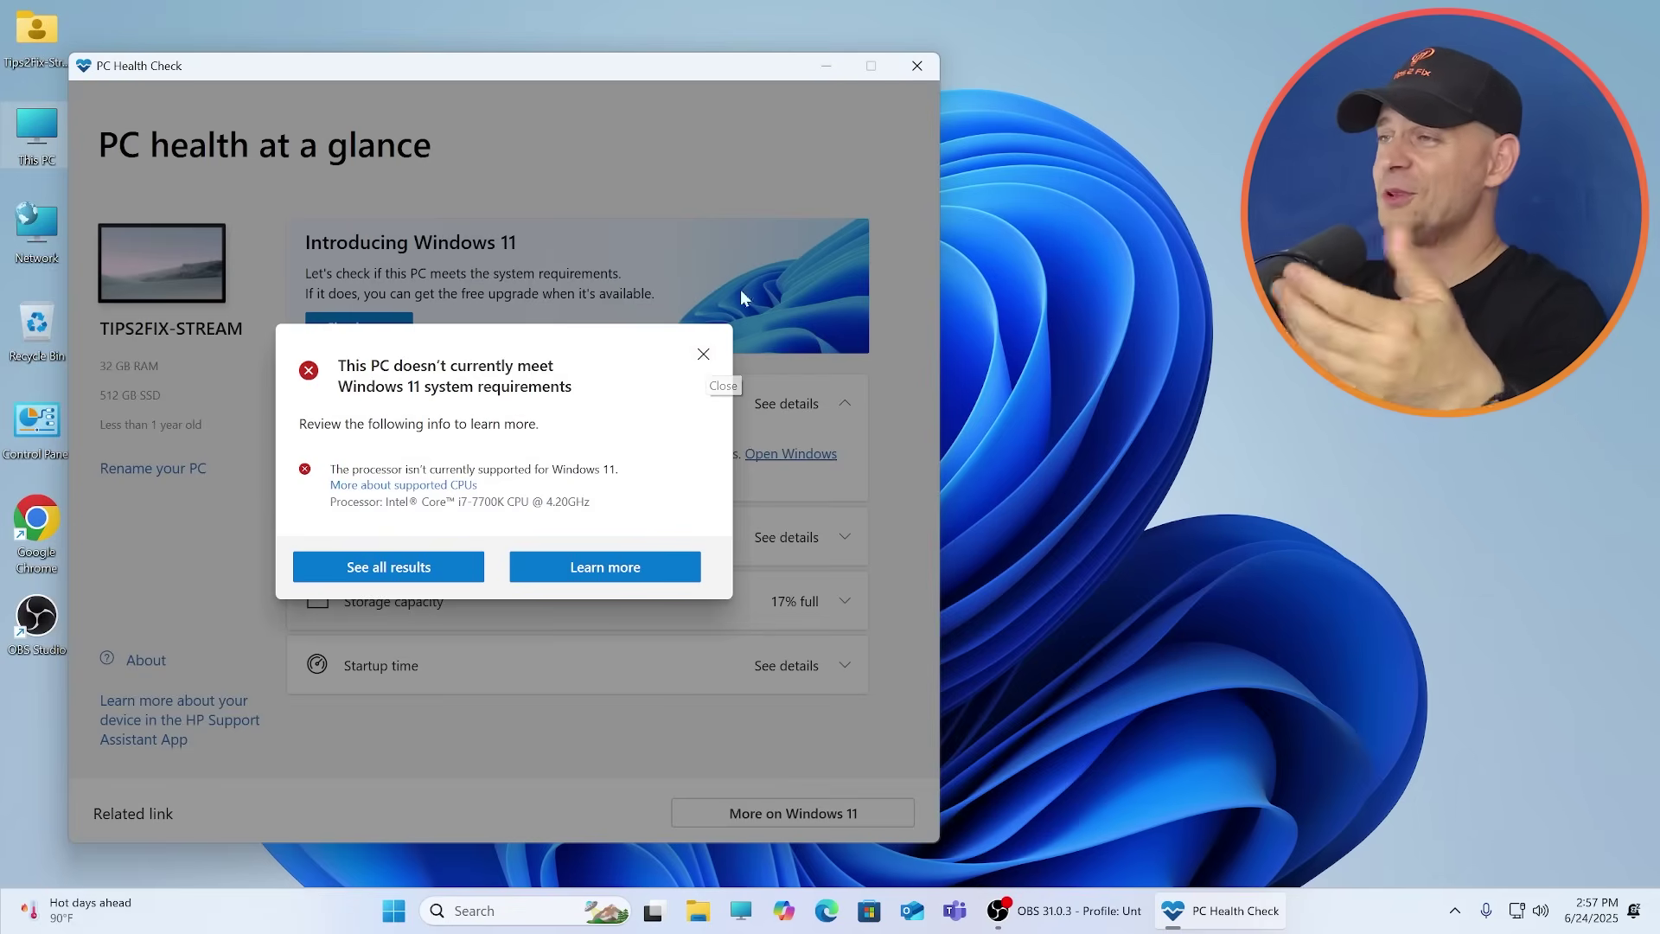
left_click(703, 355)
left_click(916, 66)
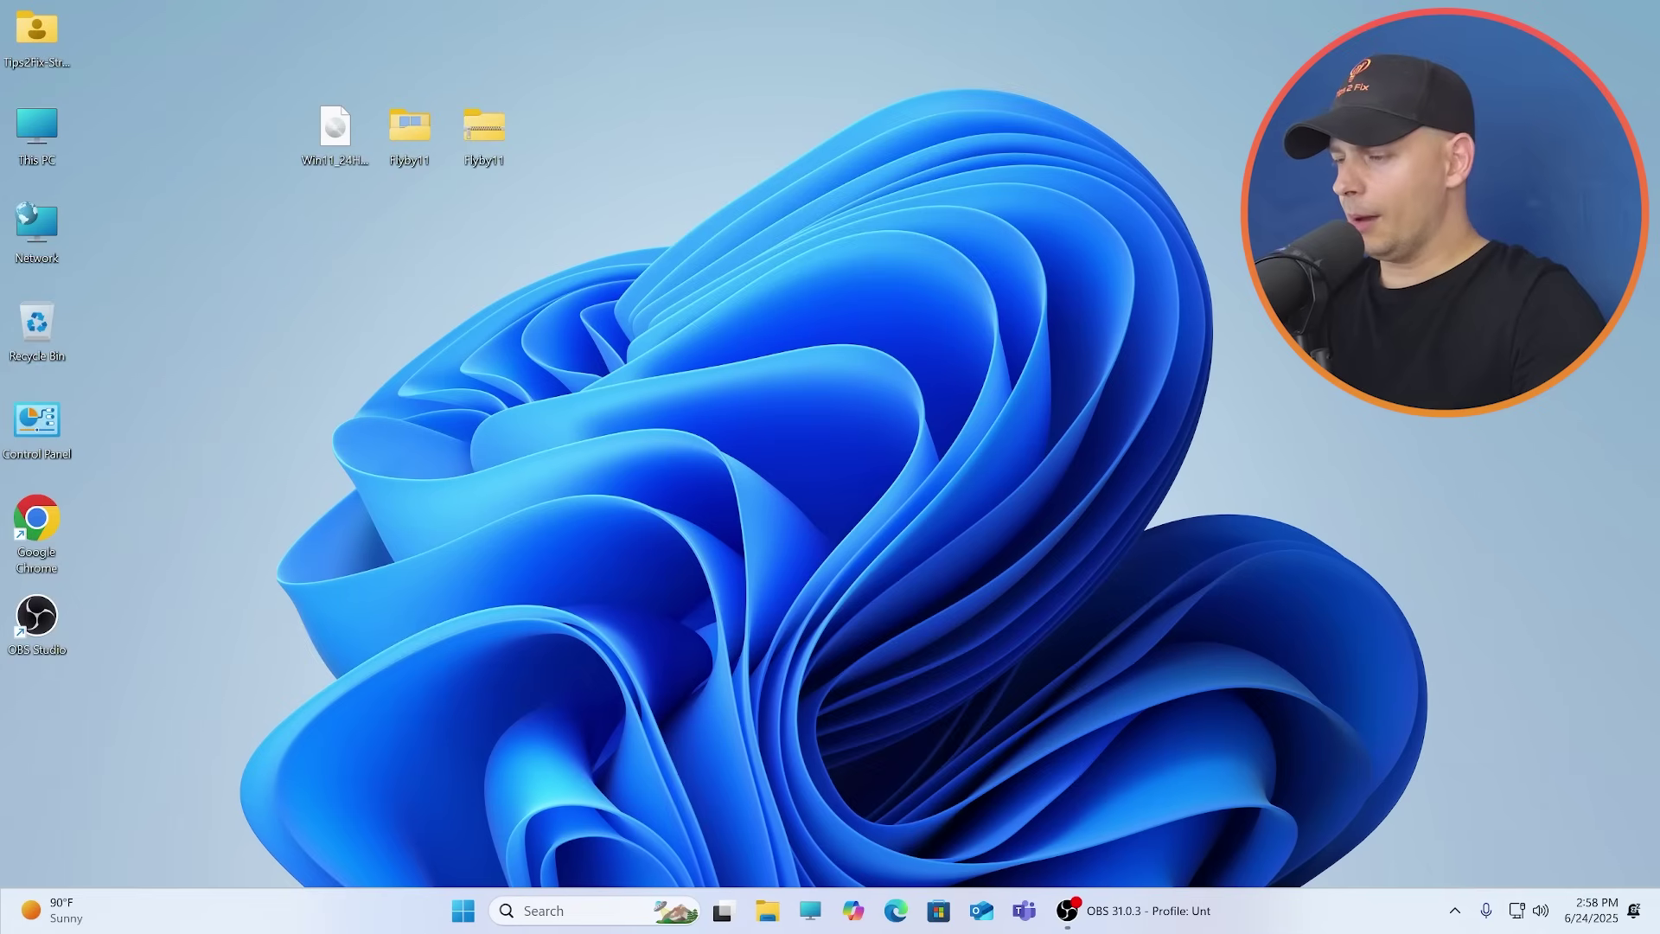
View the drives under This PC in File Explorer, and close the window.
left_click(811, 912)
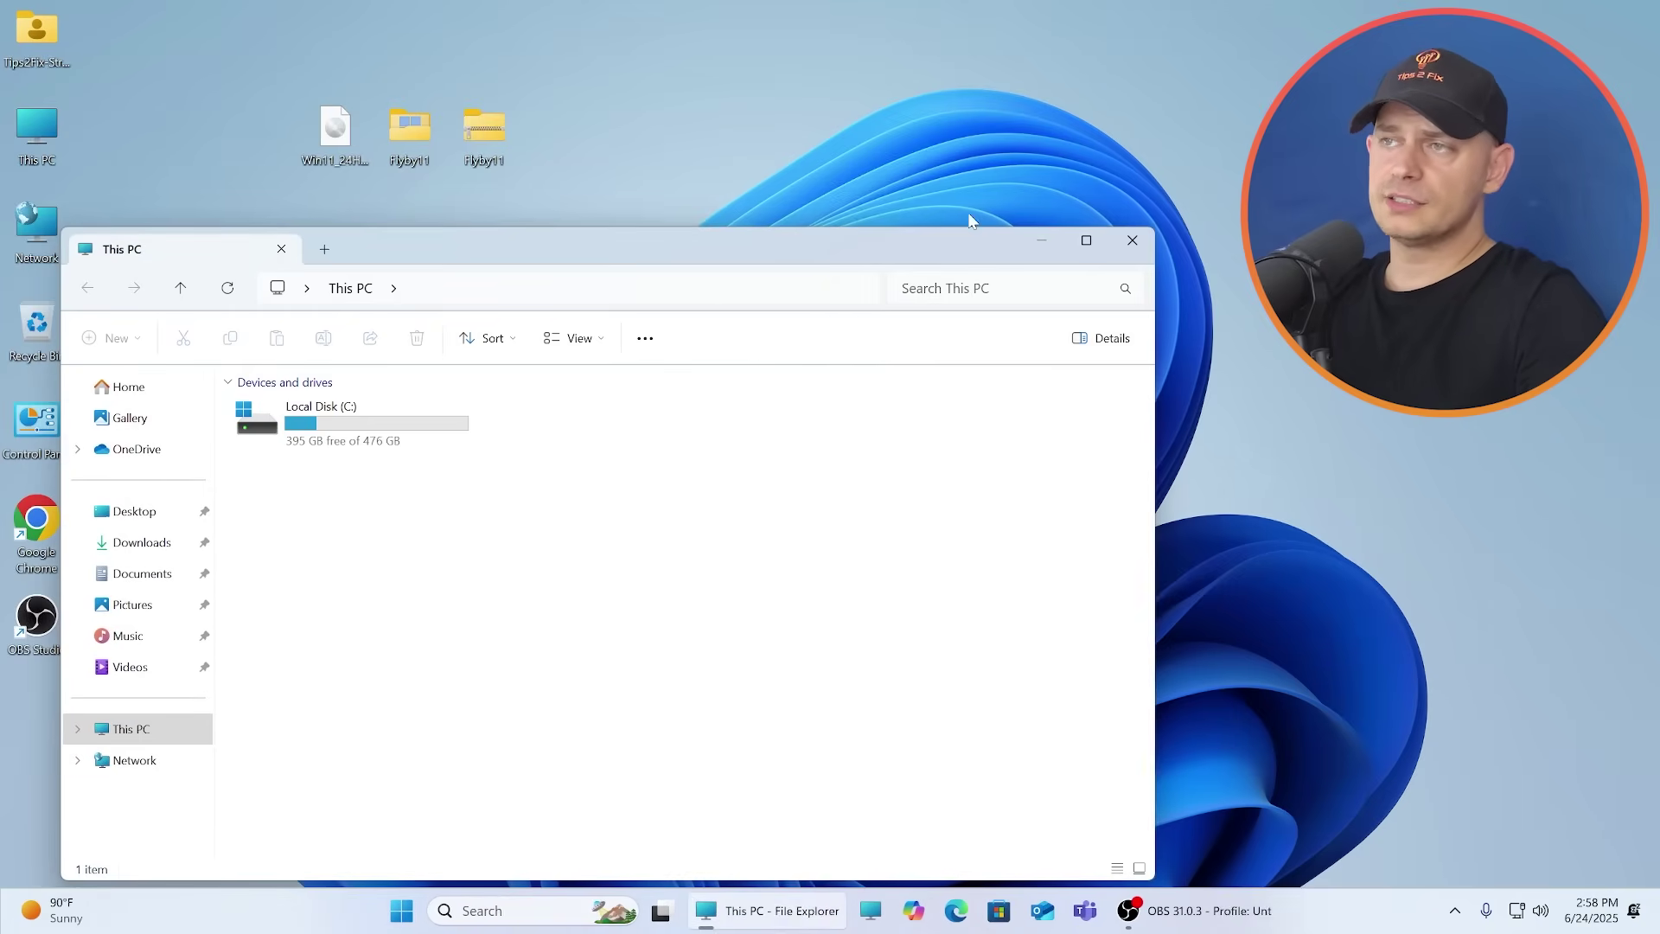
left_click(1132, 240)
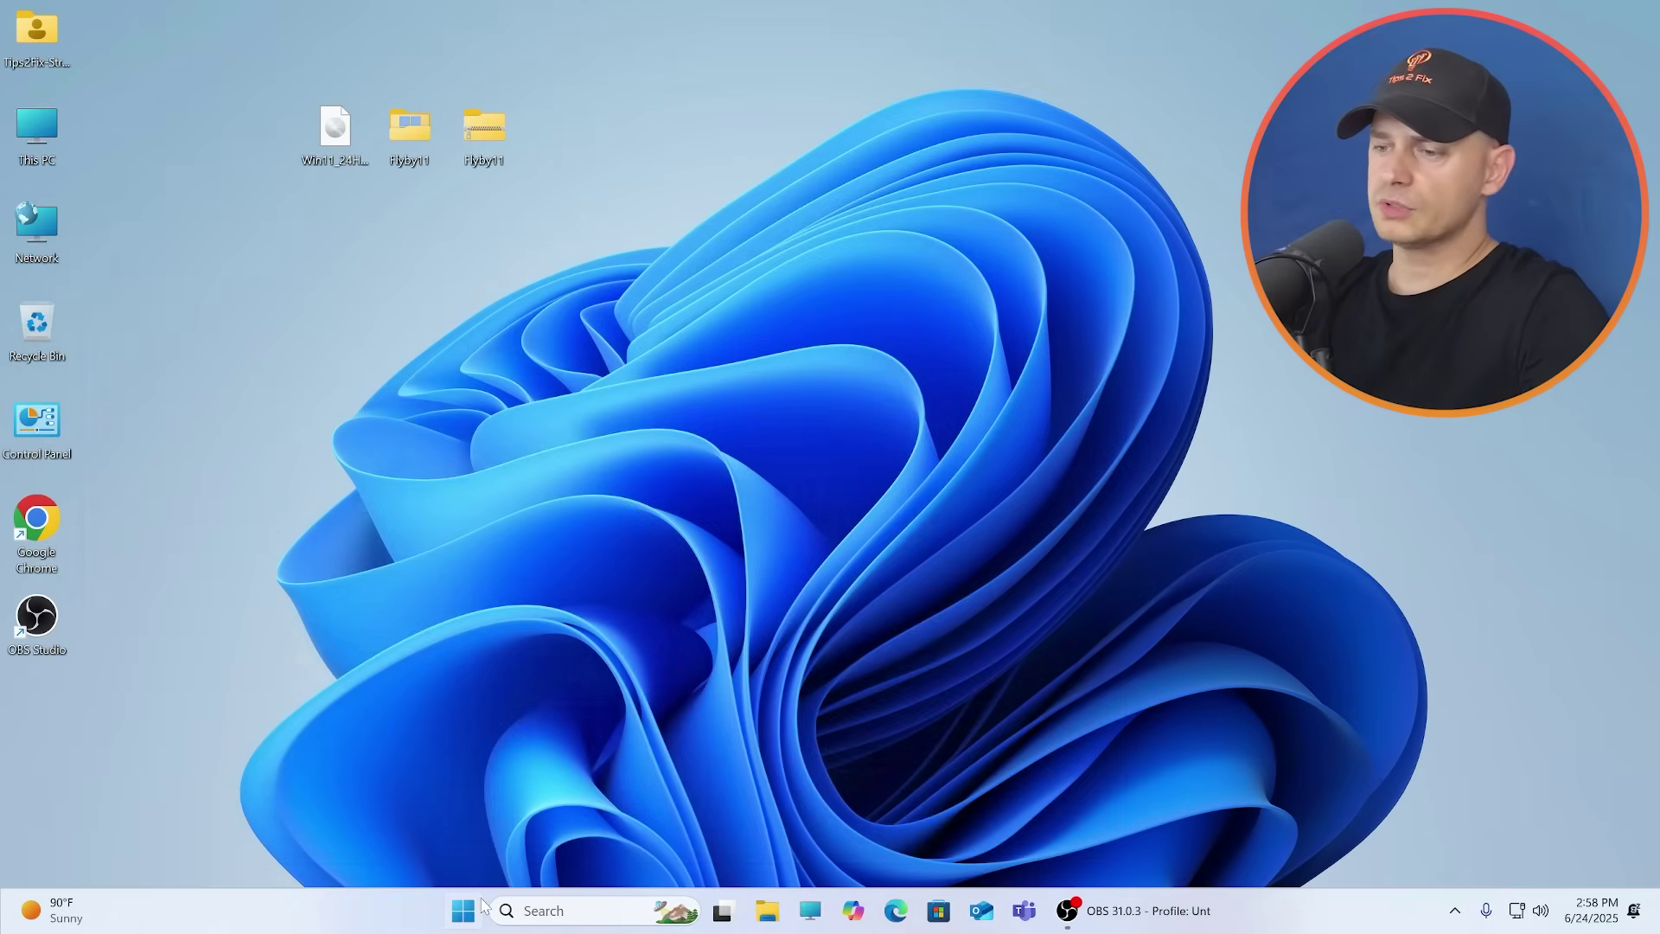
Open Windows Update in Settings and check for new updates.
left_click(481, 904)
left_click(971, 408)
left_click(192, 640)
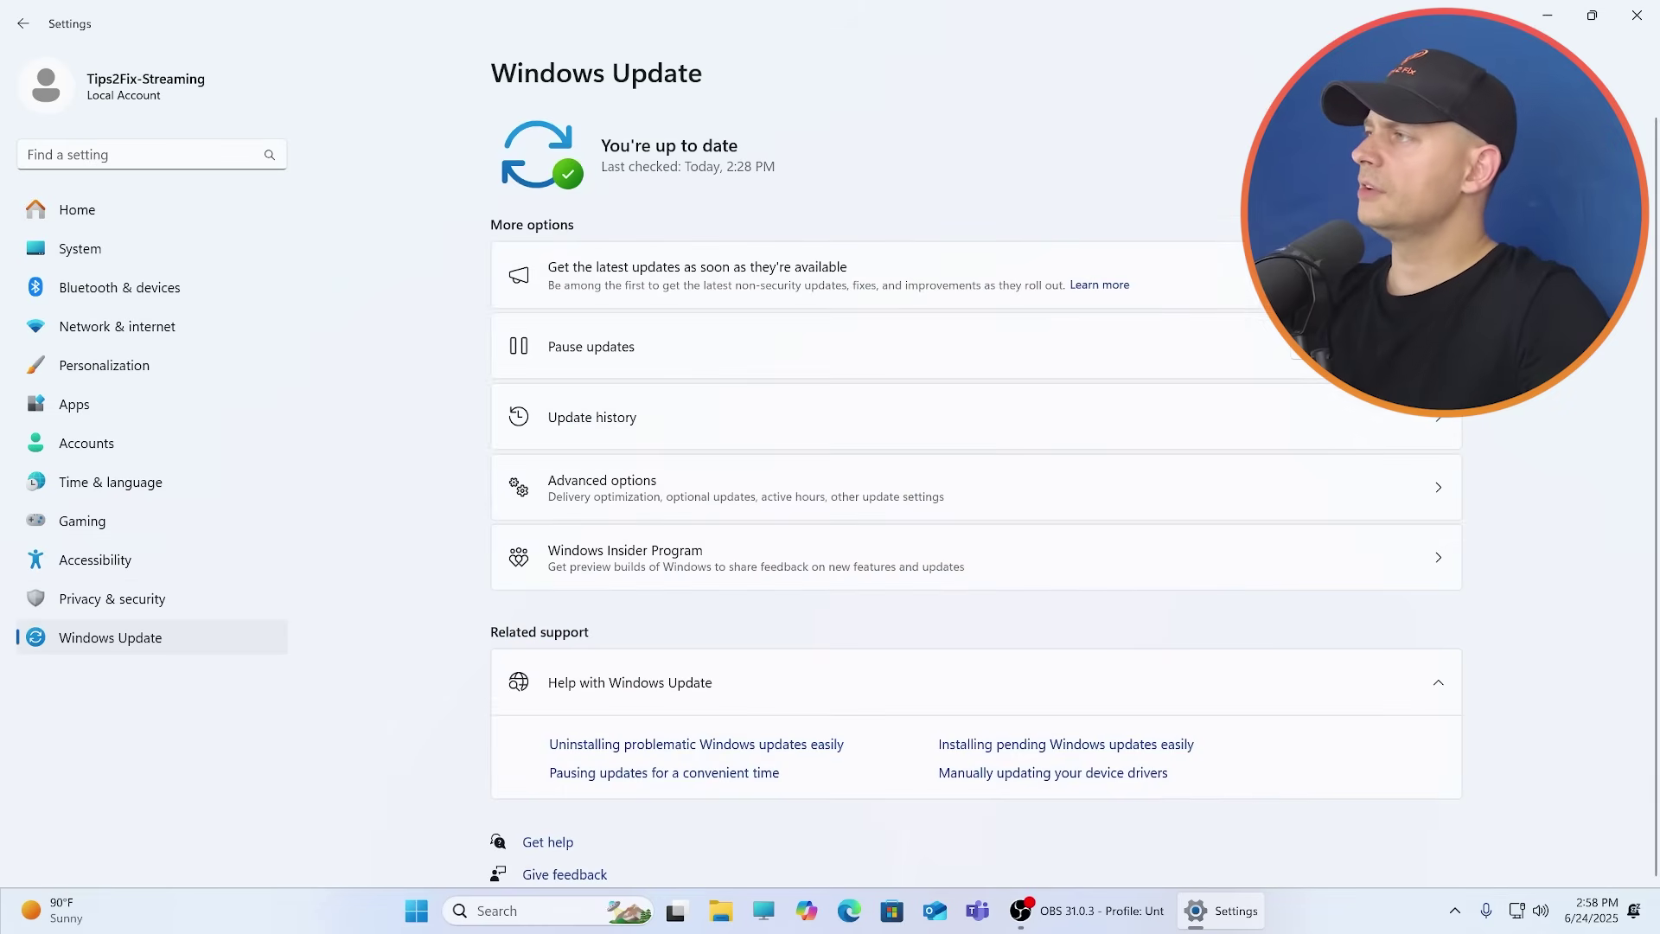
left_click(1394, 148)
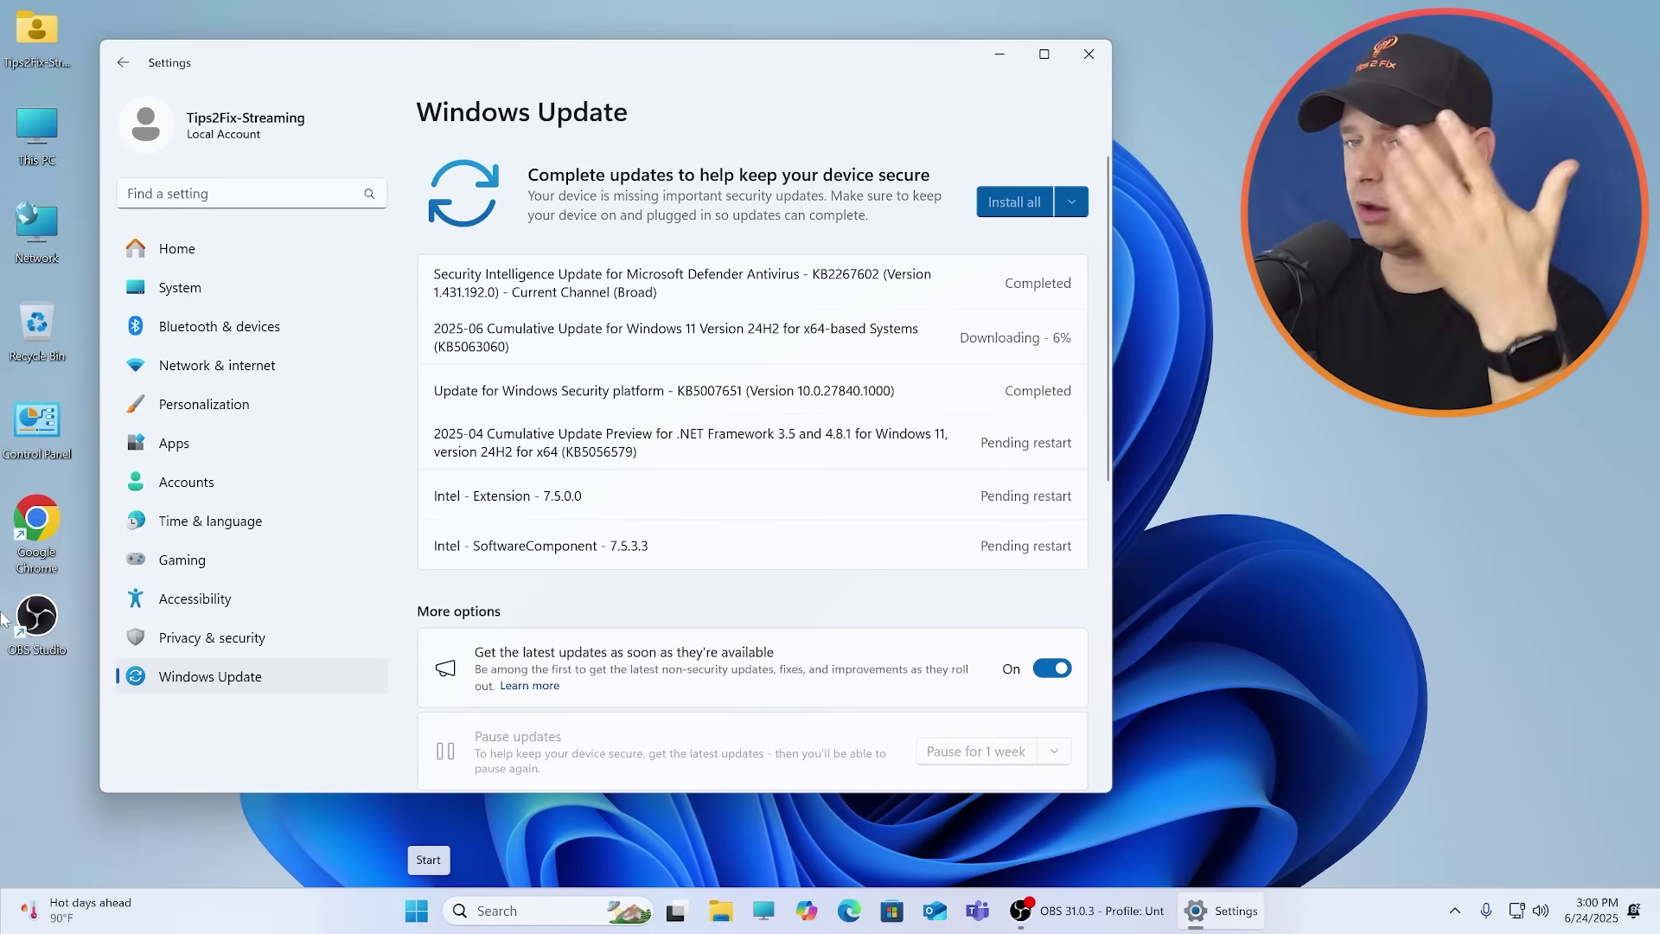
Switch to Google Chrome and search the Microsoft Update Catalog for "windows 11" and "24h2 cumulative" updates.
double_click(41, 539)
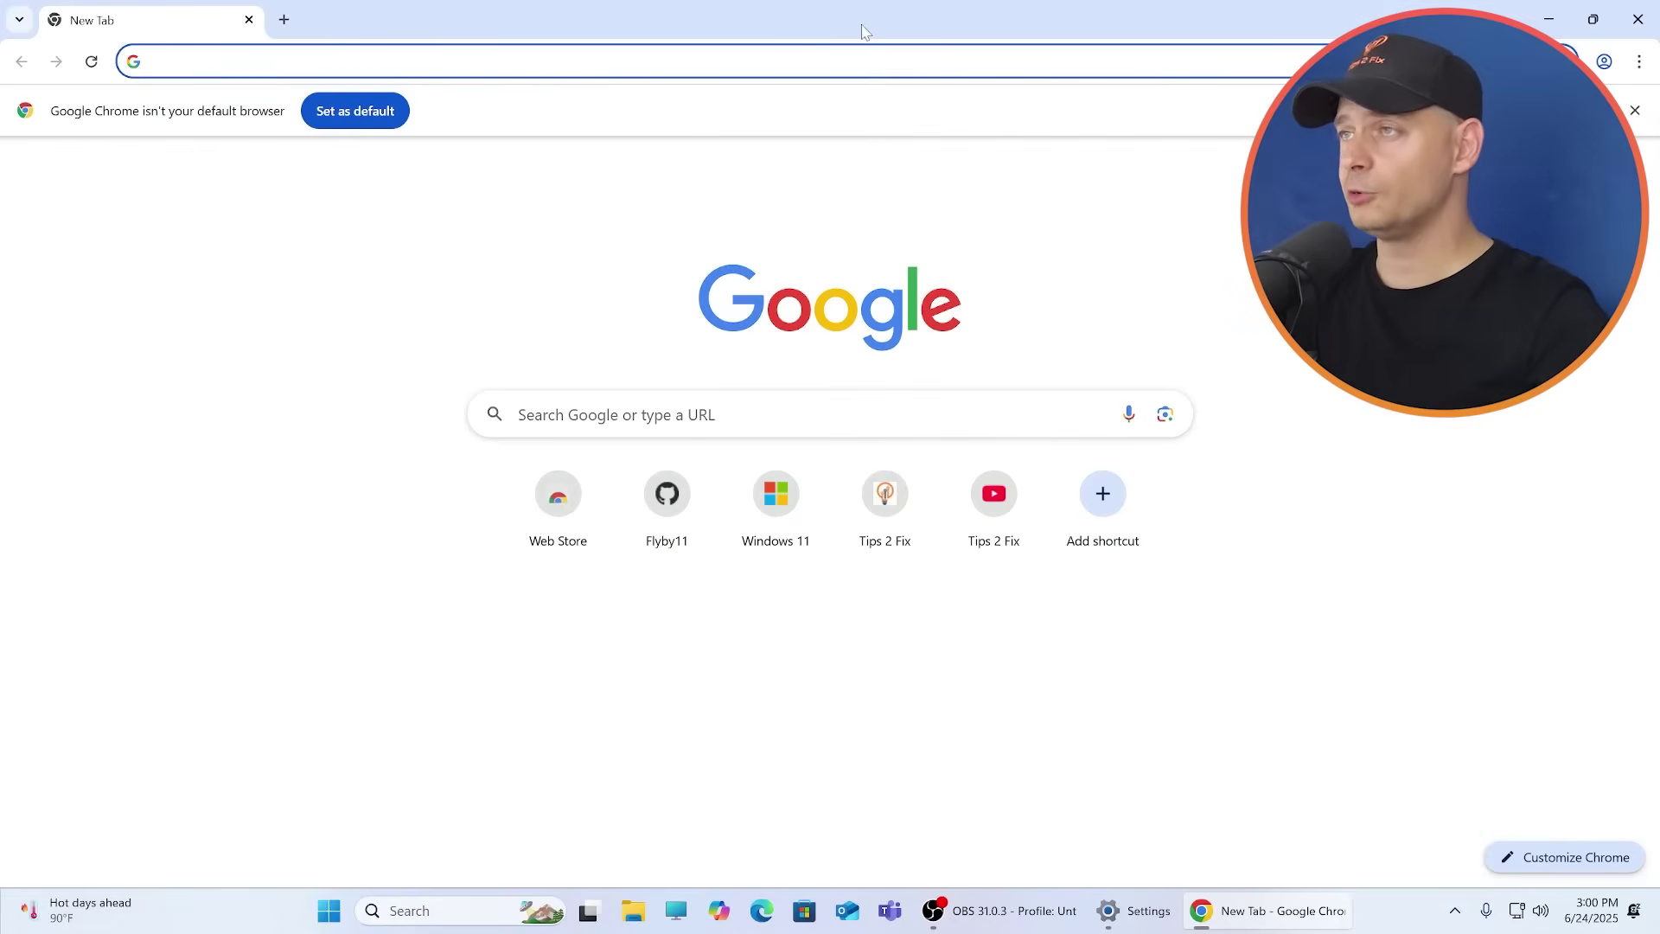
left_click(843, 54)
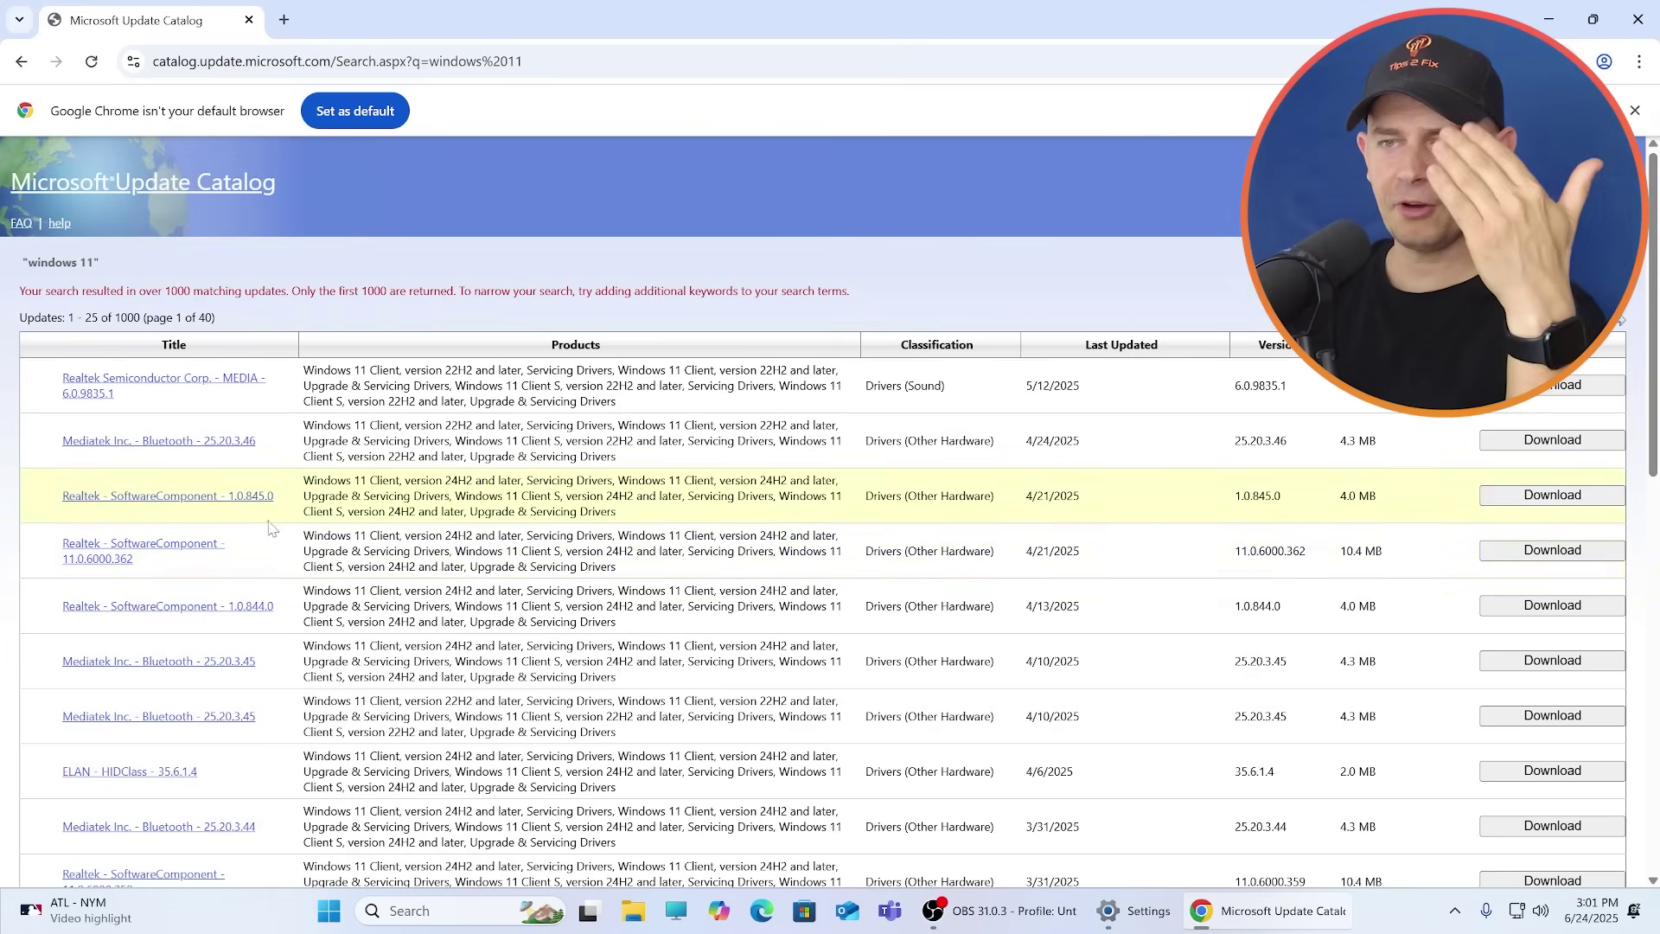
scroll(212, 587, "down", 1)
scroll(208, 596, "down", 1)
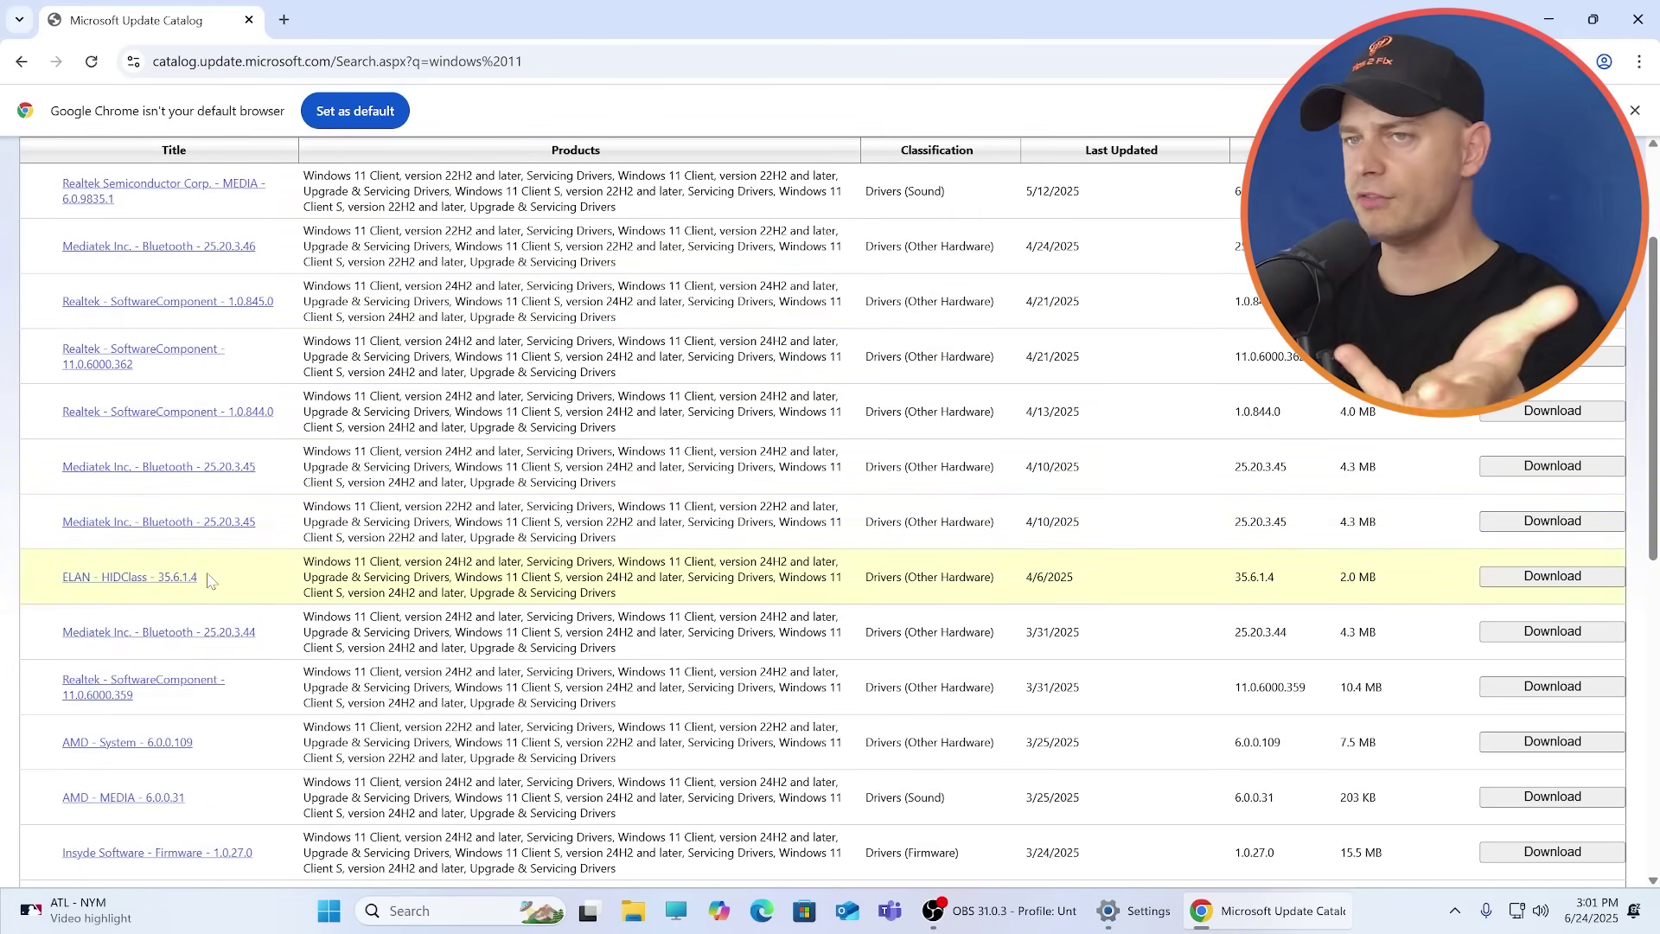
scroll(207, 596, "down", 2)
scroll(199, 593, "up", 3)
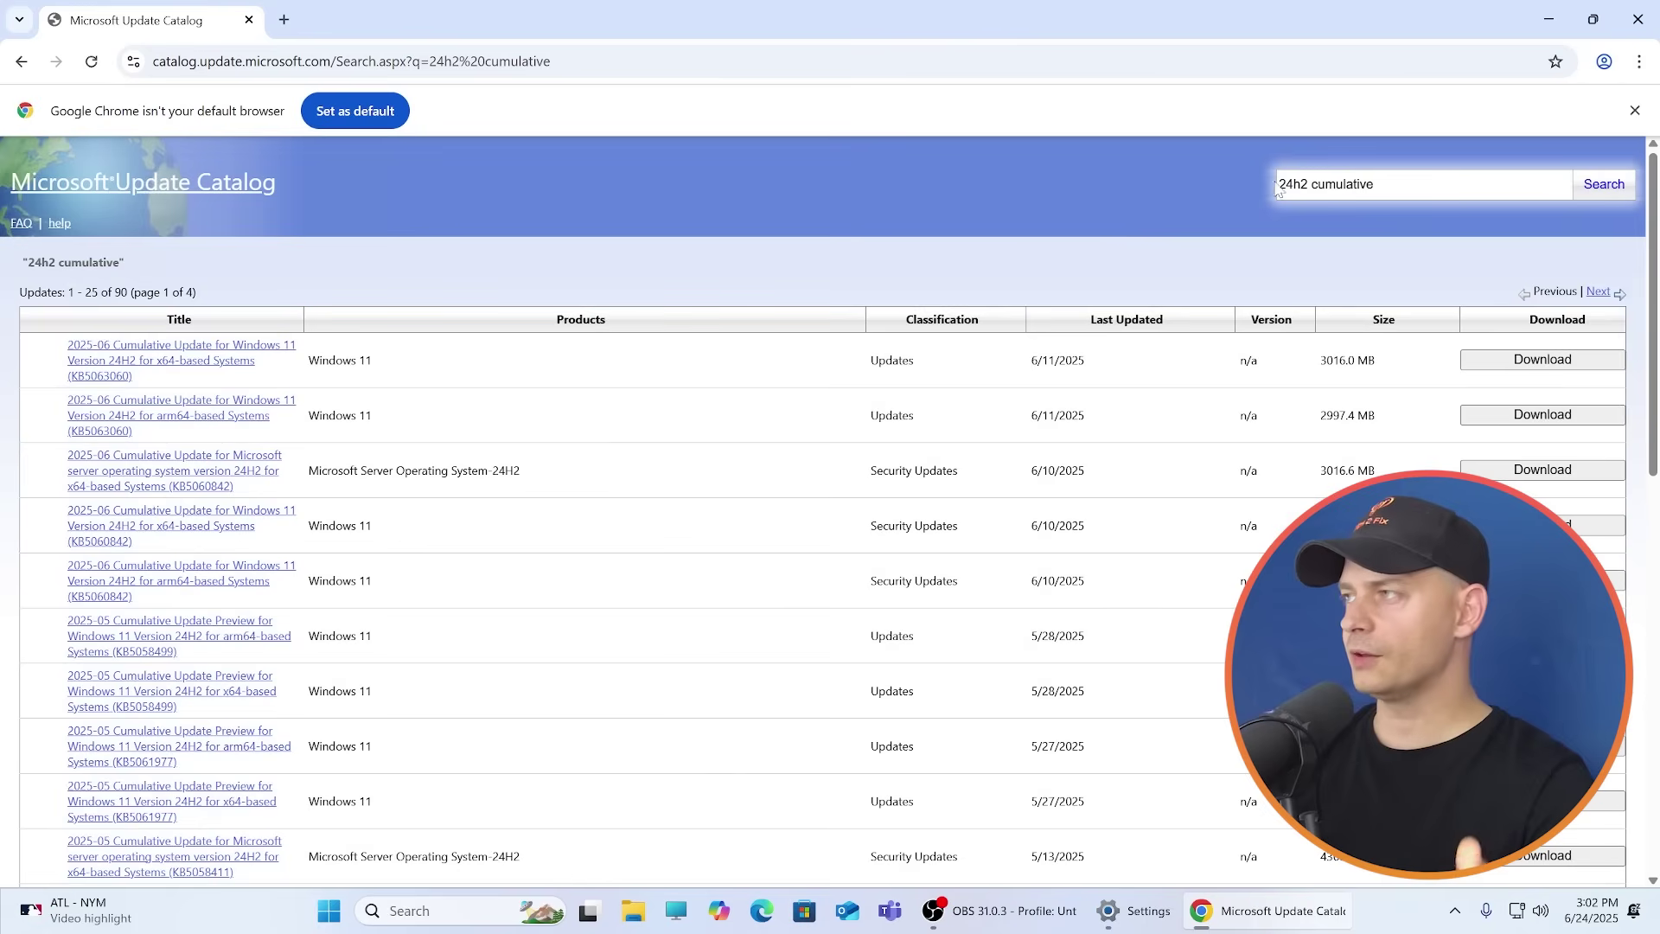
left_click_drag(1376, 185, 1100, 183)
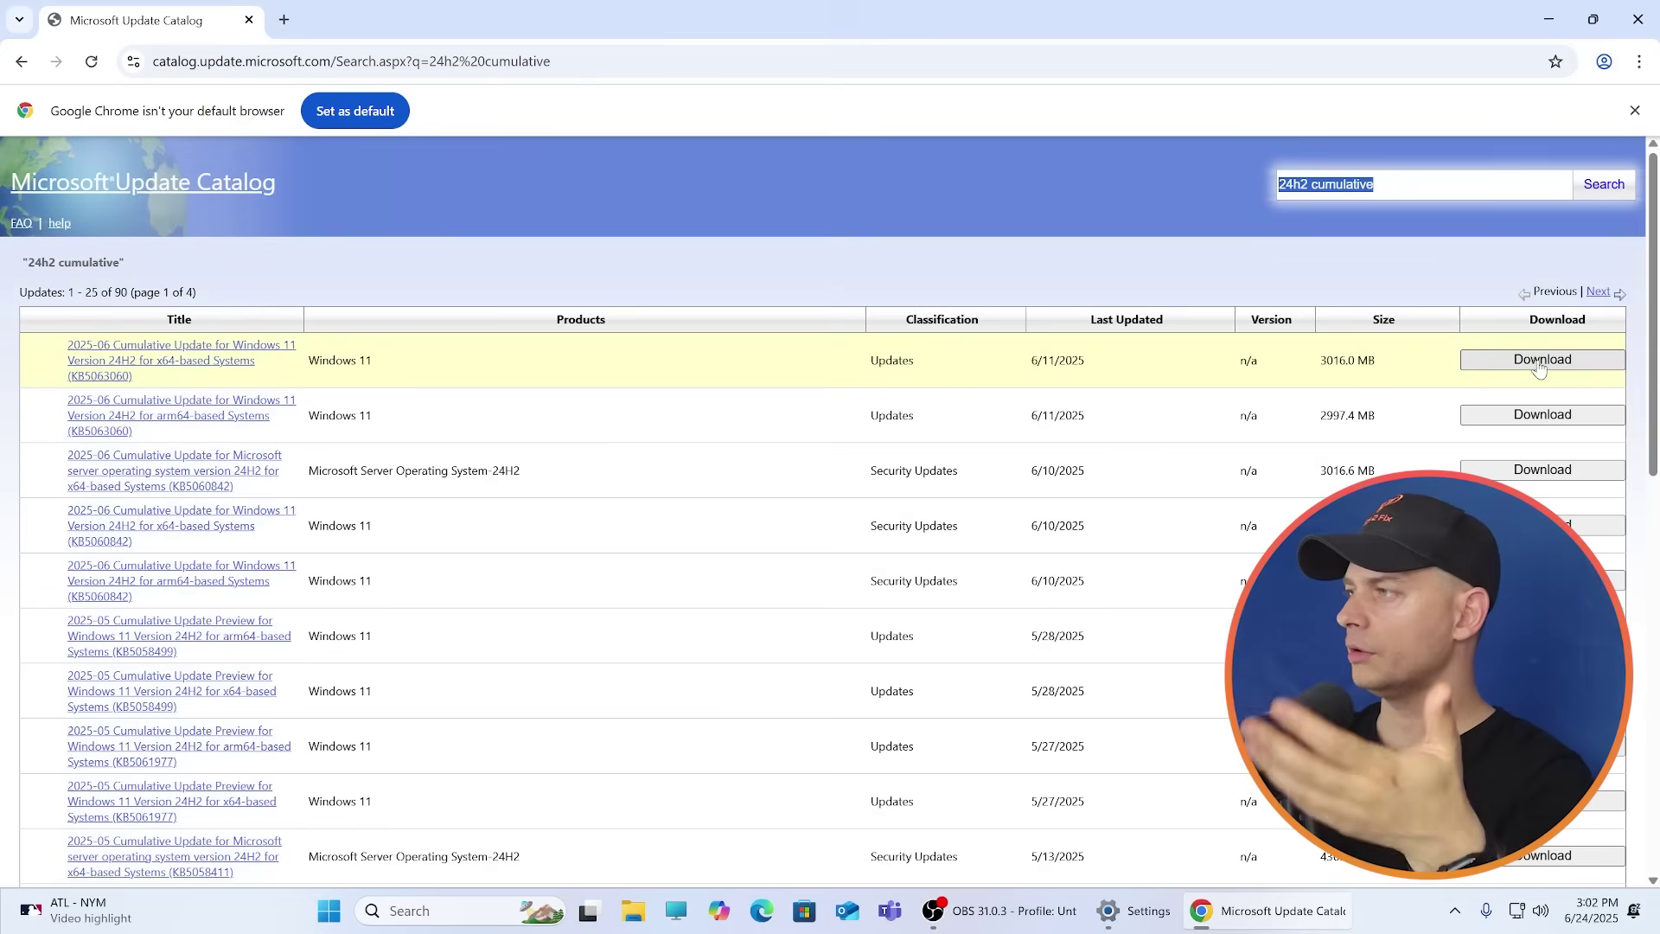
left_click(1325, 380)
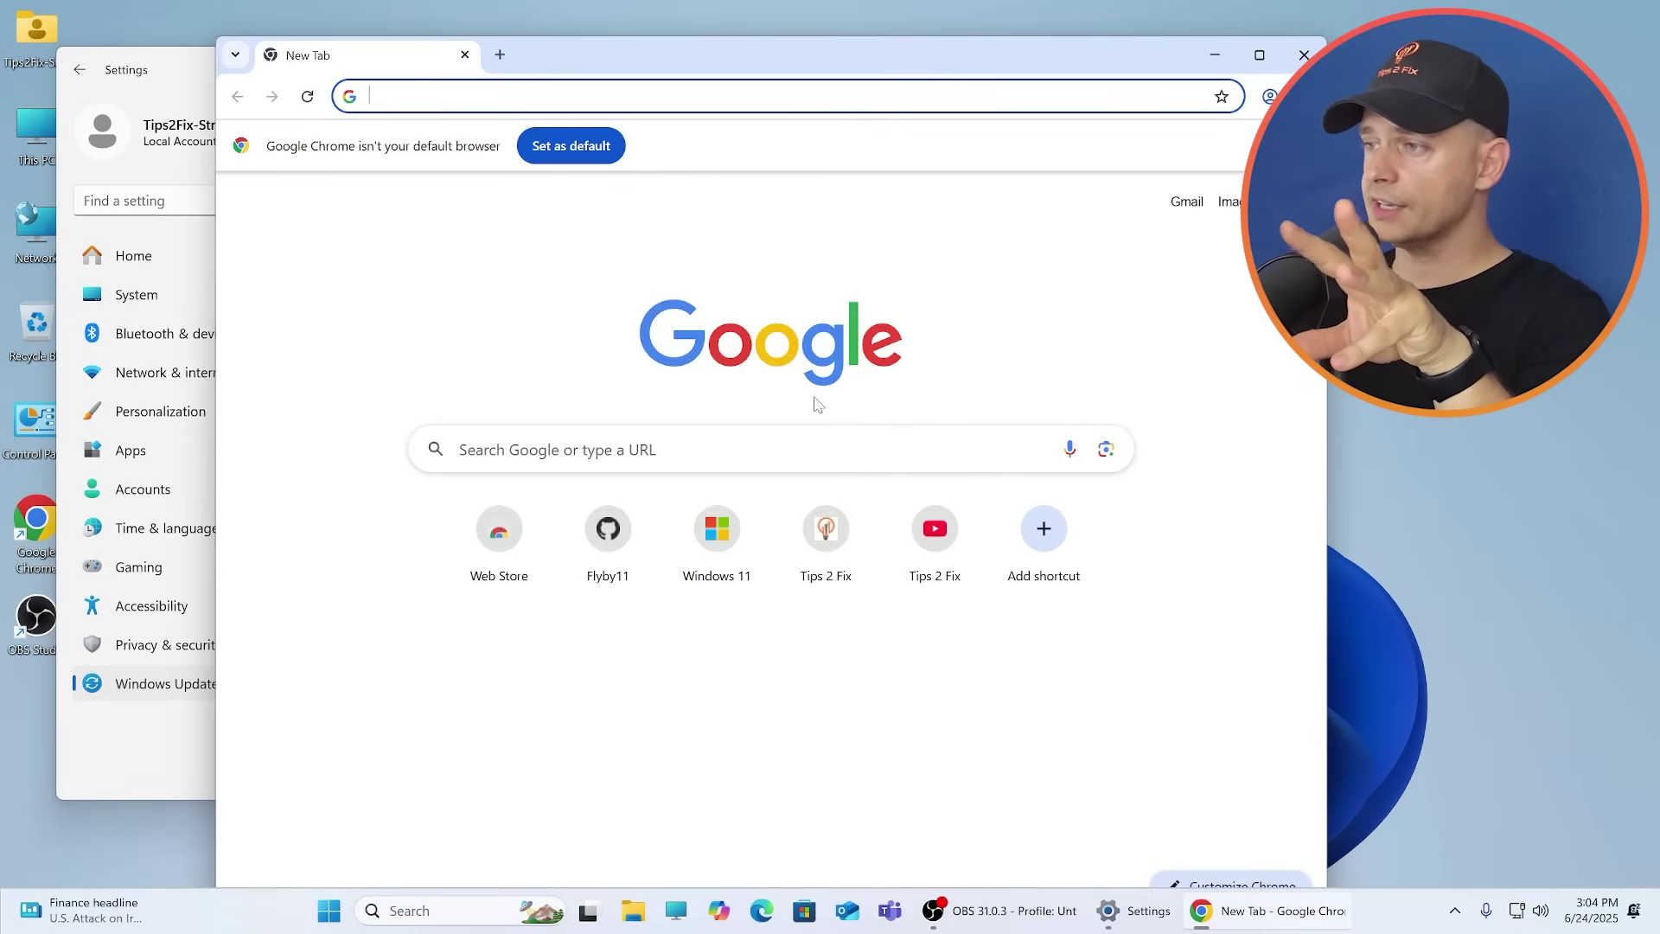
Open the Tips 2 Fix YouTube channel's posts, maximize the browser, and view the poll comparing Windows 10 and Windows 11 performance.
left_click(935, 528)
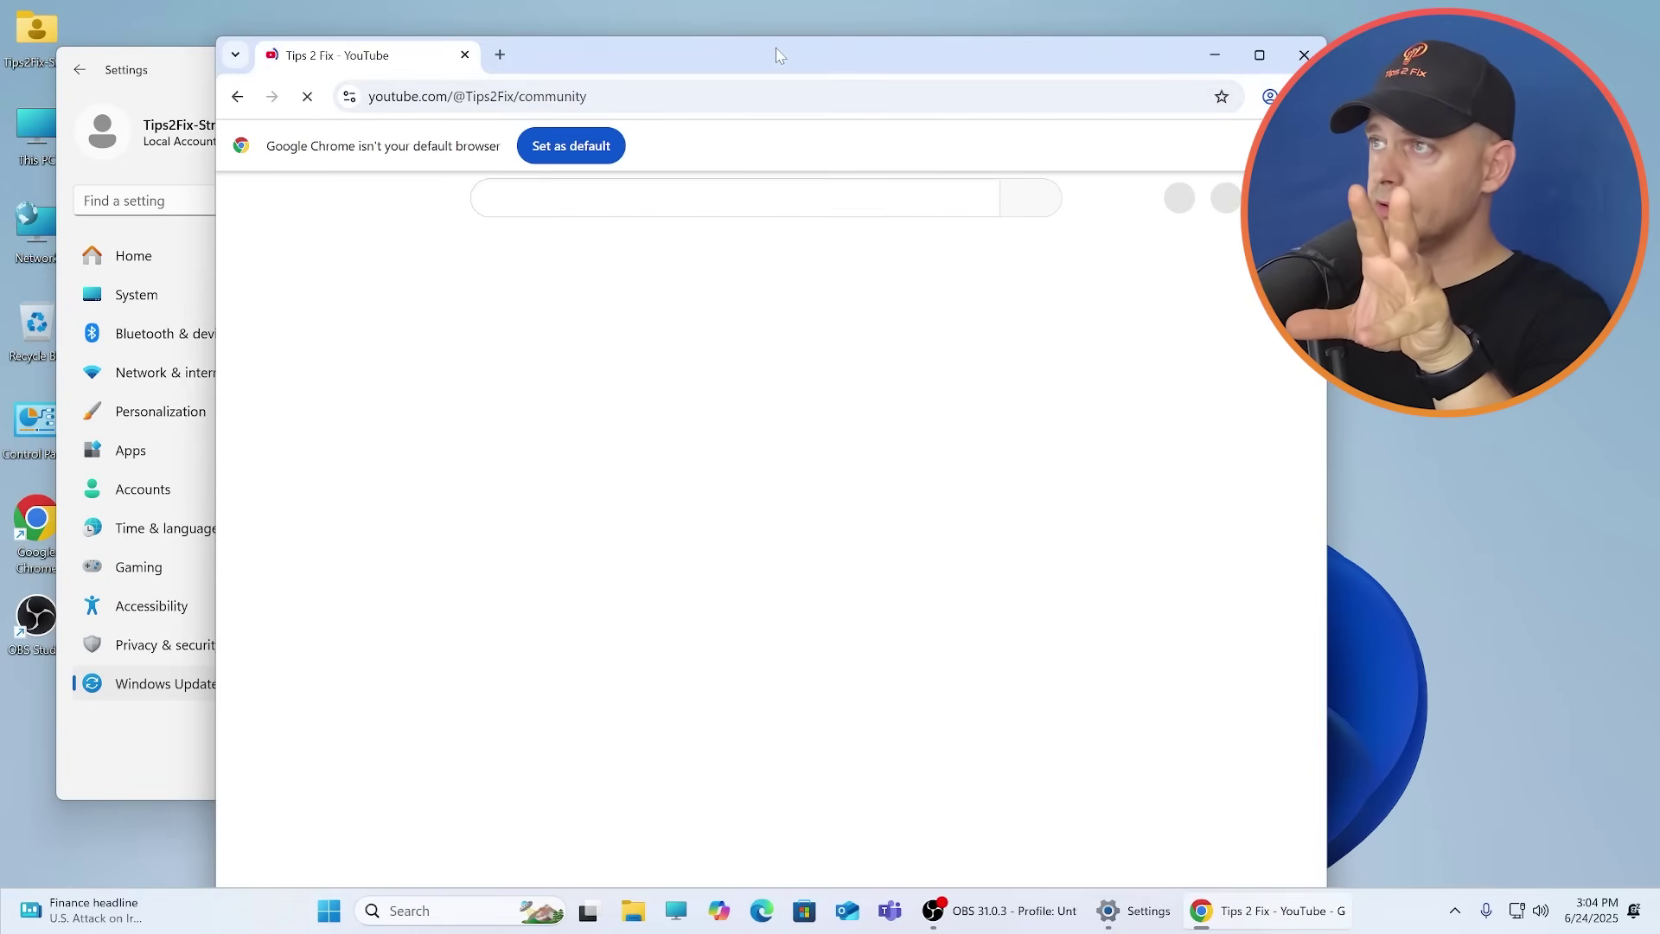
double_click(805, 57)
scroll(757, 602, "down", 2)
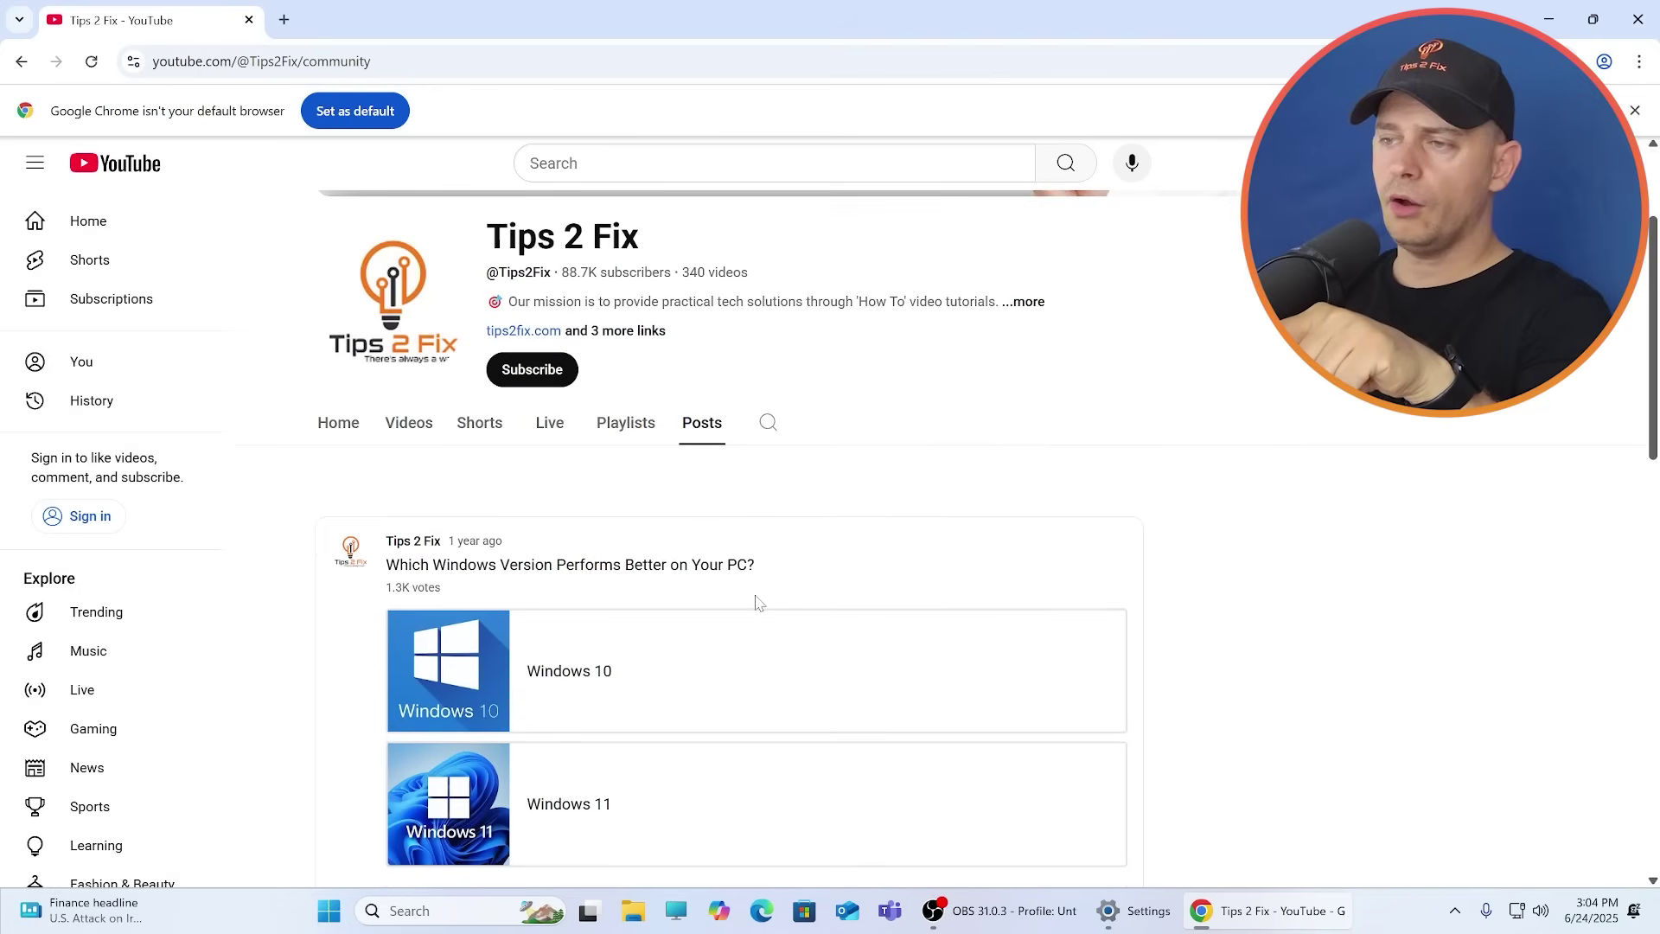
scroll(731, 452, "down", 2)
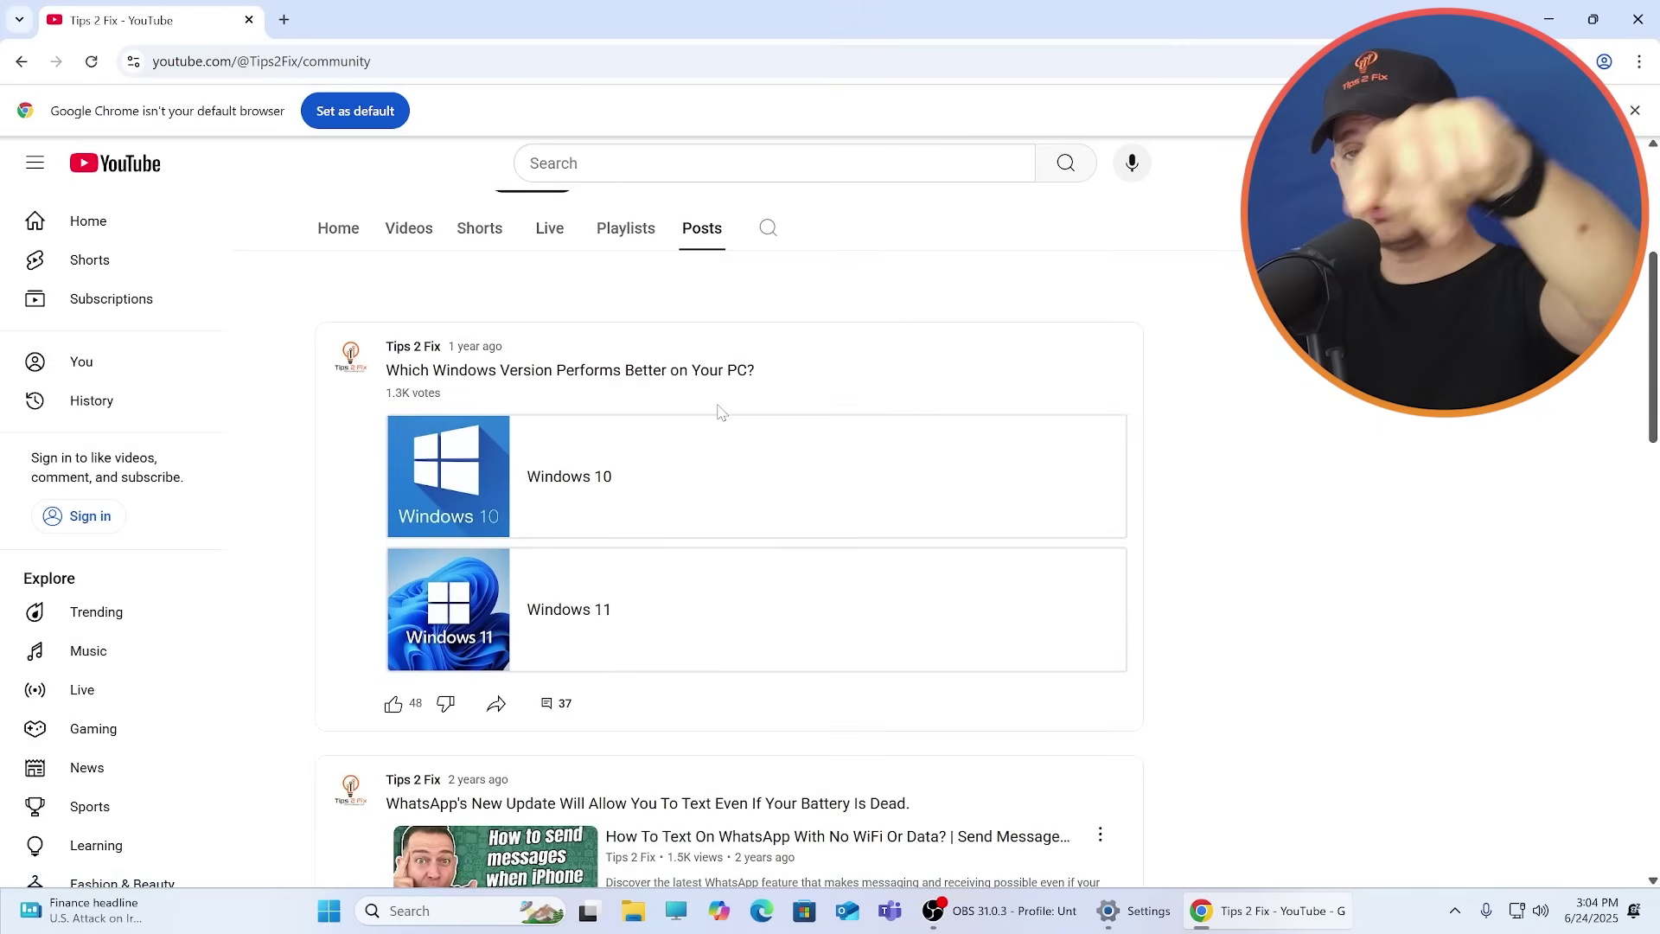
scroll(735, 473, "down", 1)
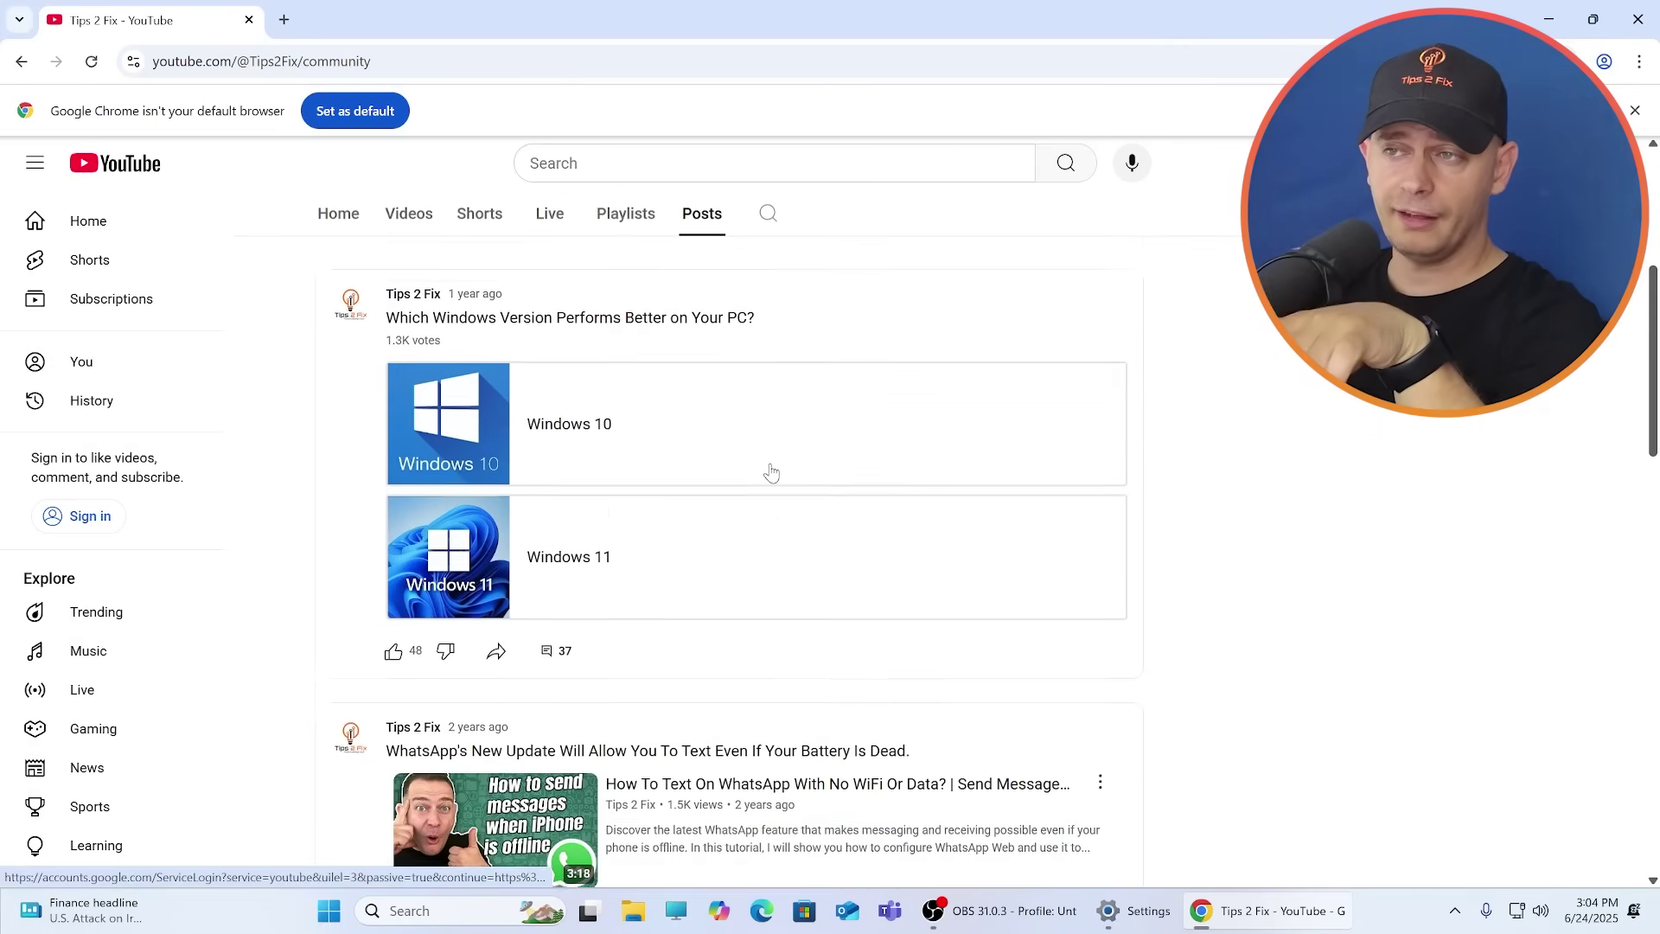
scroll(709, 463, "up", 1)
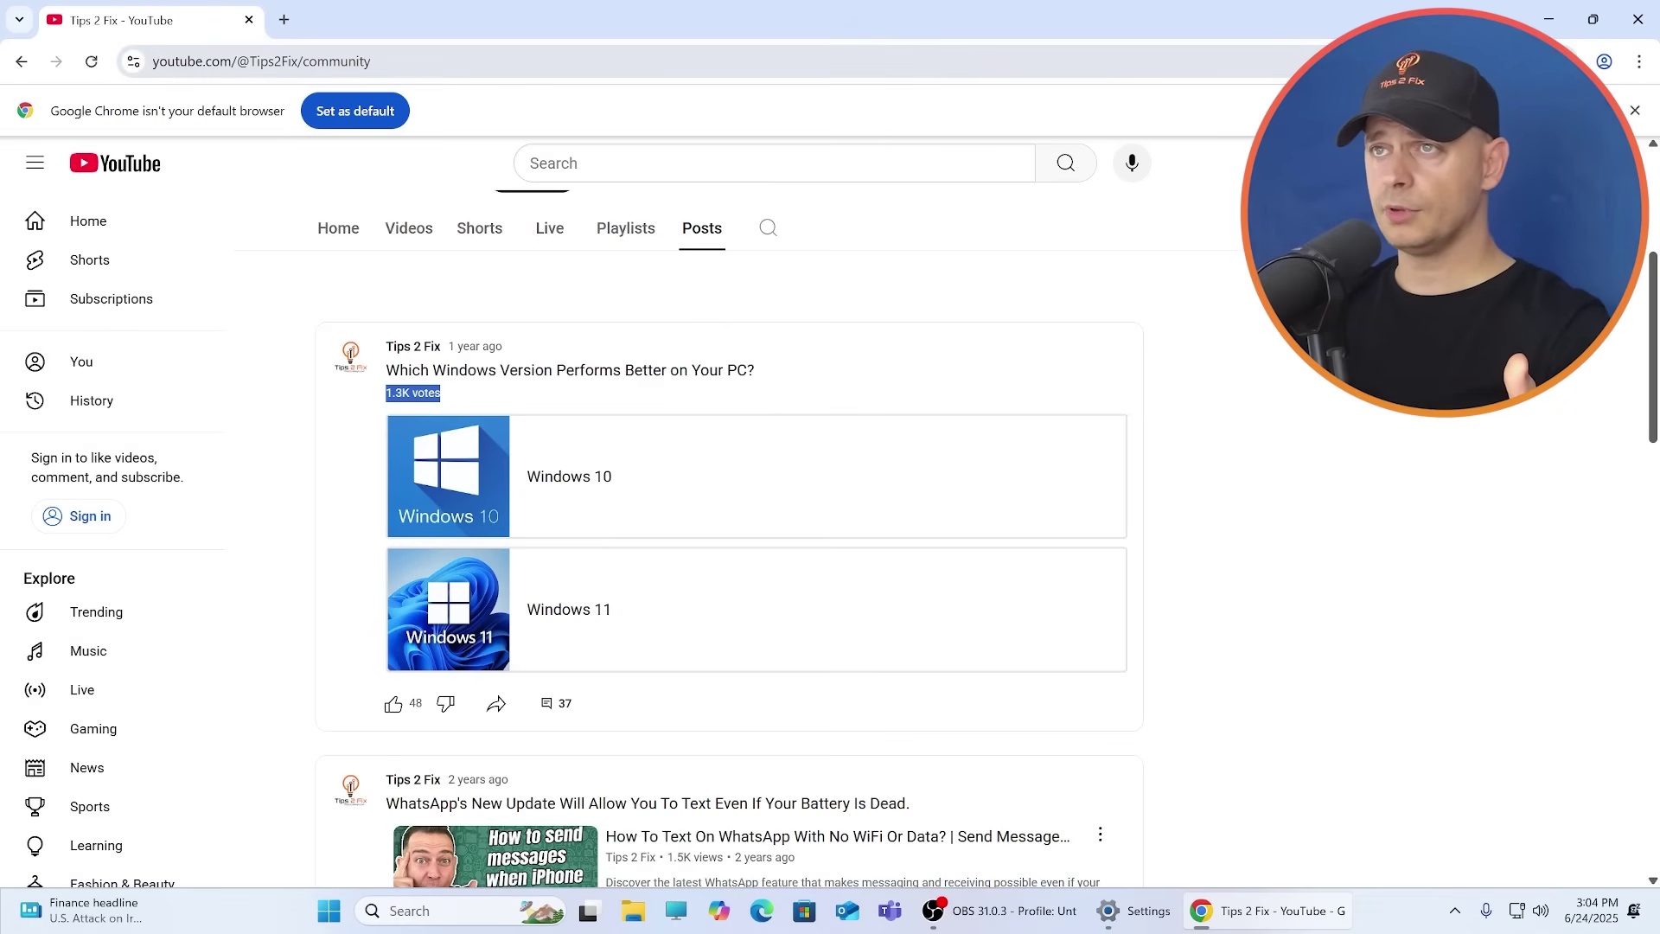
key("alt+Left")
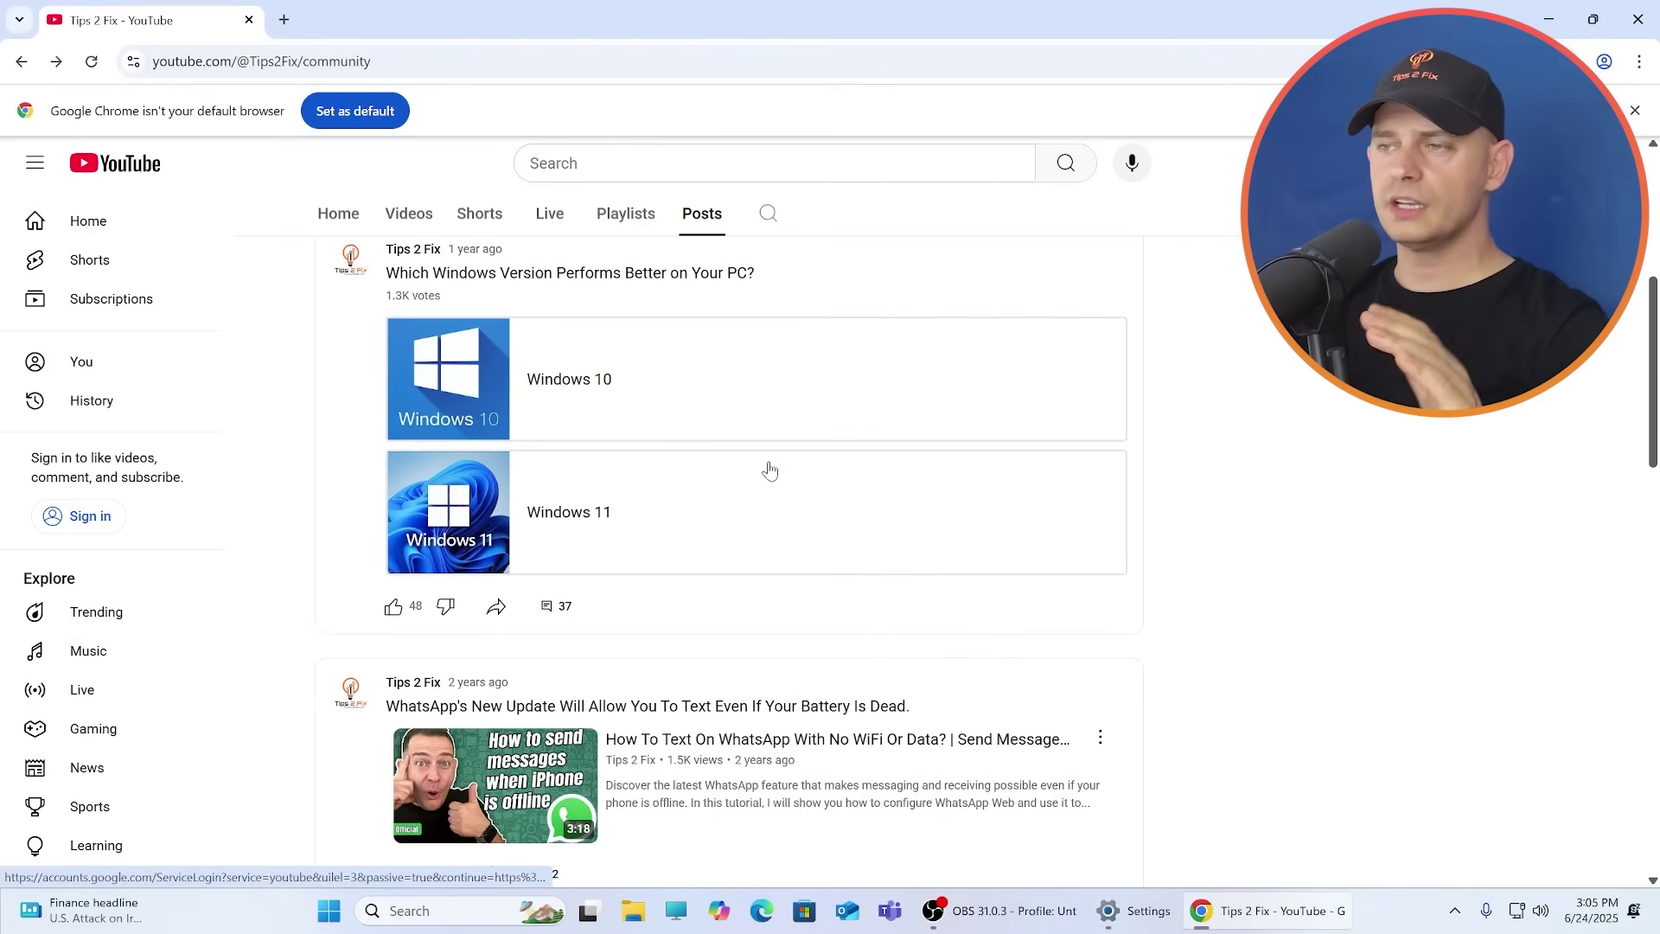